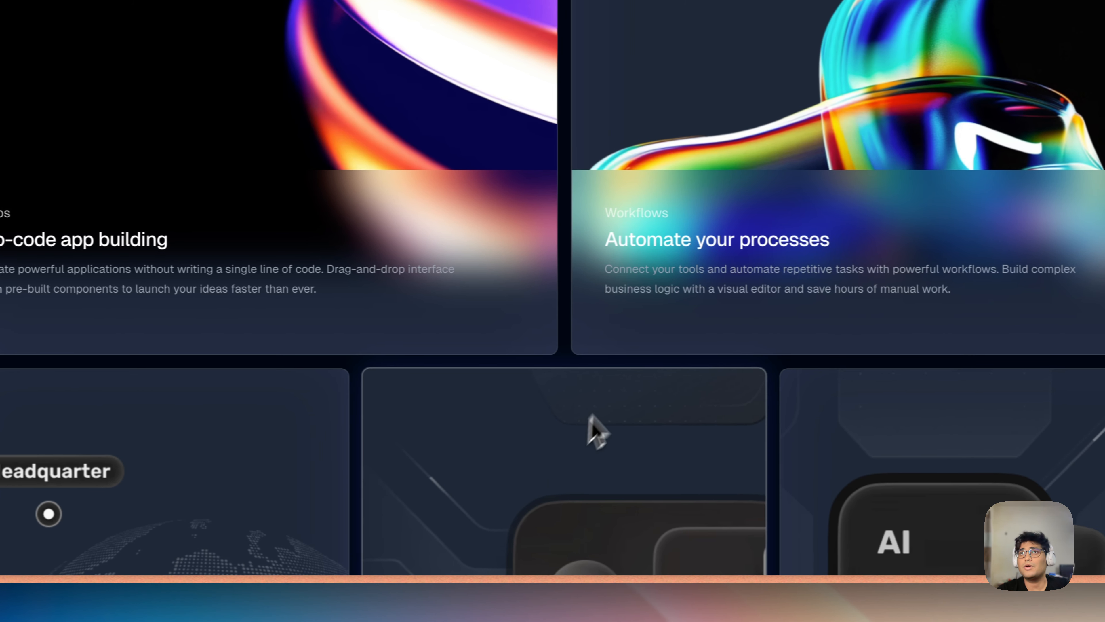
Go to the free WorqHat sign-up from the website's header and sign in with the WorqHat Google account.
scroll(601, 405, up, 20)
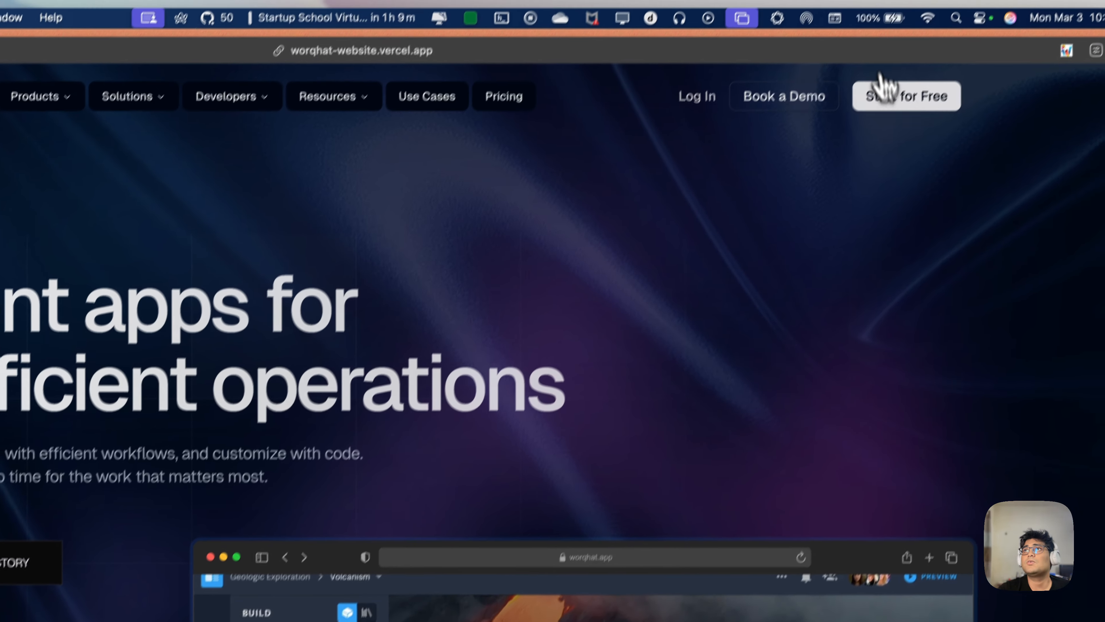
click(897, 96)
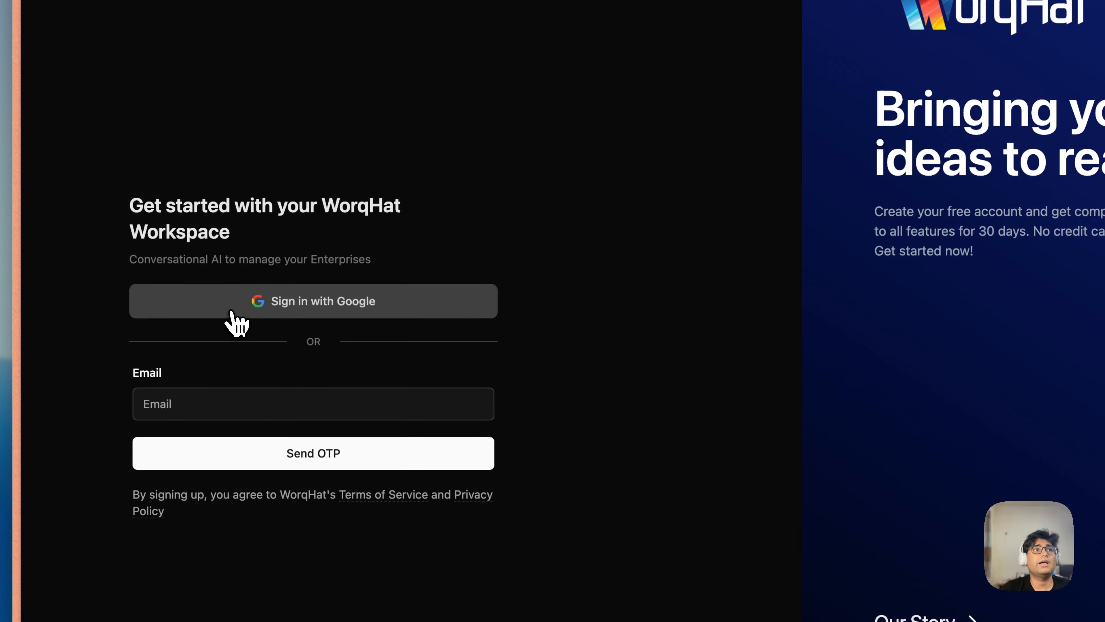
click(310, 301)
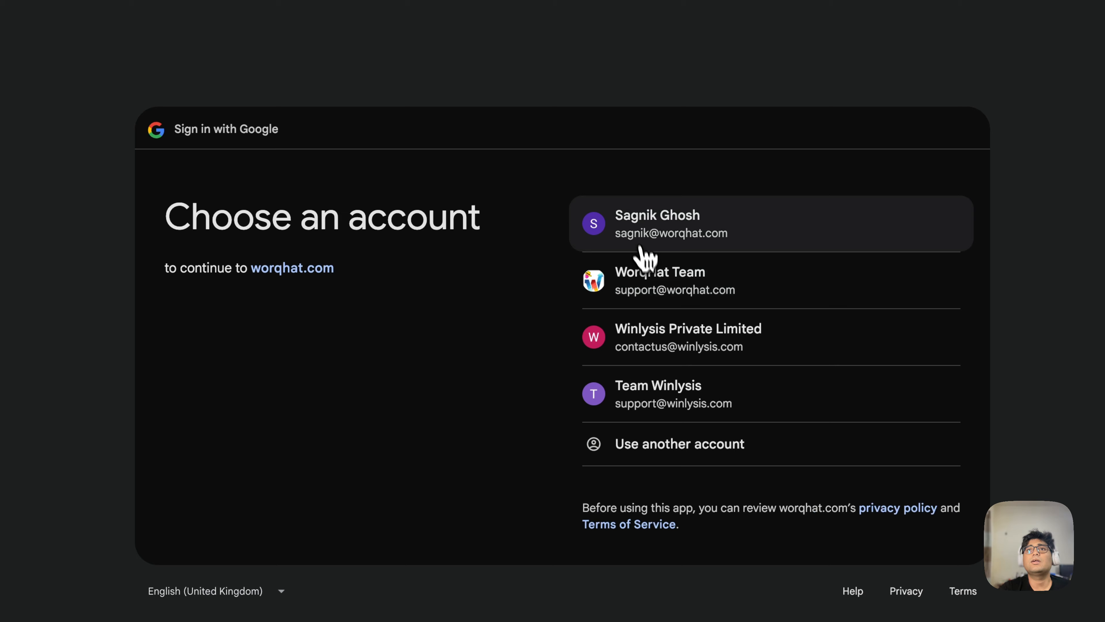
click(639, 237)
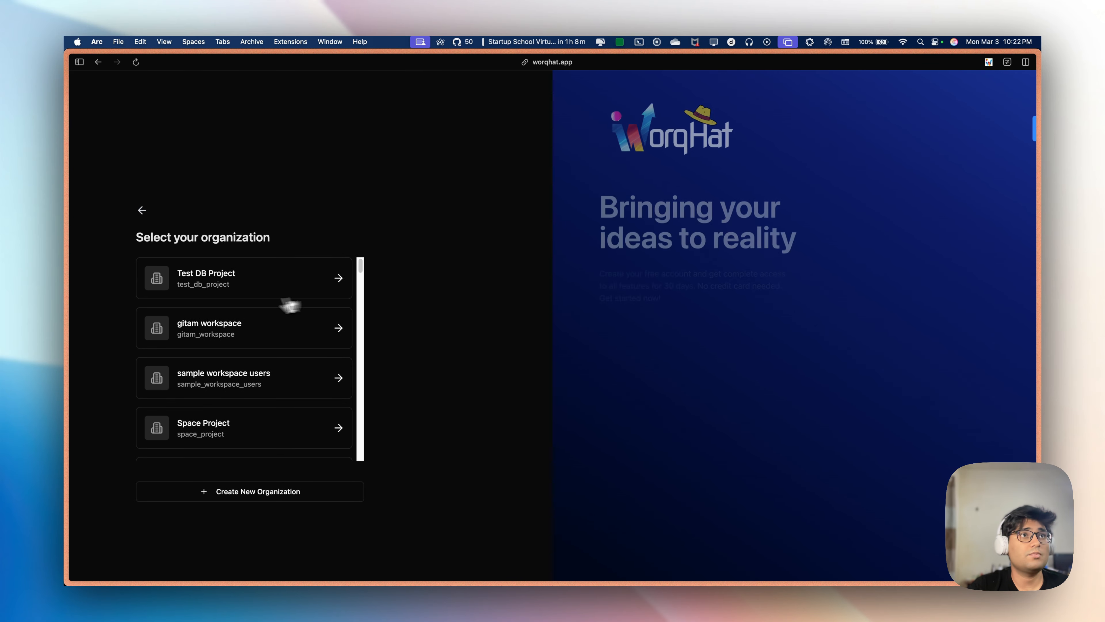
Create a new organization with the suggested name Blush Guineafowl 402 and URL blush-guineafowl-402.
scroll(263, 370, down, 15)
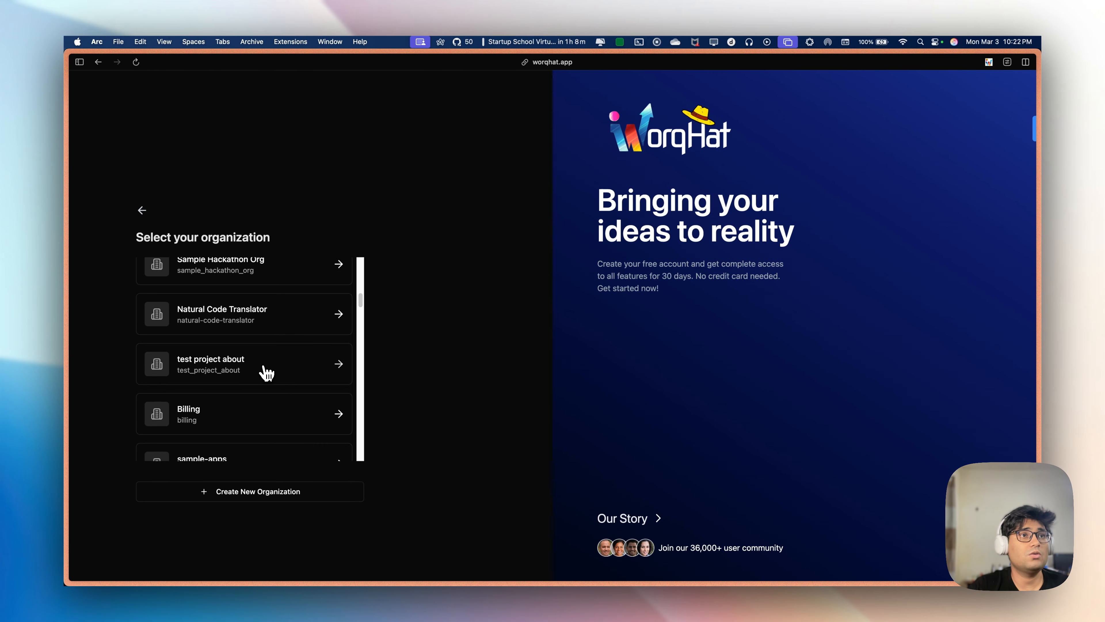
scroll(267, 373, down, 15)
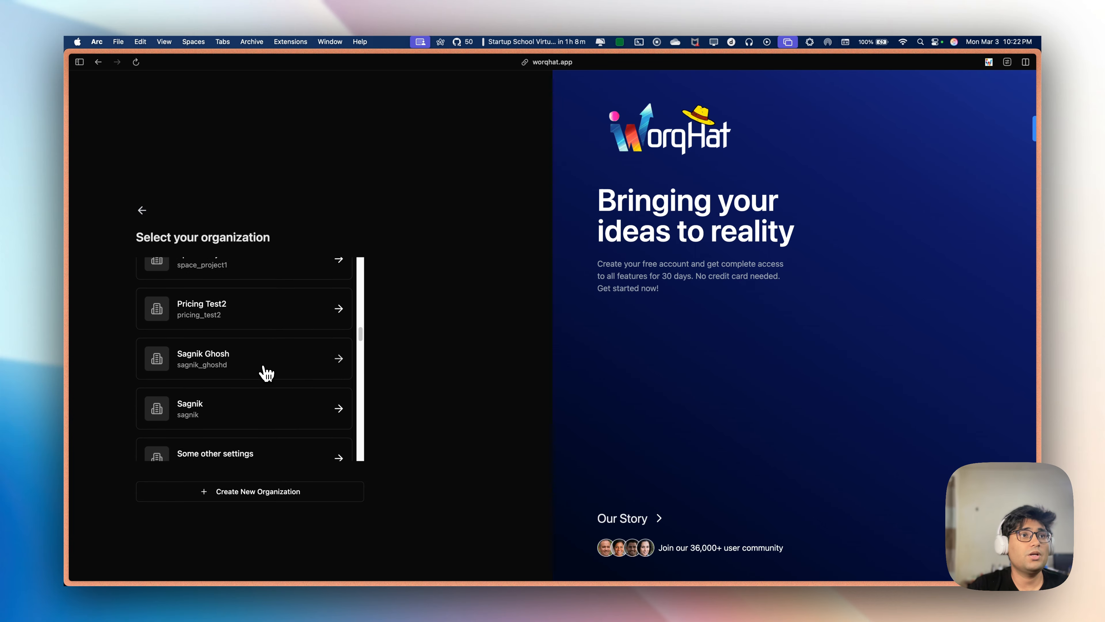
scroll(264, 368, down, 1)
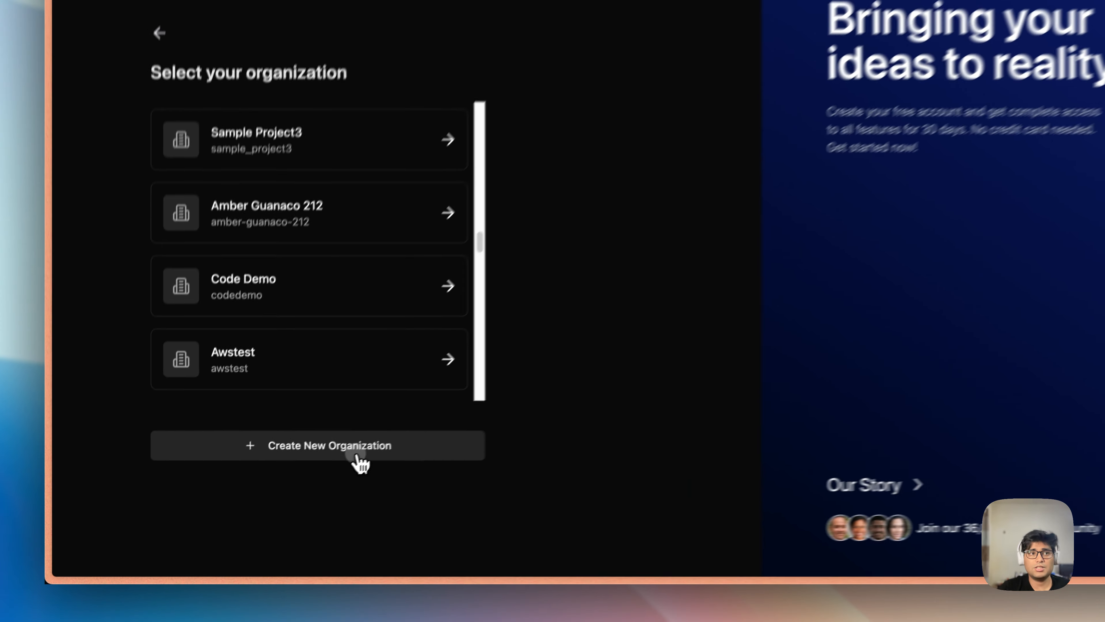
click(278, 496)
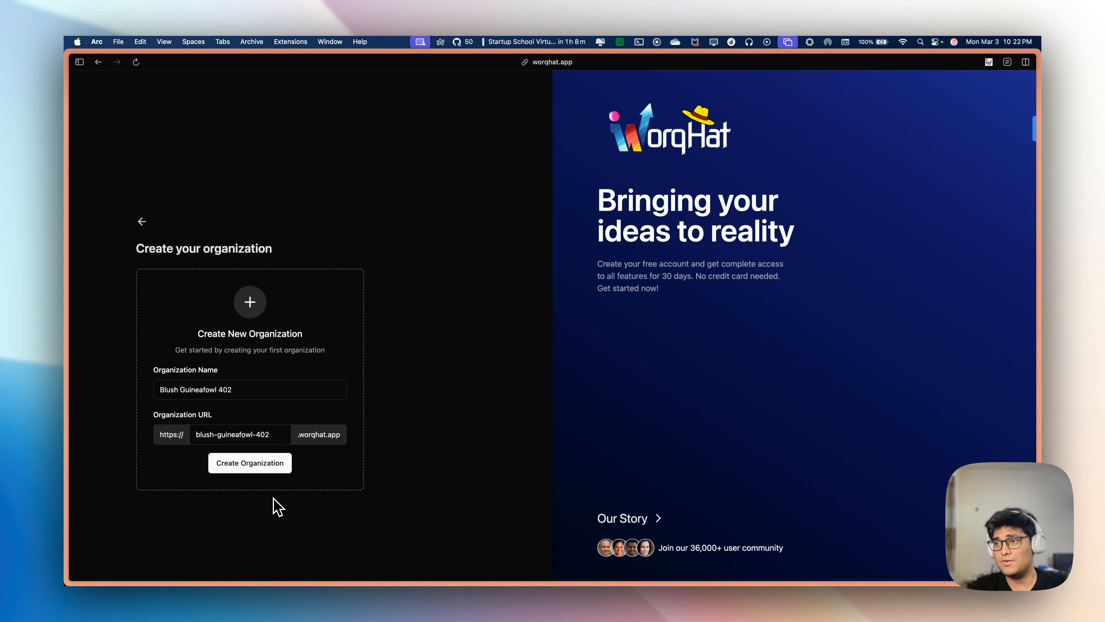
click(253, 468)
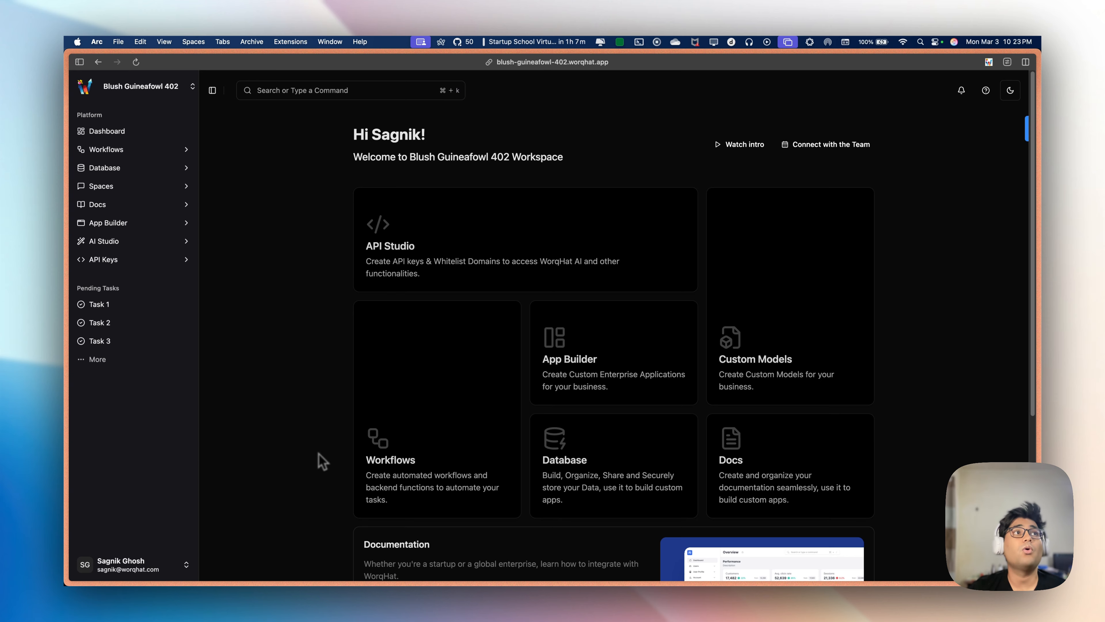
Open the workflow creation area from the Workflows card on the workspace dashboard.
mouse_move(409, 360)
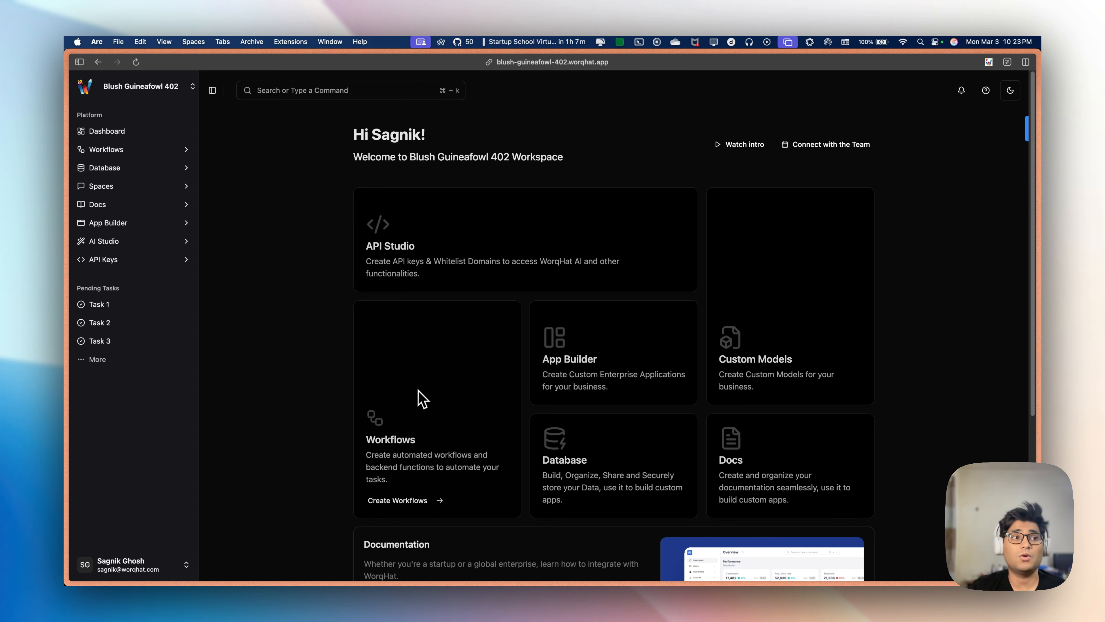
scroll(419, 395, down, 2)
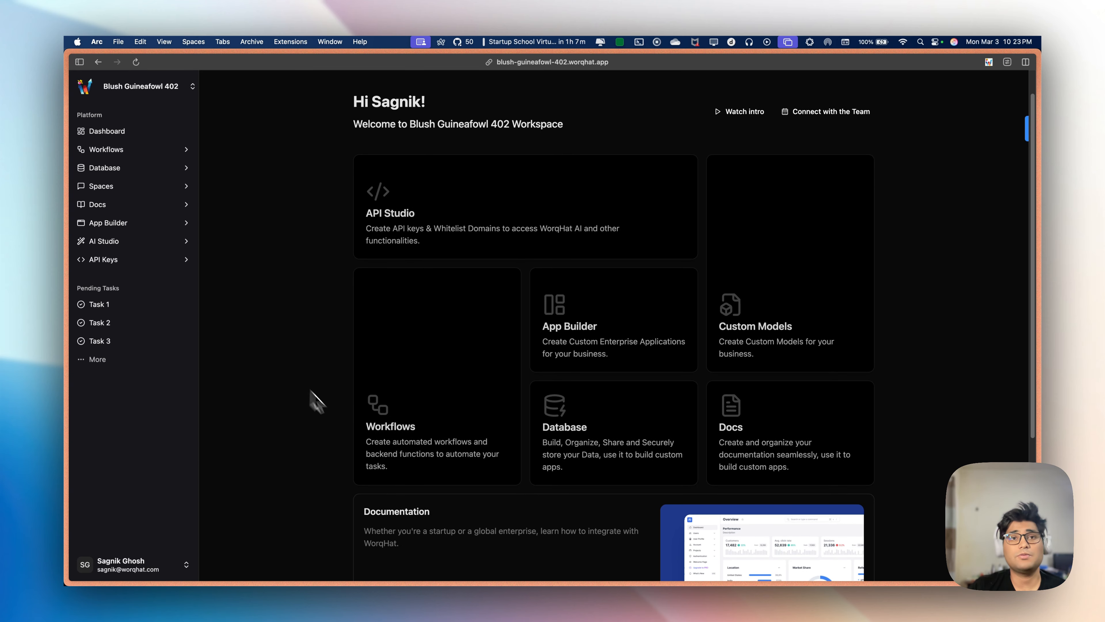
mouse_move(390, 477)
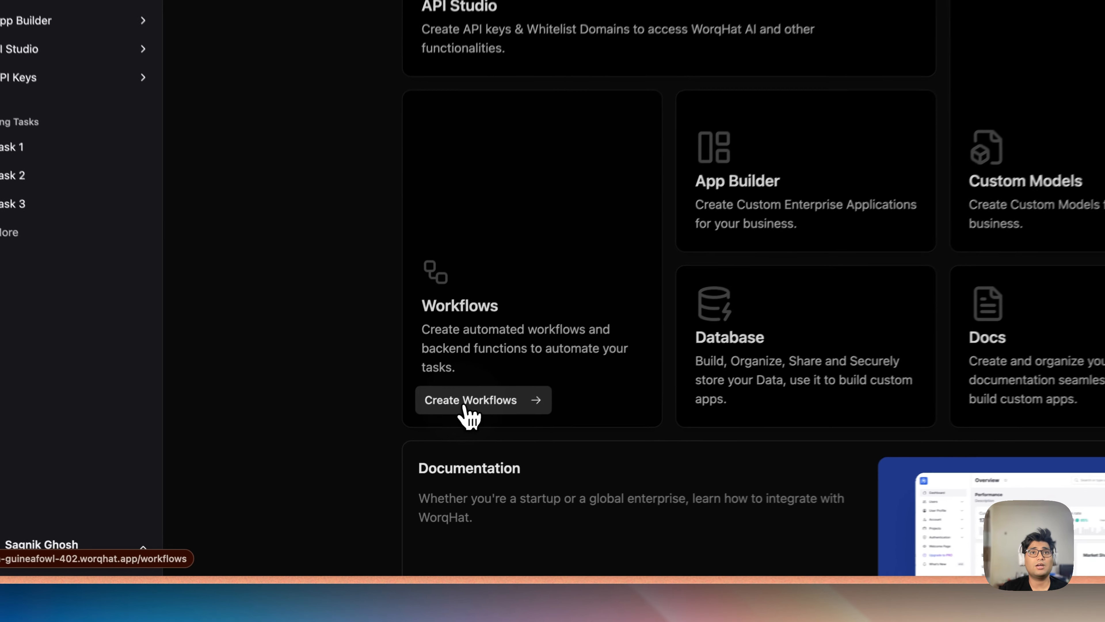
click(465, 407)
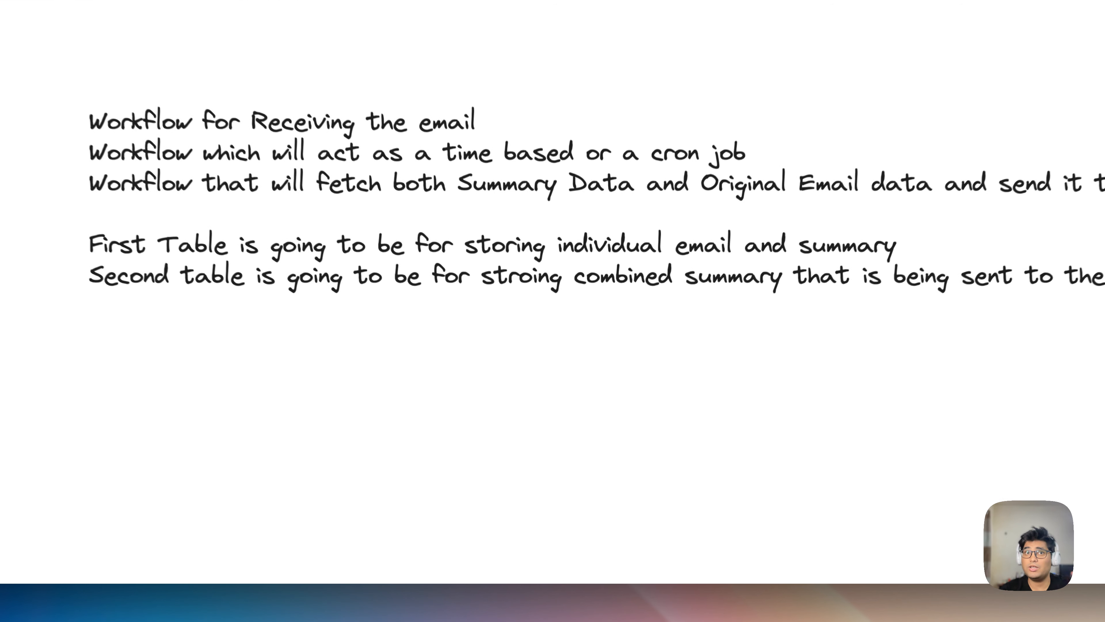
Switch to the whiteboard notes and highlight the line about the workflow for receiving the email.
triple_click(295, 216)
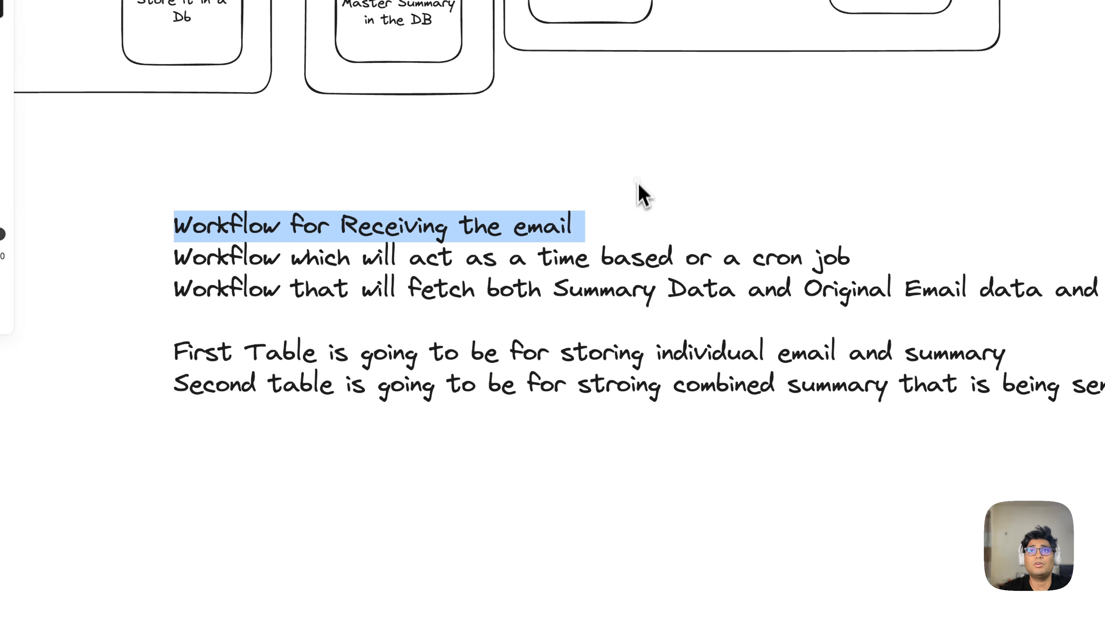
drag(521, 166, 744, 548)
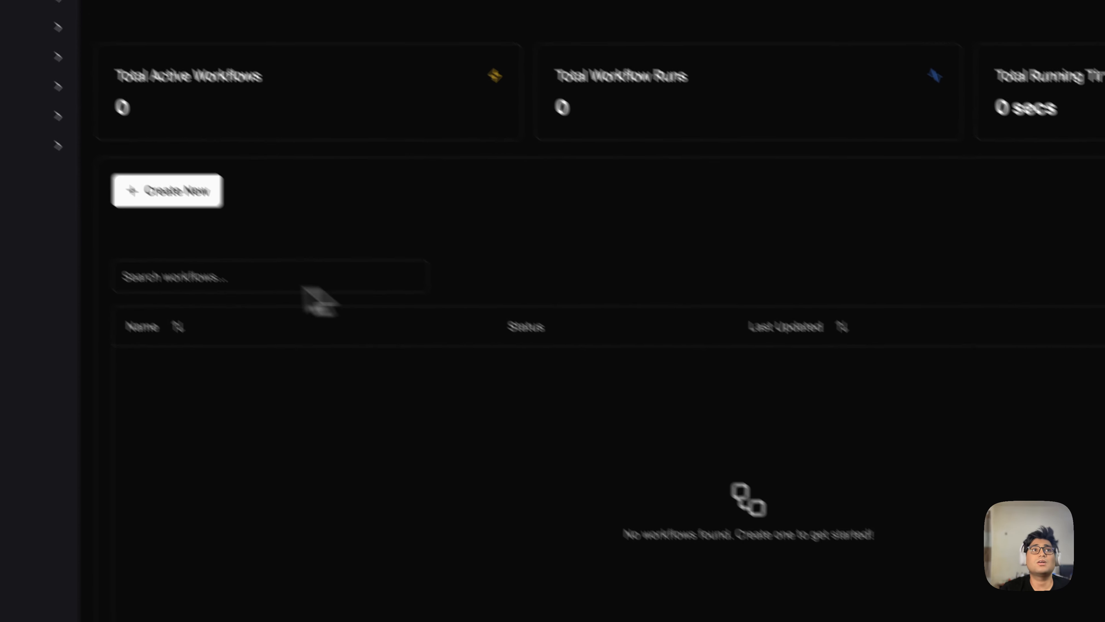
Start a new workflow in WorqHat, name it Mail Server Workflow and continue to the trigger selection.
click(145, 115)
click(548, 308)
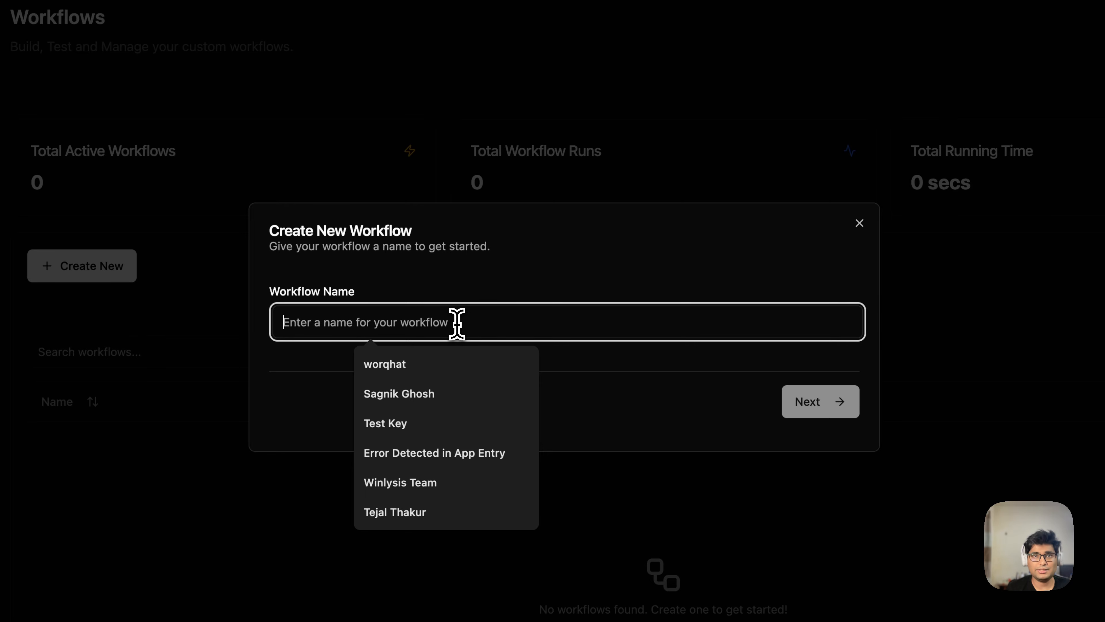
text(Mail Serv)
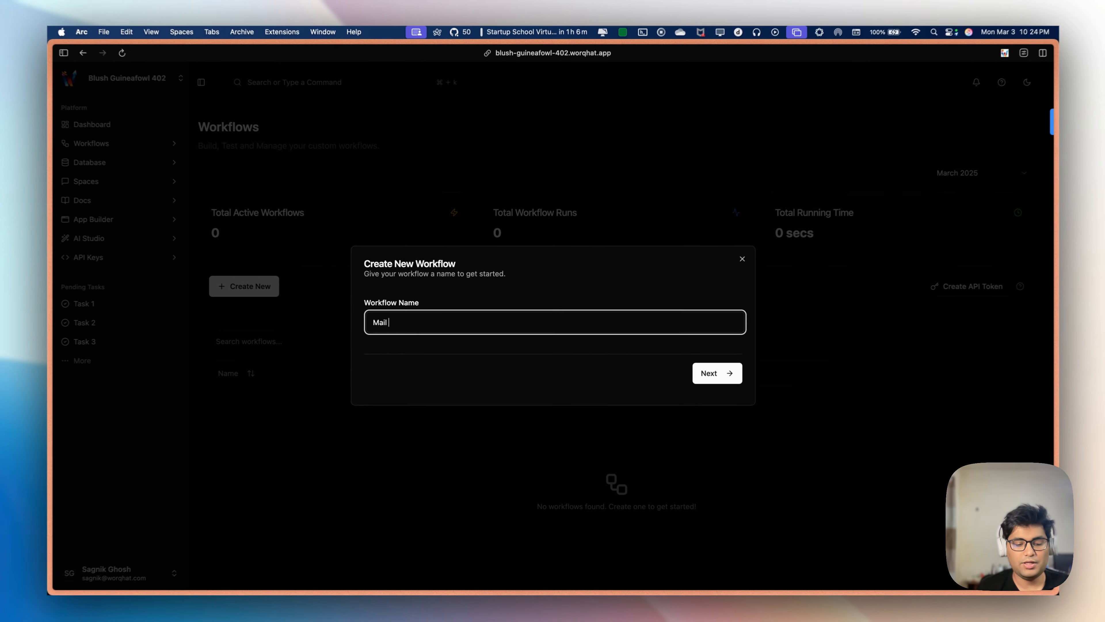
text(er )
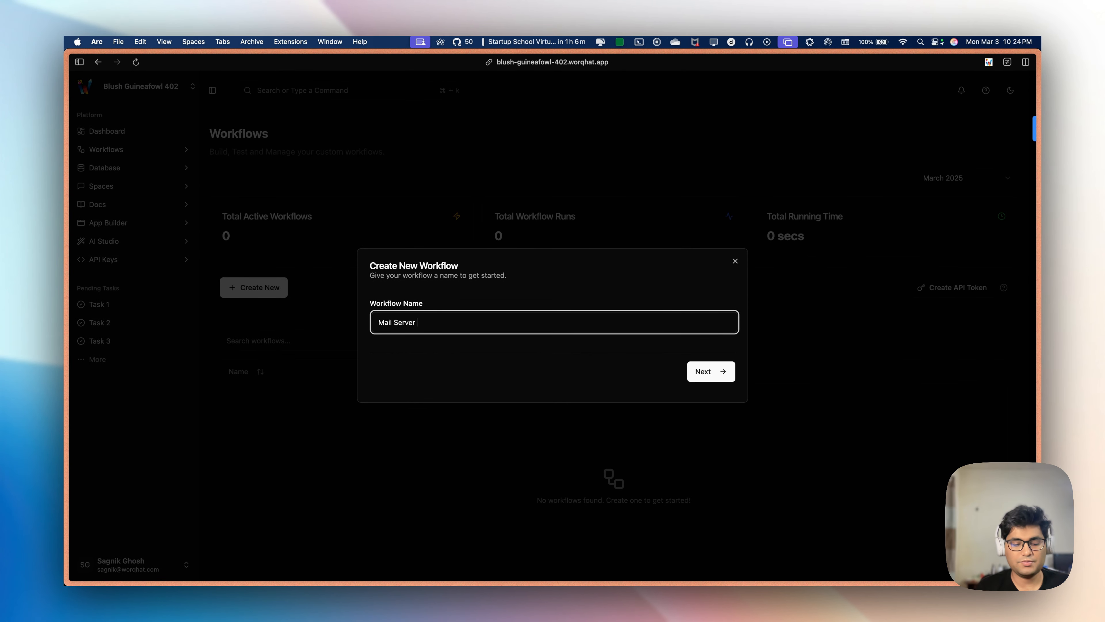
text(Workflow)
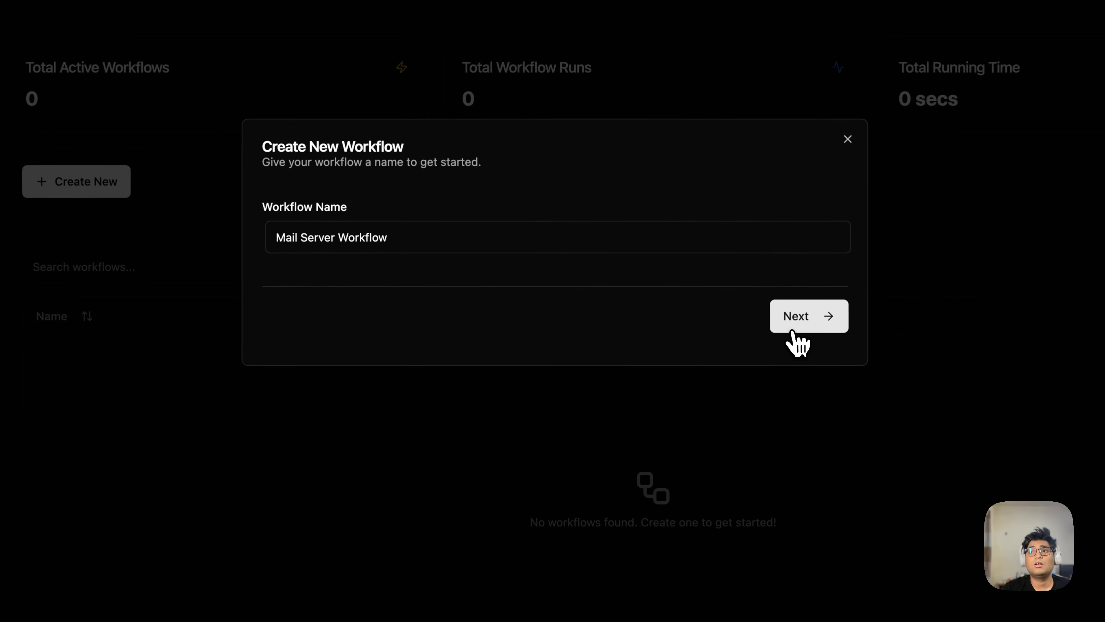
click(702, 377)
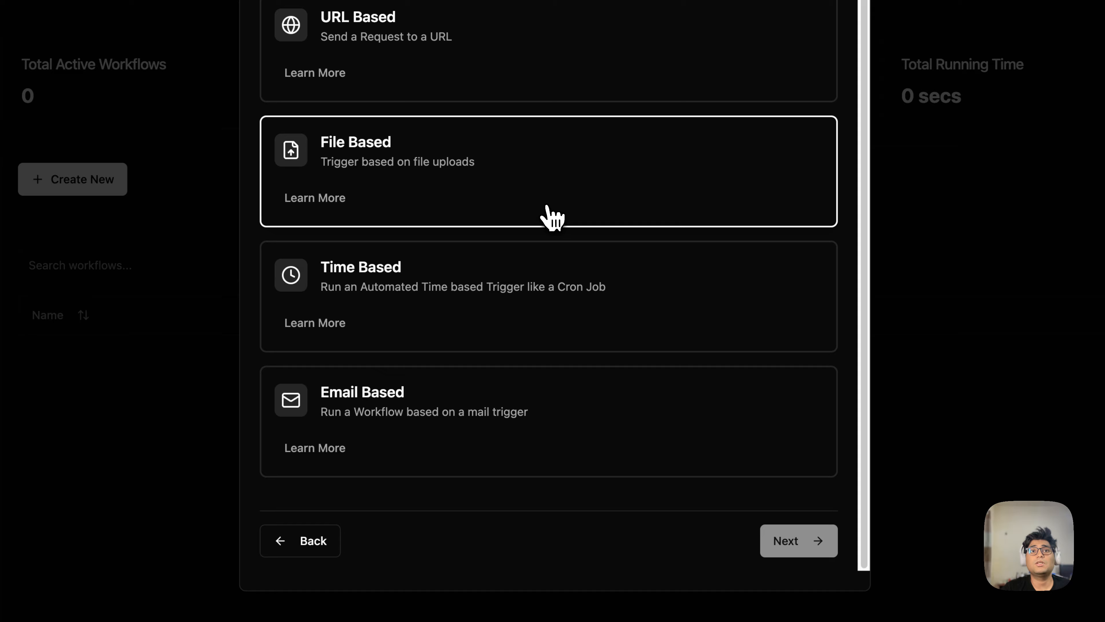
Read the Email Based trigger's details, select that trigger and create the workflow without filling in a description.
click(310, 452)
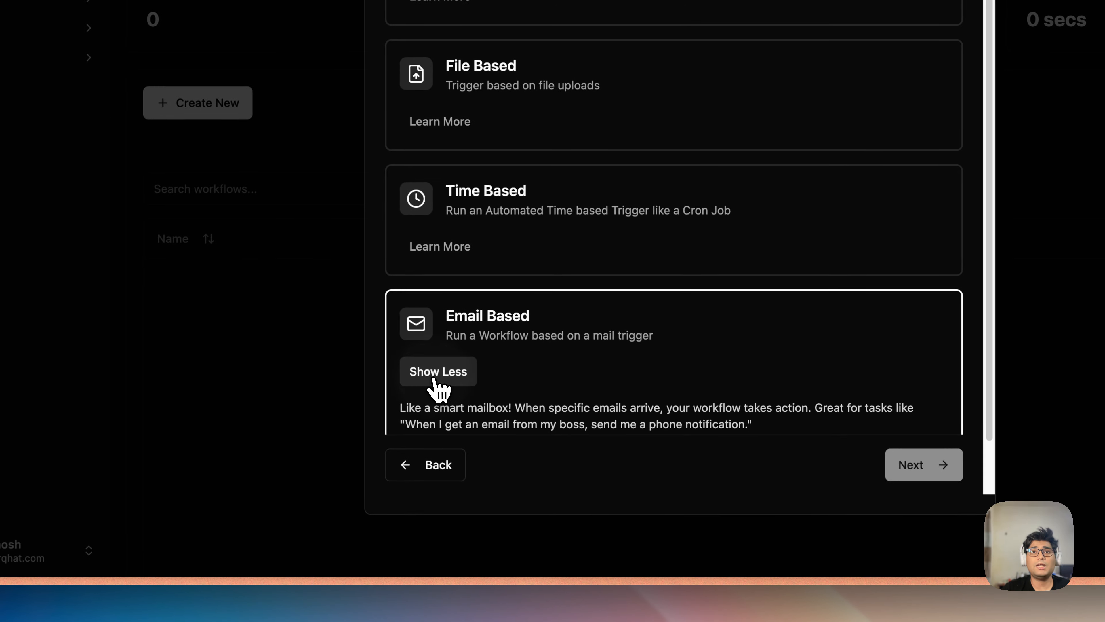
scroll(559, 350, down, 2)
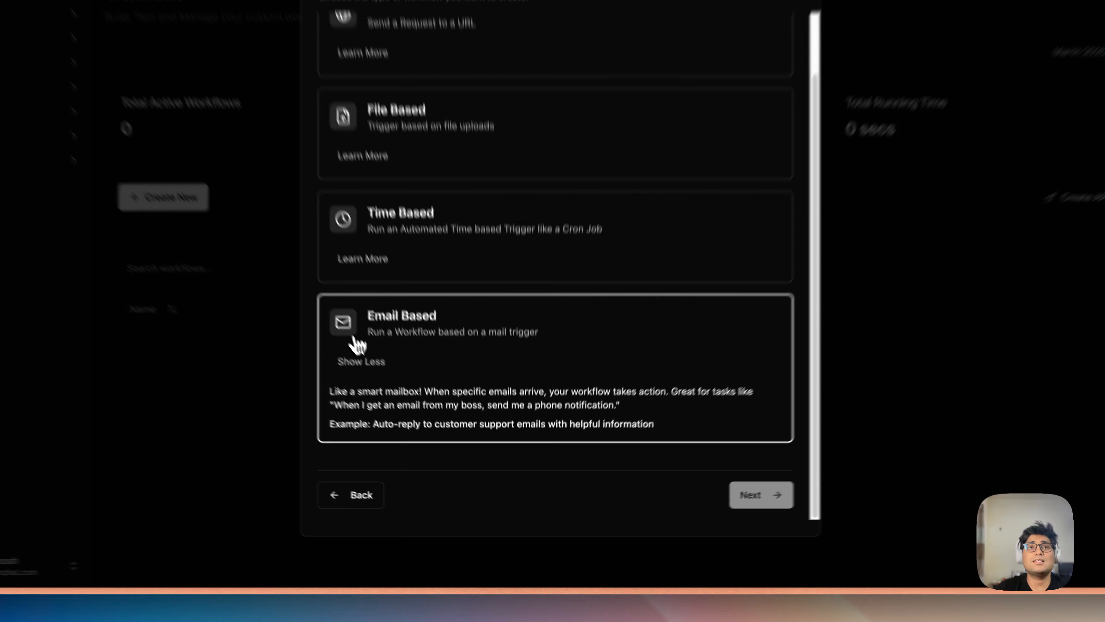
click(400, 390)
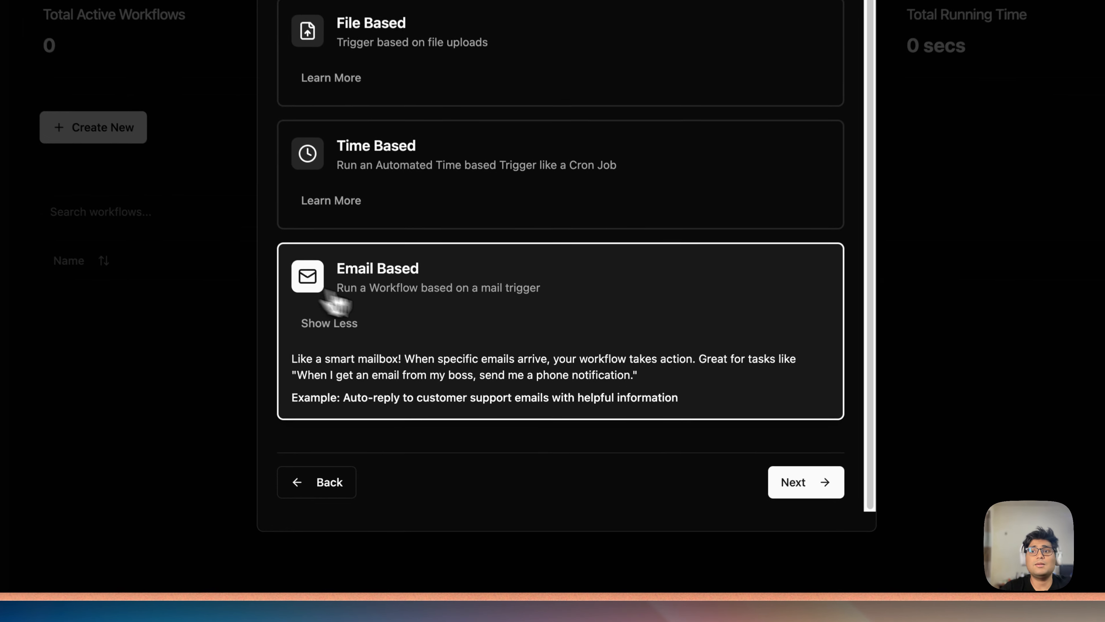
click(719, 511)
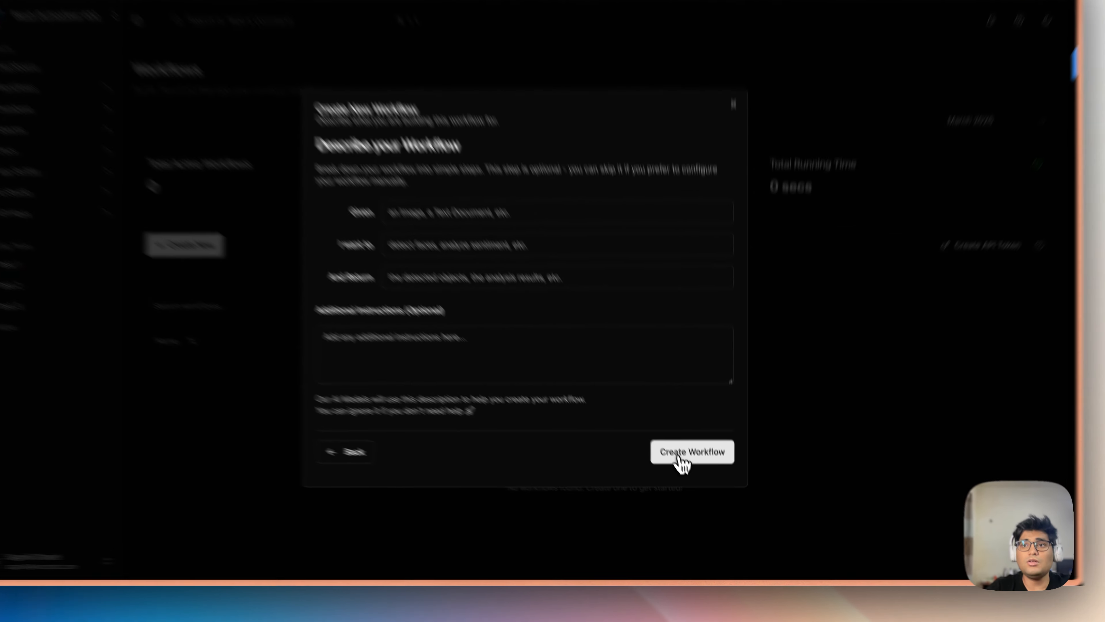
click(696, 471)
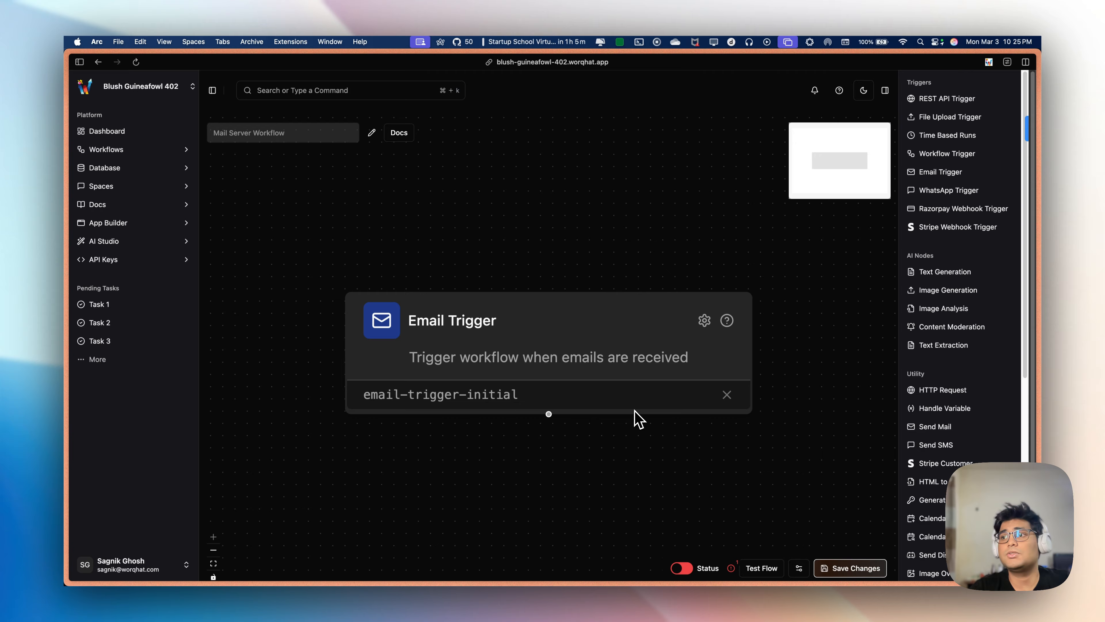
Copy the incoming email address from the Email Trigger node's settings and save the node.
scroll(638, 418, down, 5)
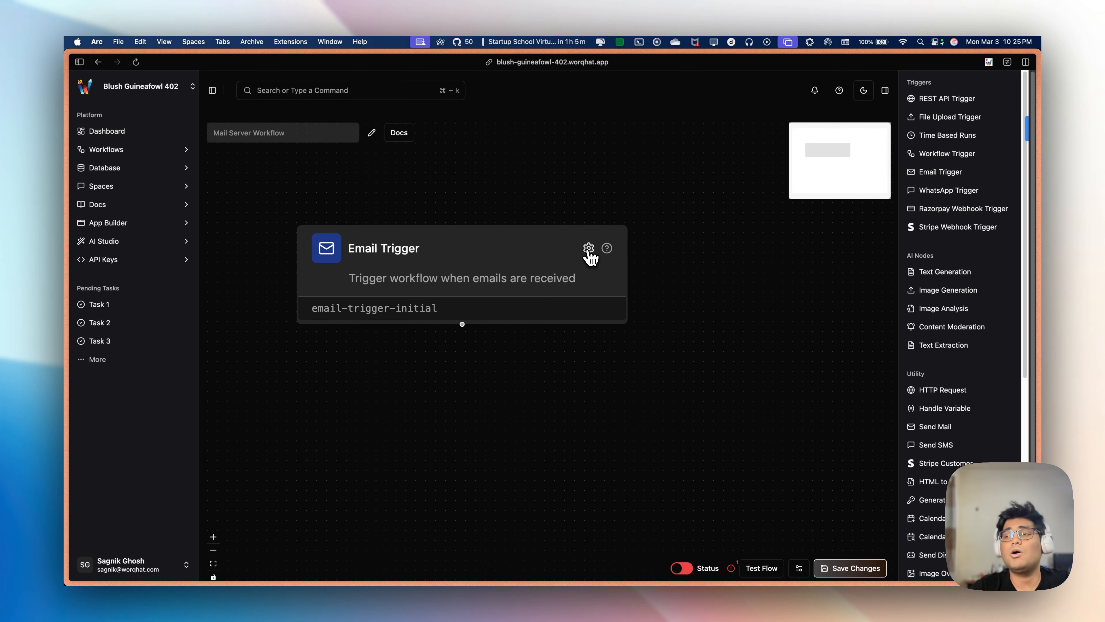
click(590, 252)
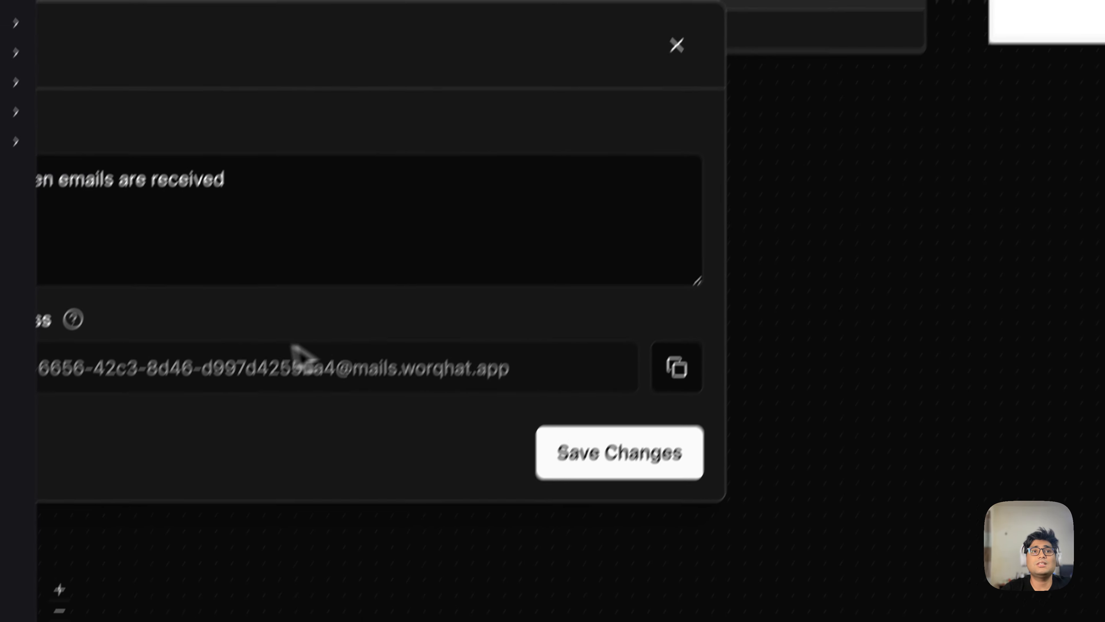
scroll(697, 317, down, 5)
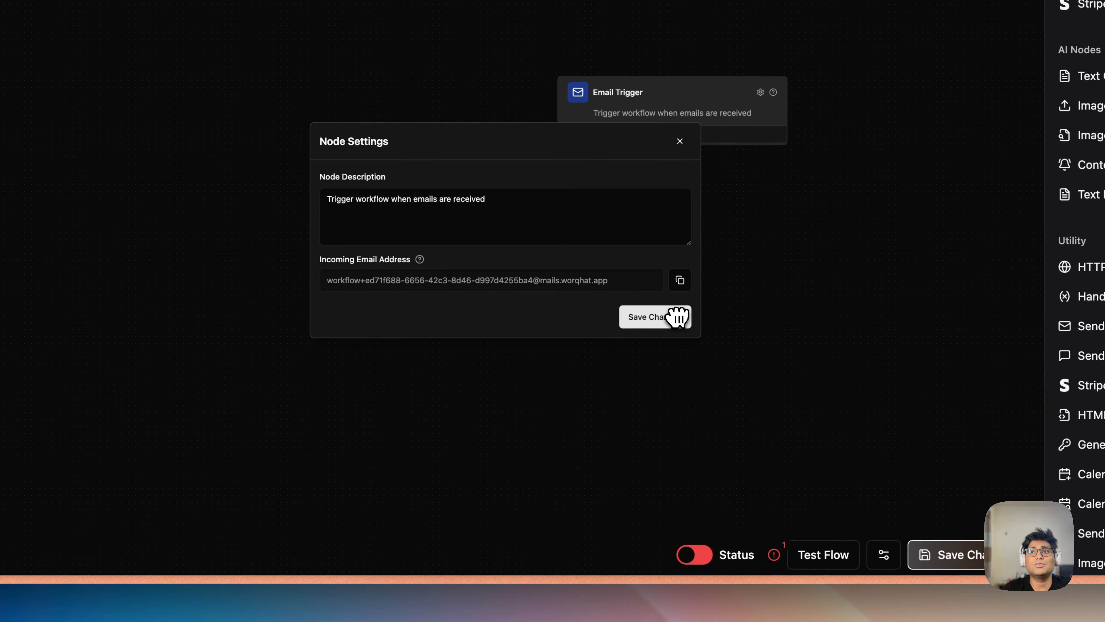
click(690, 281)
click(659, 318)
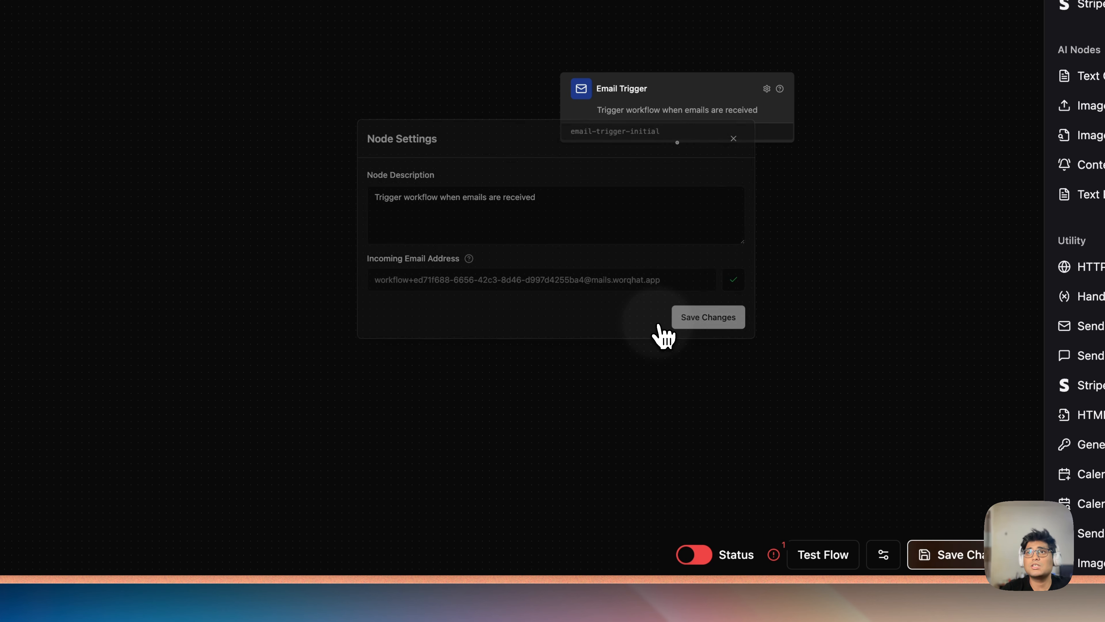
Add a Text Generation node aligned directly below the Email Trigger node and connect the trigger's output to it.
drag(731, 255, 540, 231)
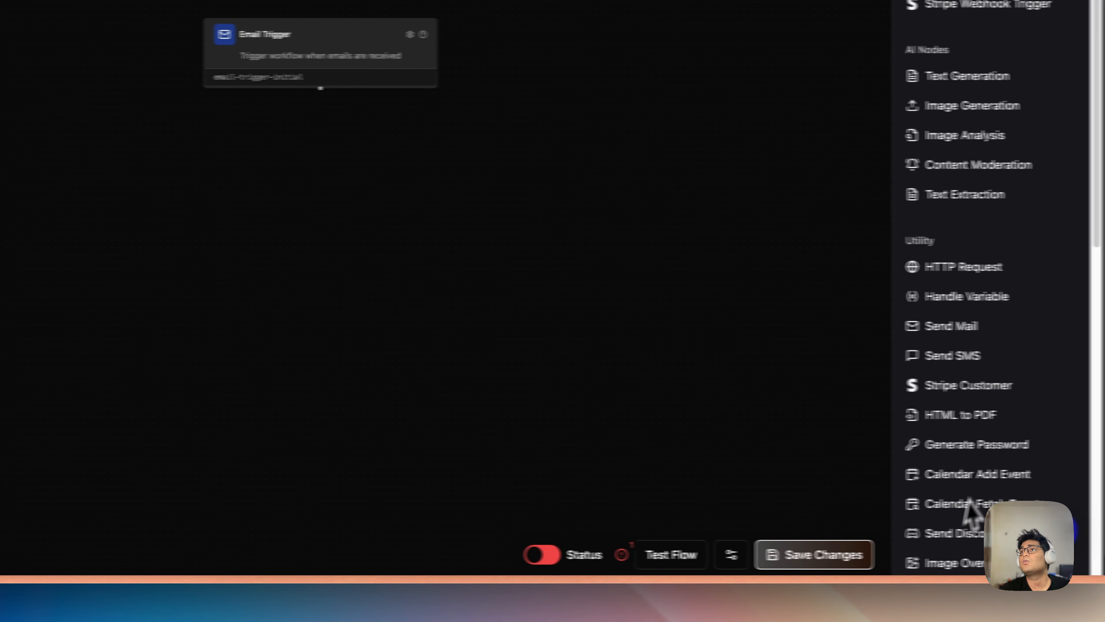
drag(910, 215, 218, 313)
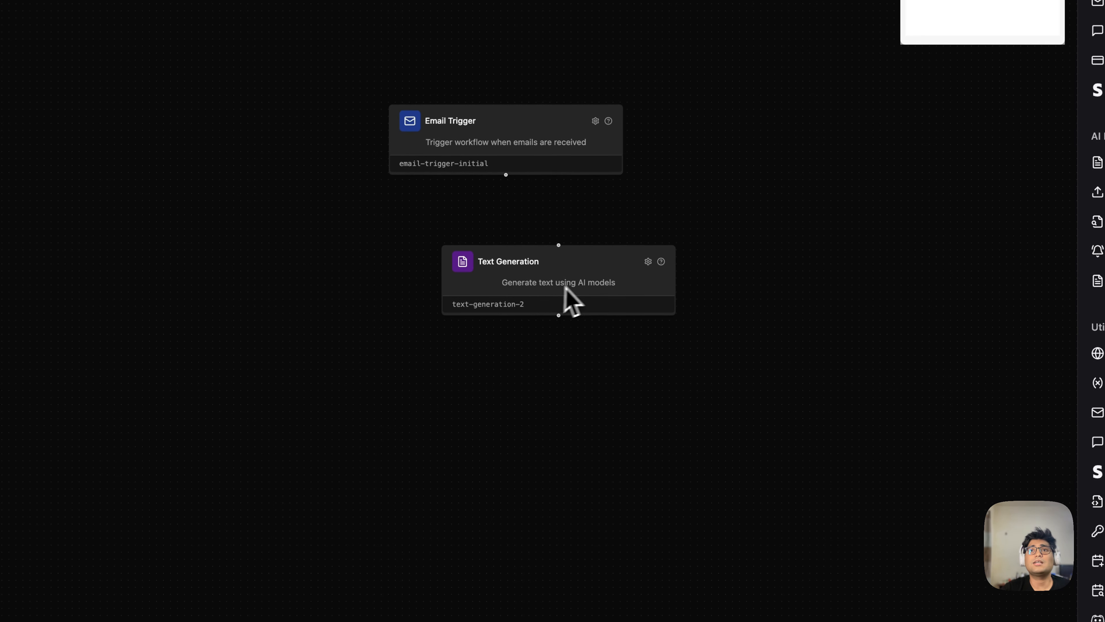
drag(565, 286, 527, 258)
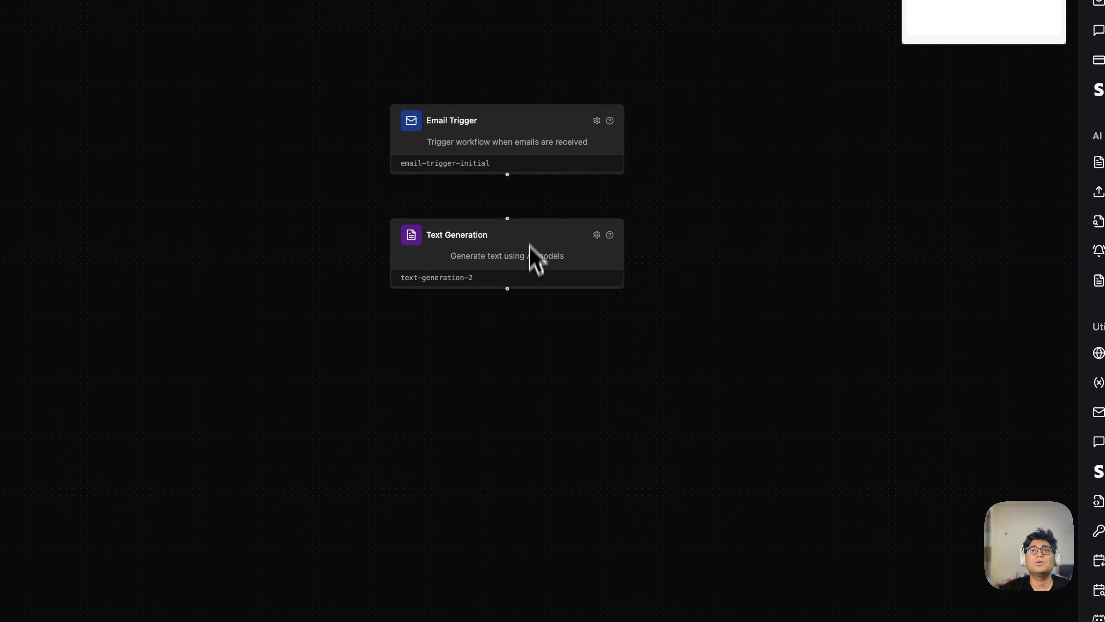
drag(507, 175, 508, 218)
Prompt the Text Generation node with "I want you to create a very concise summary of the email that I have received.".
click(596, 235)
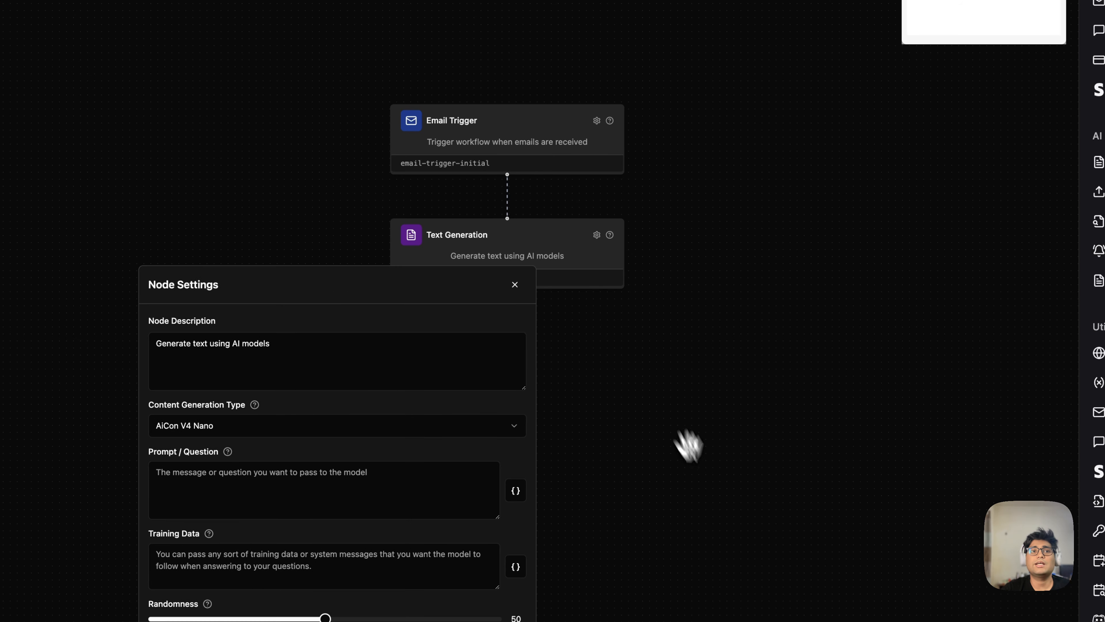
drag(723, 477, 721, 274)
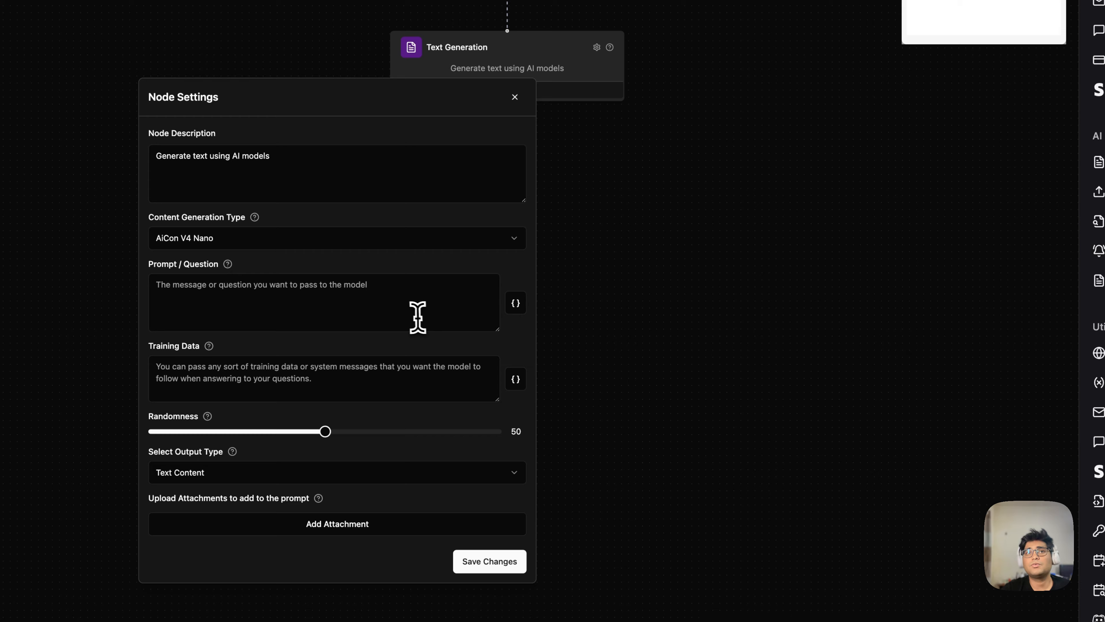
click(407, 313)
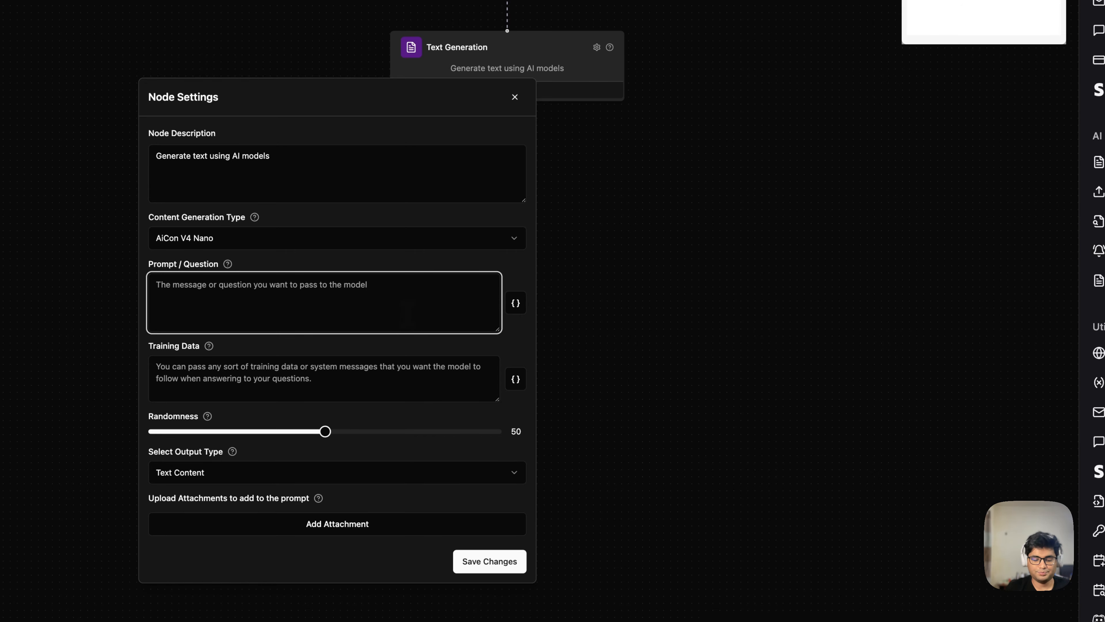
text(I wan)
text(t you to crea)
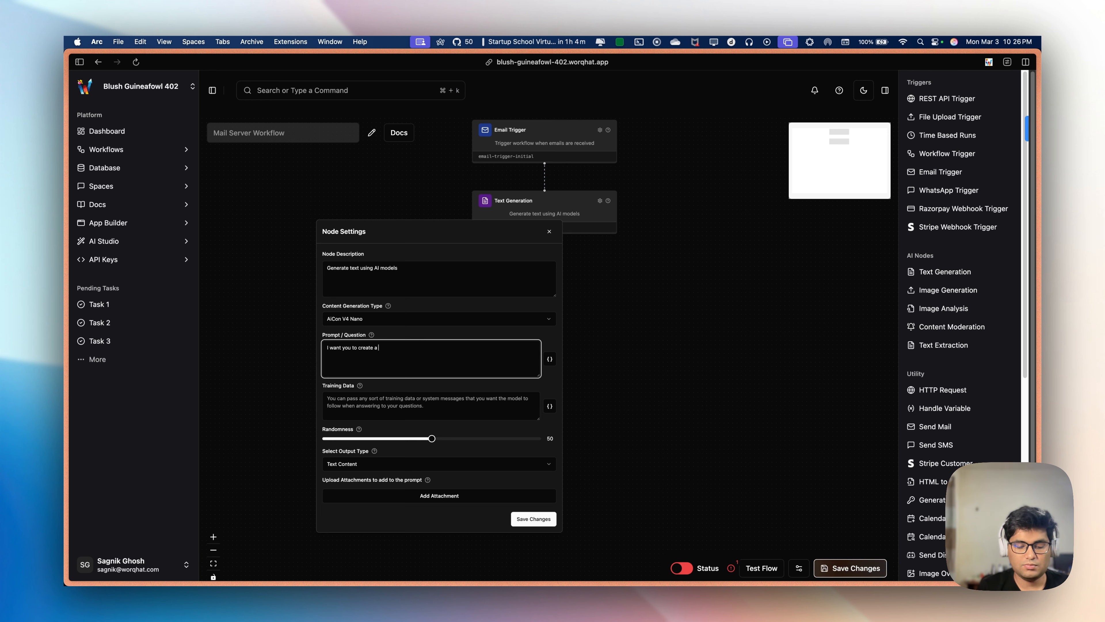
text(te a v)
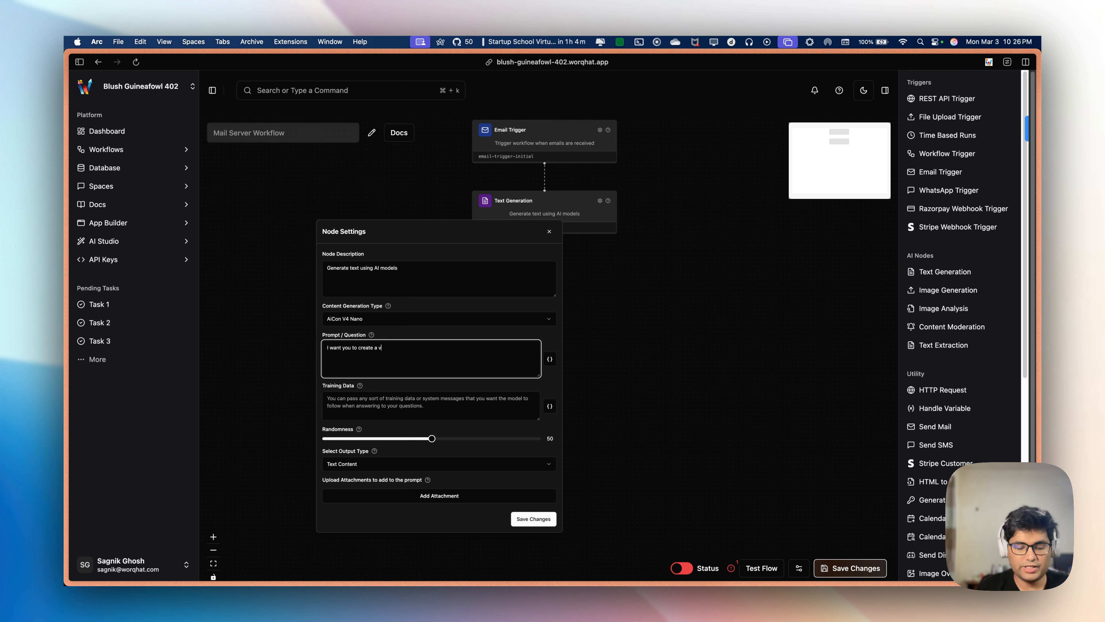
text(ery concis)
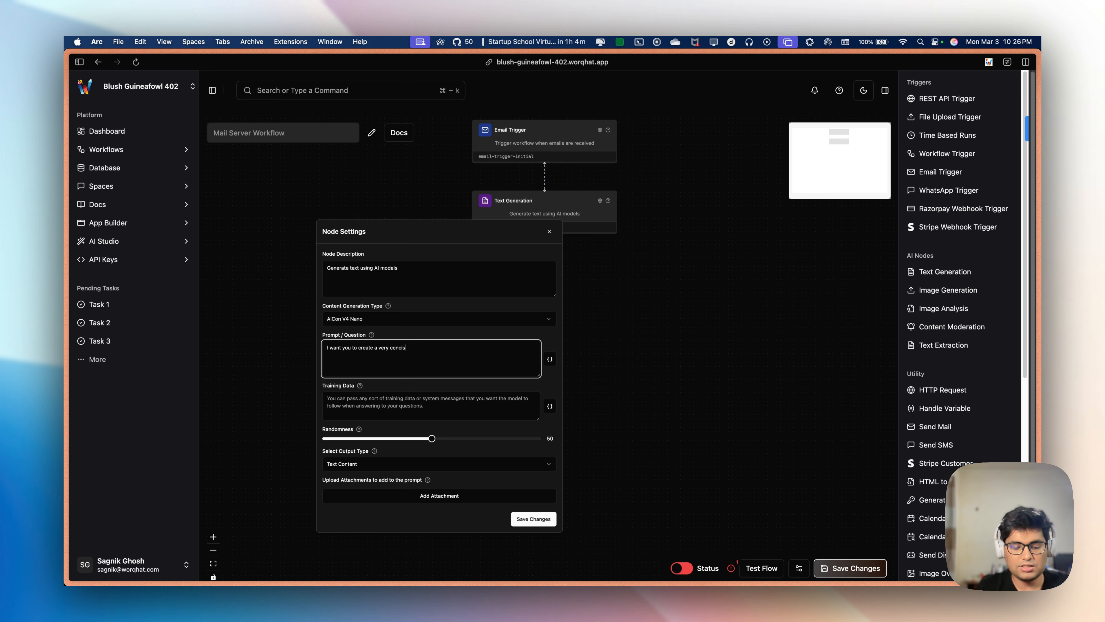
text(e summa)
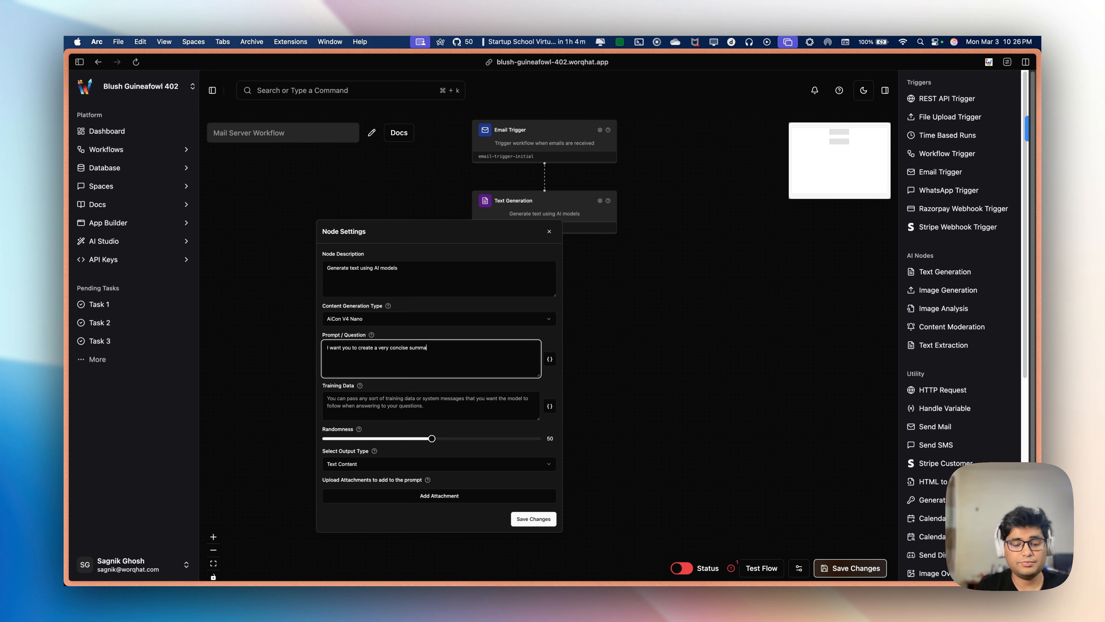
text(ry of the e)
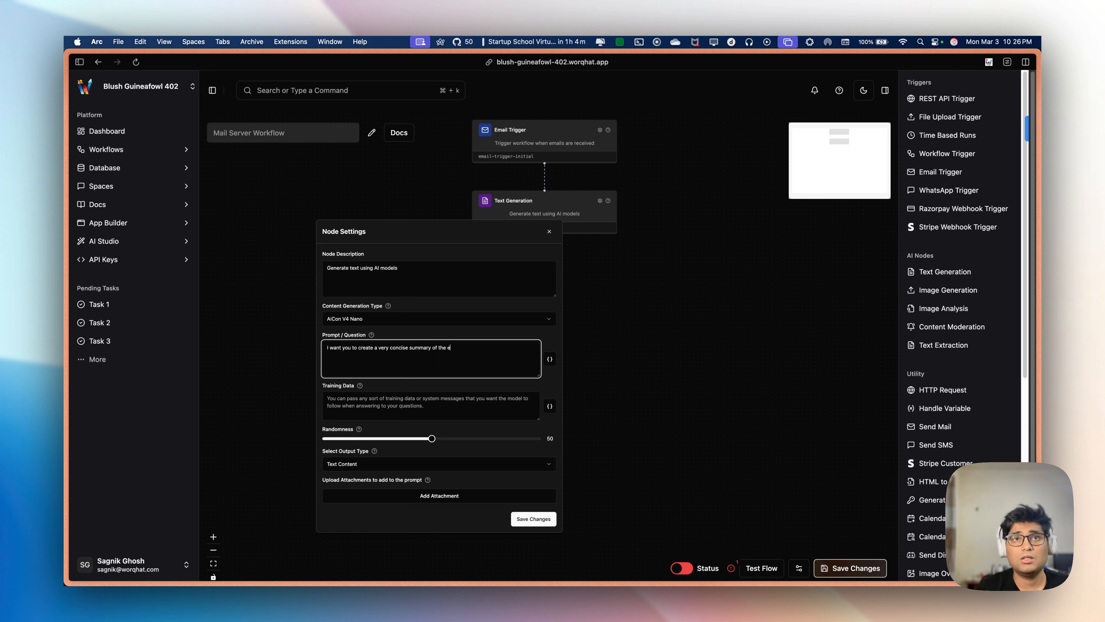
text(mail th)
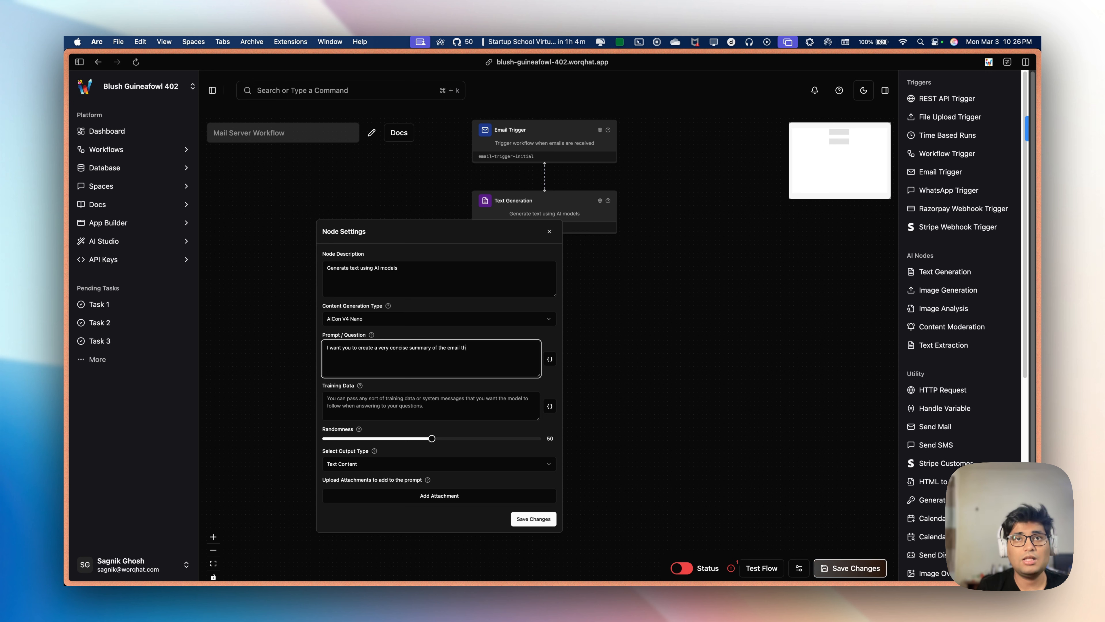
text(at I have)
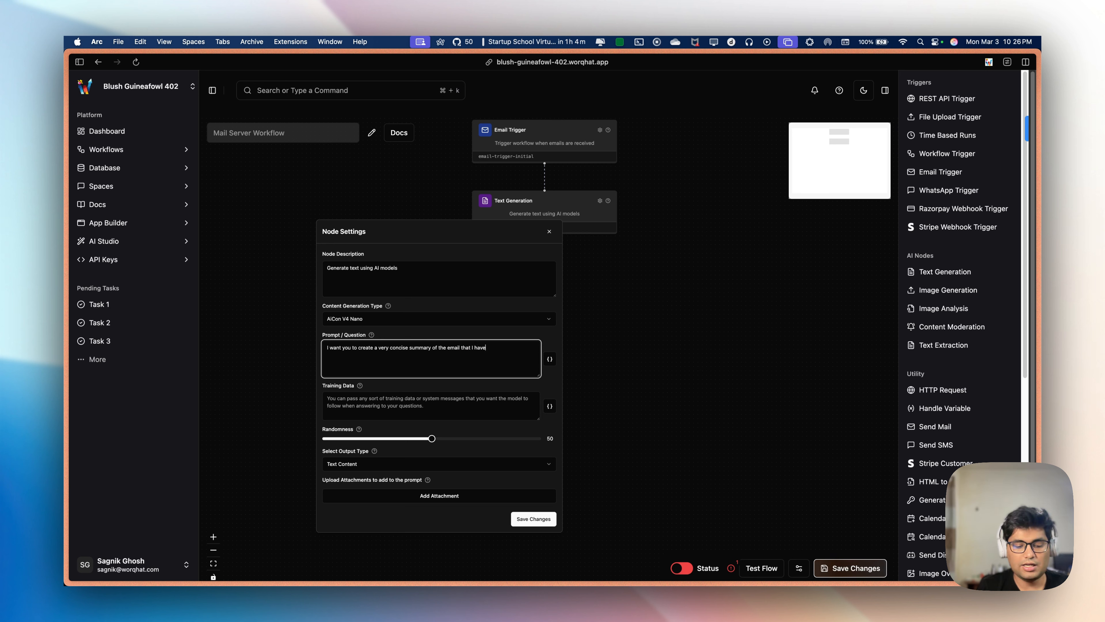
text( received)
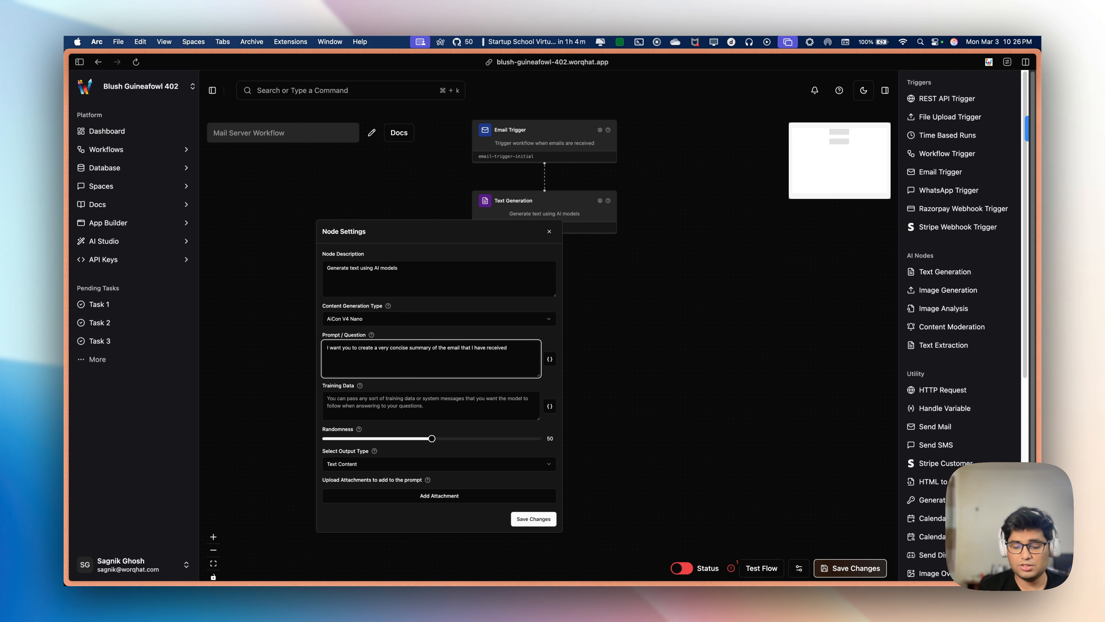
Extend the prompt with "The email Content is as follows. I want a summary and identify the sender as well.".
text(. The email )
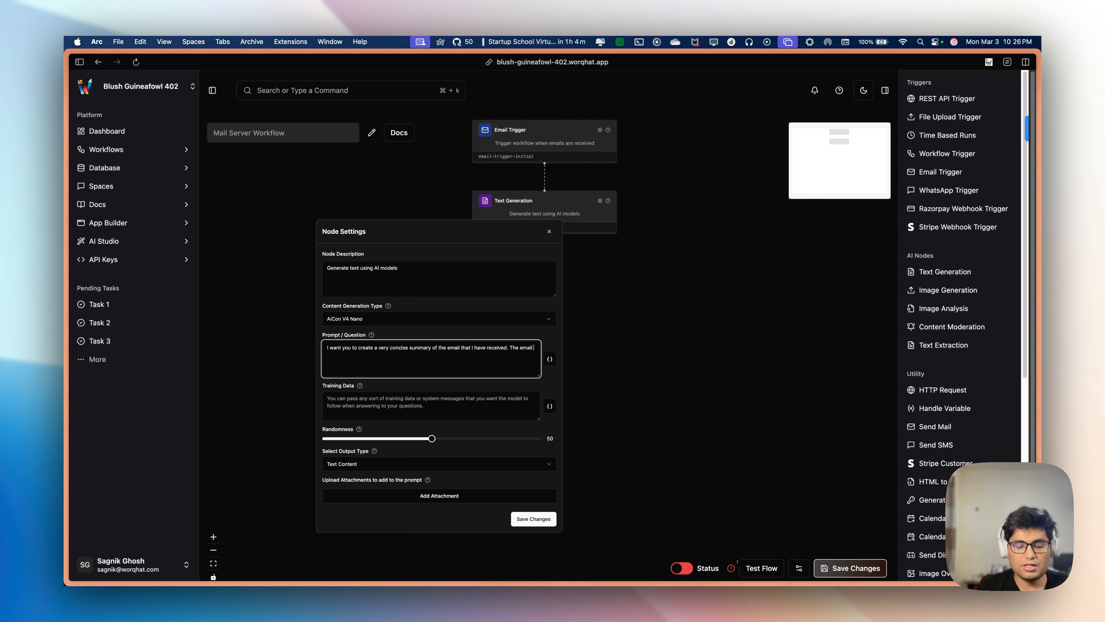
text(Content is as )
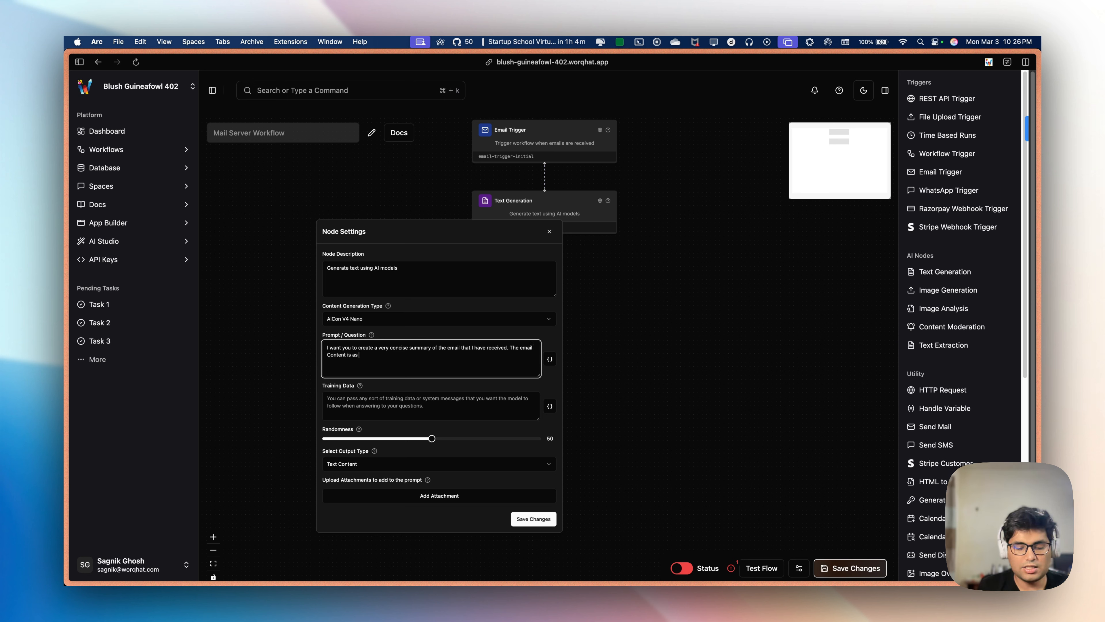
text(follows.)
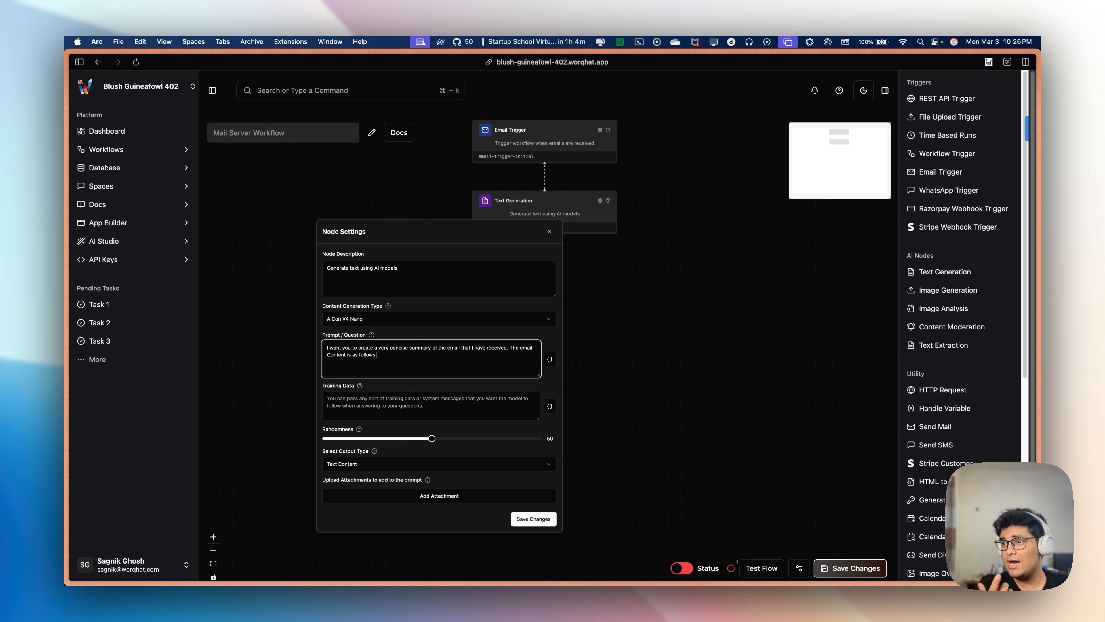
text(I)
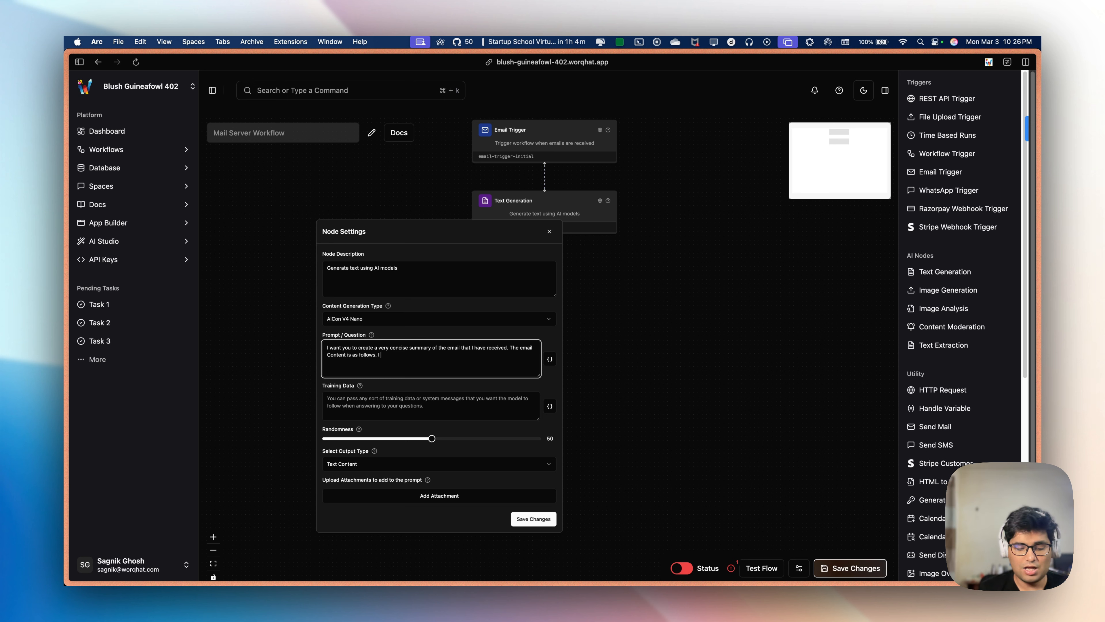
text( want a summ)
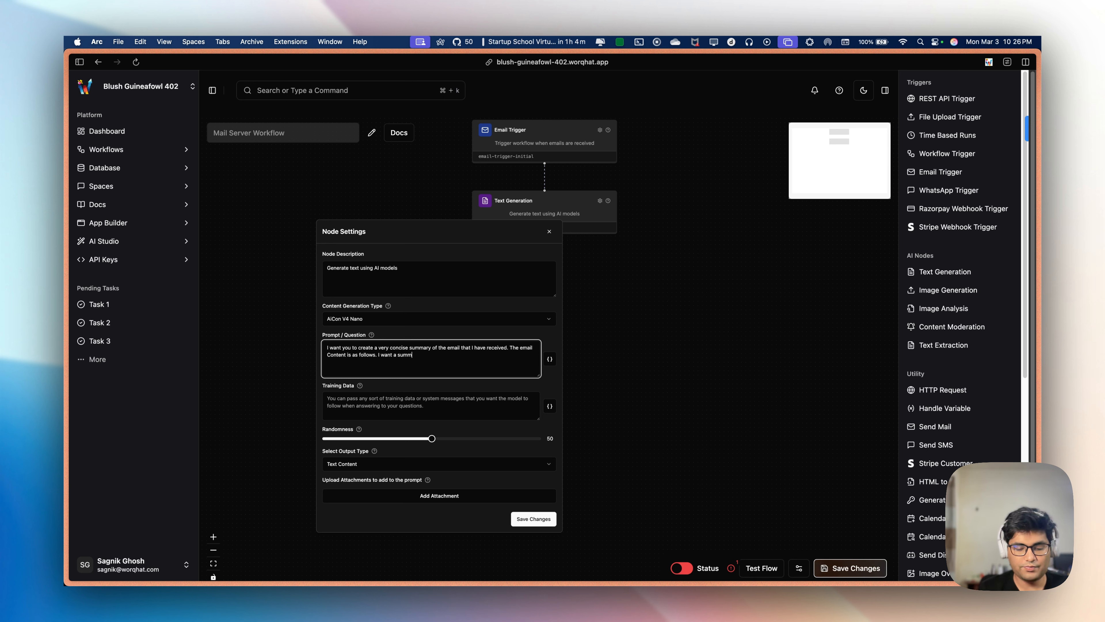
text(ary and id)
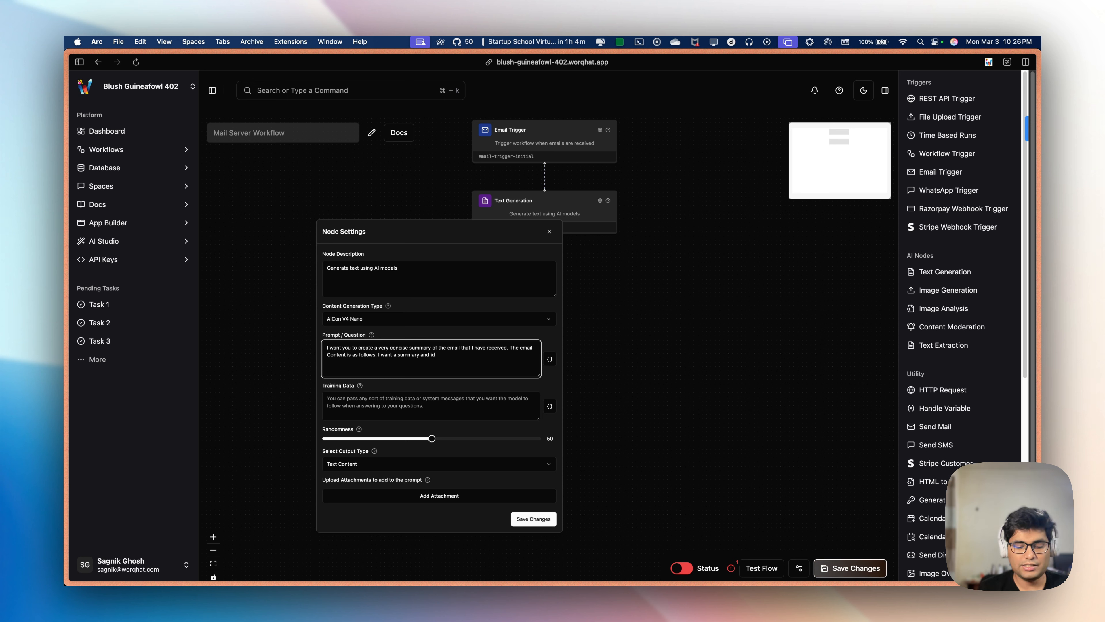
text(entify the )
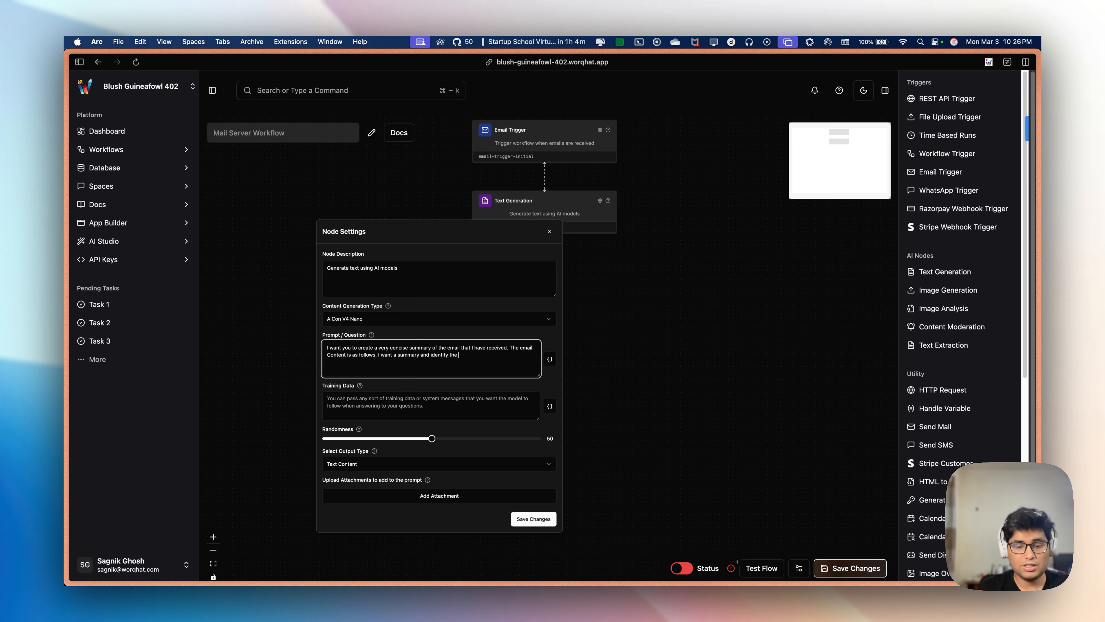
text(sender as well.  )
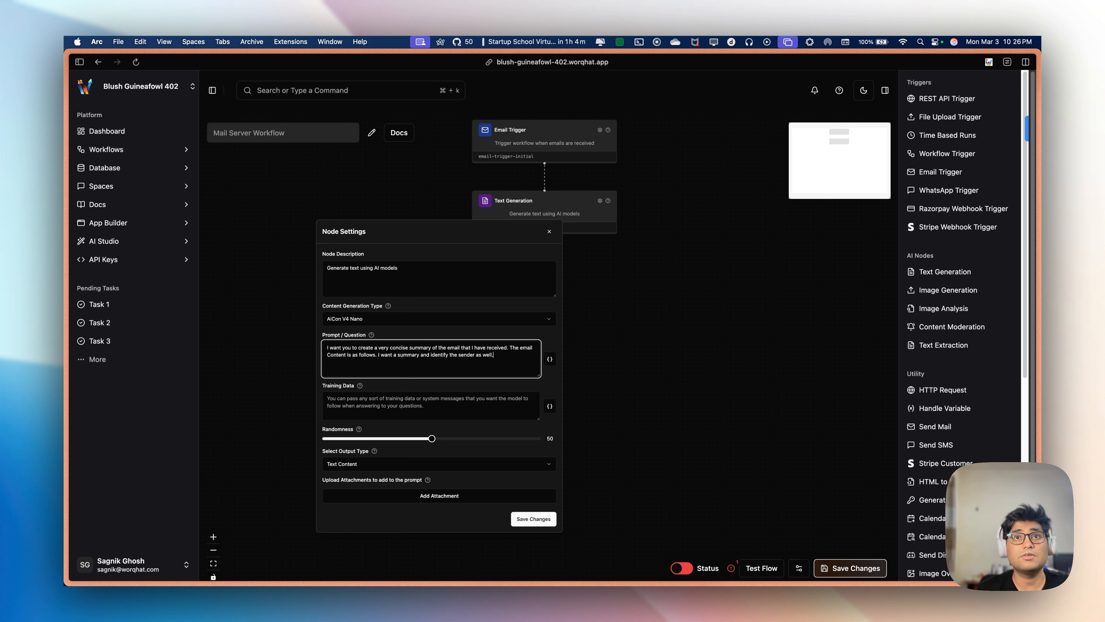
Add a separate "Mail Content:" line to the prompt and insert the Email Trigger's textMessage variable after it.
text(Mail)
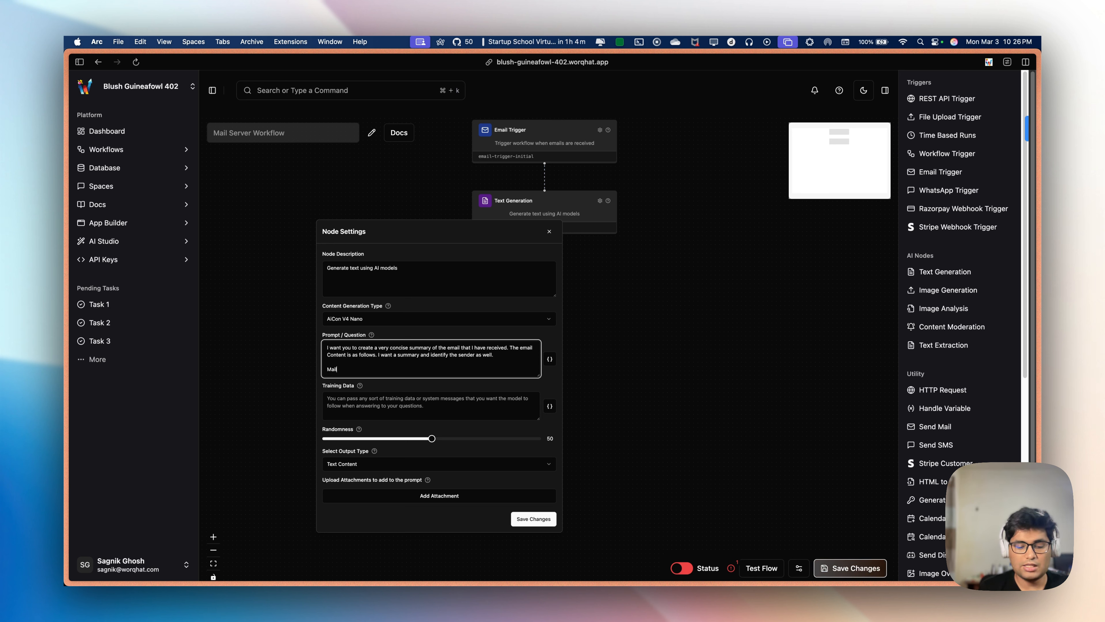
text( Content:)
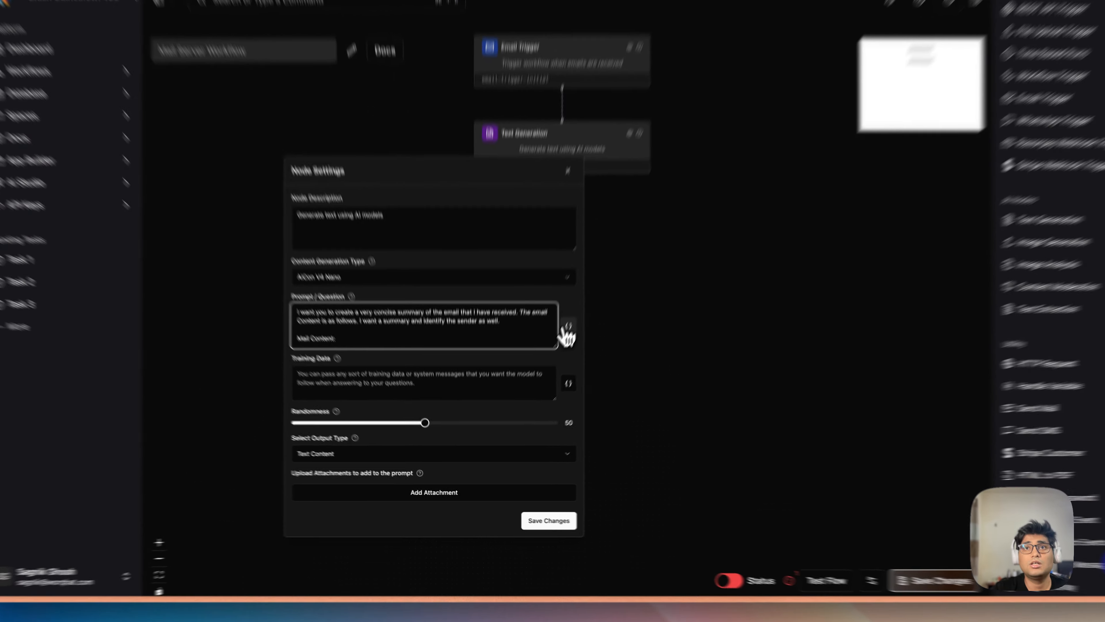
click(550, 358)
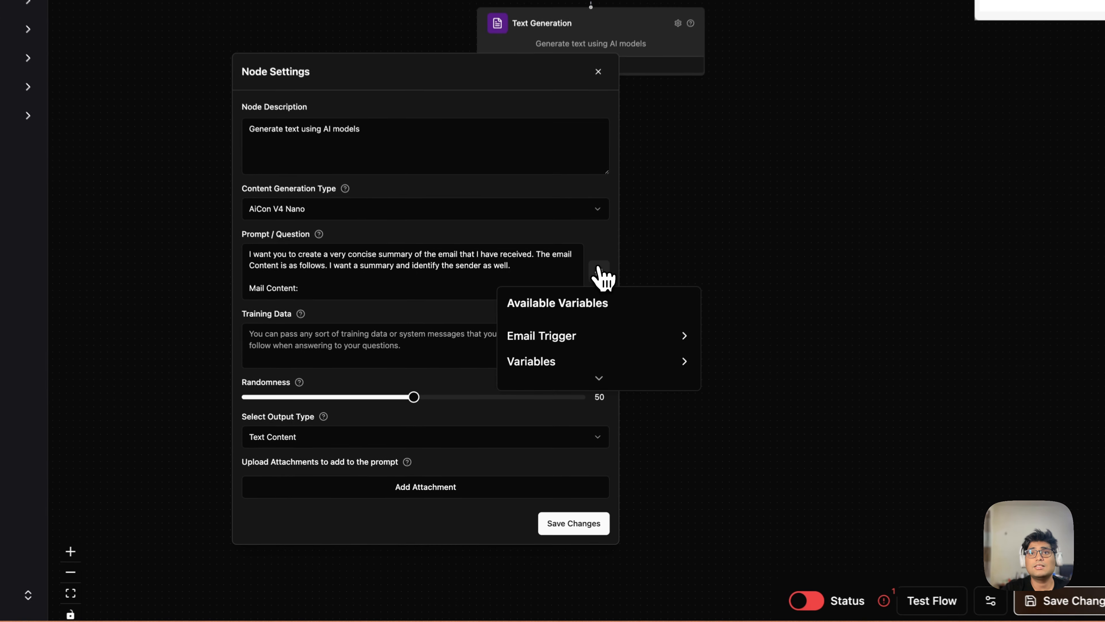
mouse_move(609, 331)
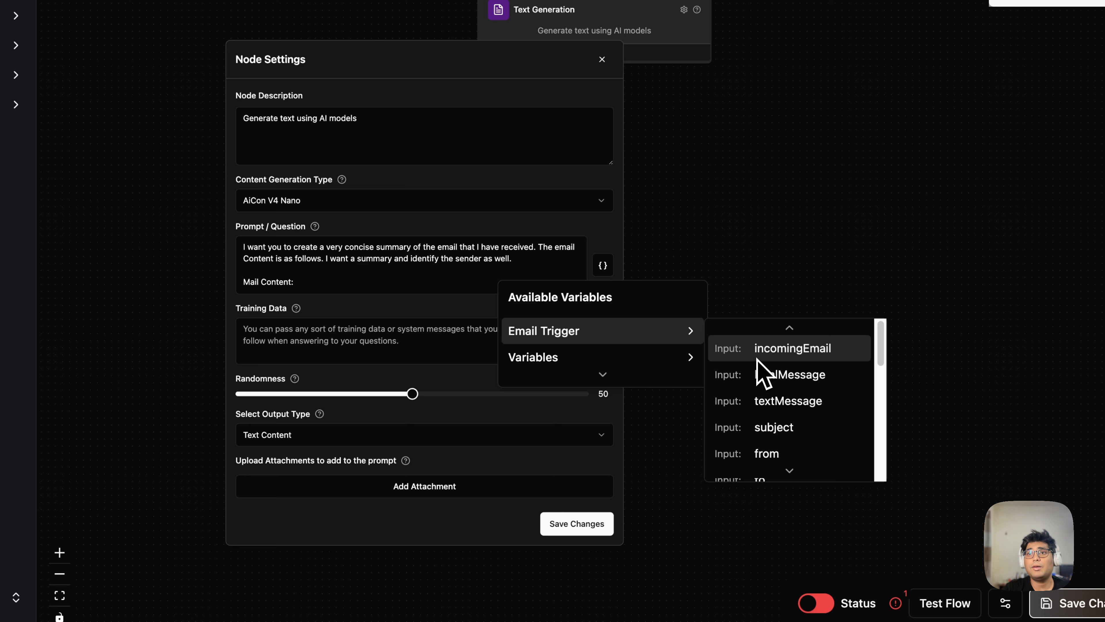
click(763, 401)
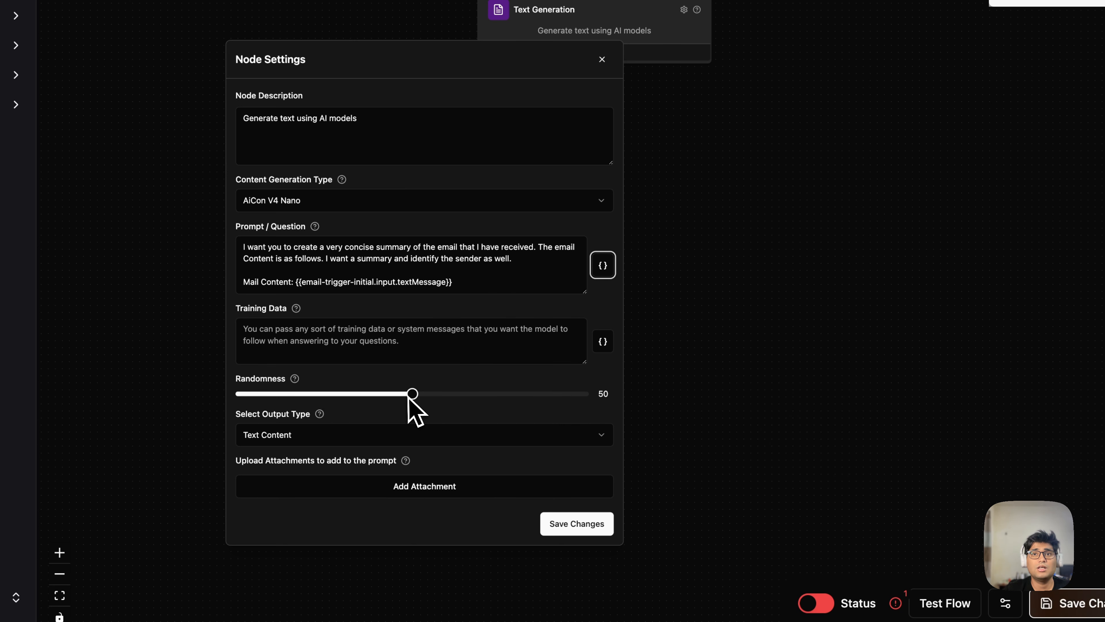
Set the Text Generation node's output type to JSON.
scroll(683, 439, down, 5)
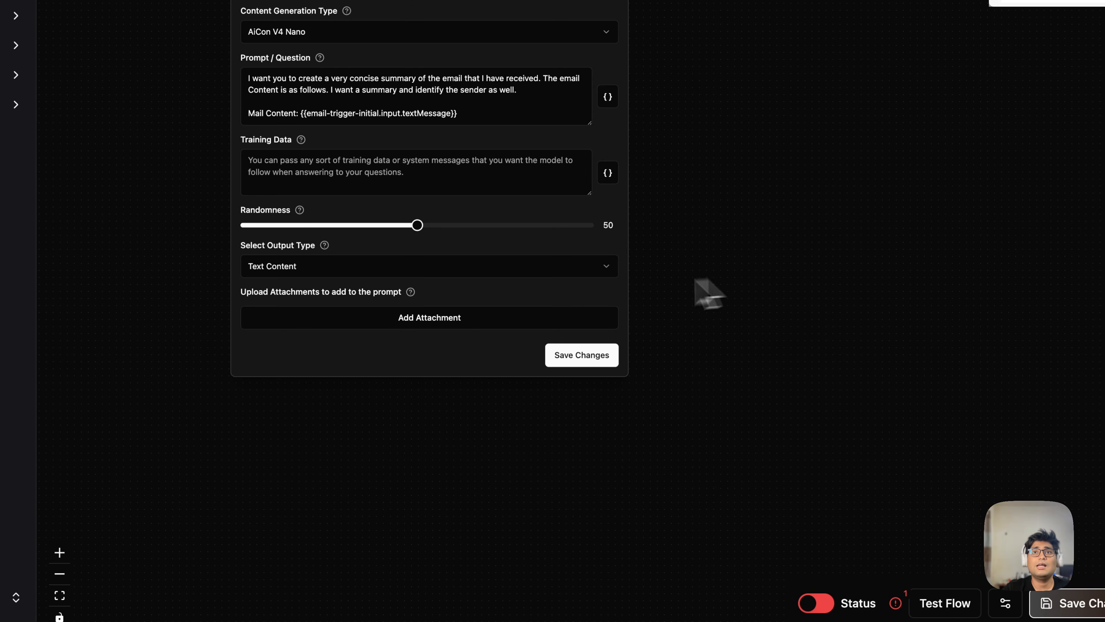
click(518, 268)
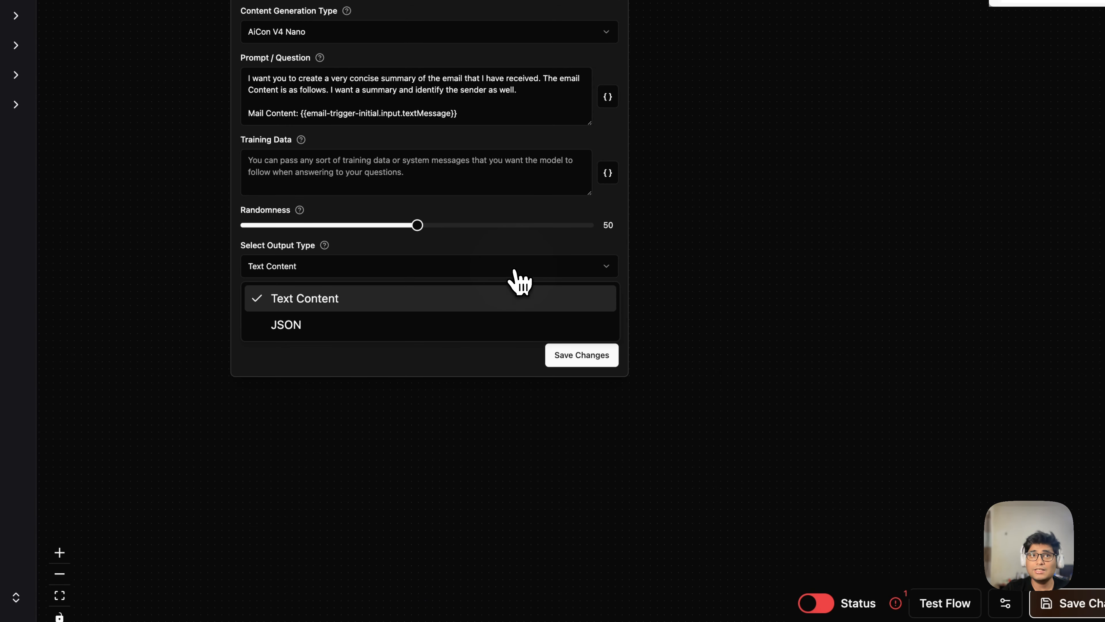
click(387, 326)
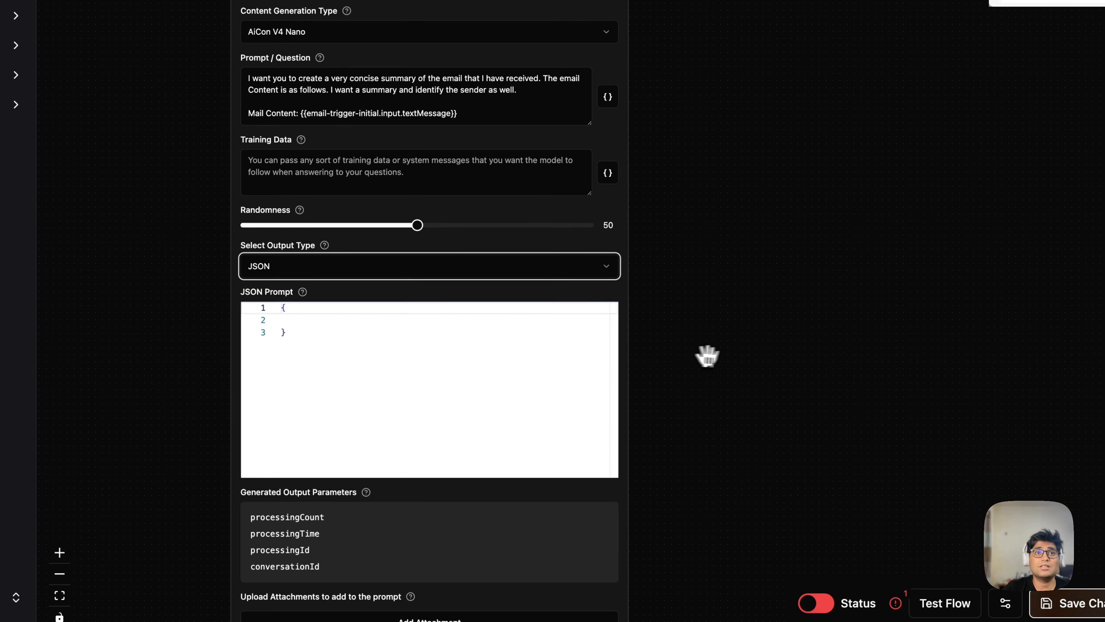
Define a "summary" key in the JSON prompt with the description "The summary of the mail content".
scroll(707, 356, down, 2)
click(298, 255)
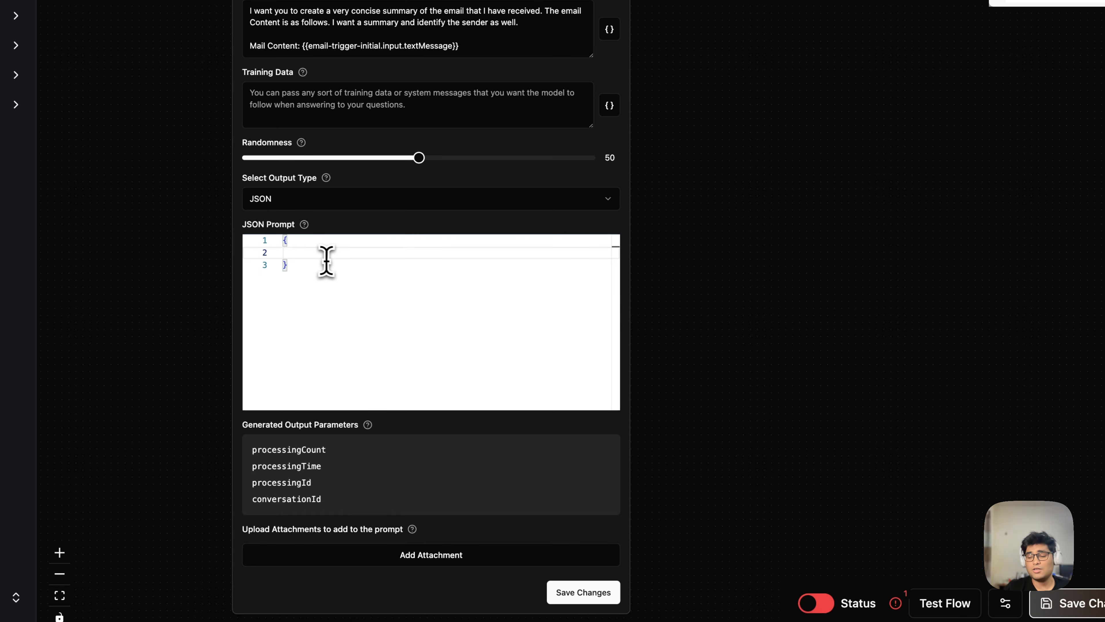
text("summa)
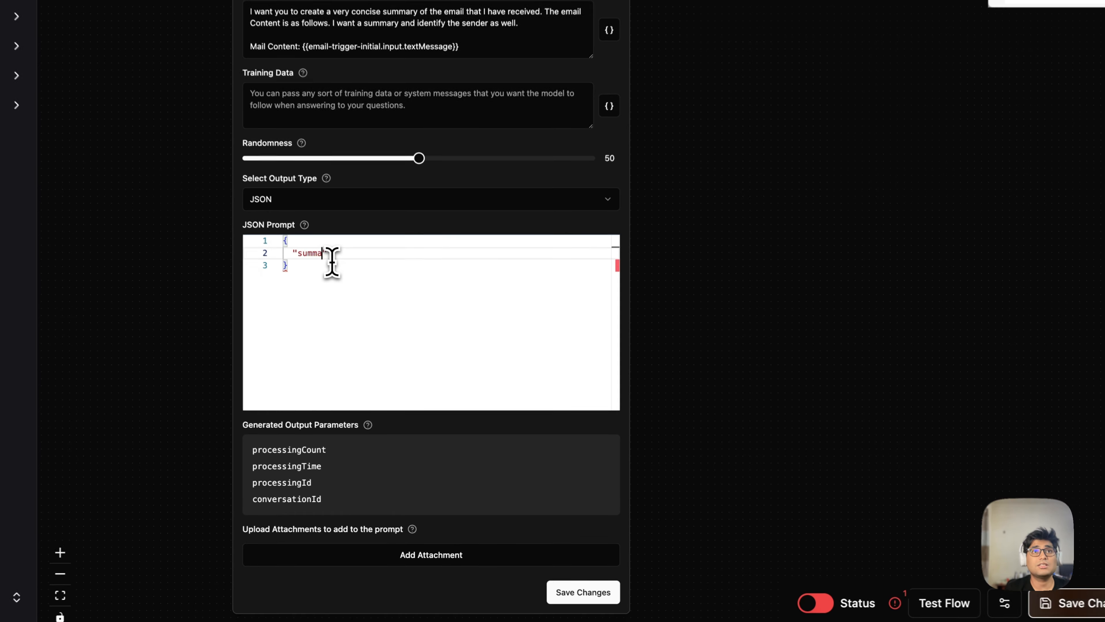
text(ry")
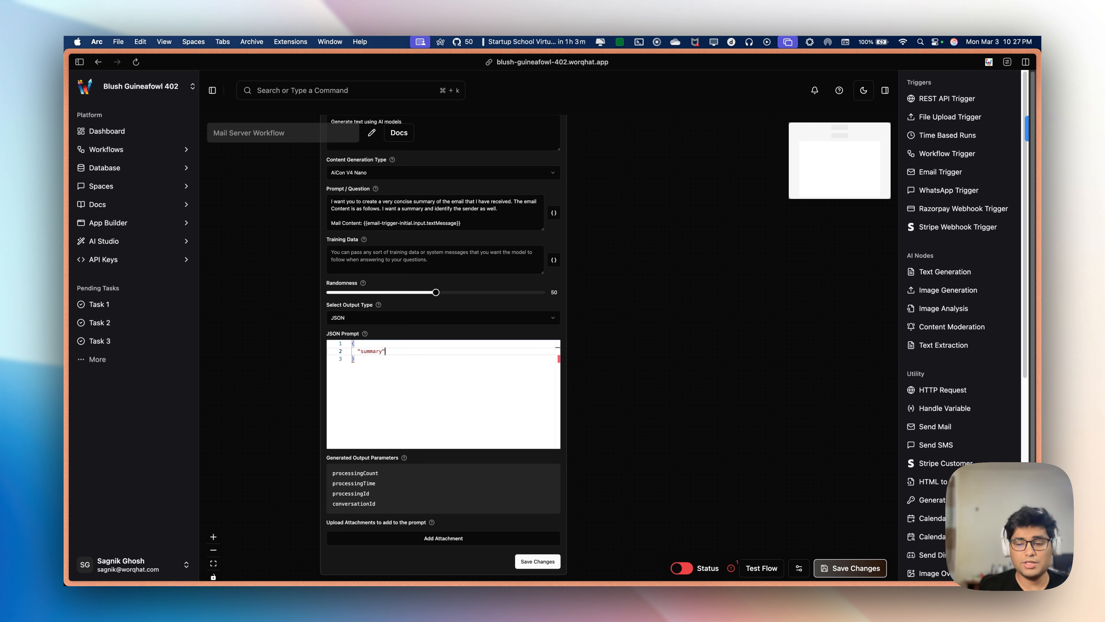
text(: "The )
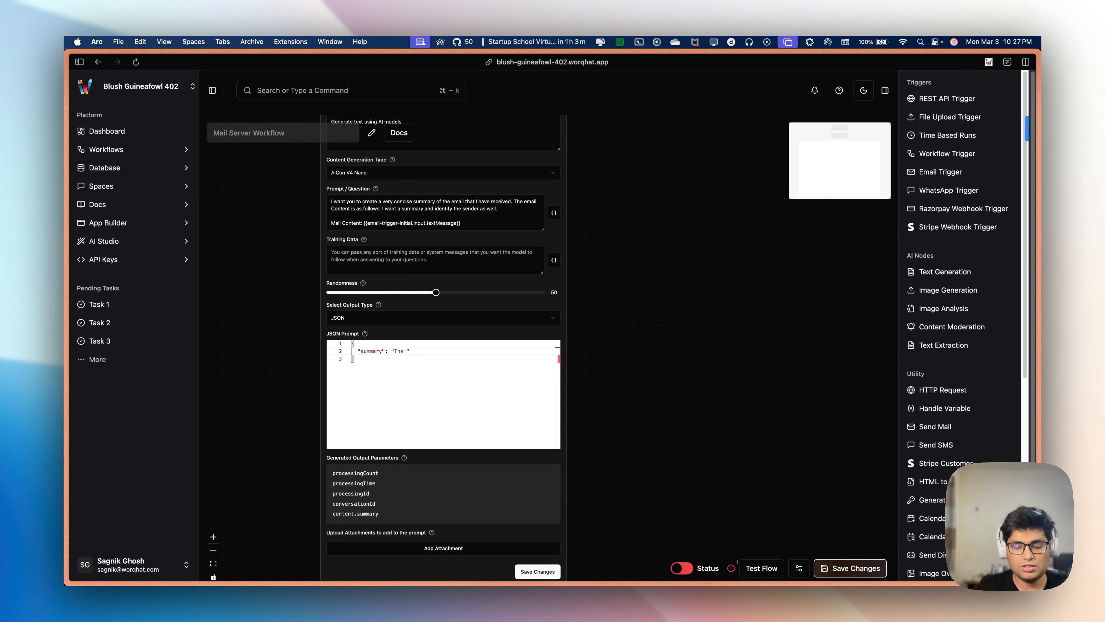
text(summary of the )
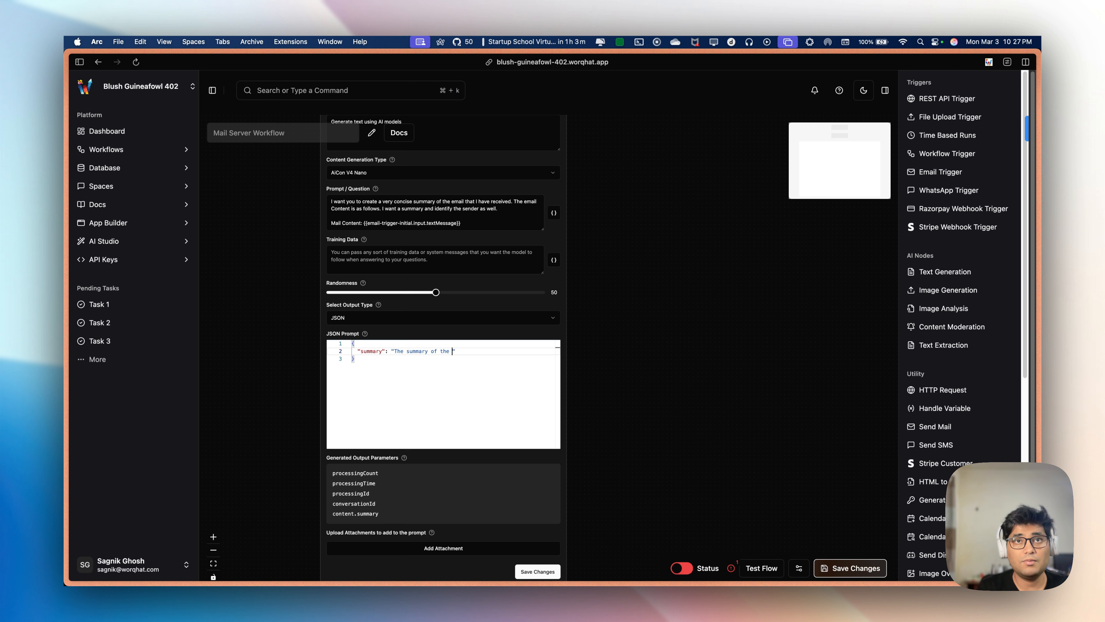
text(mail content)
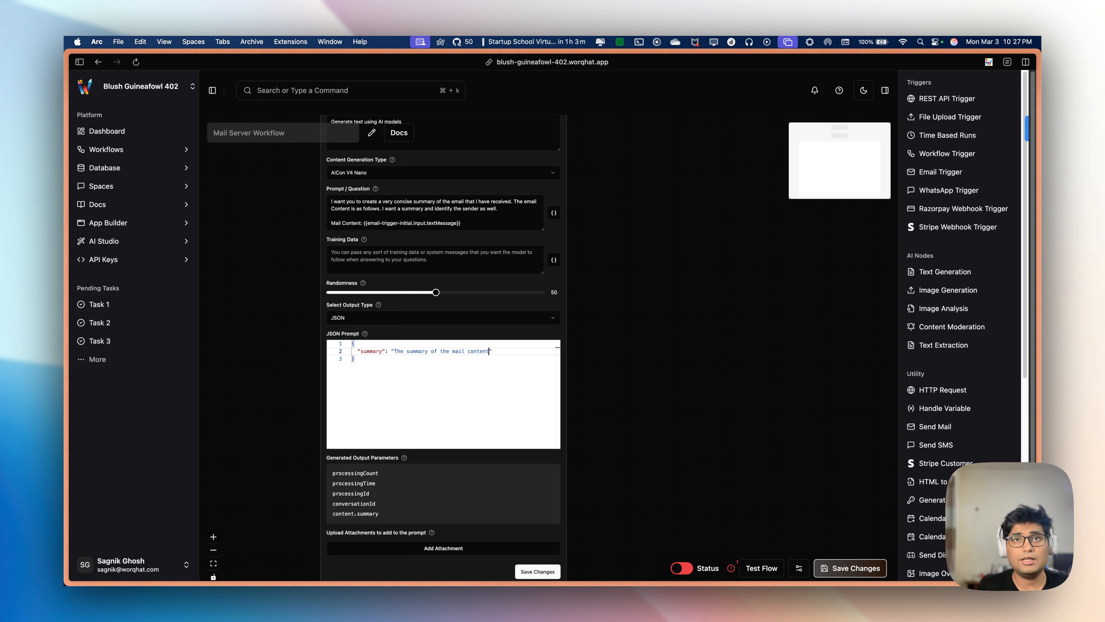
text(",)
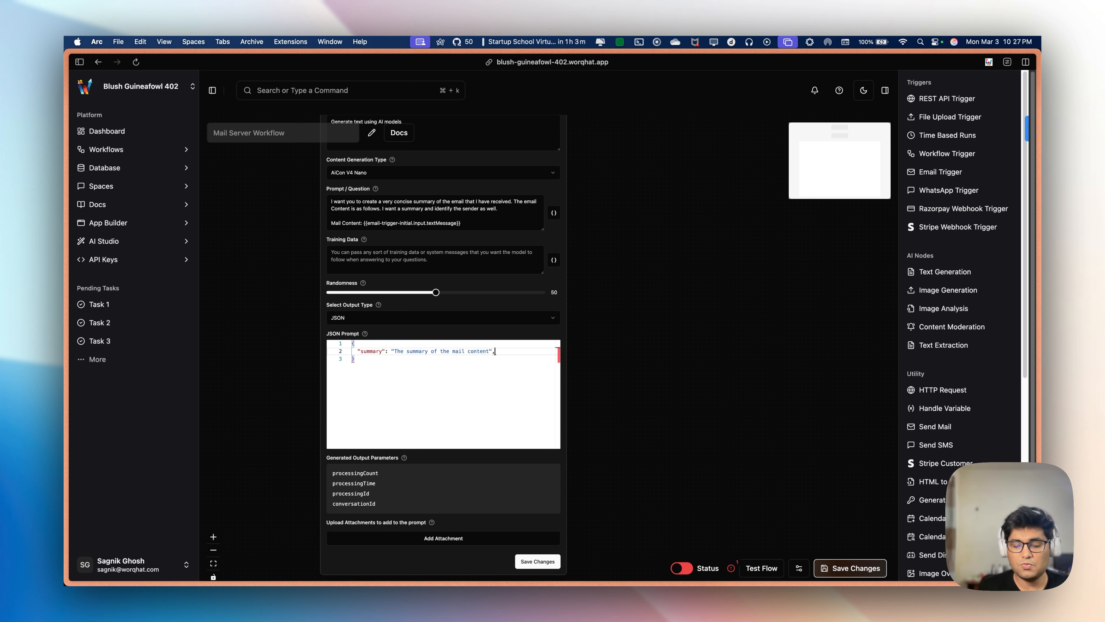
Add a "senderName" key described as "The name of the person or organization sending me the email" to the JSON prompt, and save the node and workflow.
key(Return)
text("senderName)
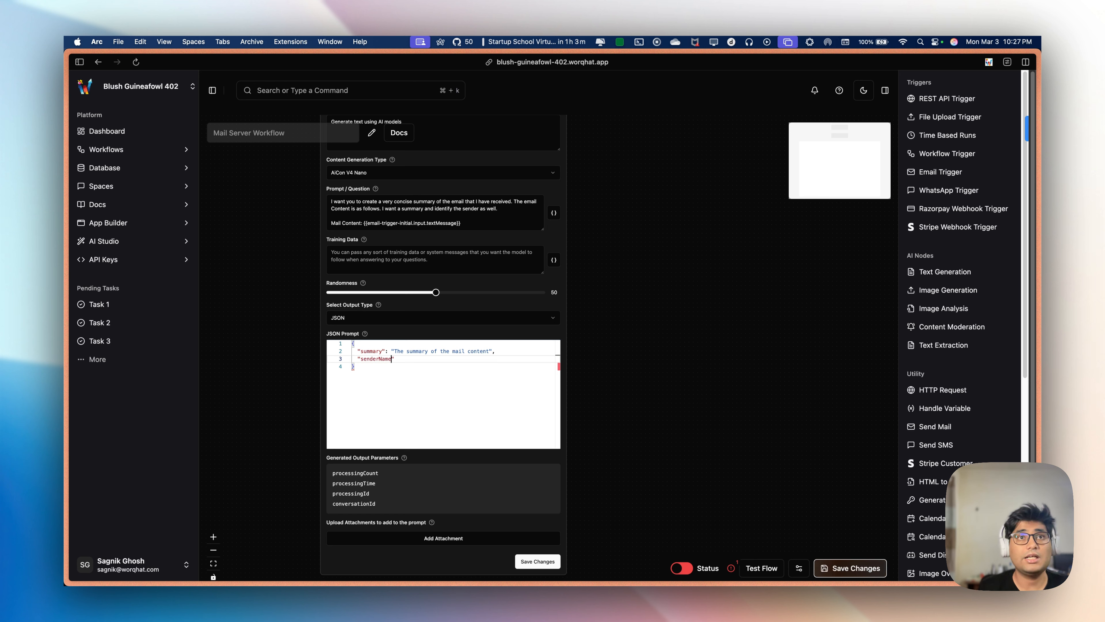
key(Down)
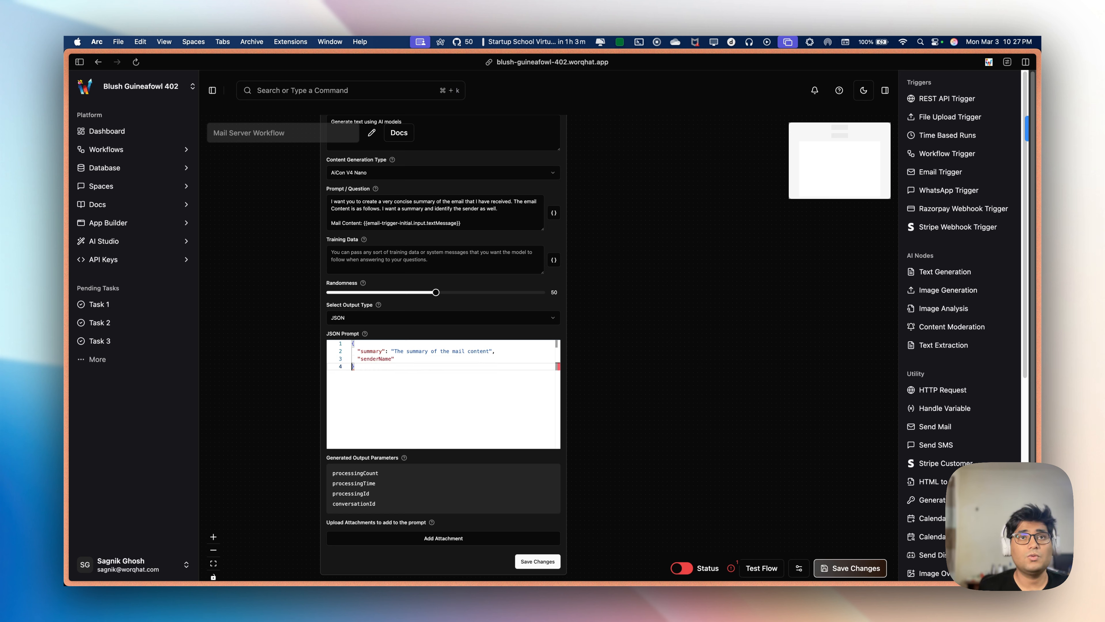
key(Up)
text("")
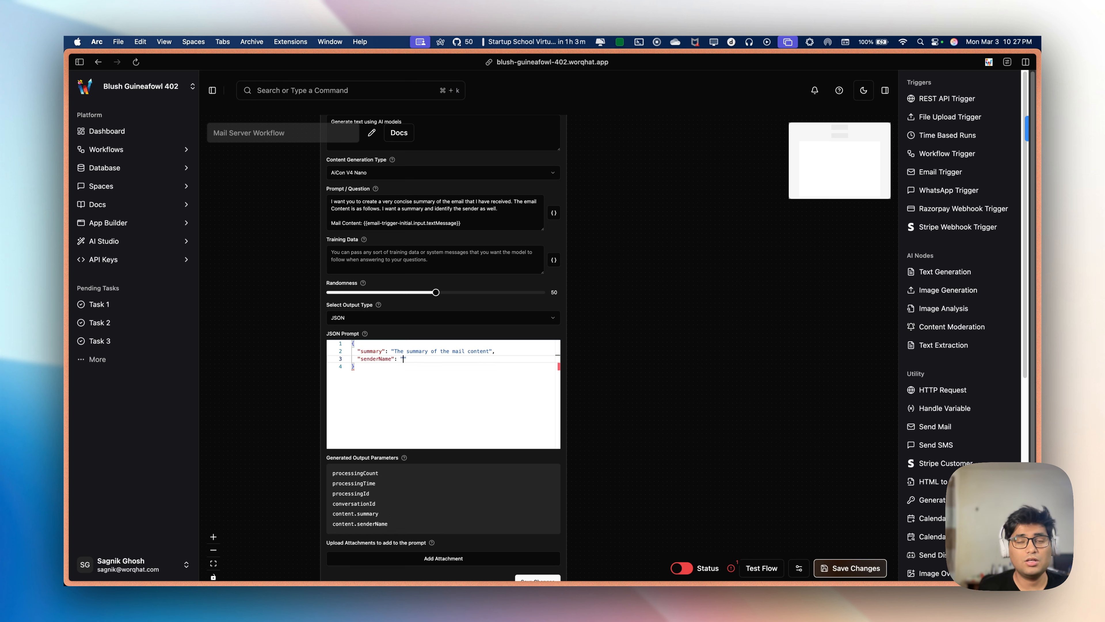
text(The nam)
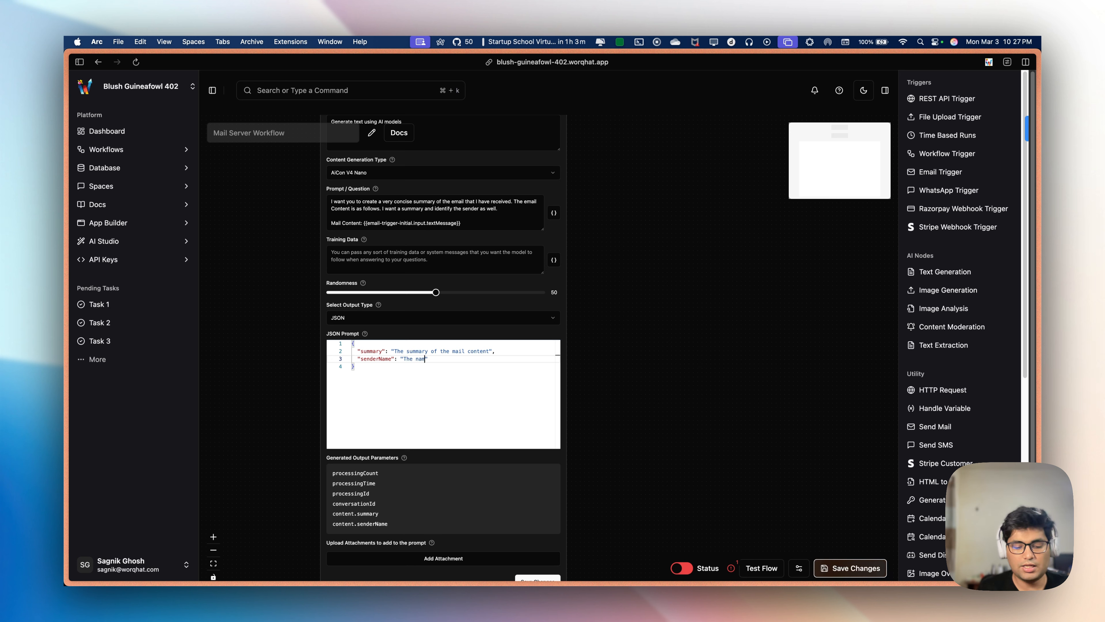
text(e of the pers)
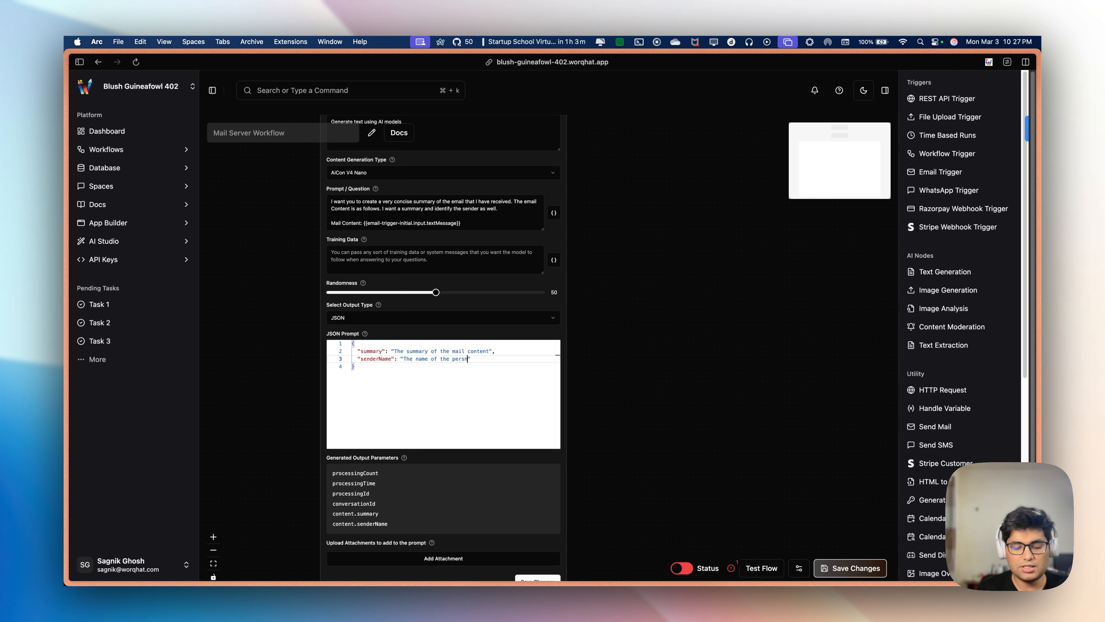
text(on or org)
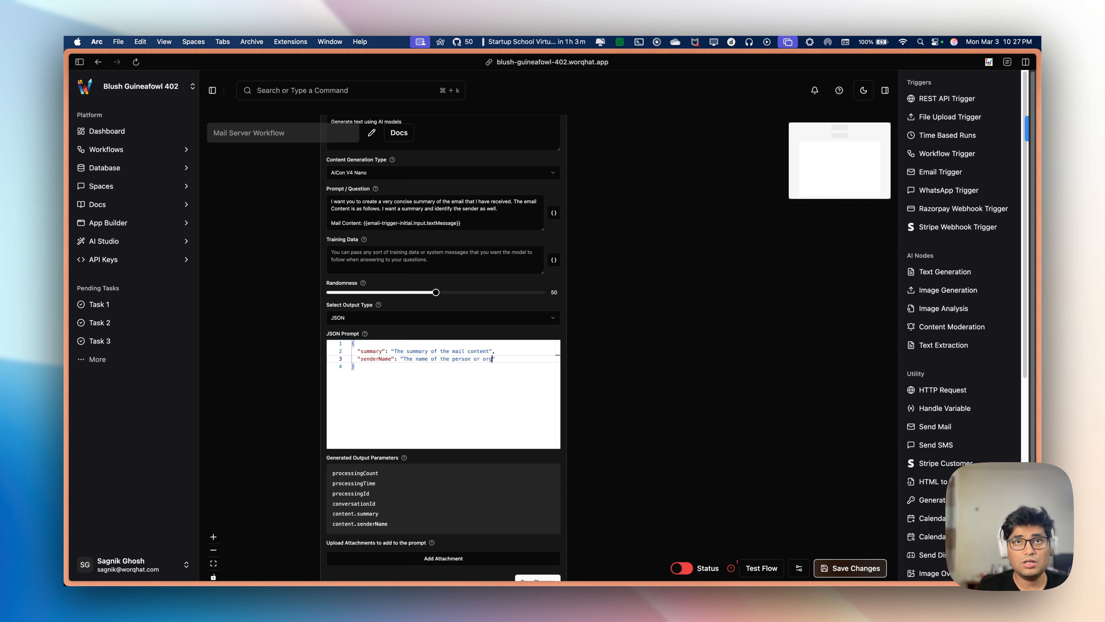
text(anizat)
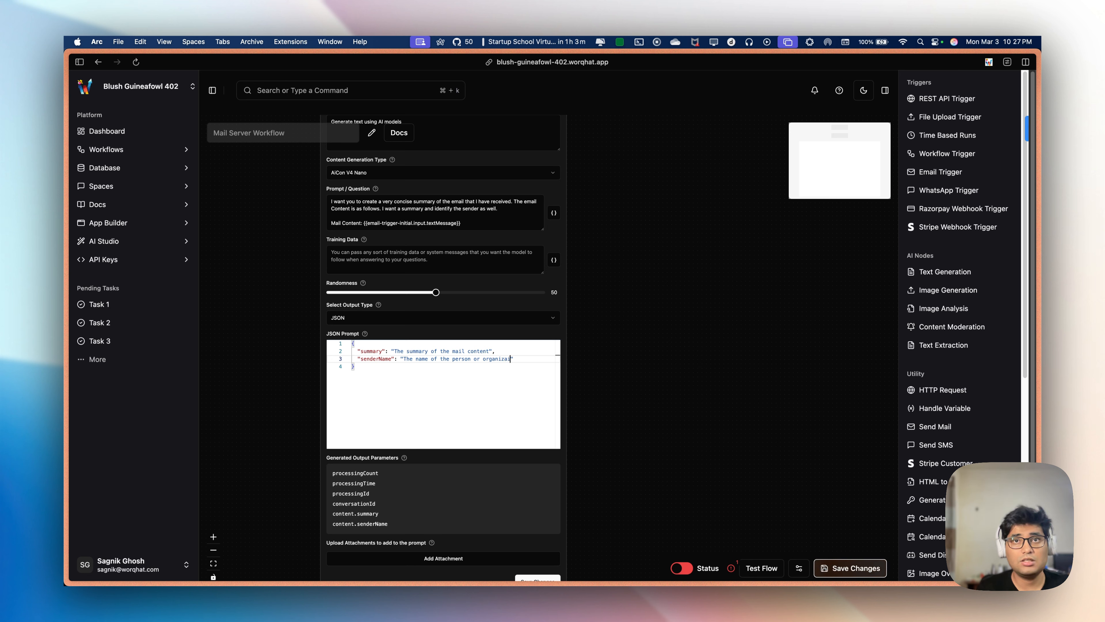
text(ion sending t)
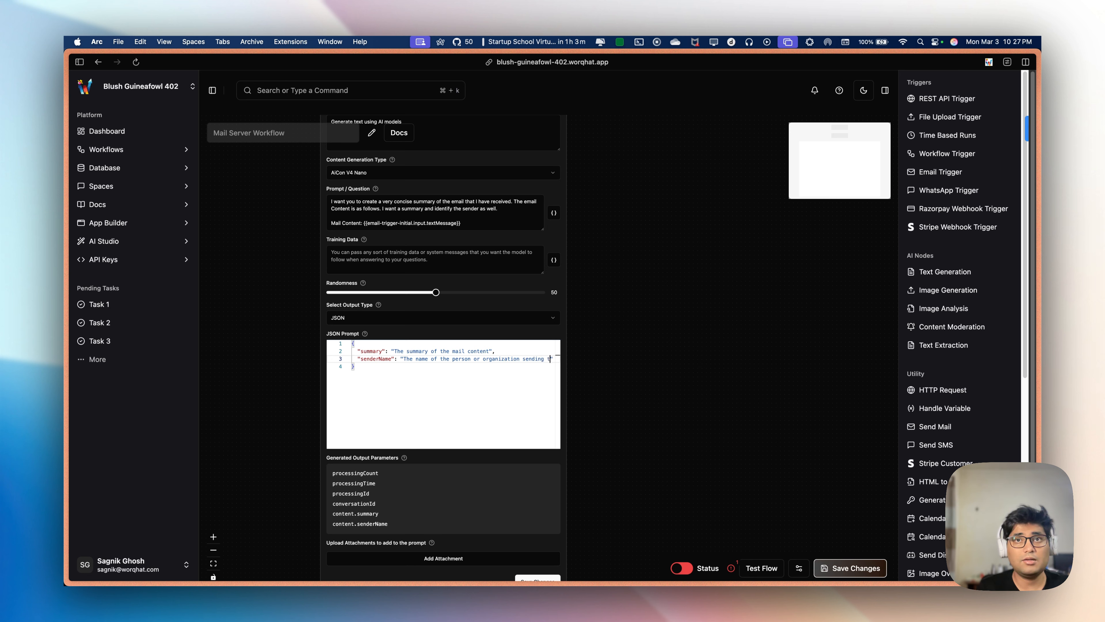
key(BackSpace)
text(me th )
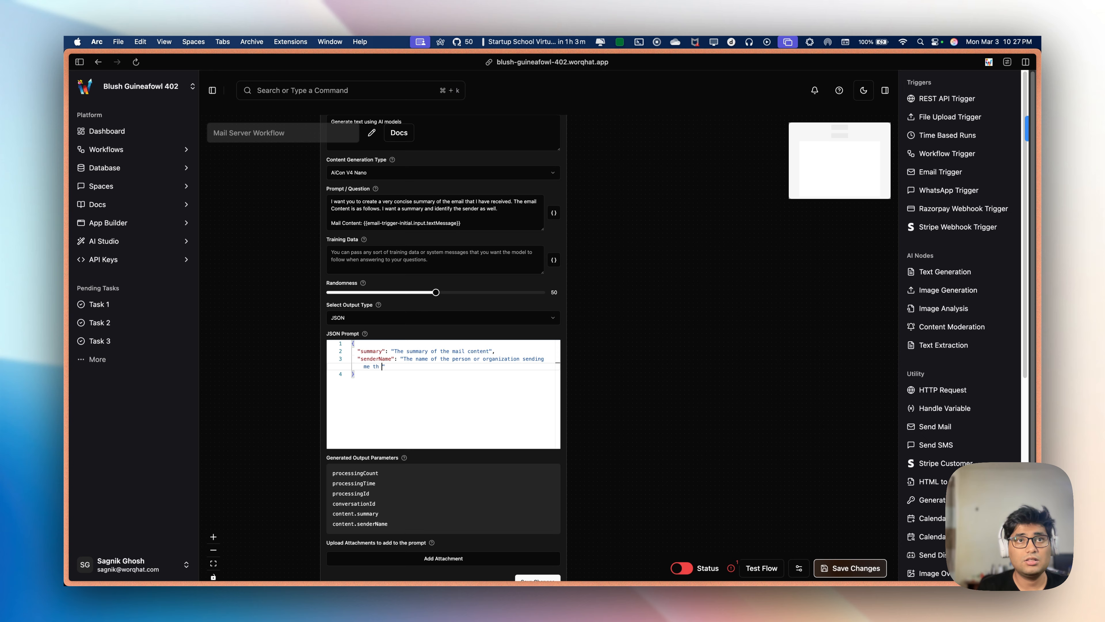
text(e email)
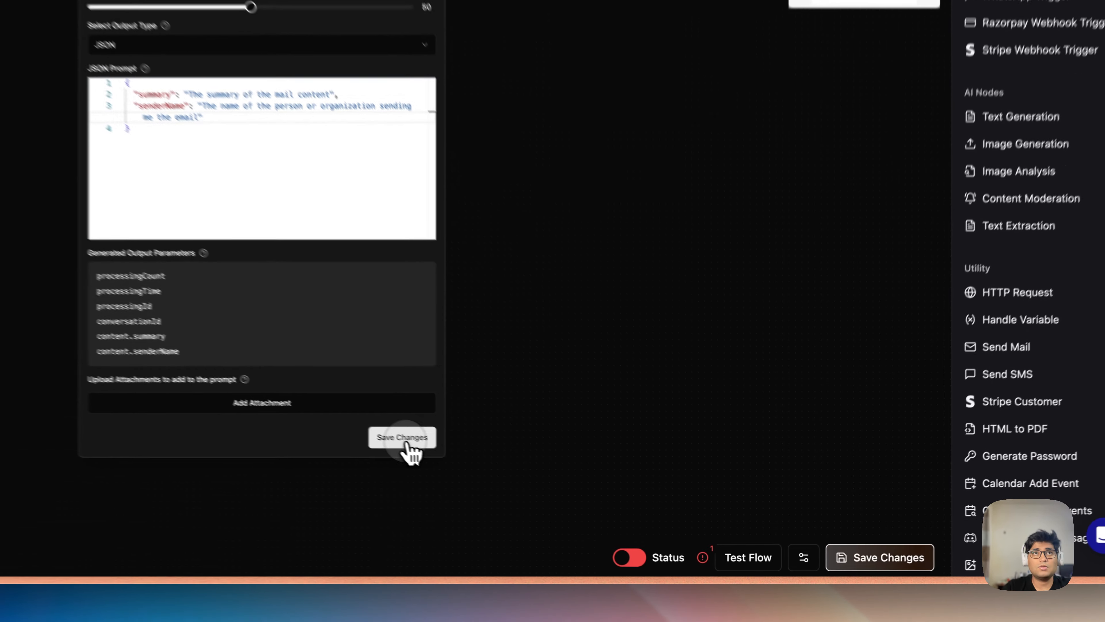
click(528, 488)
click(861, 549)
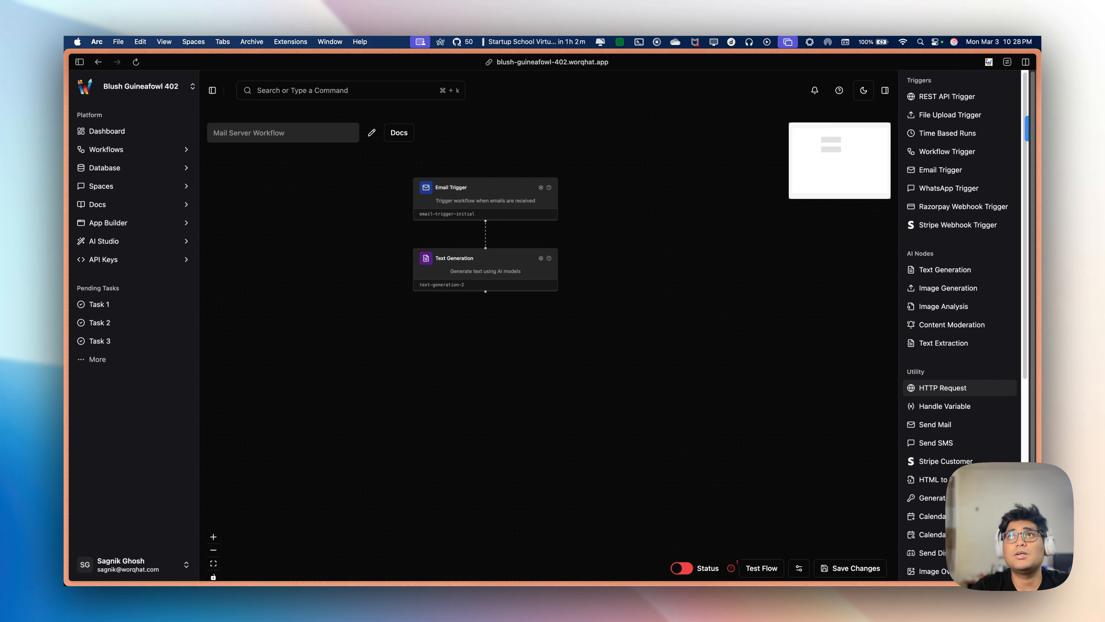
Place an Add New Data database node below the Text Generation node and connect the Text Generation output to it.
scroll(939, 392, down, 3)
scroll(939, 392, down, 6)
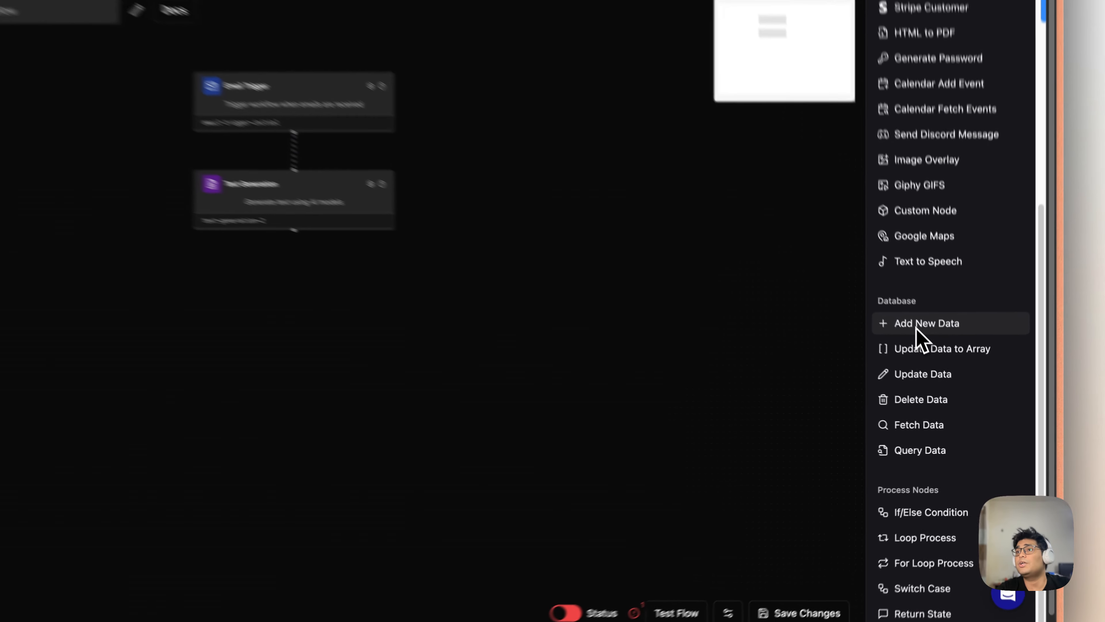
drag(915, 324, 300, 318)
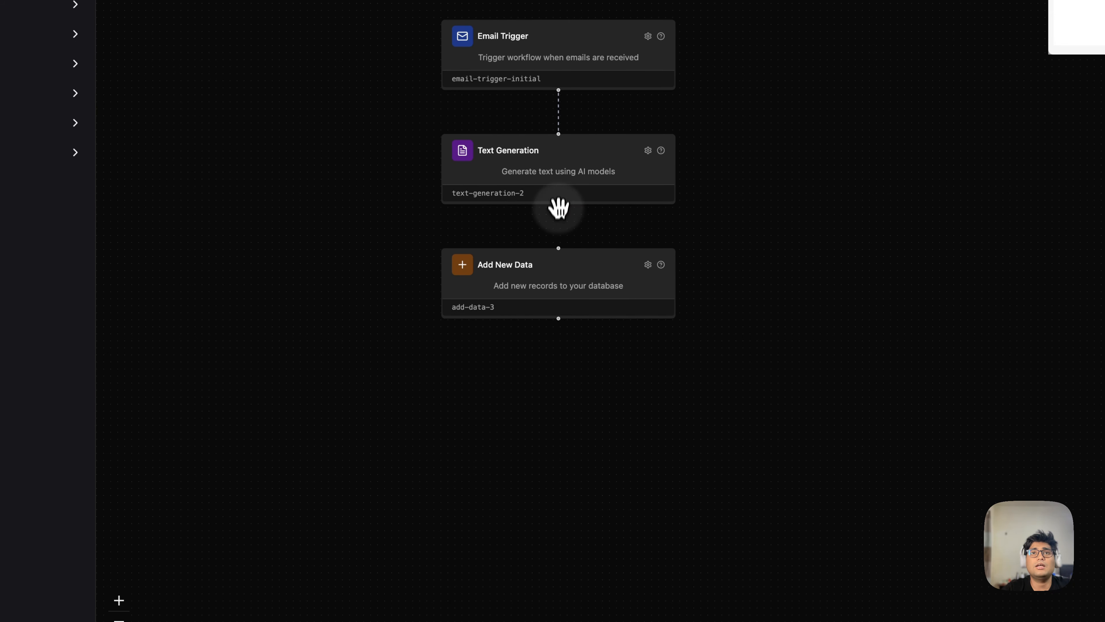
drag(559, 205, 558, 249)
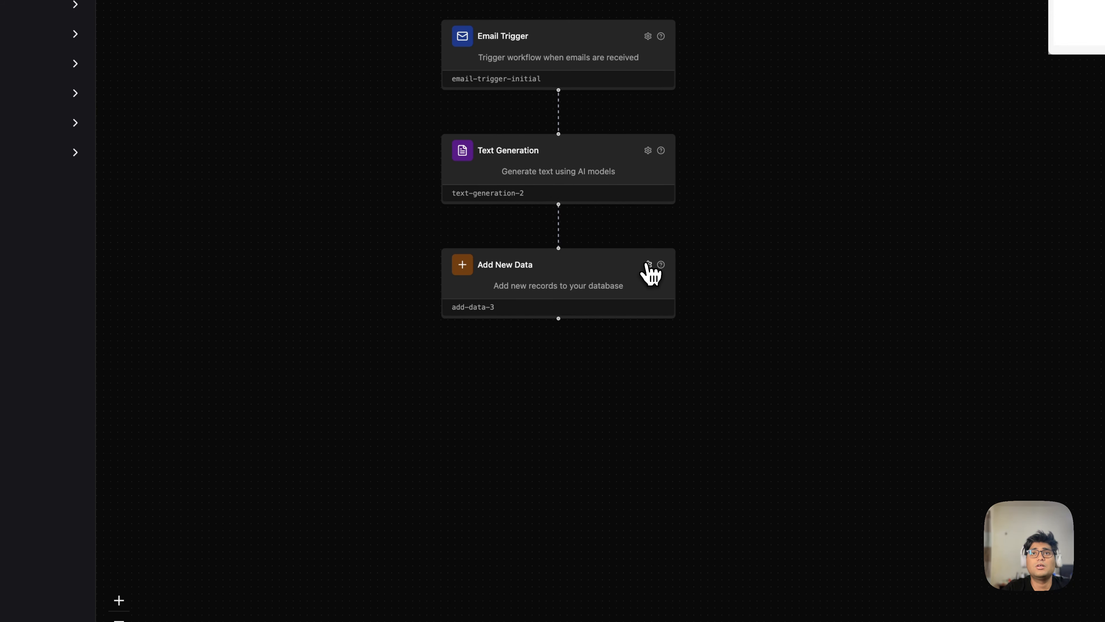
Open the Add New Data node's settings and check which collections are available to select.
click(648, 265)
drag(666, 457, 700, 299)
click(559, 296)
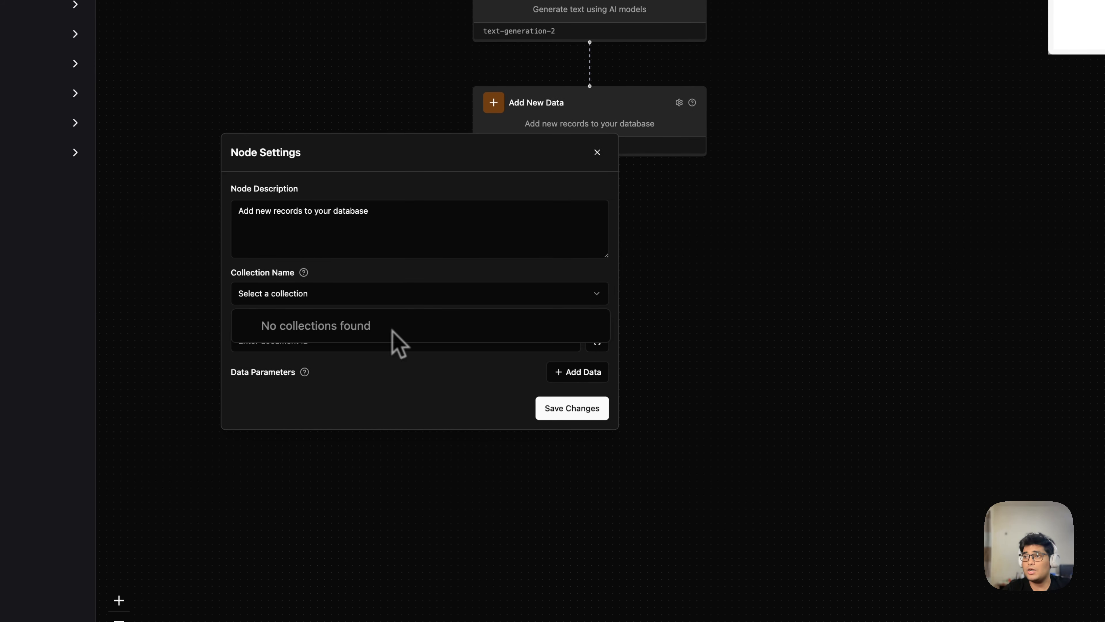
click(387, 390)
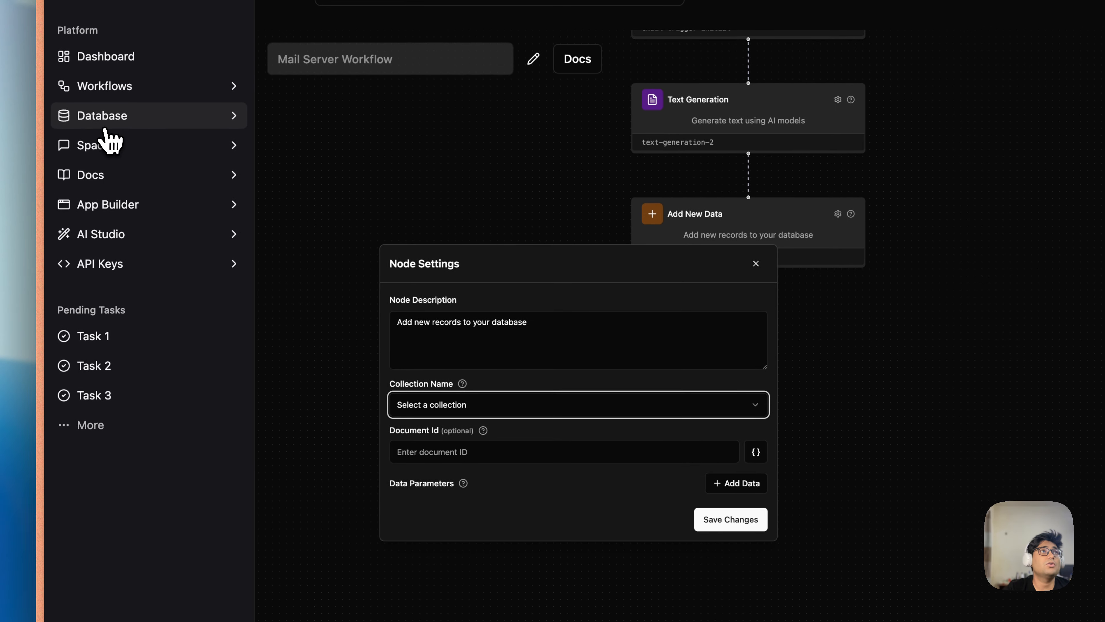
Go to the Database section of the platform and create the database.
click(105, 117)
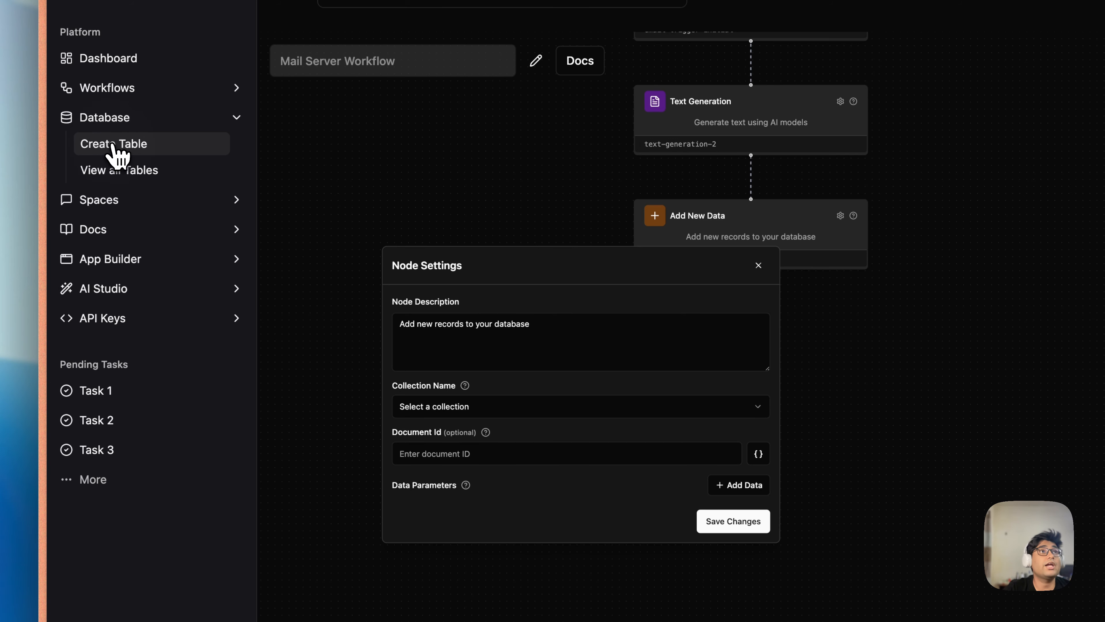
mouse_move(74, 279)
click(146, 462)
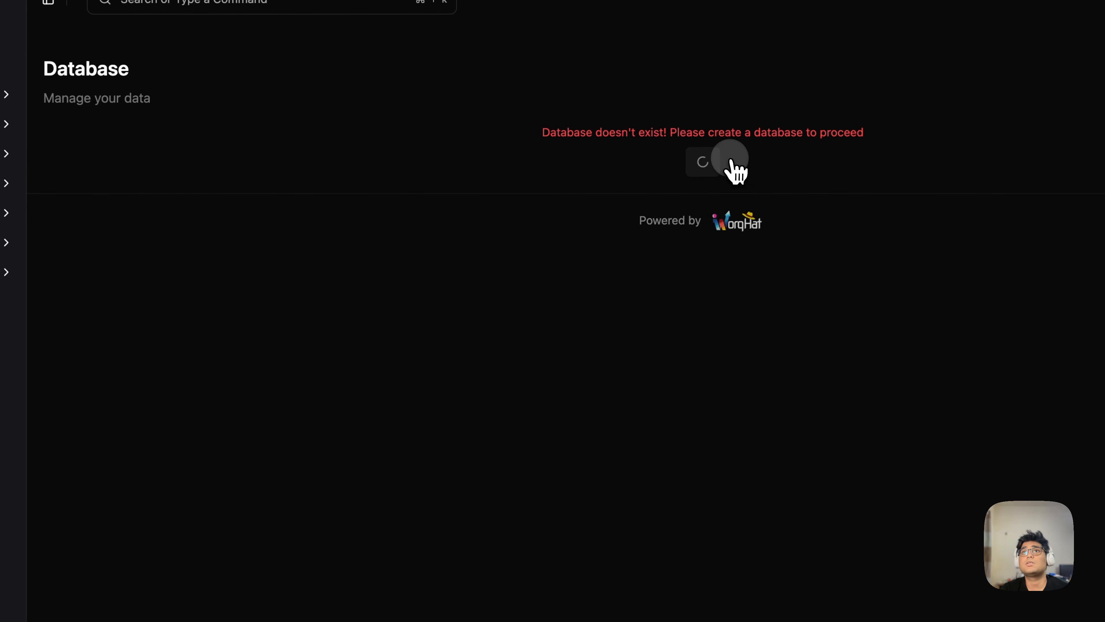
click(731, 166)
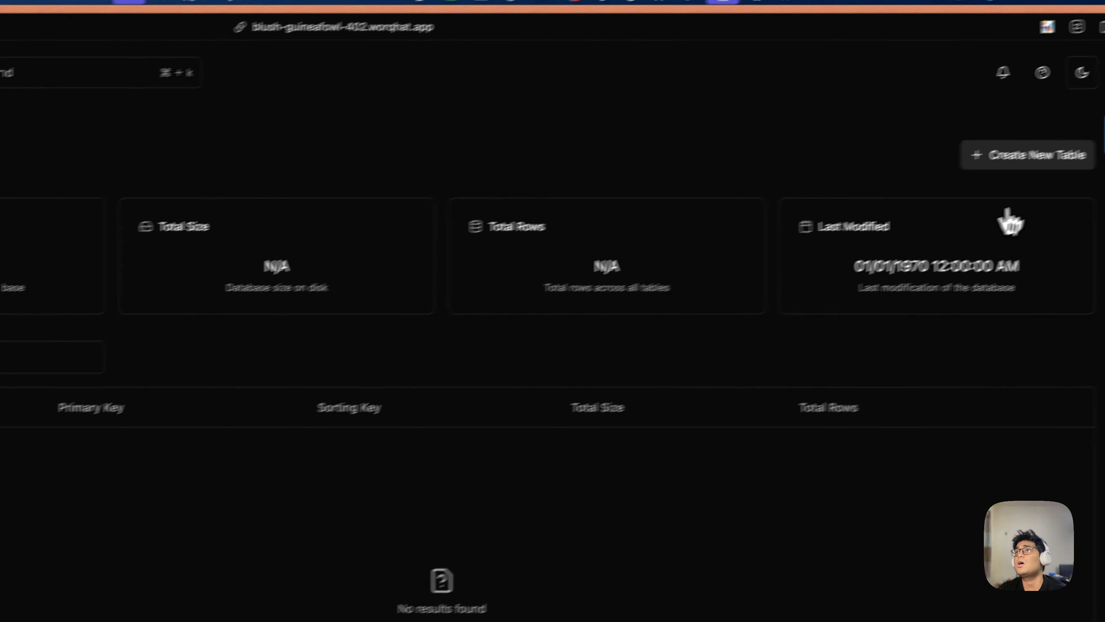
Start a new database table and name it MailTable.
click(959, 187)
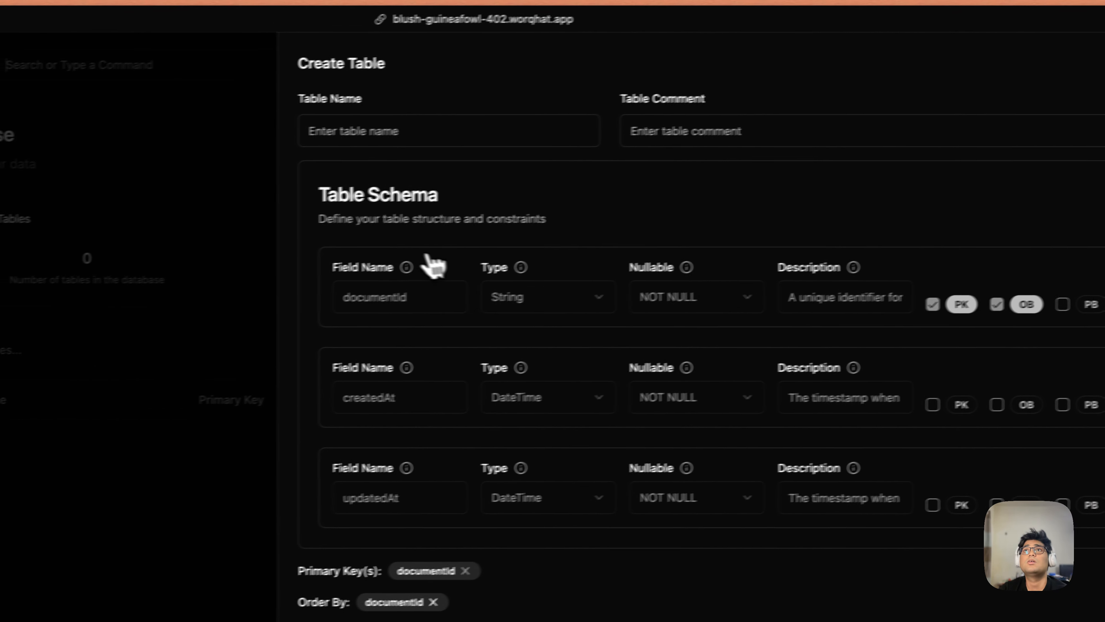
click(501, 136)
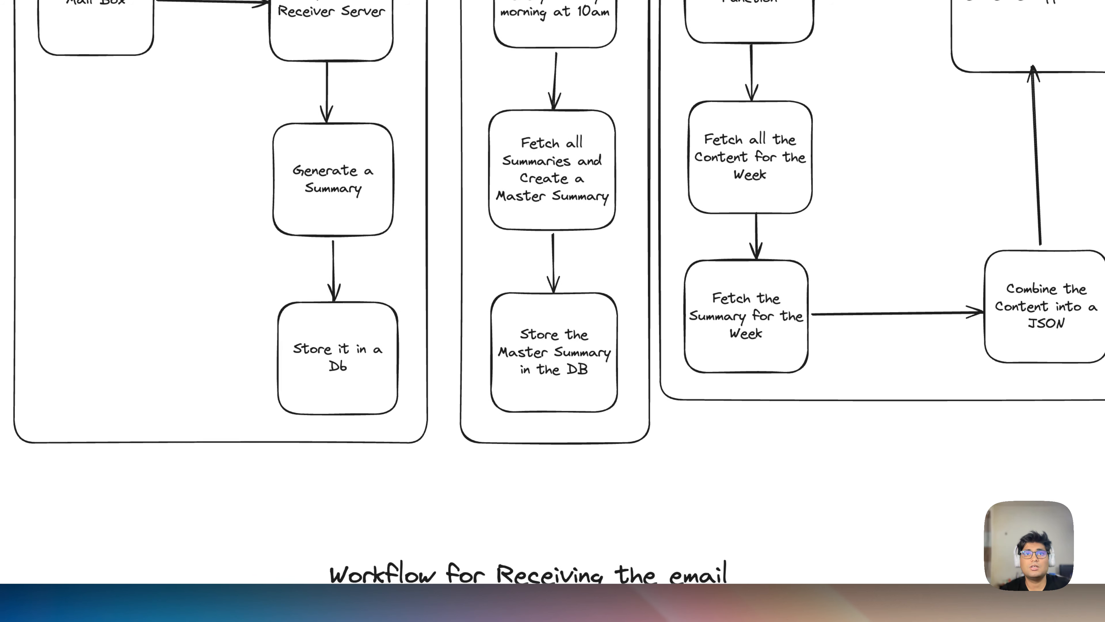
drag(691, 515, 560, 122)
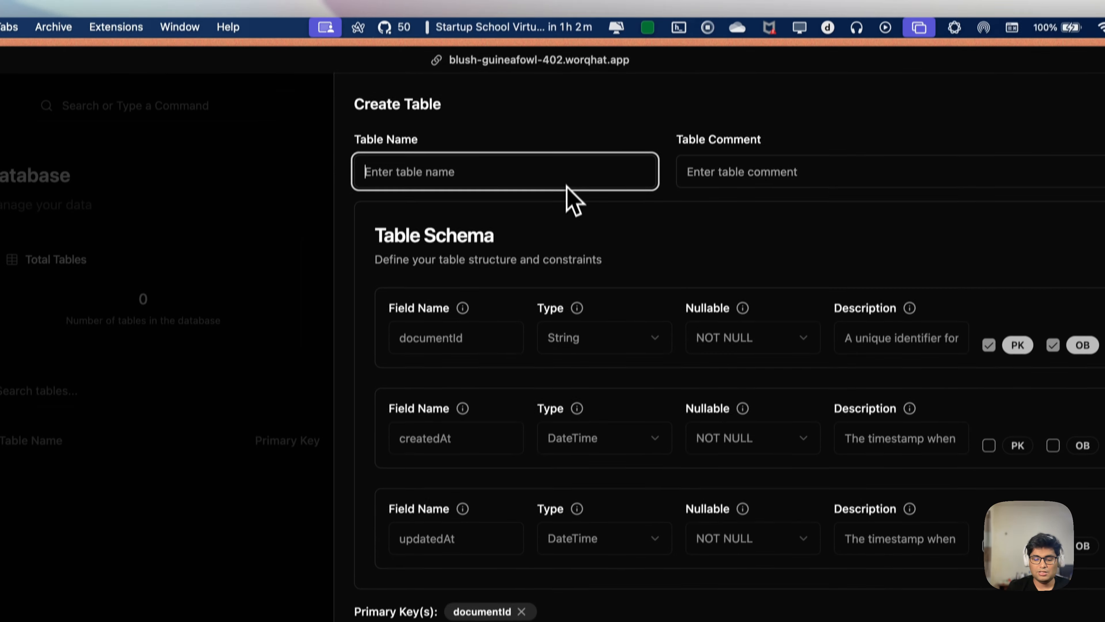
text(MailTab)
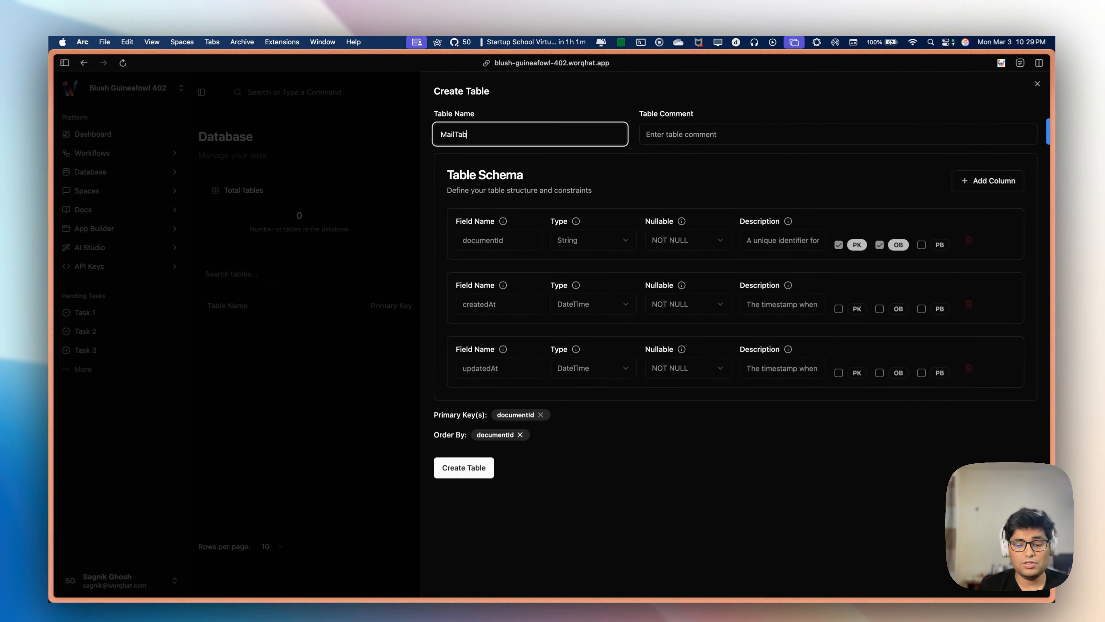
text(le)
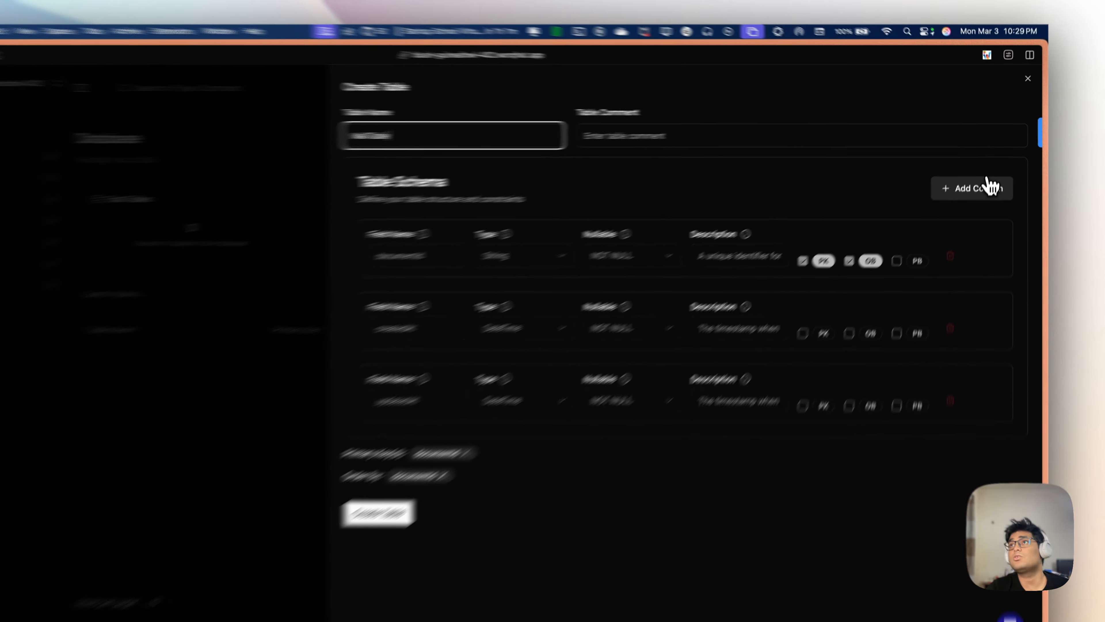
Add two String columns named originalContent and summary to the MailTable schema.
click(976, 176)
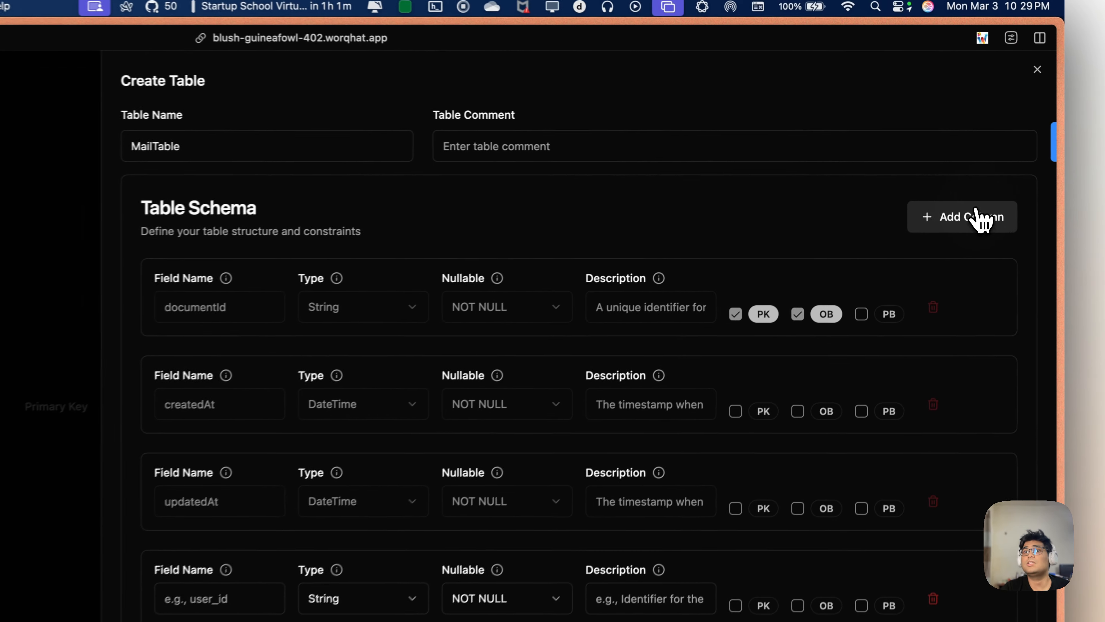
click(382, 457)
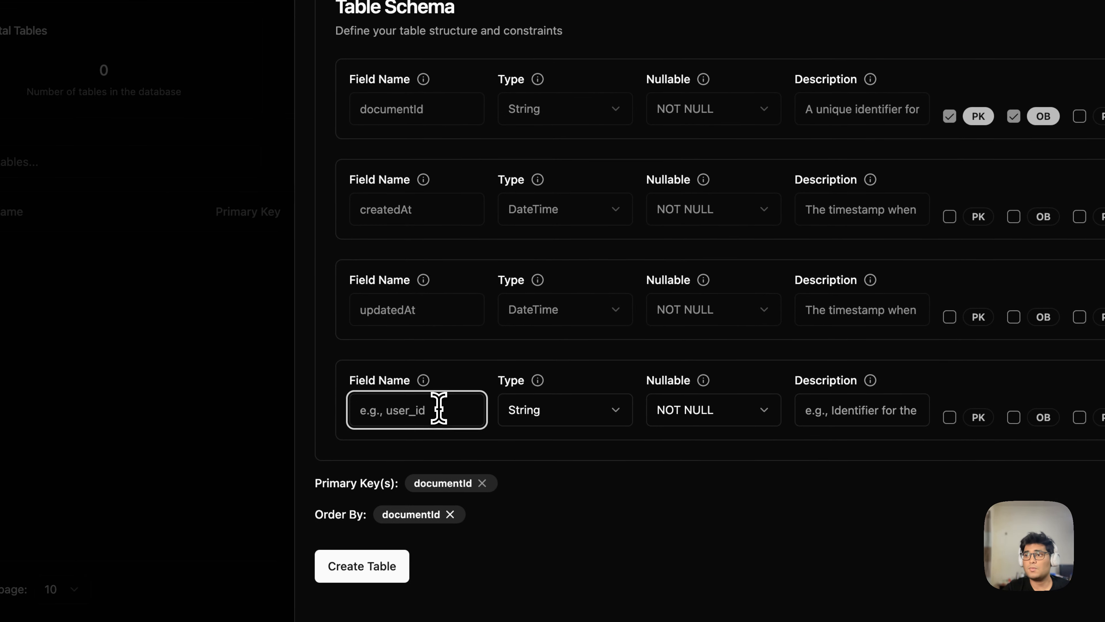
text(originalConte)
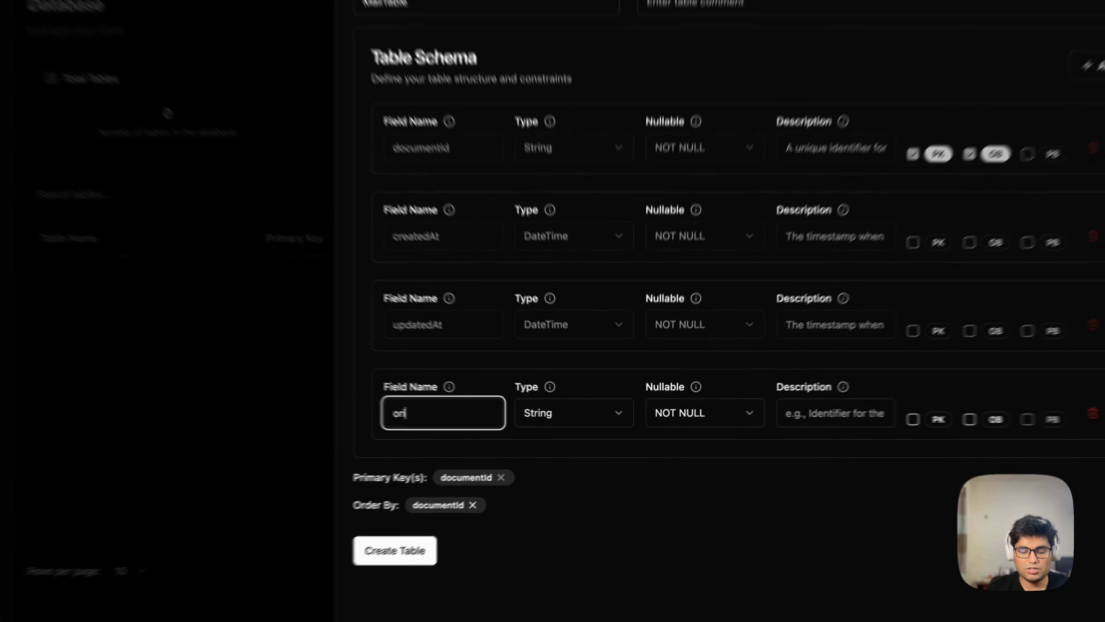
text(nt)
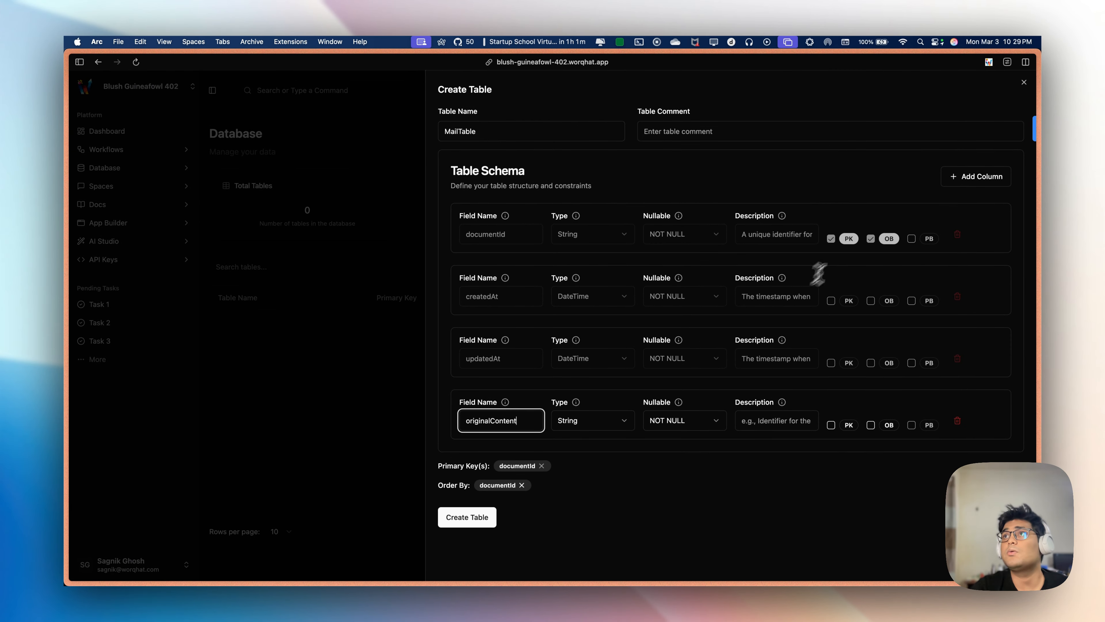
click(957, 178)
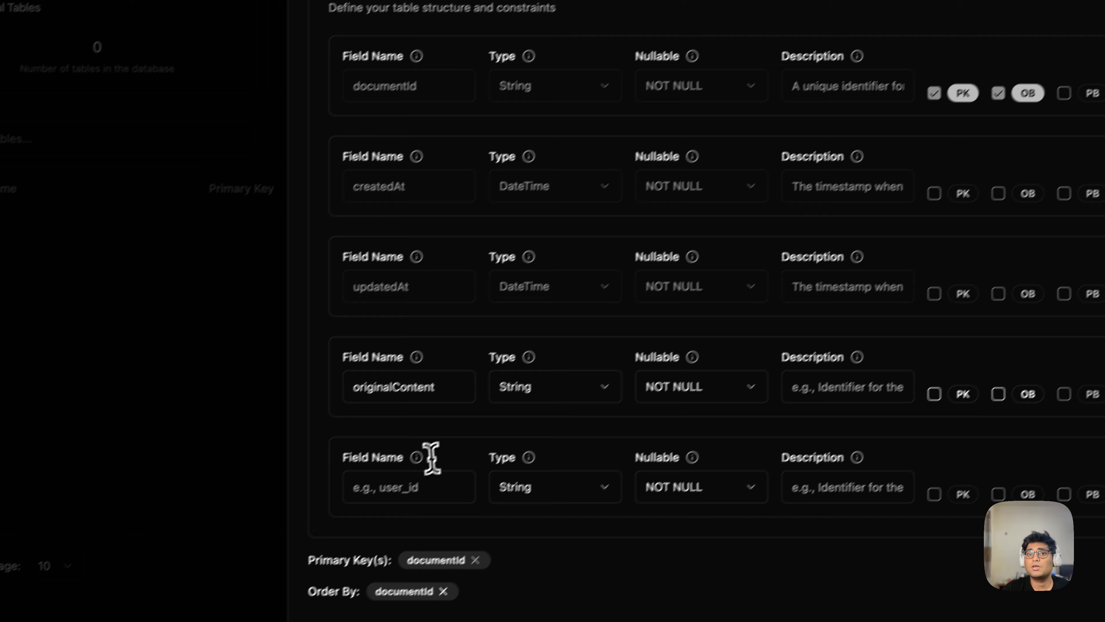
text(summary)
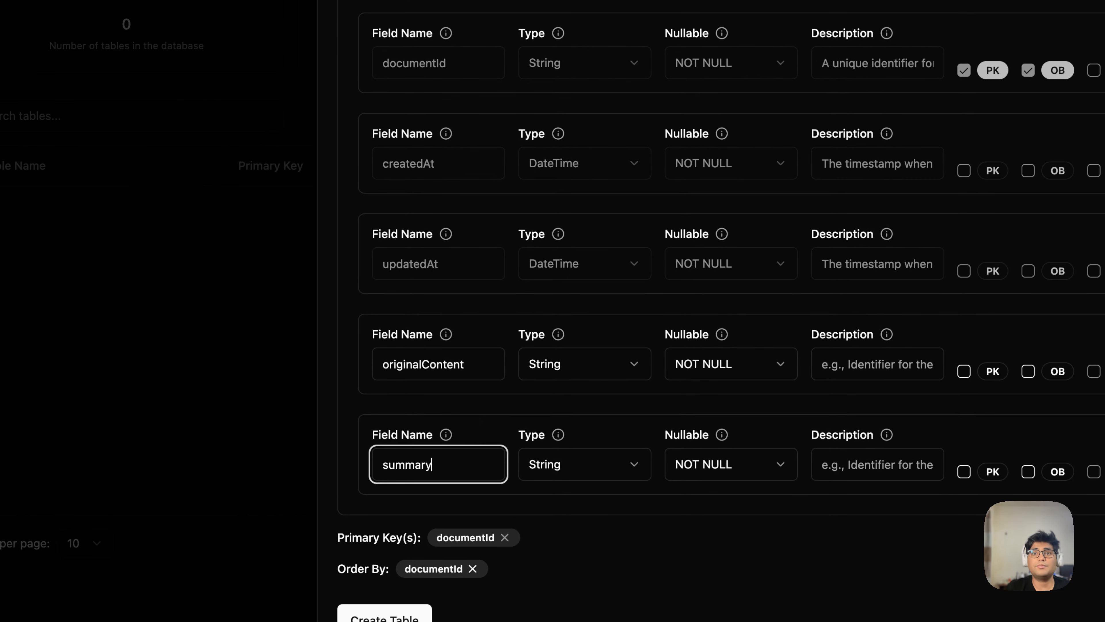
Add a String column named senderName to the schema and create the table.
scroll(920, 261, down, 1)
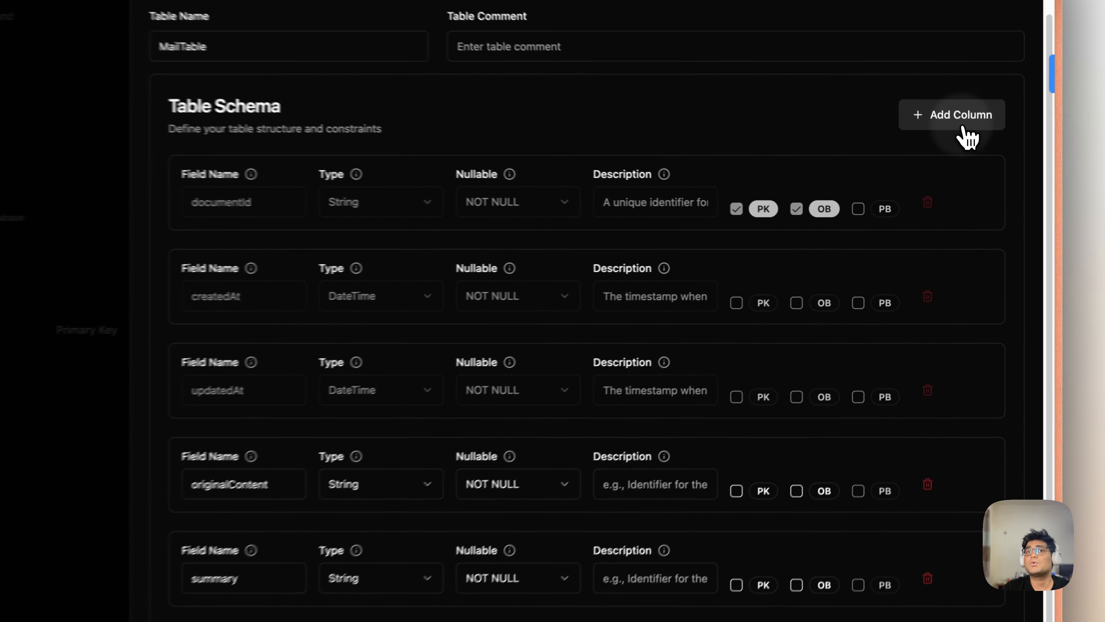
click(973, 155)
click(391, 430)
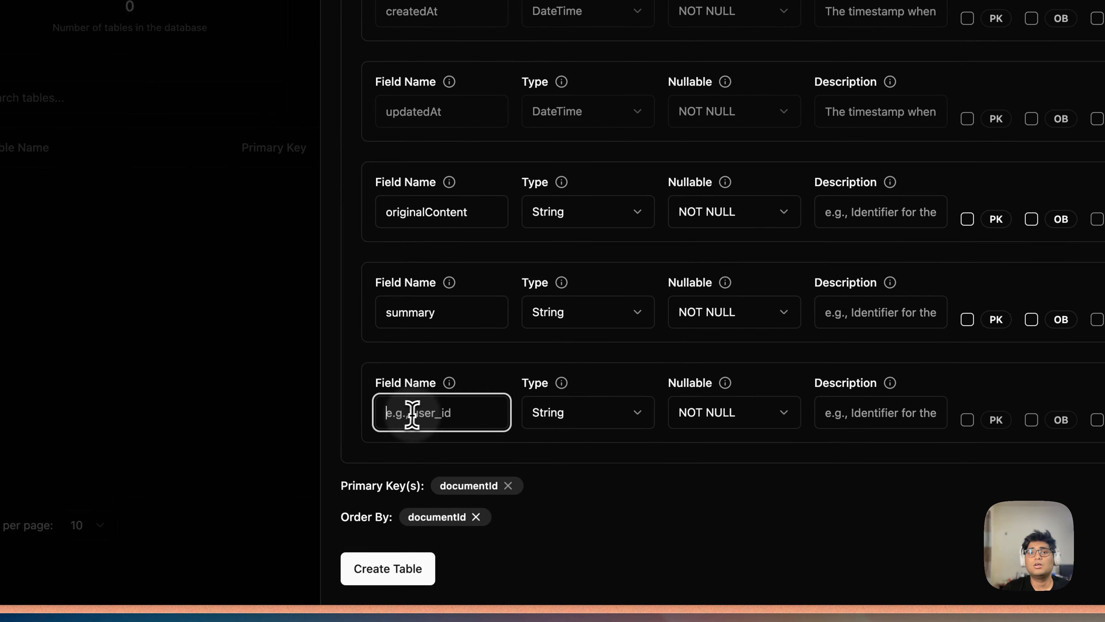
text(senderNam)
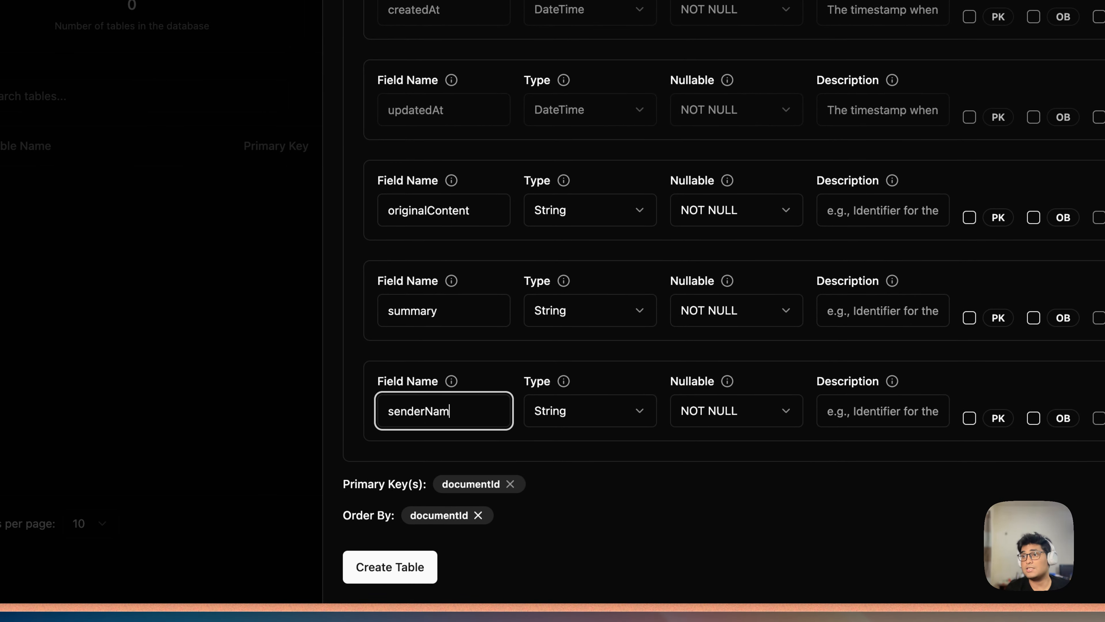
text(e)
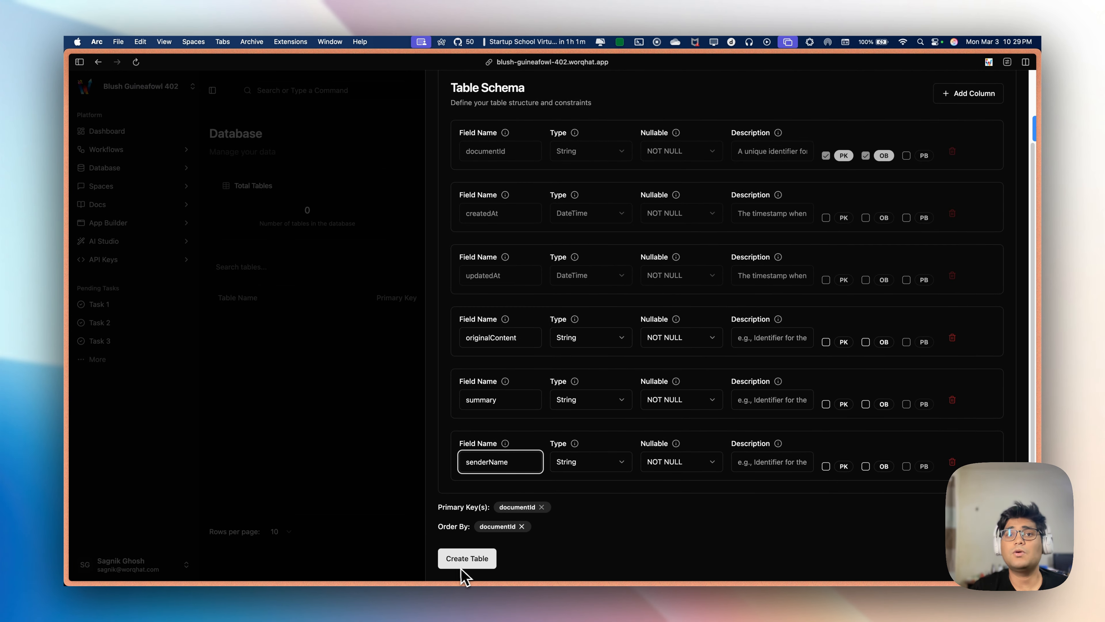
click(465, 559)
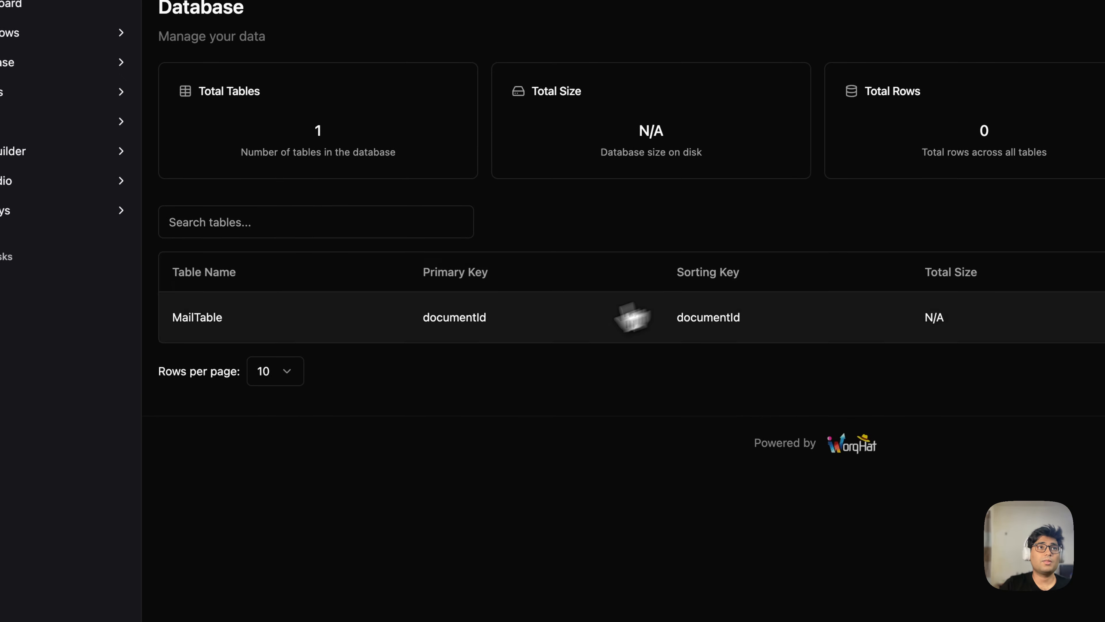
Return to the Mail Server Workflow and set MailTable as the collection for the Add New Data node.
click(244, 317)
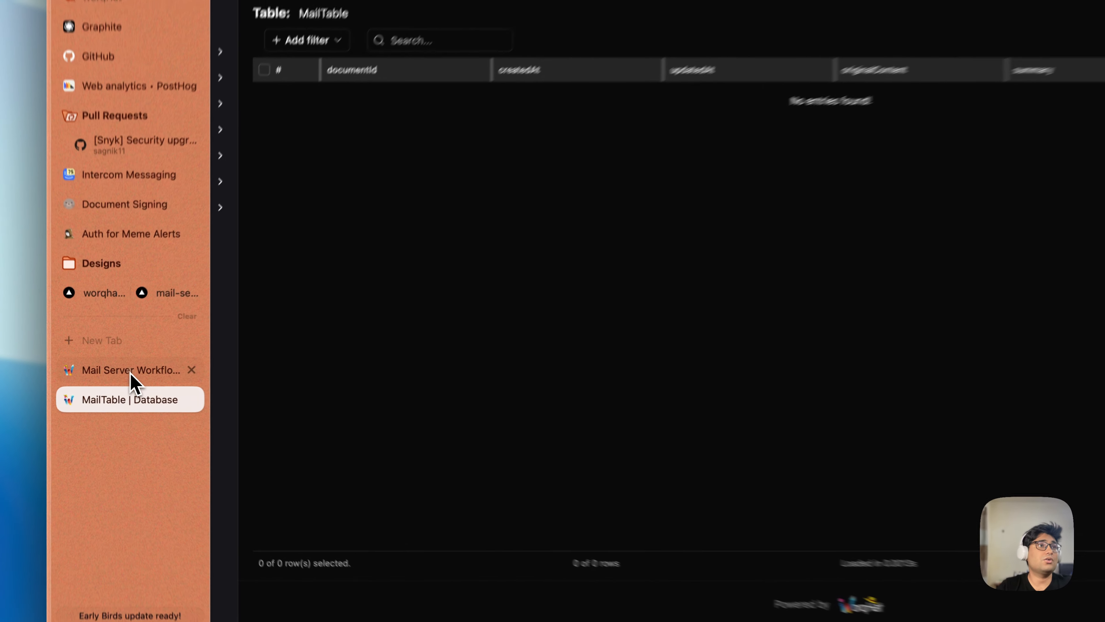
click(147, 316)
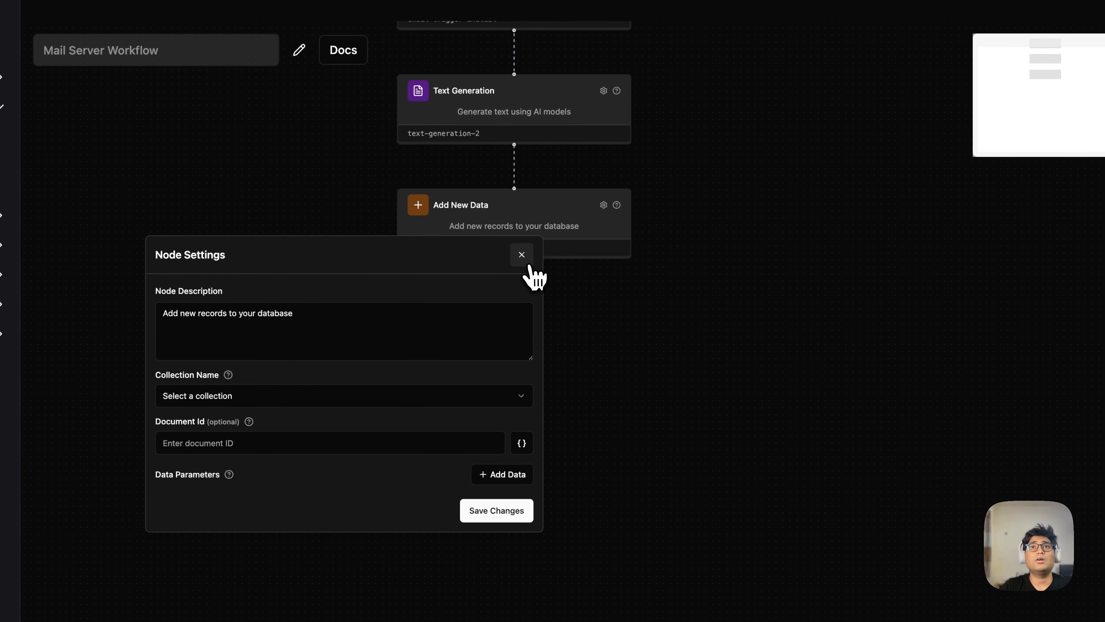
click(545, 247)
click(604, 205)
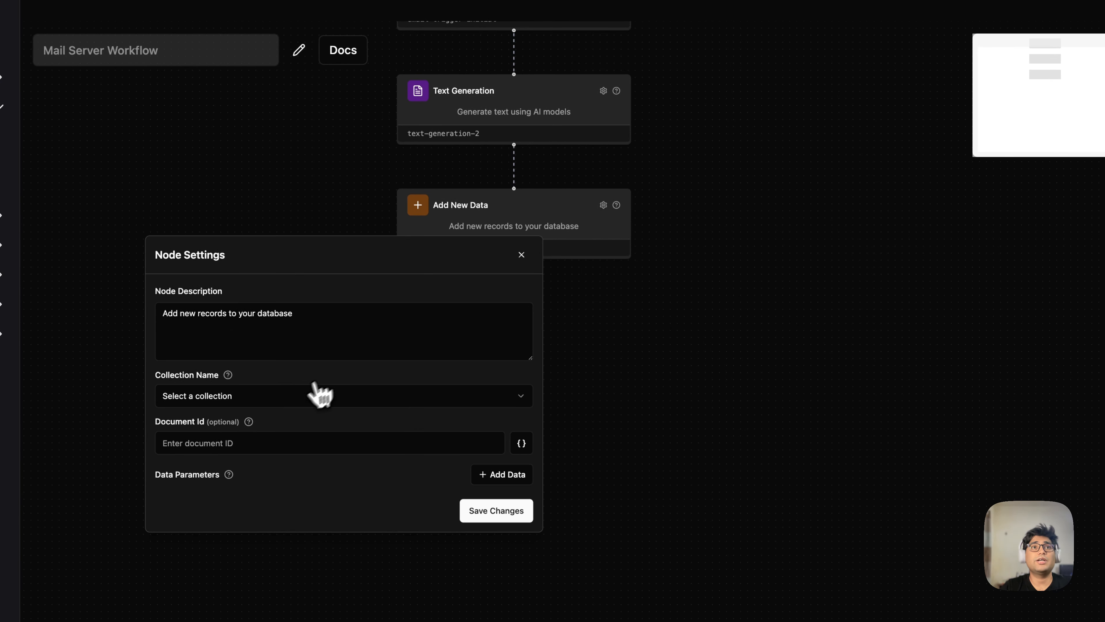
click(306, 394)
click(375, 358)
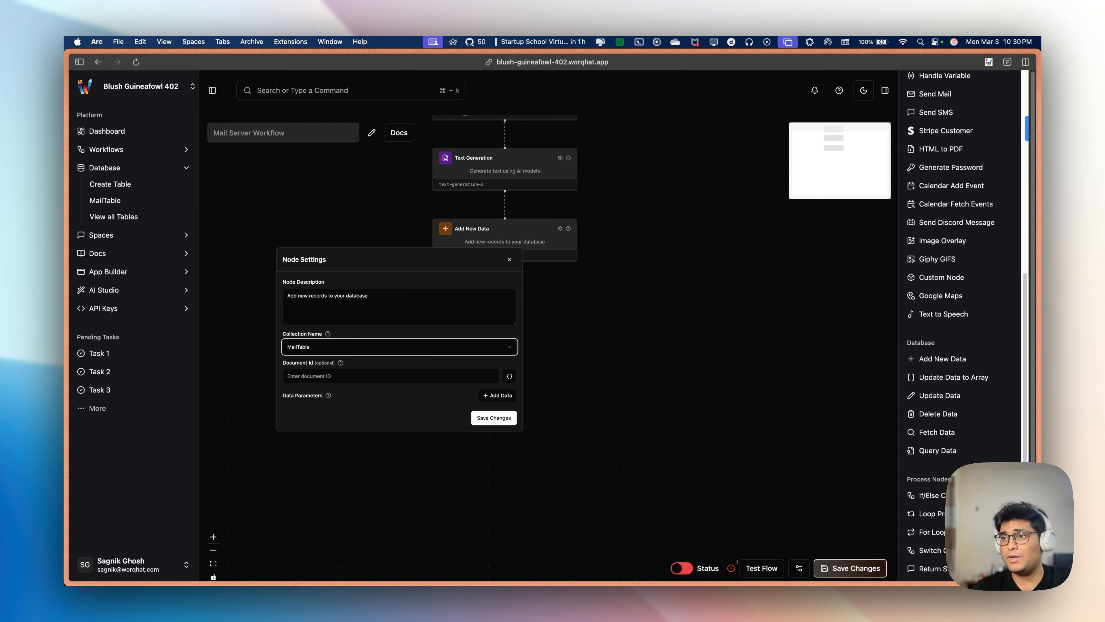
Add an originalContent data parameter to the node and map it to the Email Trigger's textMessage input.
click(495, 395)
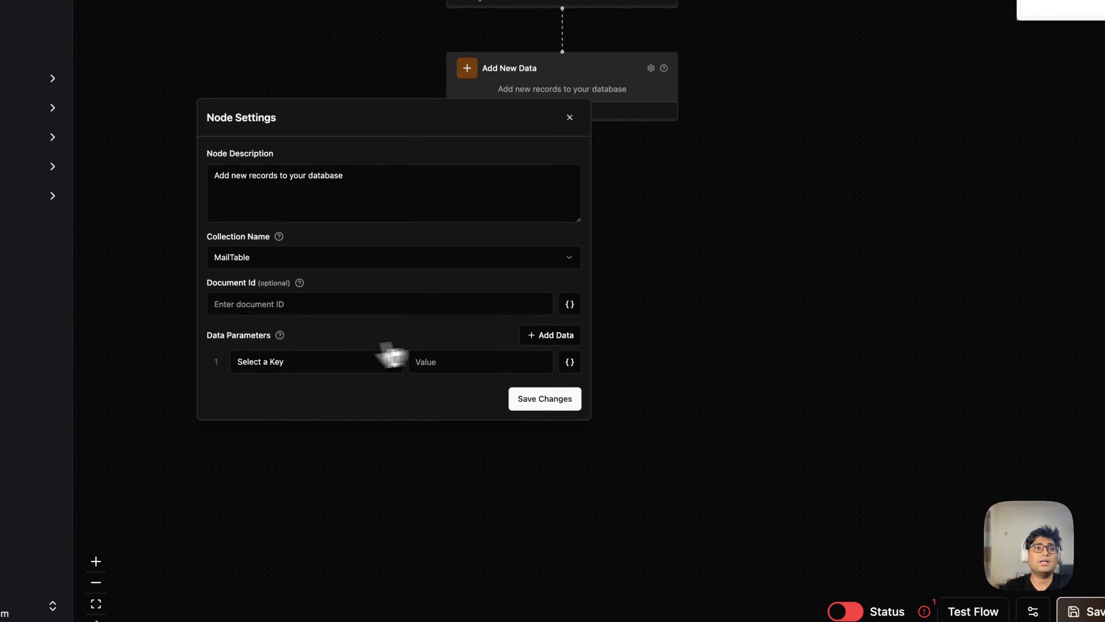
click(324, 412)
click(292, 392)
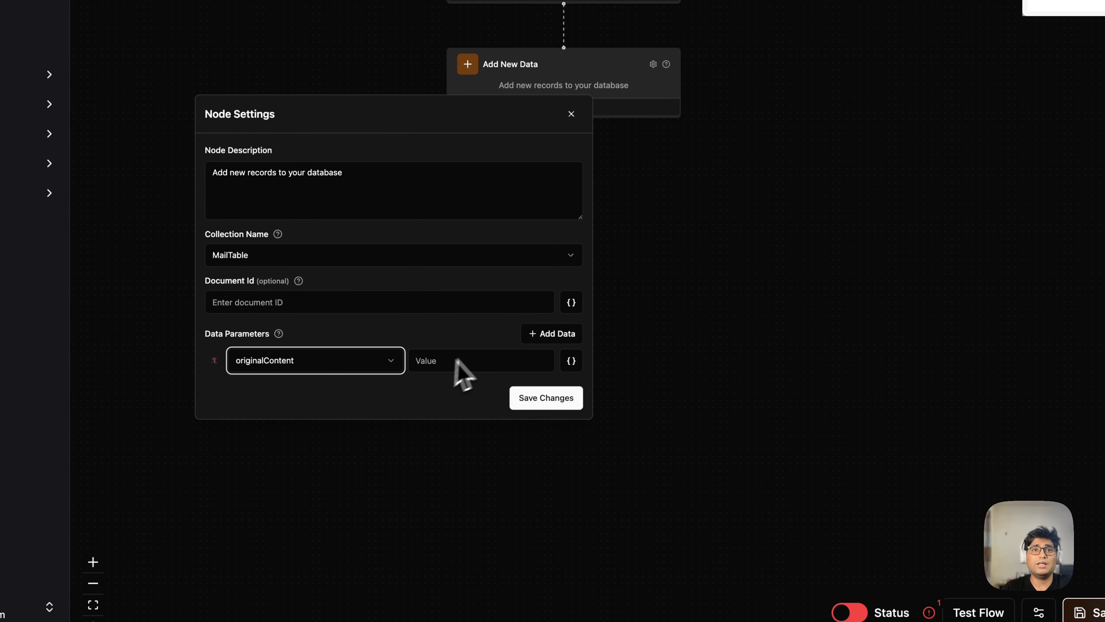
click(472, 359)
click(572, 361)
mouse_move(584, 425)
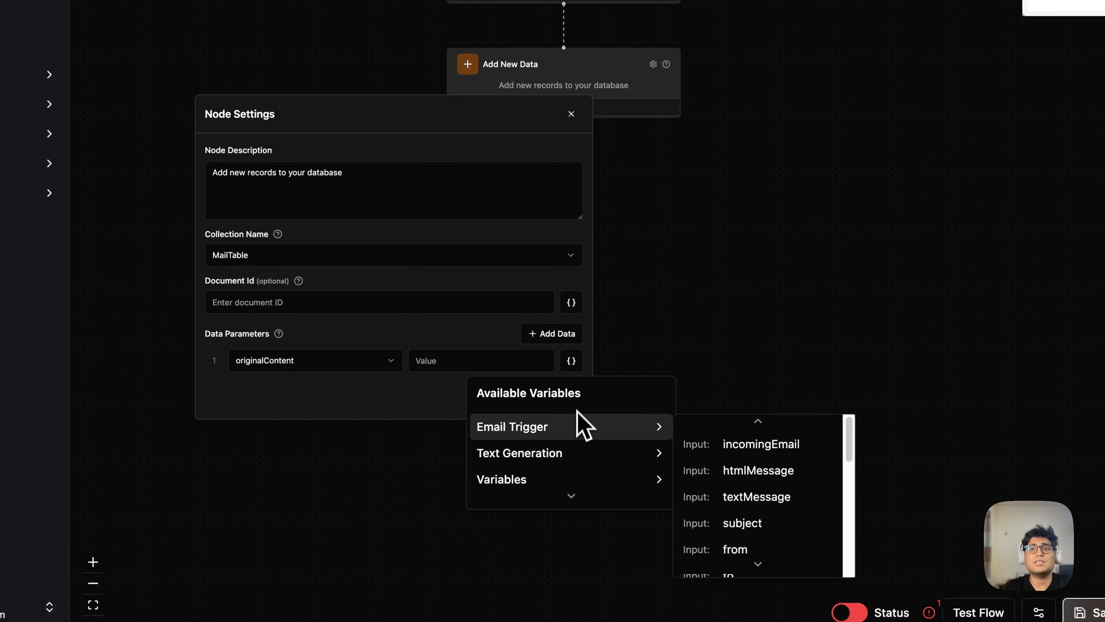
click(748, 497)
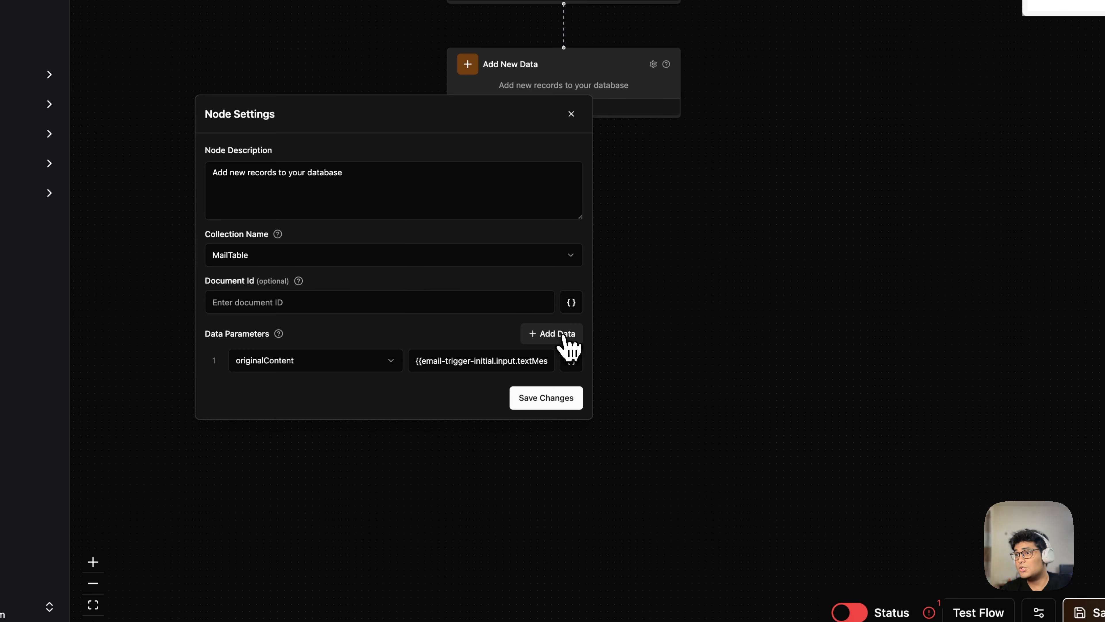
Add a summary data parameter and map it to the Text Generation output content.summary.
click(552, 333)
scroll(715, 218, down, 5)
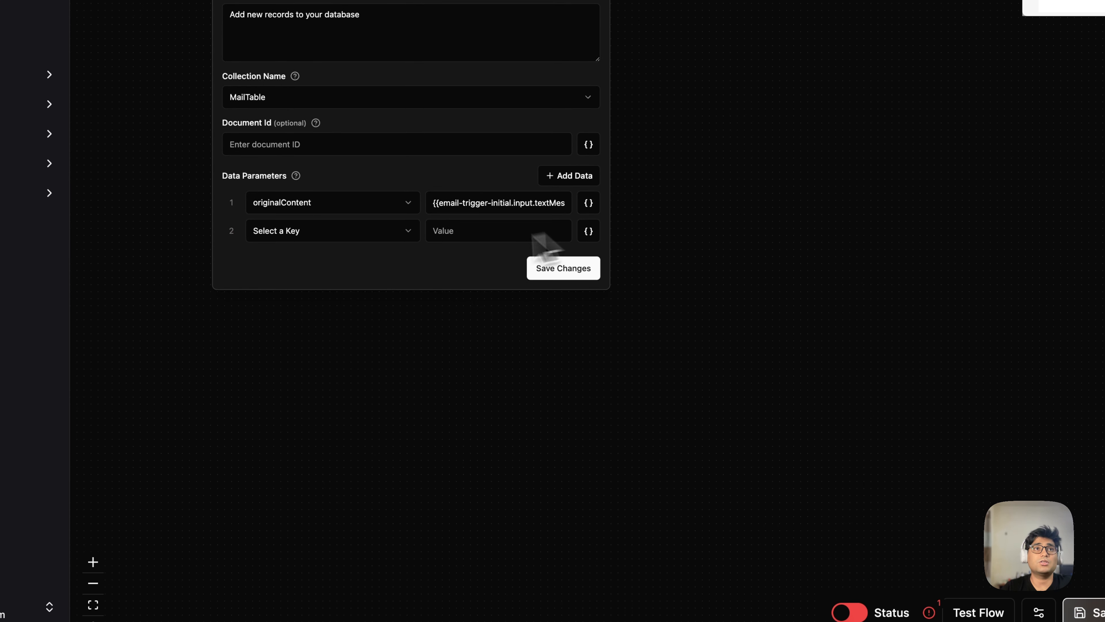
click(404, 239)
click(375, 288)
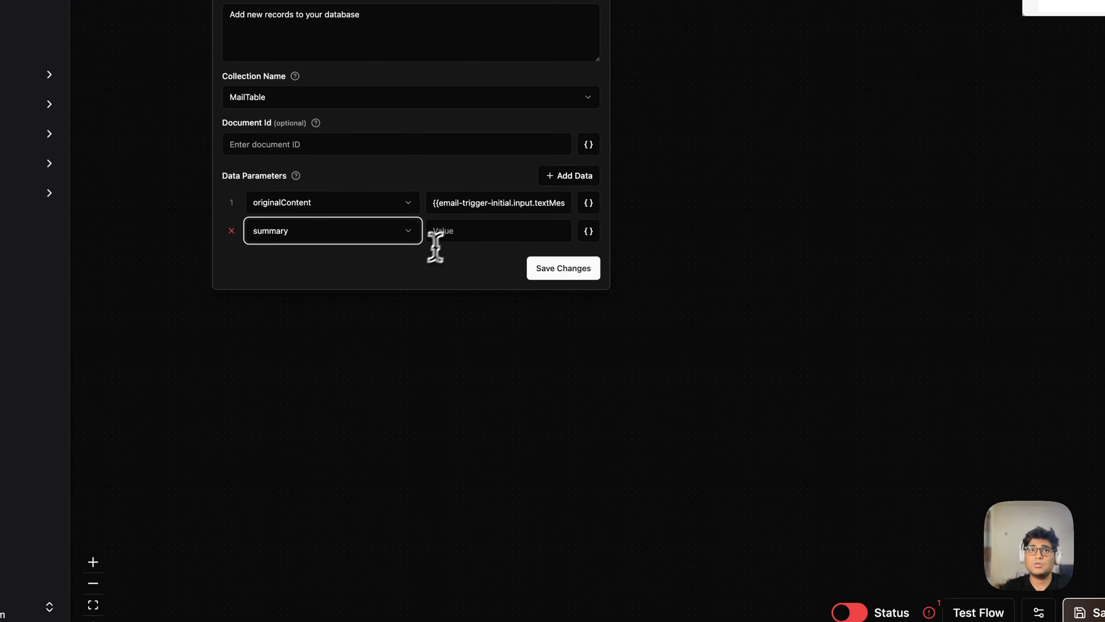
click(435, 235)
click(590, 231)
mouse_move(627, 324)
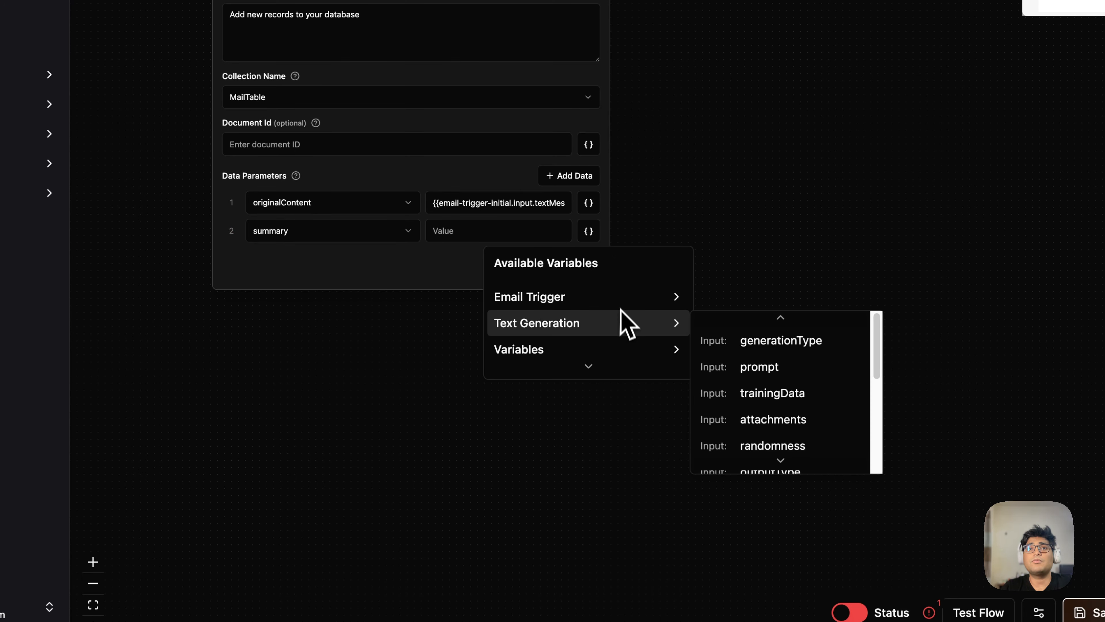
scroll(770, 367, down, 5)
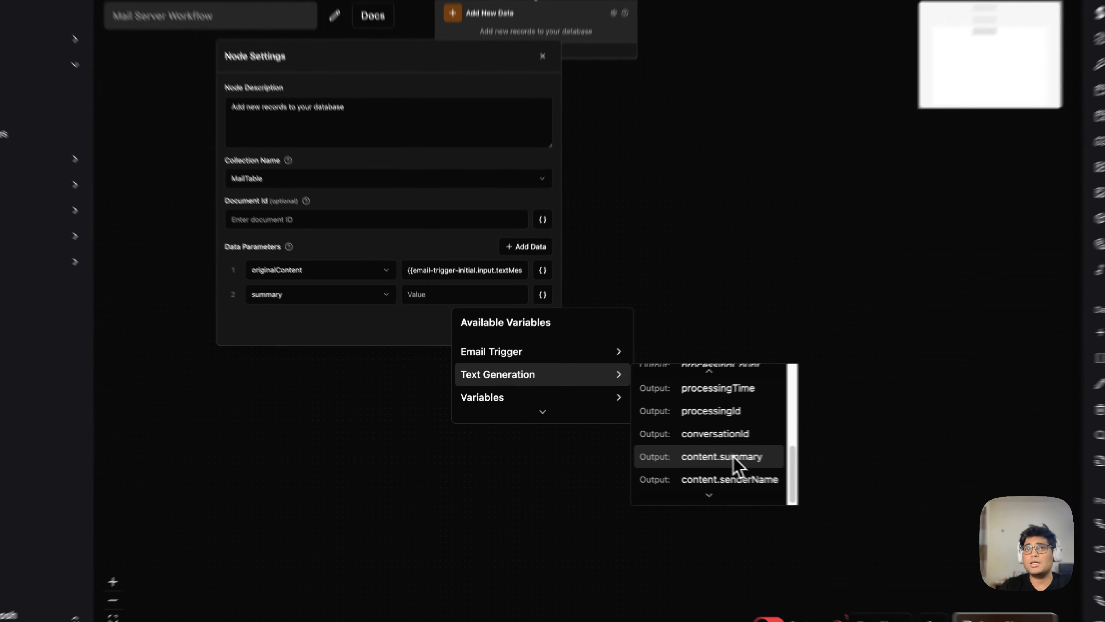
click(657, 448)
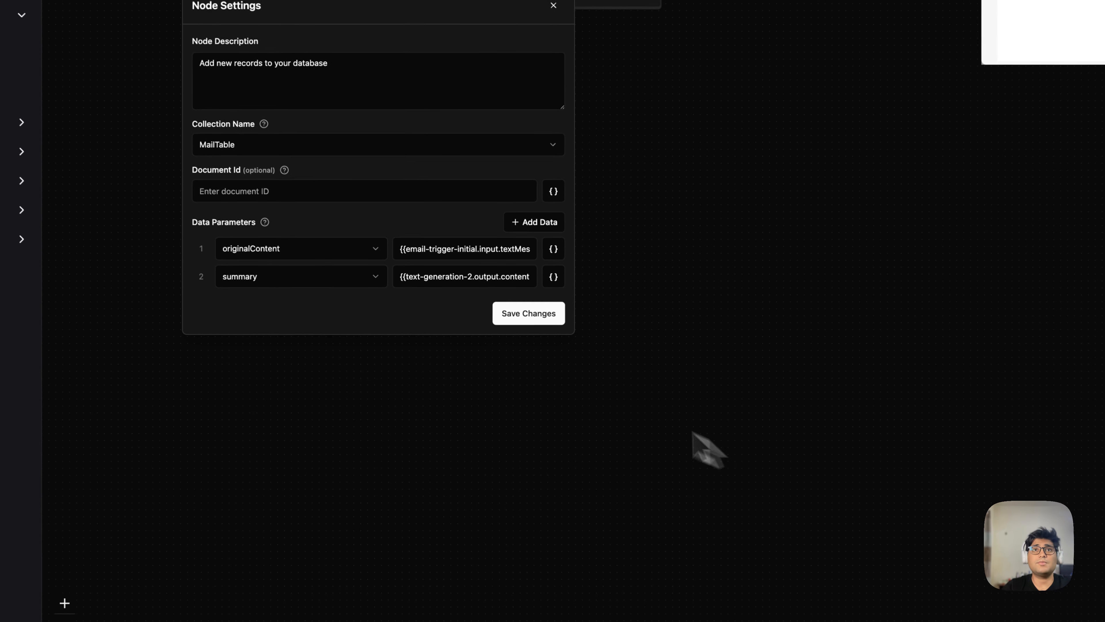
Add a senderName data parameter mapped to the Text Generation output content.senderName and save the node settings.
click(527, 219)
click(274, 302)
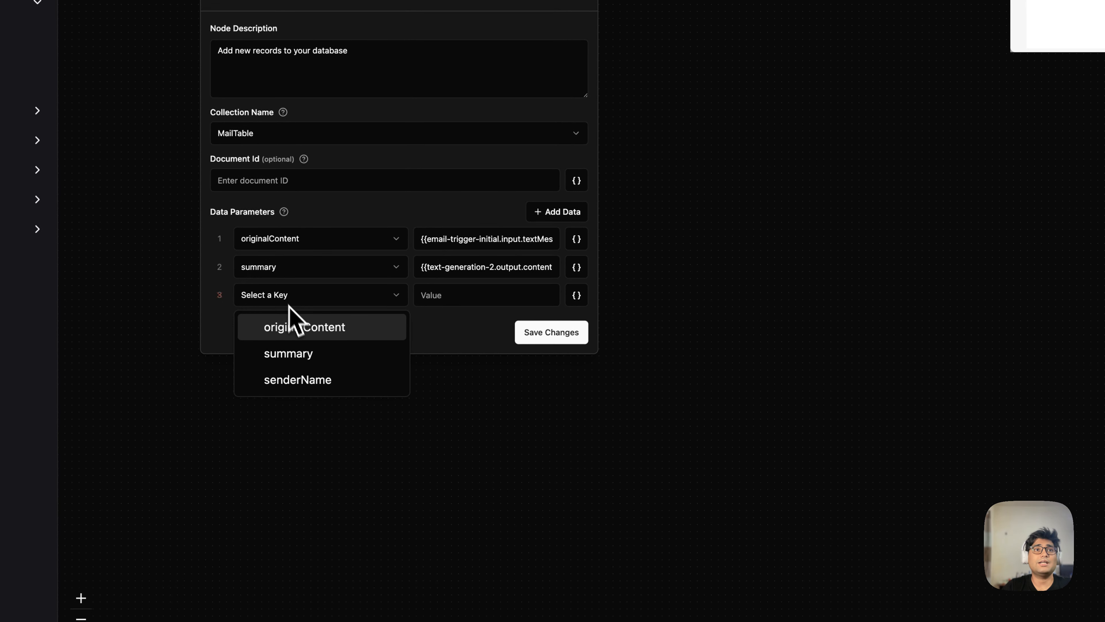
click(306, 379)
click(433, 295)
click(575, 297)
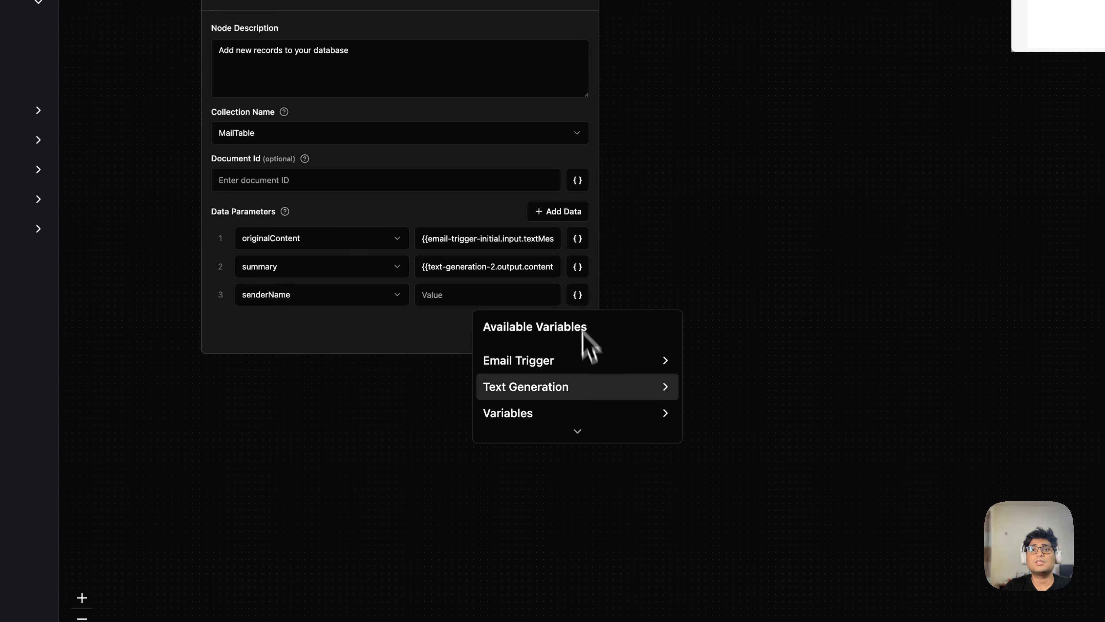
mouse_move(666, 389)
scroll(740, 479, down, 5)
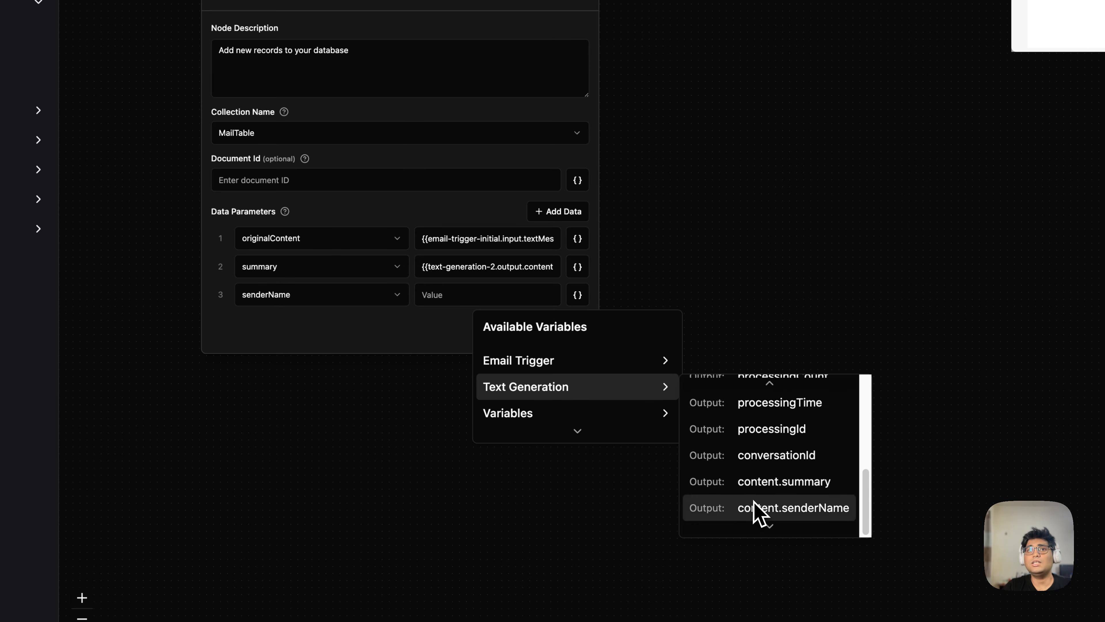
click(759, 509)
click(531, 333)
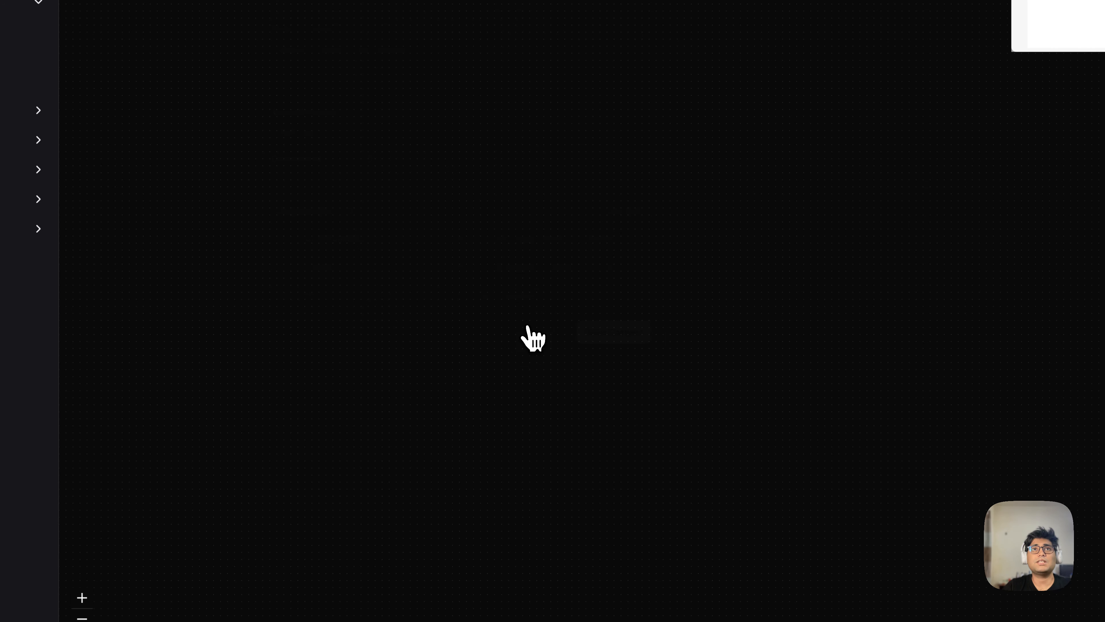
Add a Return State node below Add New Data and connect the two nodes.
drag(547, 205, 558, 300)
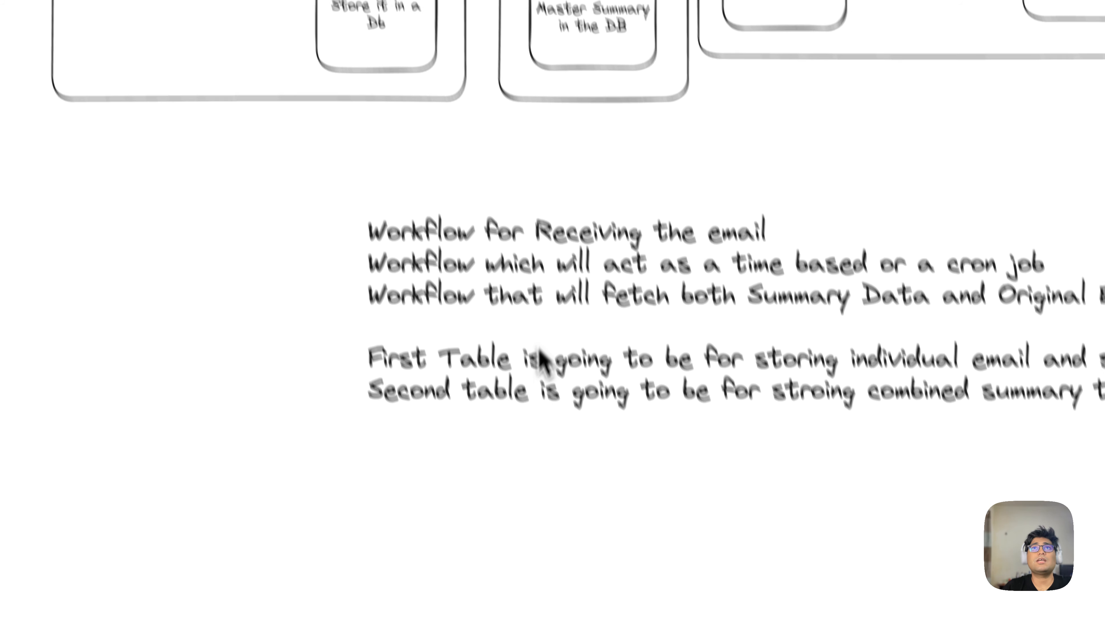
click(596, 193)
drag(598, 199, 520, 387)
drag(222, 288, 220, 385)
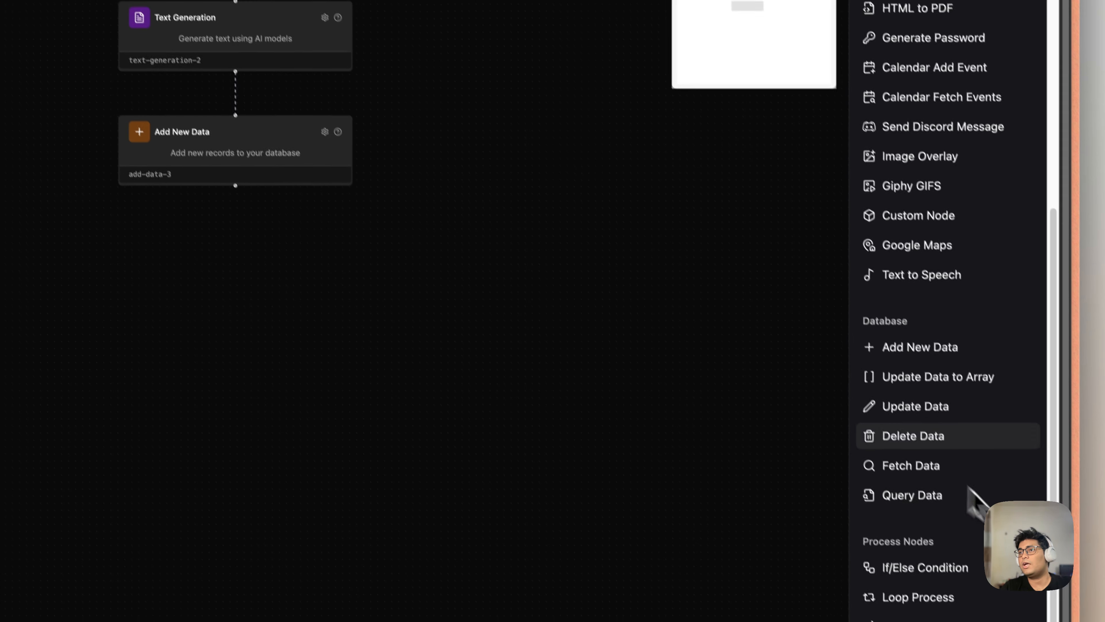
drag(863, 571, 364, 287)
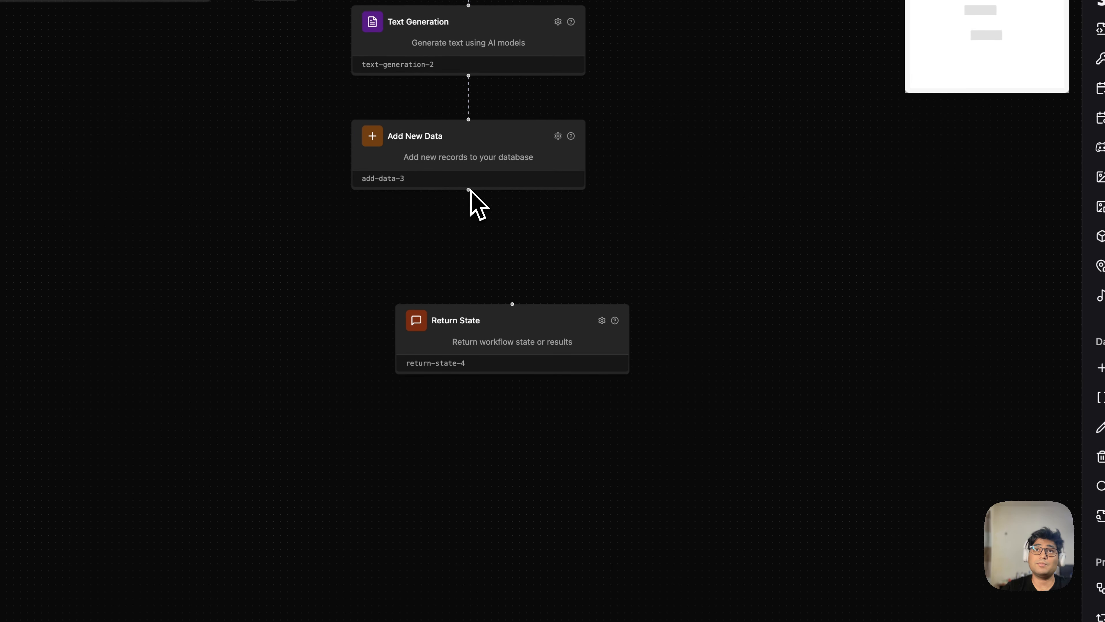
drag(468, 190, 464, 284)
Save the Mail Server Workflow and switch its status on.
click(777, 542)
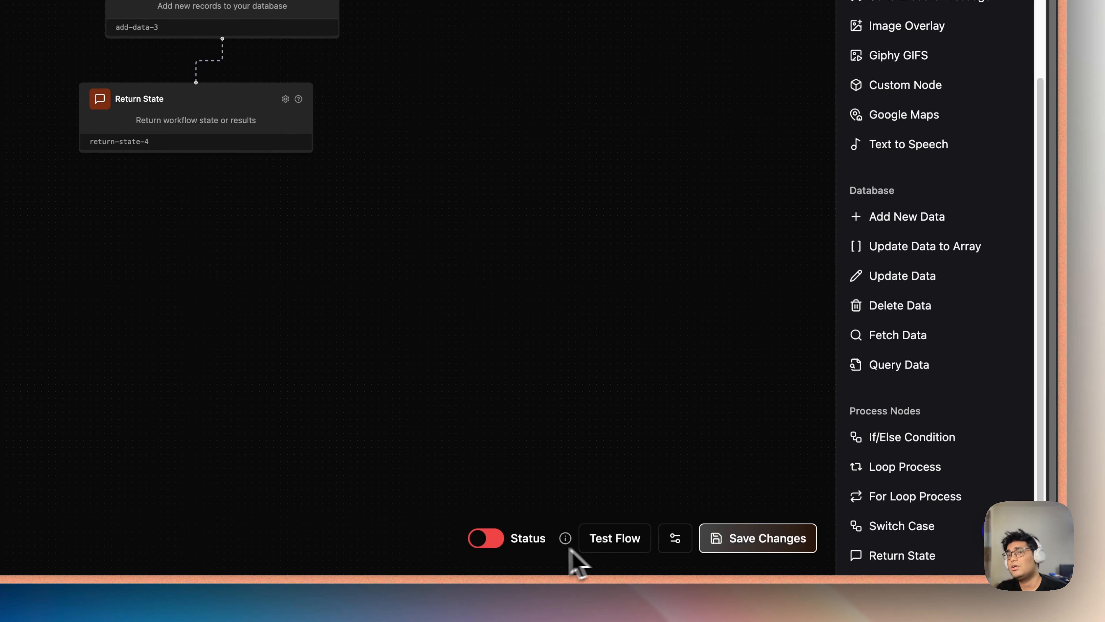
click(475, 542)
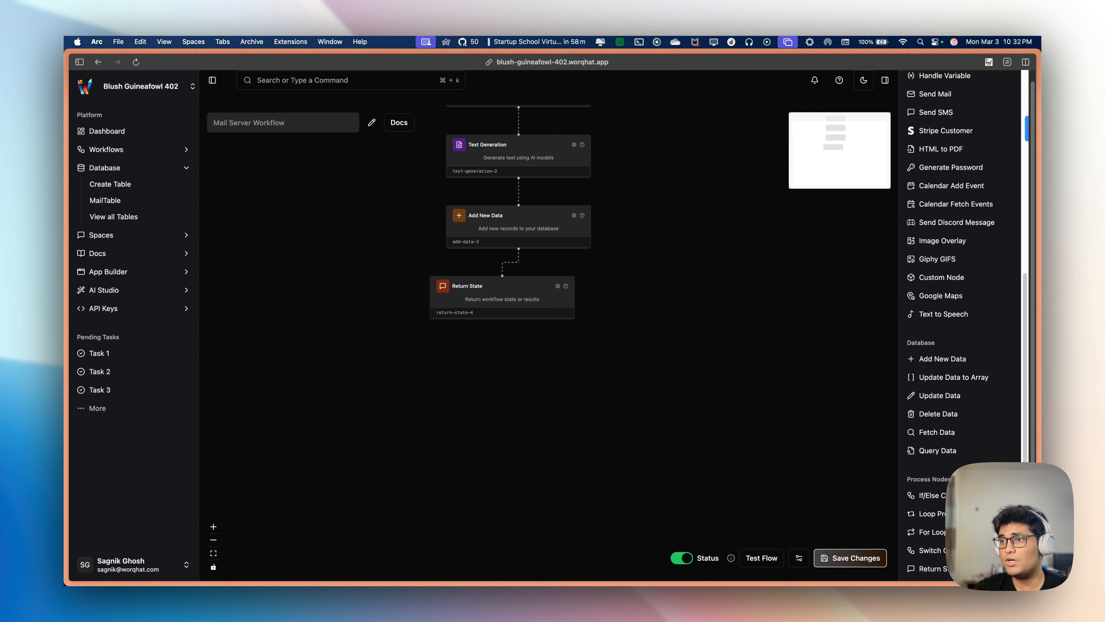
Open the Gmail inbox in a new browser tab.
mouse_move(64, 302)
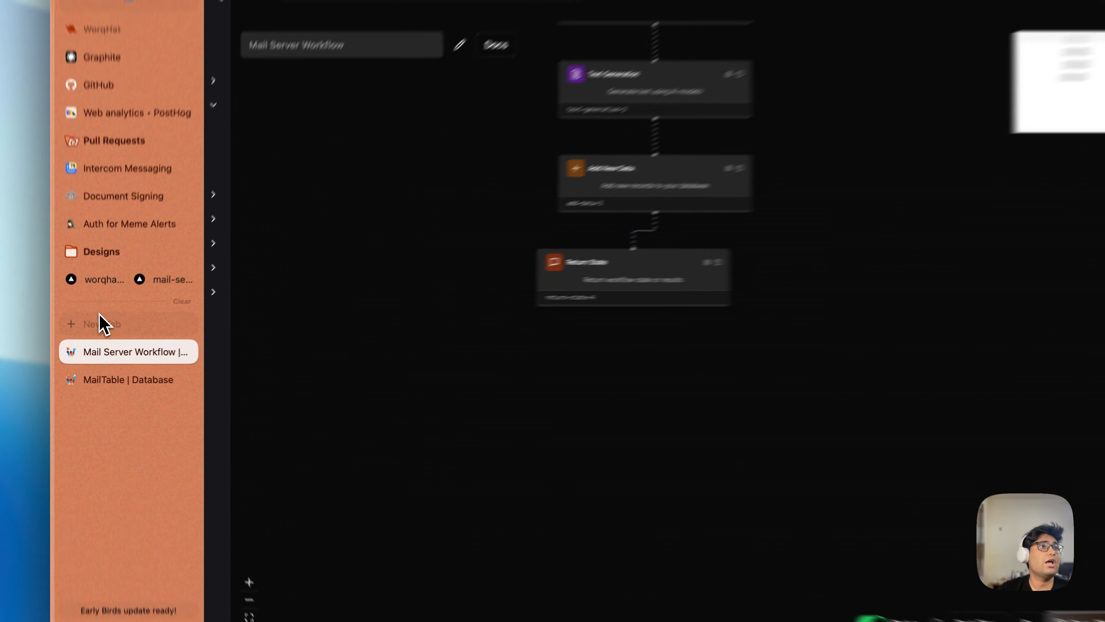
click(101, 333)
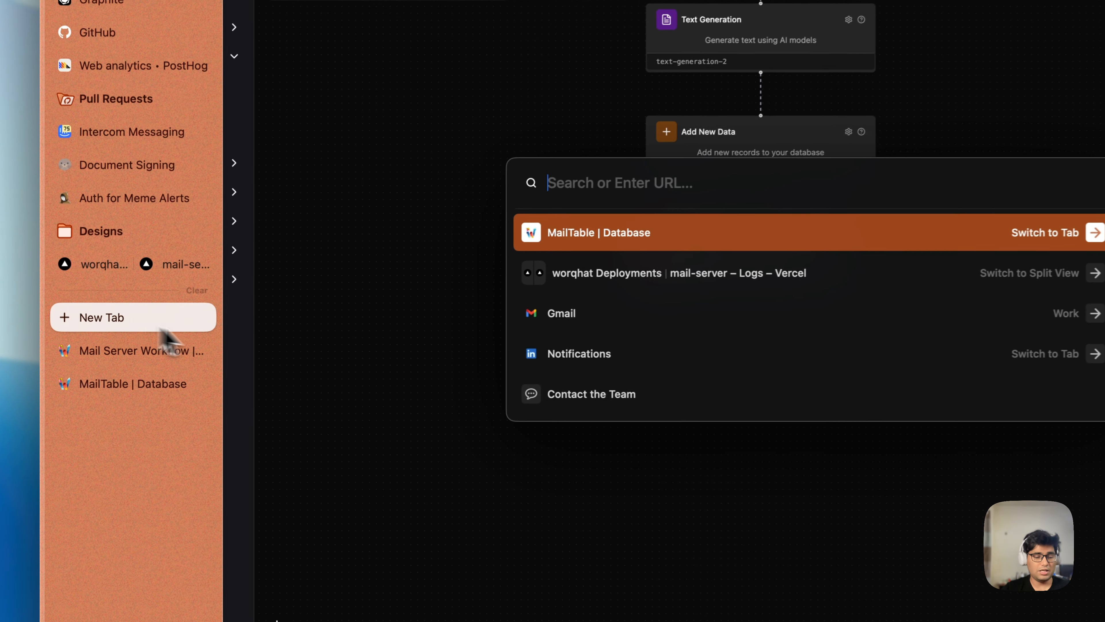
text(sagn)
key(Down)
key(Down)
key(Down)
key(Return)
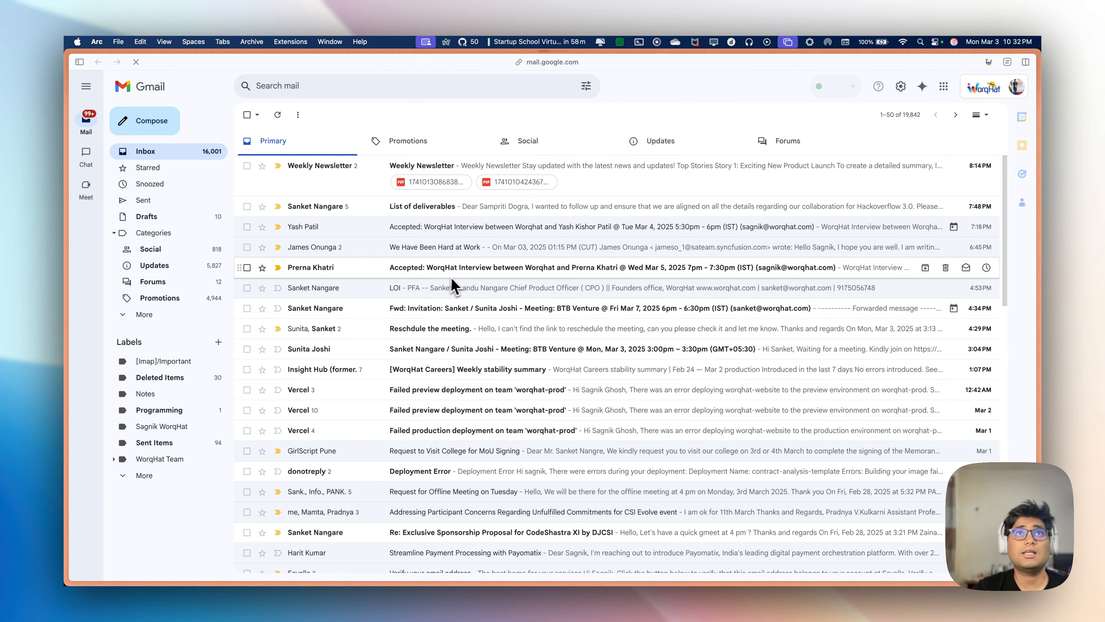
Open the NVIDIA Inception email "Discover the Latest Tech Trends, Breakthroughs, and More for Startups" from the Promotions category.
scroll(419, 278, down, 2)
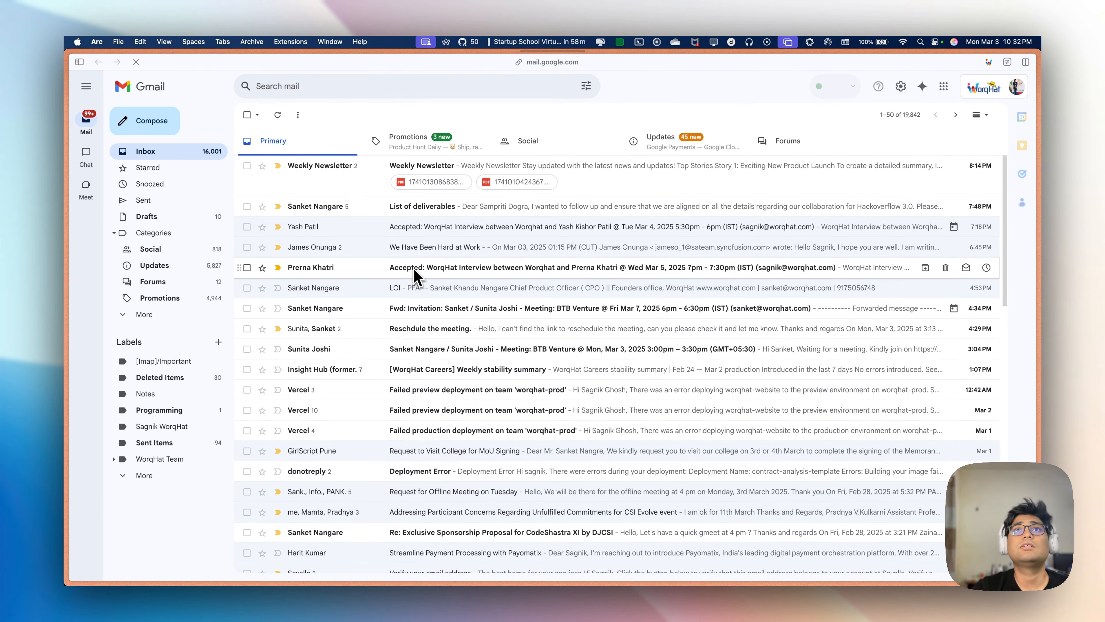
scroll(502, 212, down, 15)
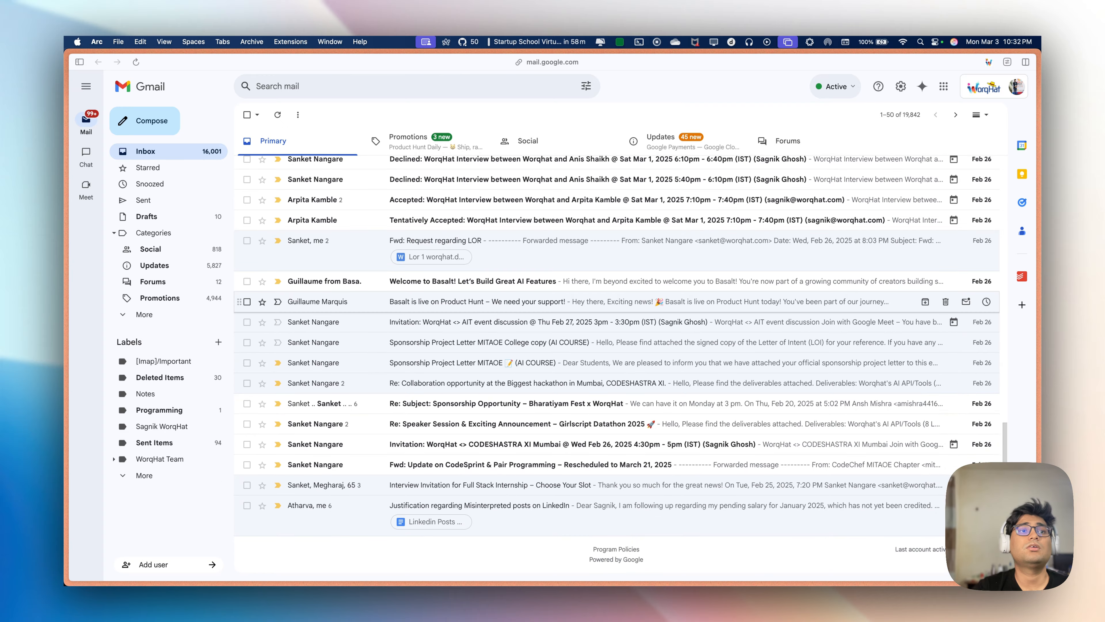
scroll(502, 305, up, 15)
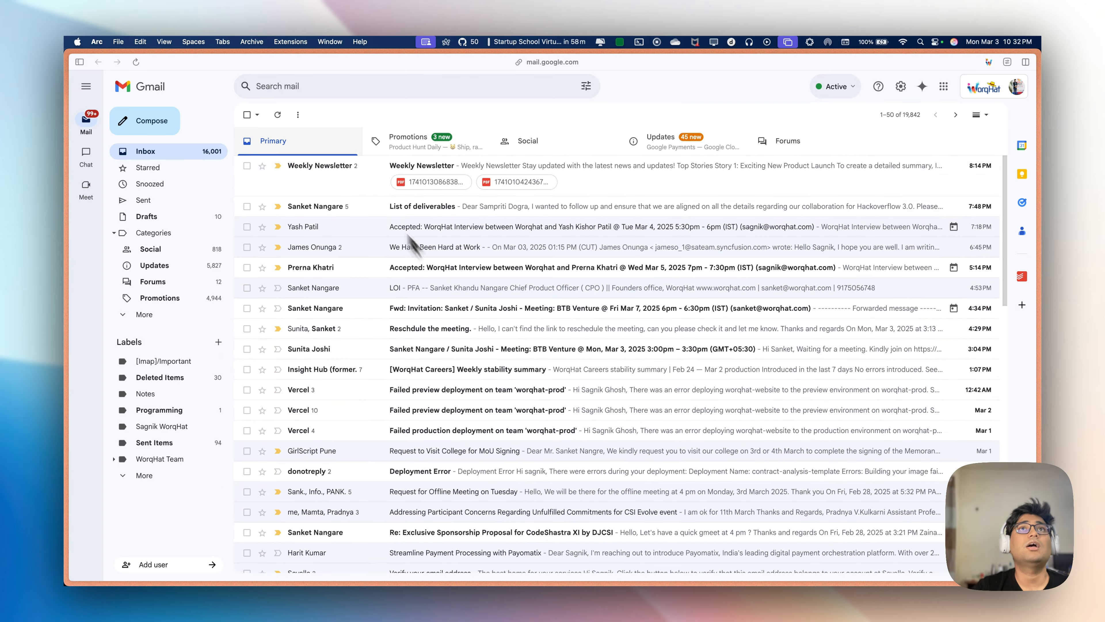
click(408, 139)
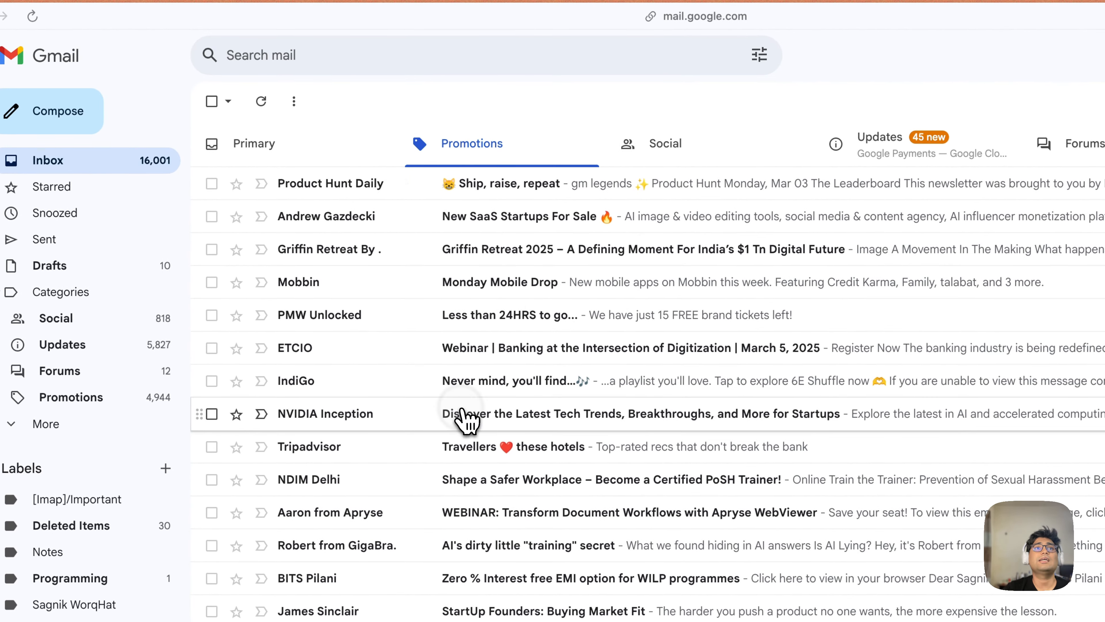
click(466, 411)
scroll(585, 451, down, 10)
scroll(600, 452, up, 10)
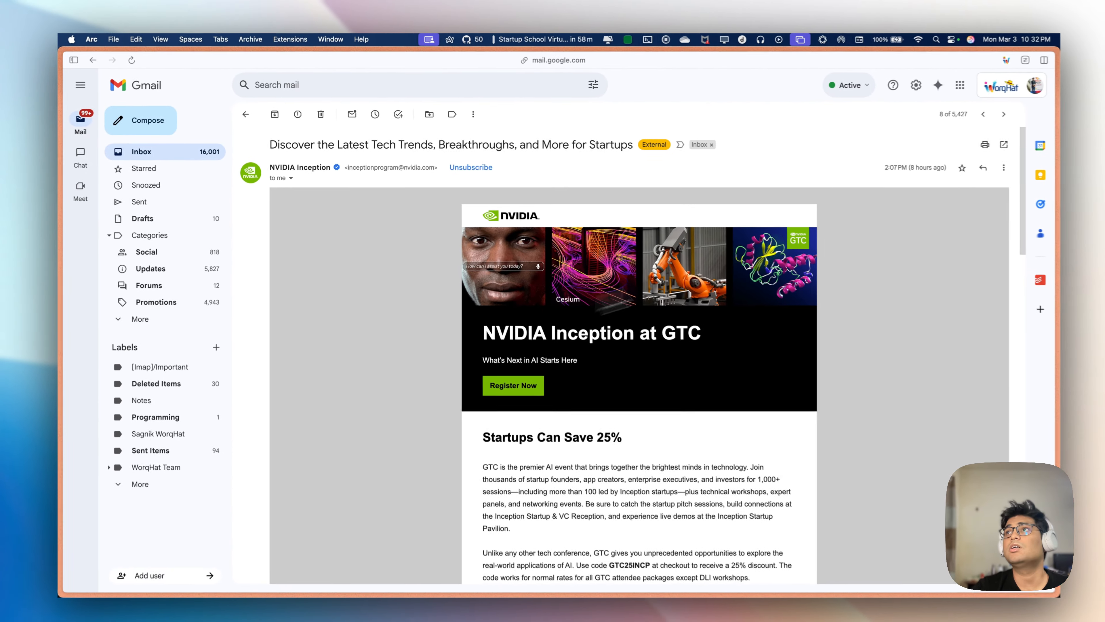
Copy the incoming email address from the workflow's Email Trigger settings and return to the NVIDIA email in Gmail.
mouse_move(105, 306)
click(127, 373)
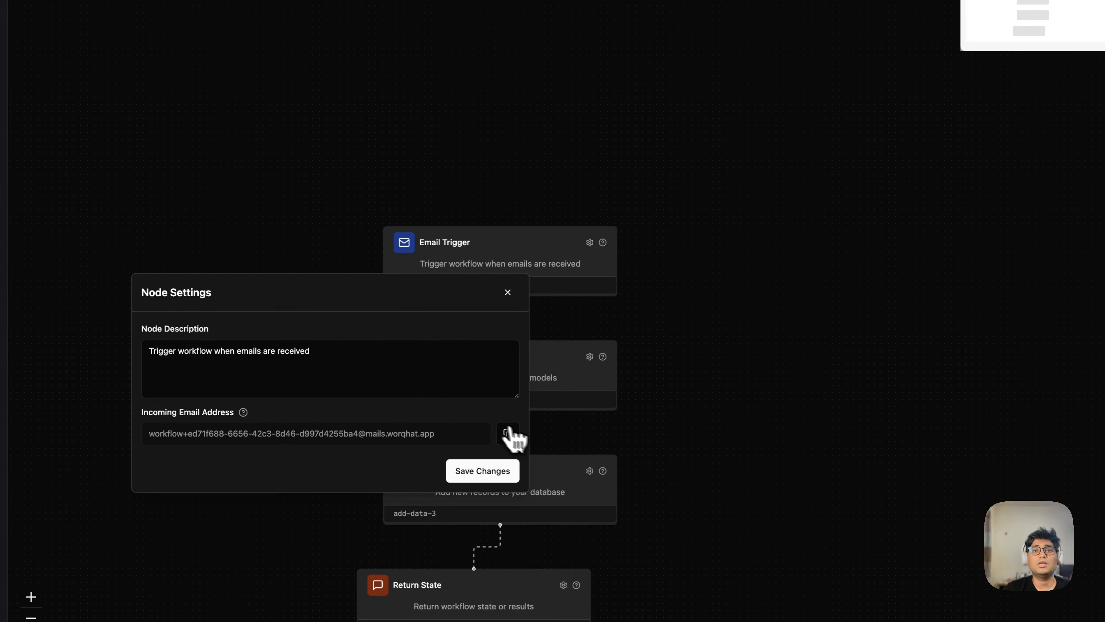
click(508, 293)
mouse_move(40, 297)
click(44, 340)
Forward the NVIDIA email, entering the workflow's copied incoming email address as the recipient.
click(1056, 193)
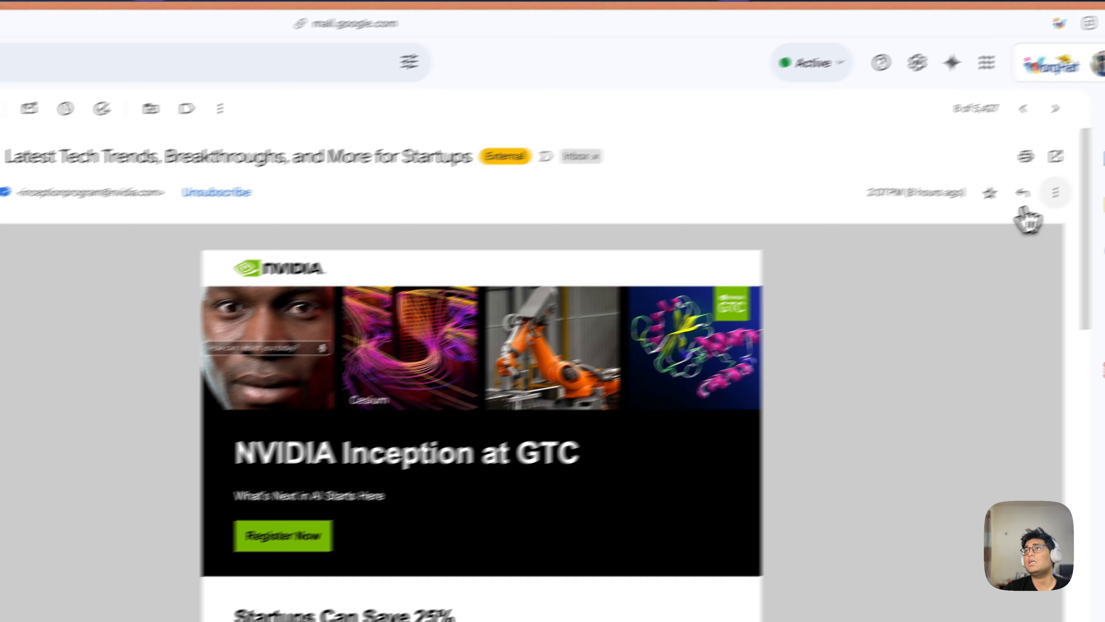
click(906, 266)
key(super+v)
scroll(462, 520, down, 5)
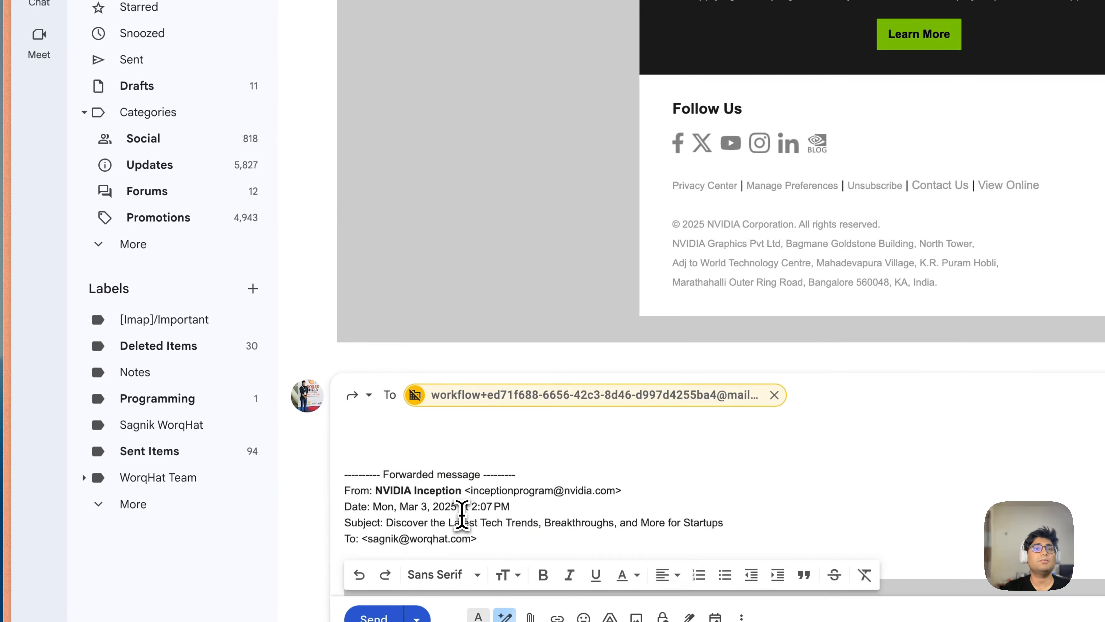
Delete the forwarded-message header block from the body and send the email.
drag(475, 256, 352, 130)
key(BackSpace)
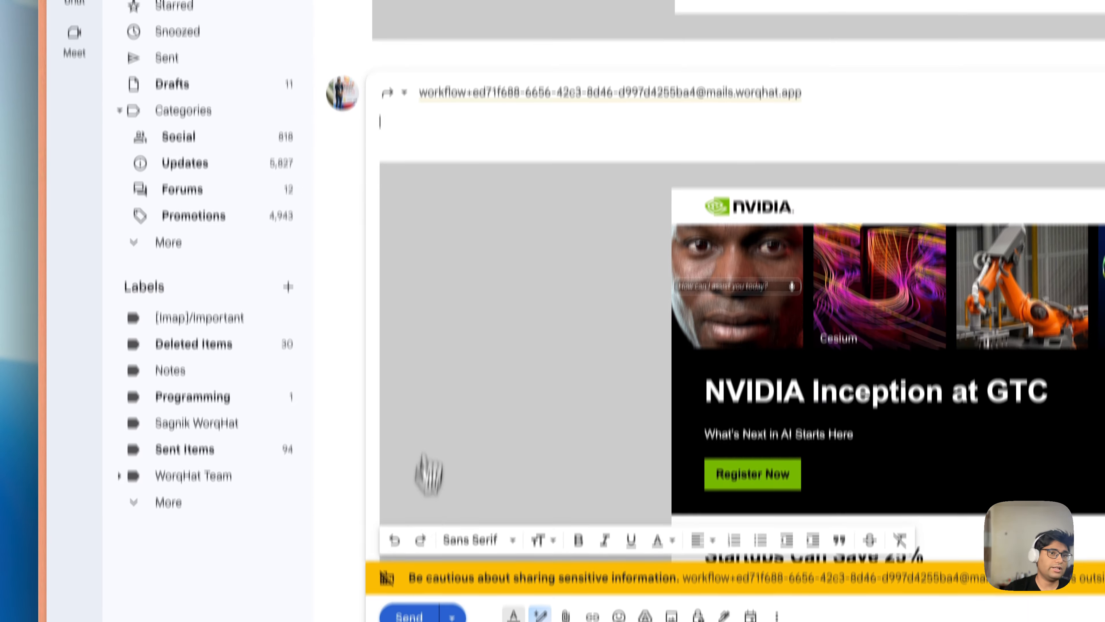
click(378, 616)
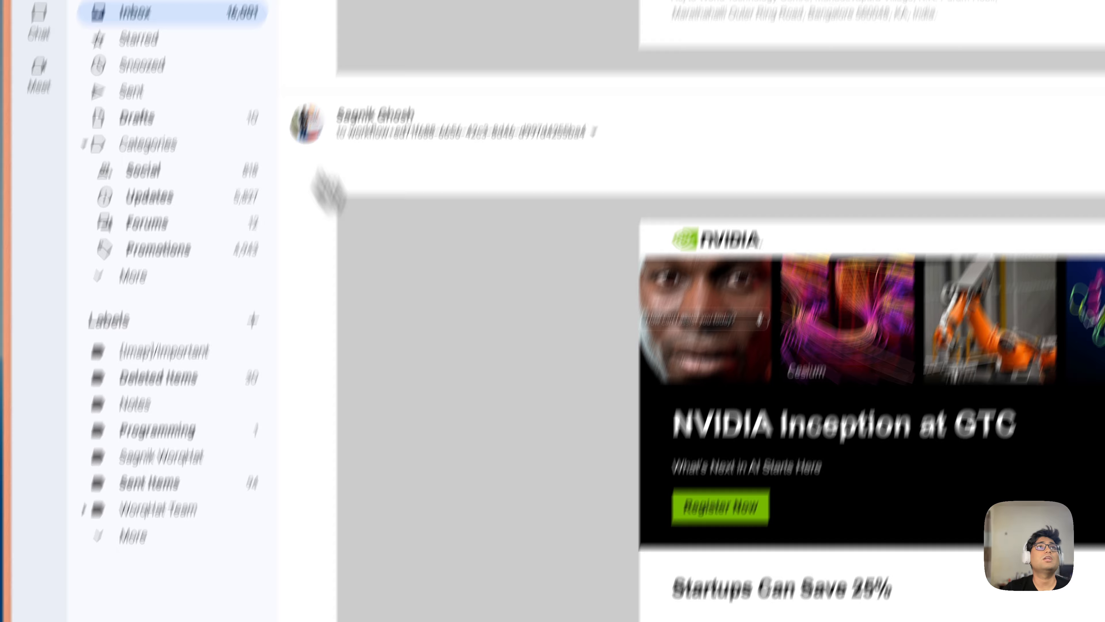
Return to the Promotions list, look through the Harry Potter Fan Club welcome email and go back to the list.
click(264, 98)
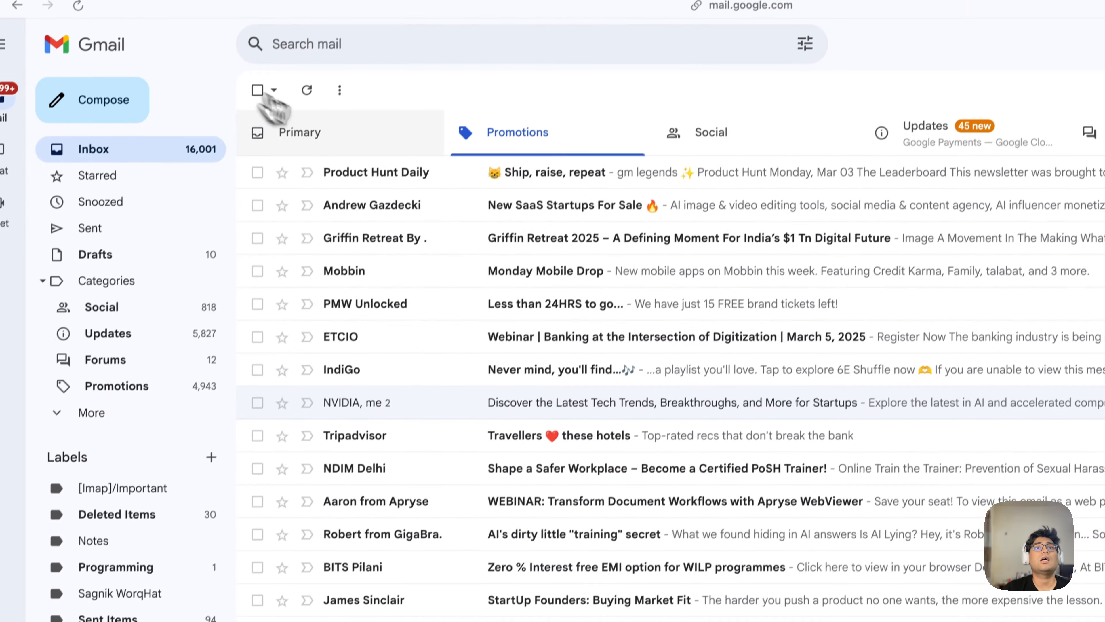
scroll(626, 451, down, 2)
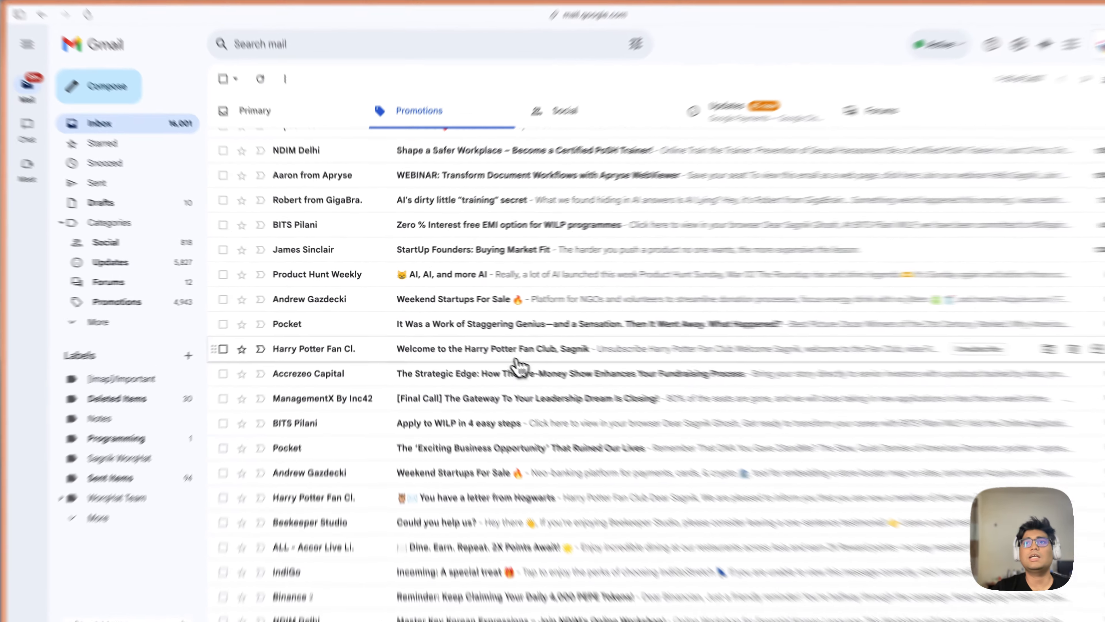
click(486, 342)
scroll(534, 362, down, 15)
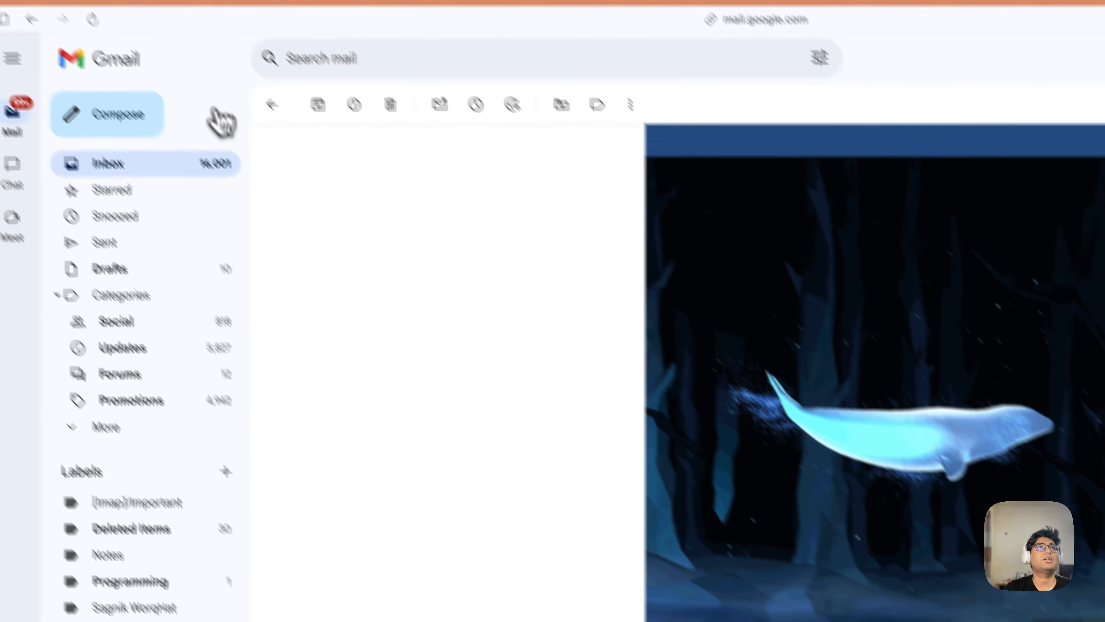
click(179, 13)
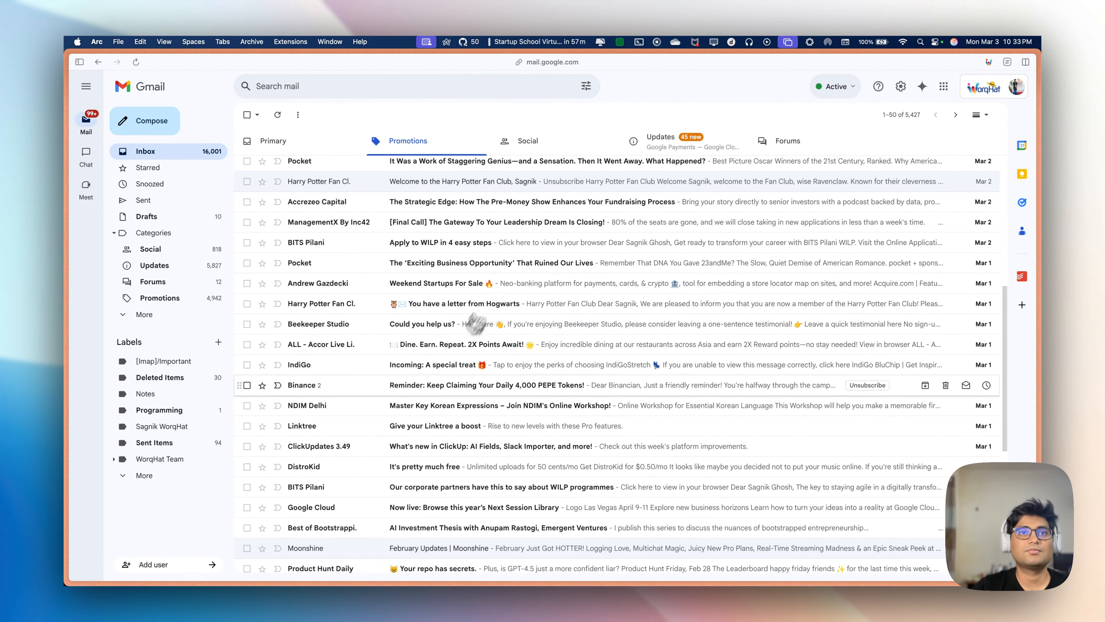
Open the Blockchain.com email "Own crypto, earn rewards—your first step" from the Promotions list.
scroll(475, 324, down, 10)
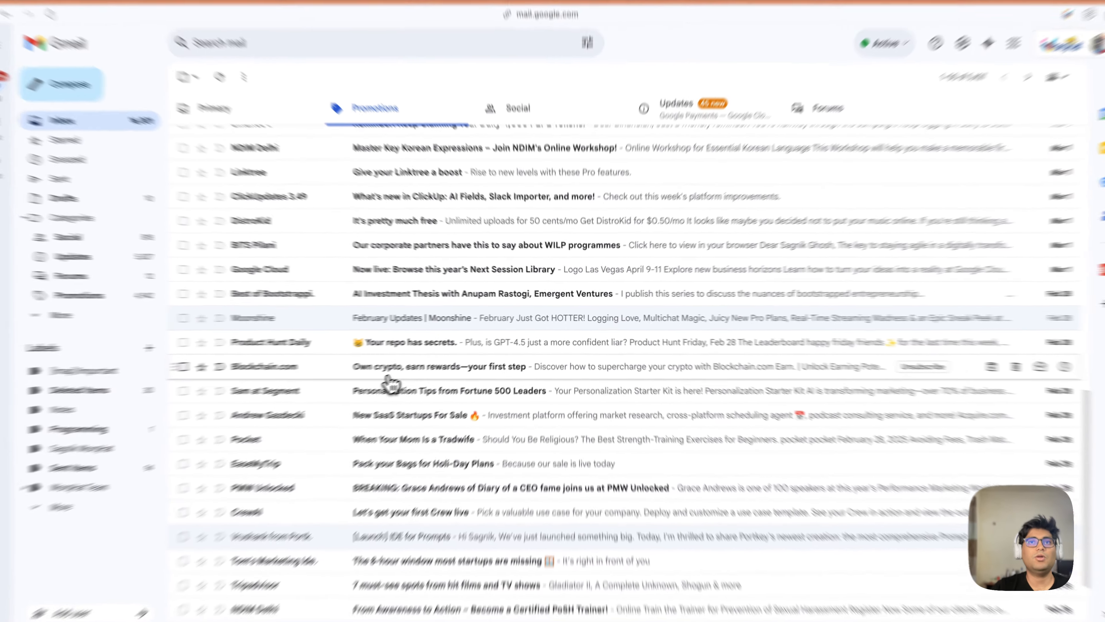
click(426, 357)
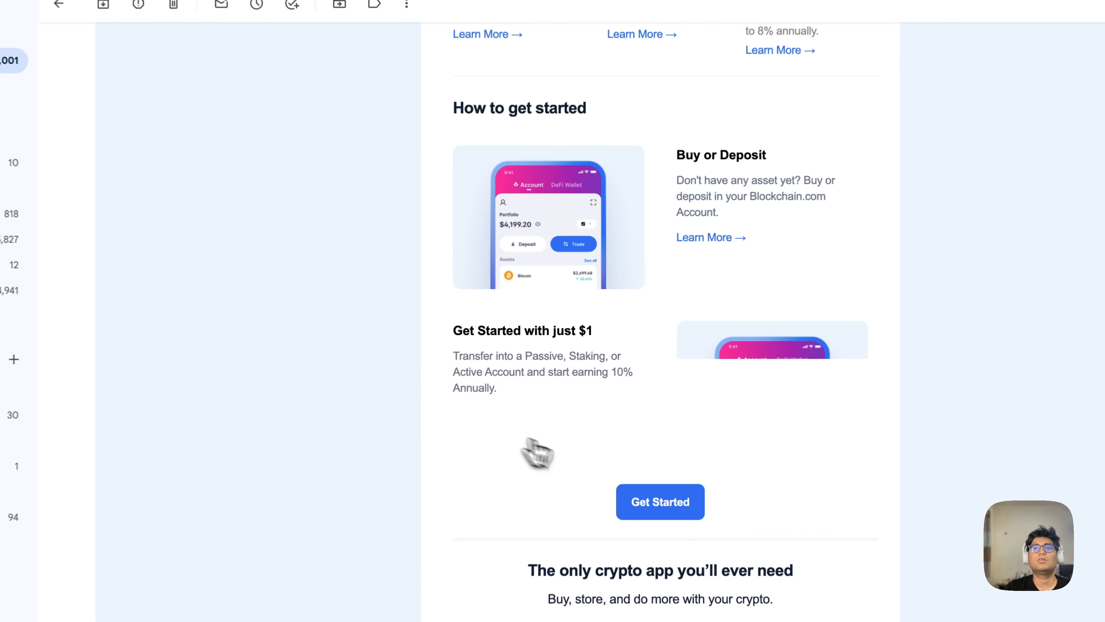
scroll(556, 460, up, 15)
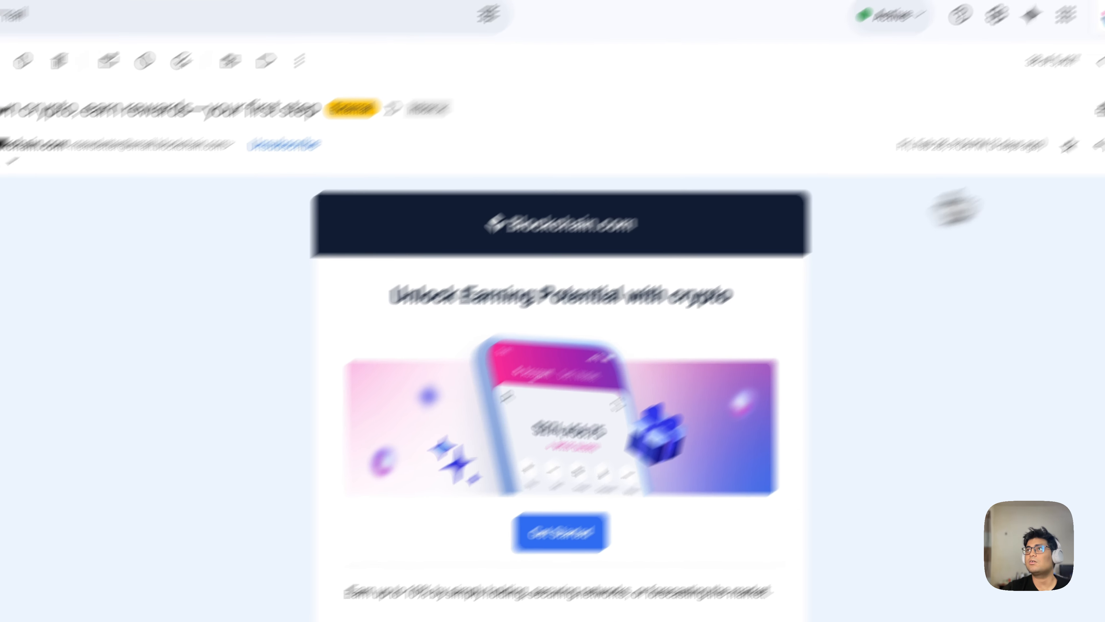
Forward the Blockchain.com email to the workflow's copied incoming email address, with the forwarded-message header block removed from the body.
click(992, 235)
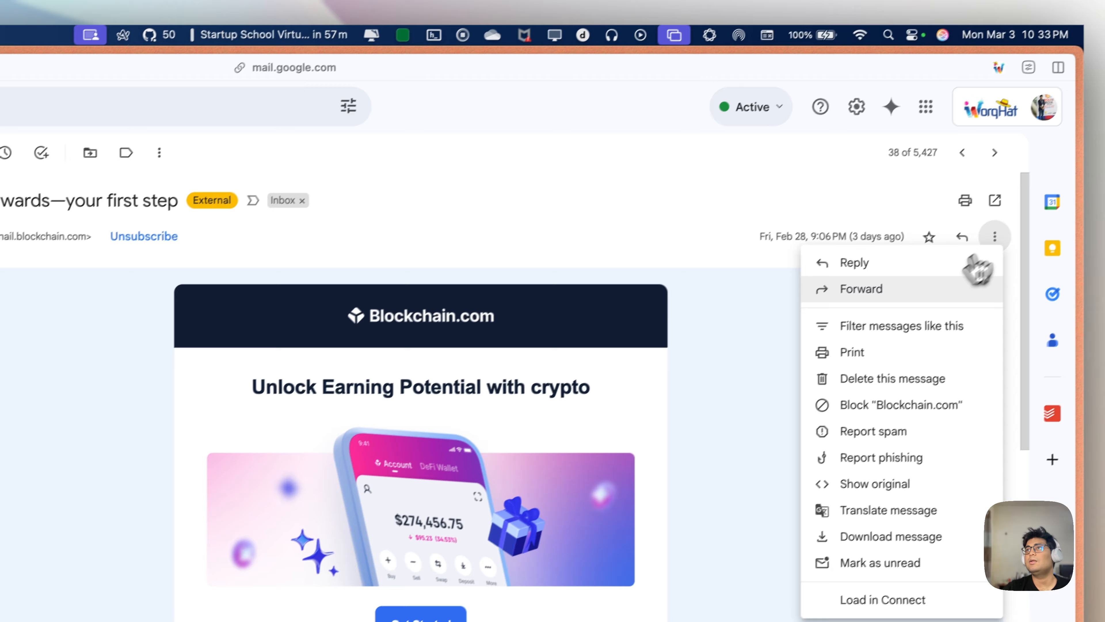
click(858, 289)
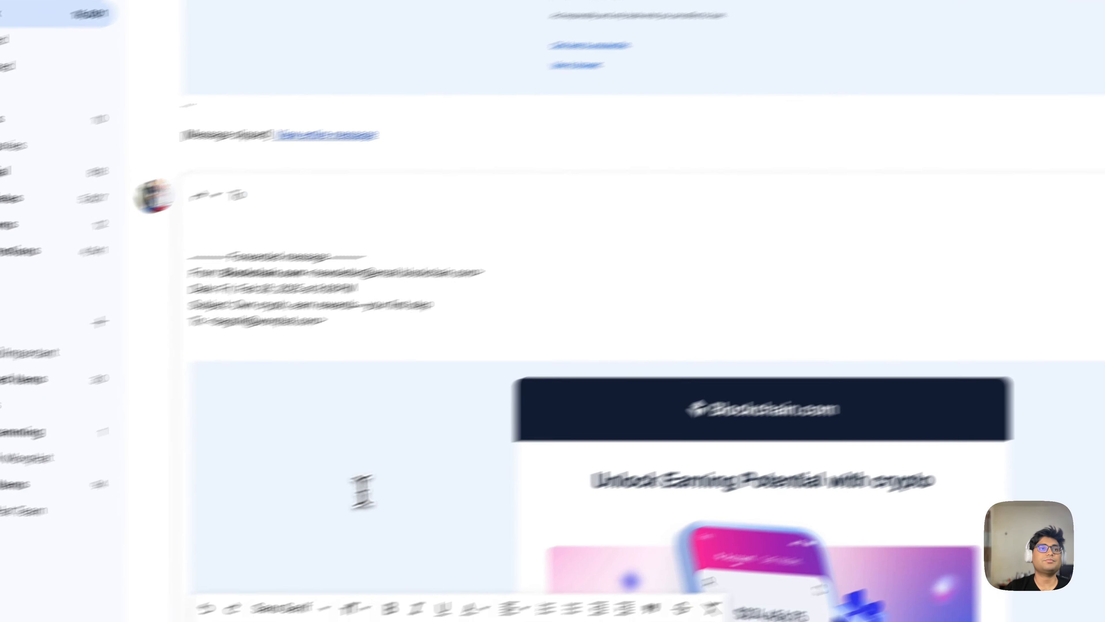
drag(329, 321, 180, 231)
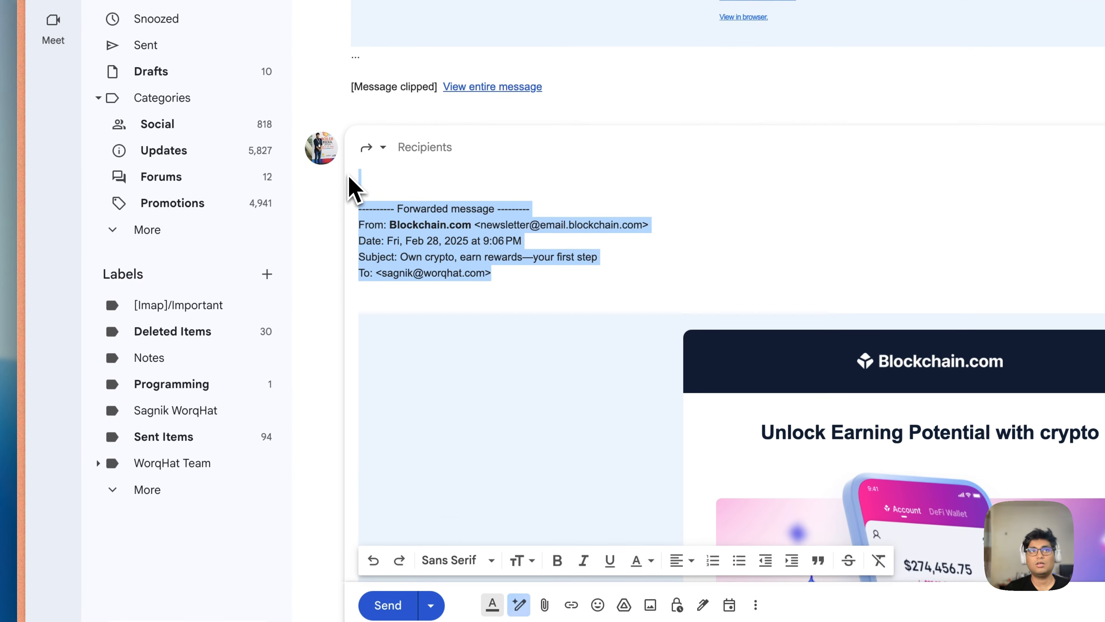
key(BackSpace)
click(259, 201)
key(super+v)
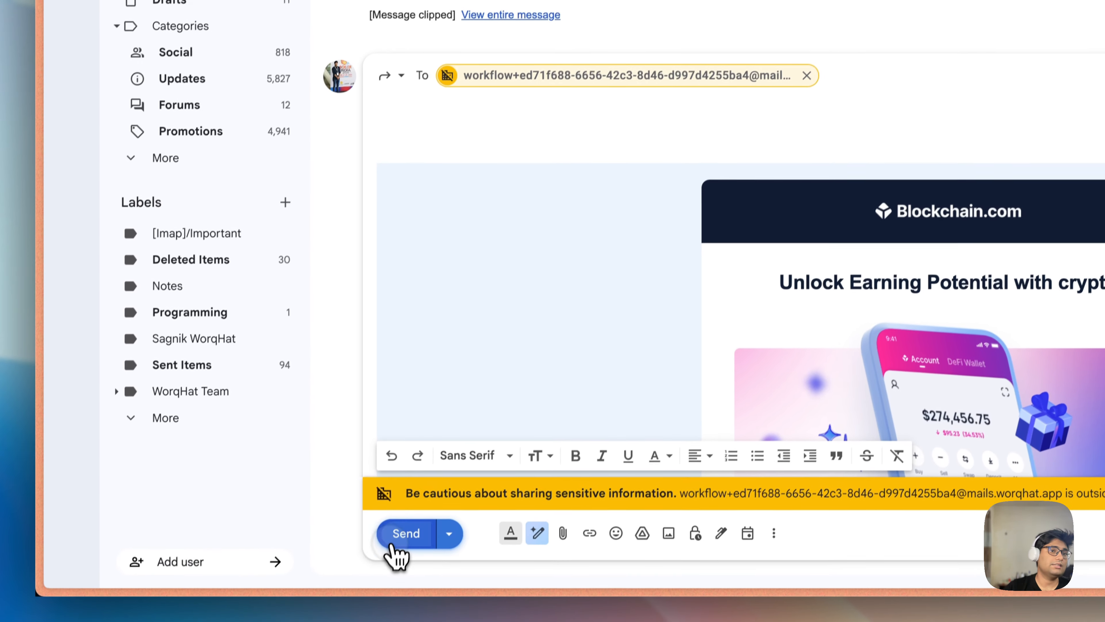
click(390, 605)
Switch to MailTable in WorqHat and refresh the table to load the rows for the two forwarded emails.
mouse_move(58, 233)
click(94, 396)
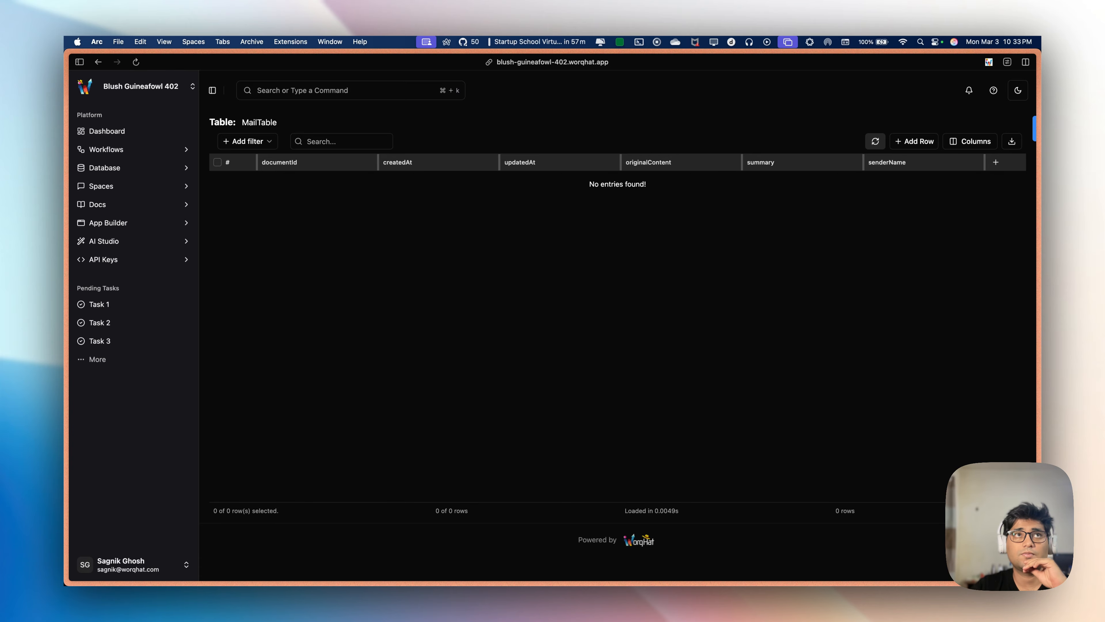
click(875, 141)
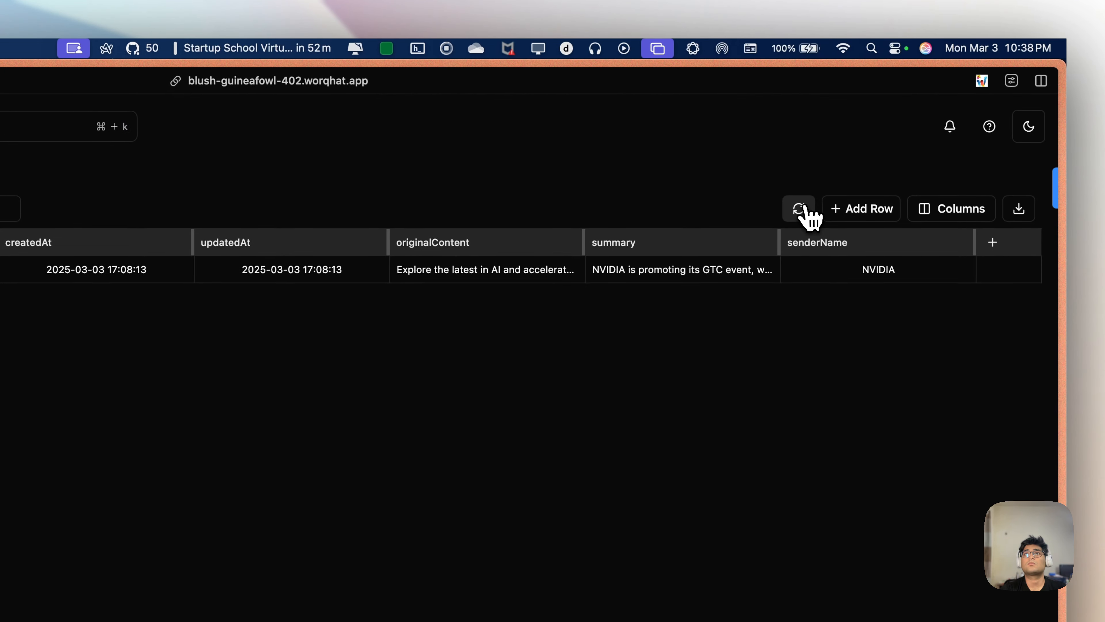
mouse_move(42, 352)
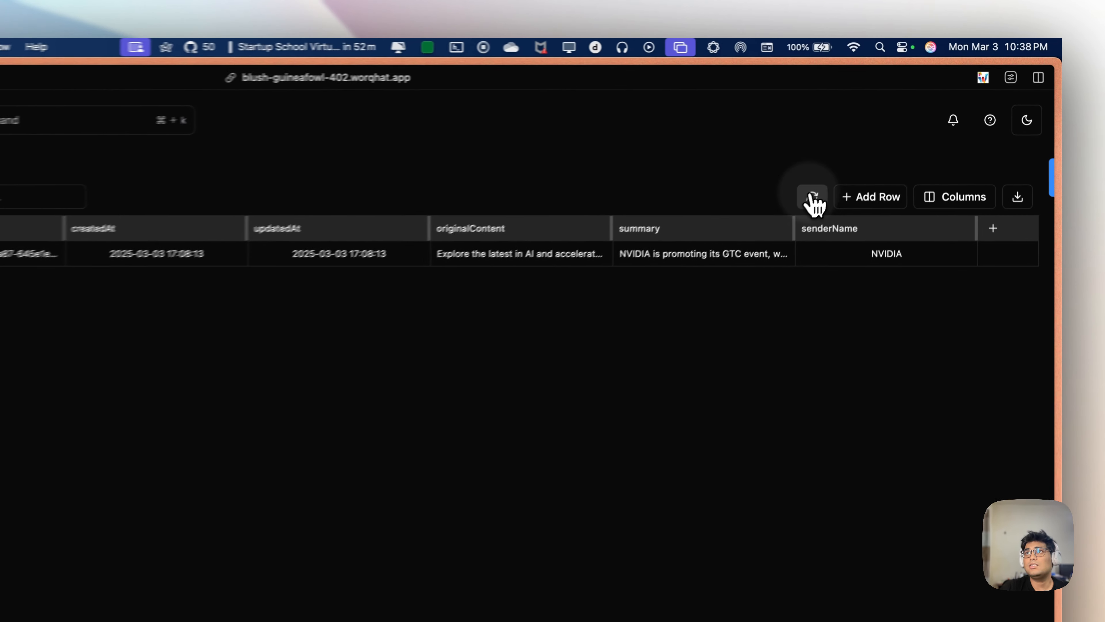
click(873, 140)
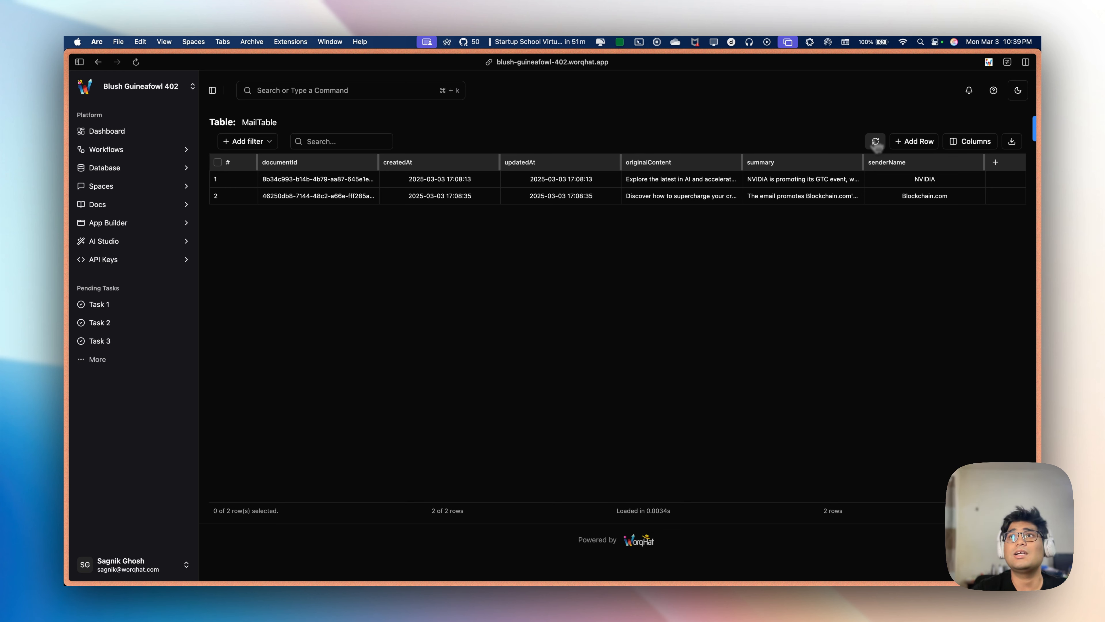
Check the originalContent, summary and senderName values stored for the NVIDIA and Blockchain.com emails.
drag(625, 179, 661, 194)
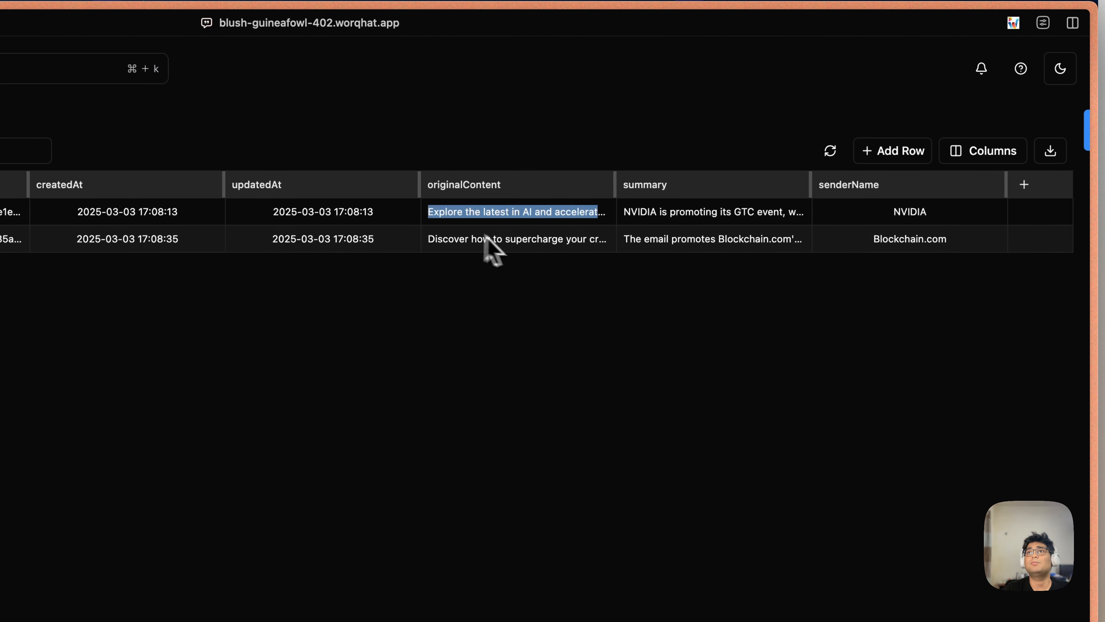
triple_click(654, 240)
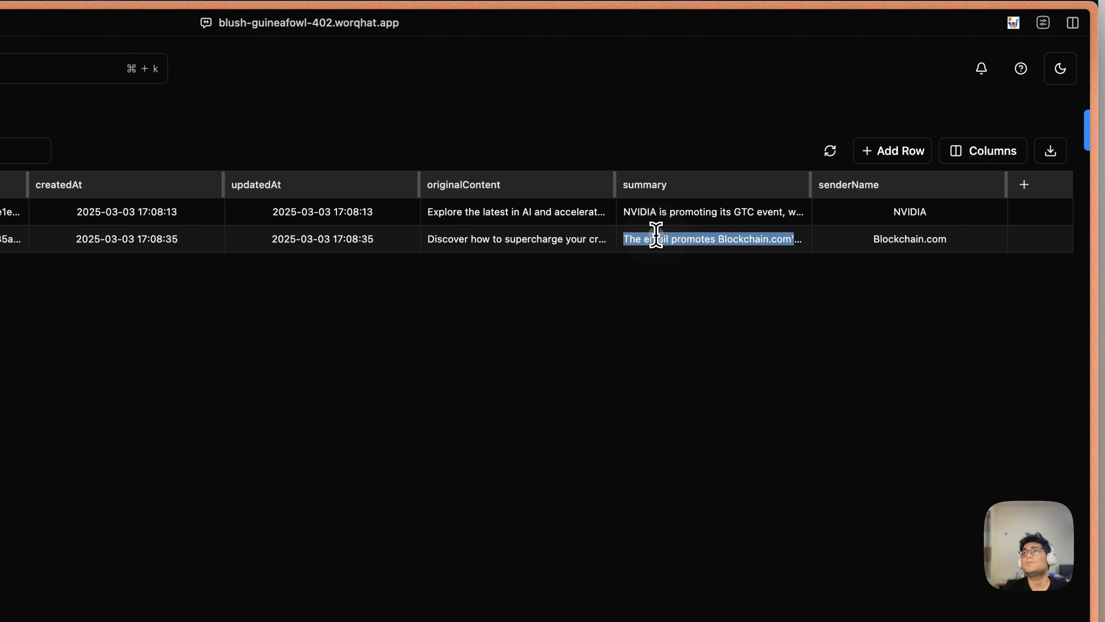
triple_click(881, 240)
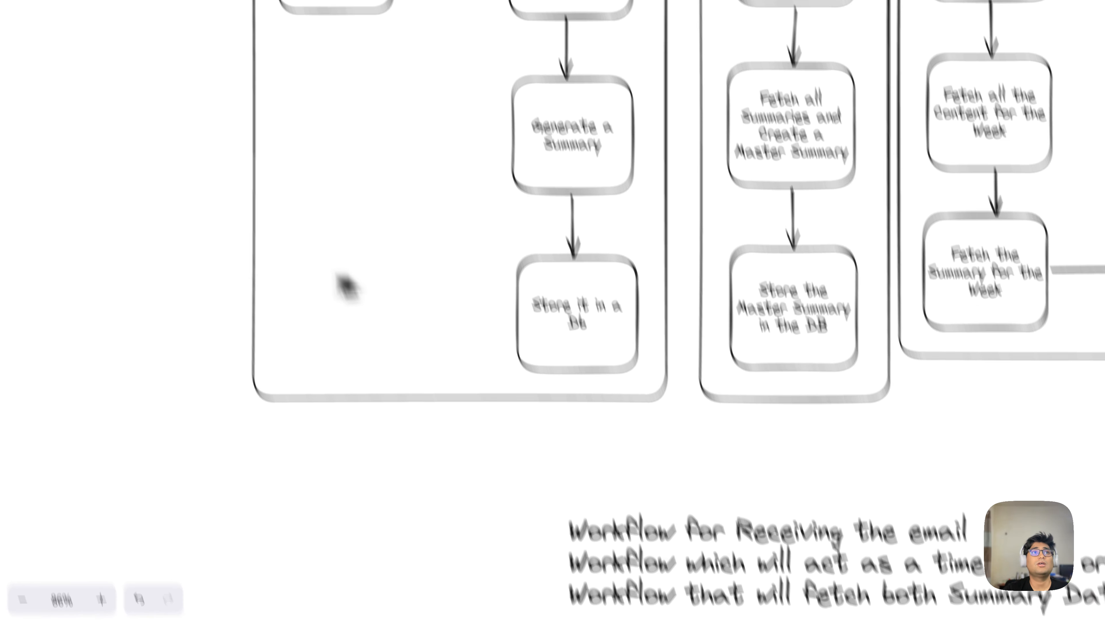
Switch to the Excalidraw diagram and insert a green check mark emoji at the email-receiving workflow's group.
drag(264, 284, 259, 344)
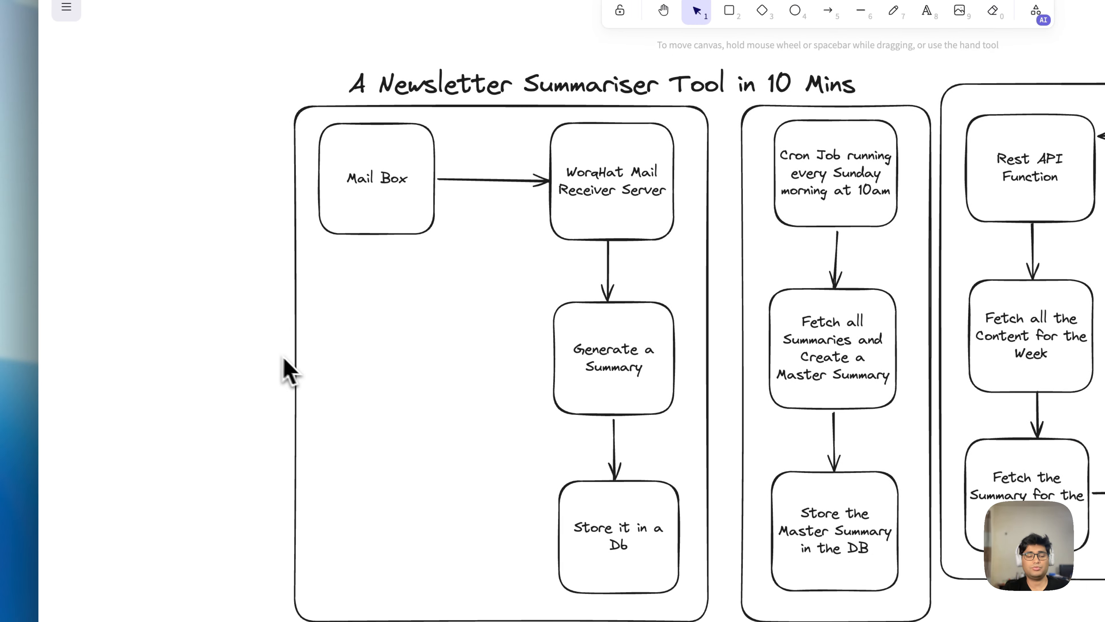
key(alt+space)
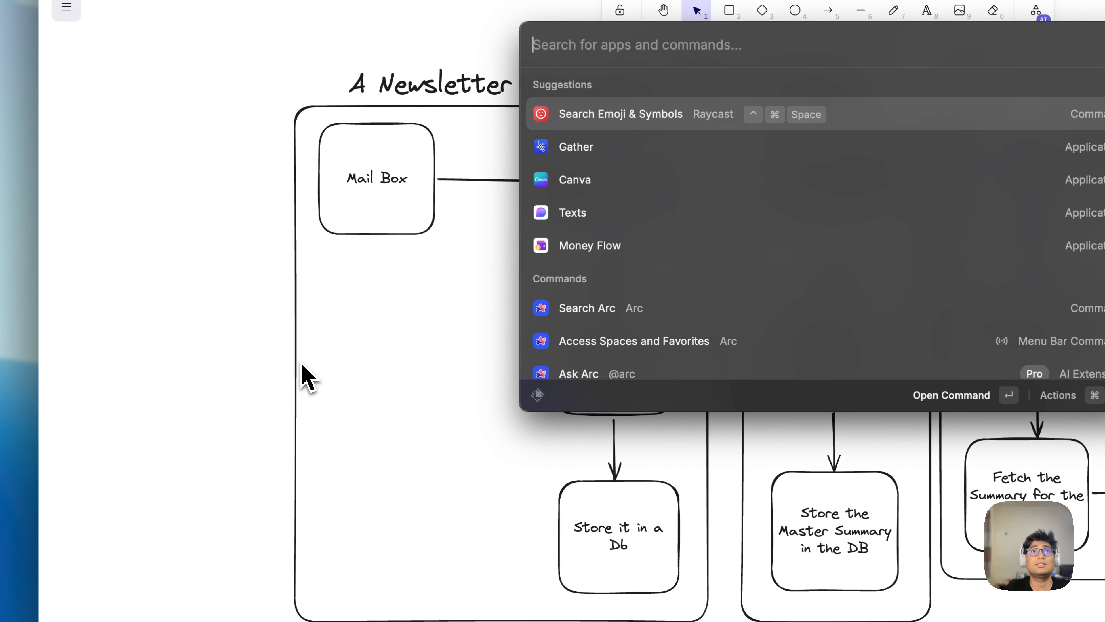
key(Return)
text(check)
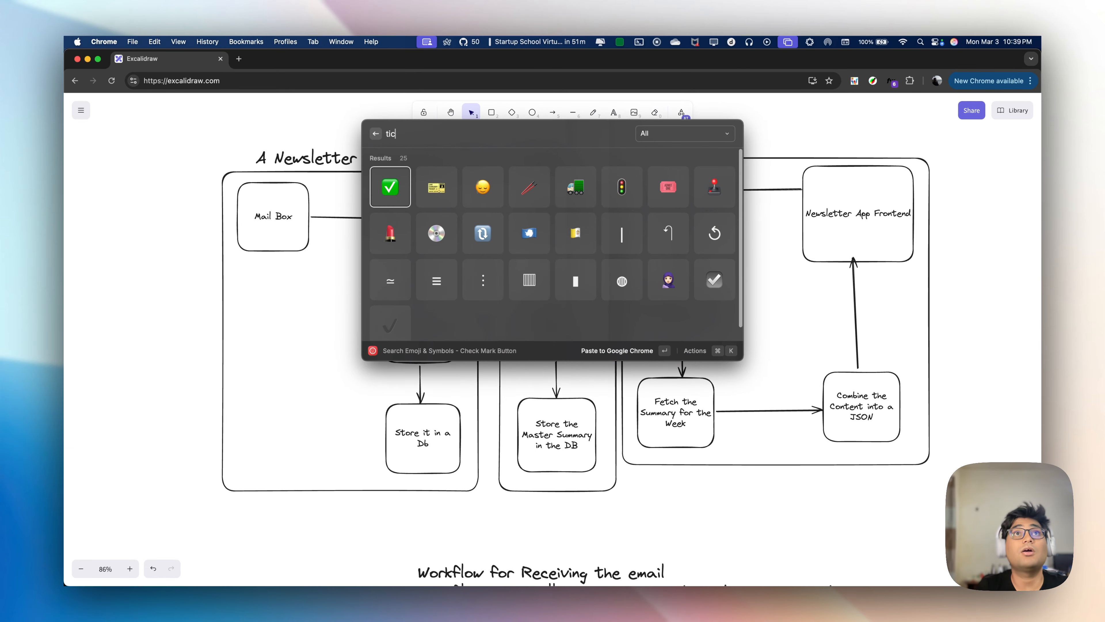
key(Return)
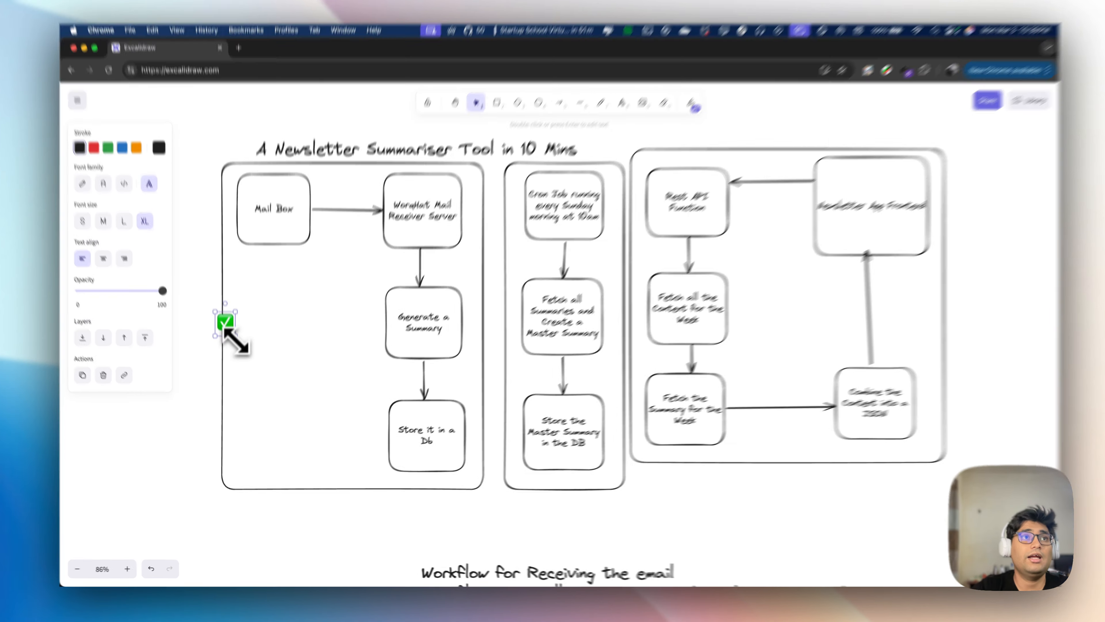
Enlarge the check mark emoji and place it in the first workflow group, below the Mail Box.
drag(236, 340, 412, 560)
drag(386, 380, 338, 283)
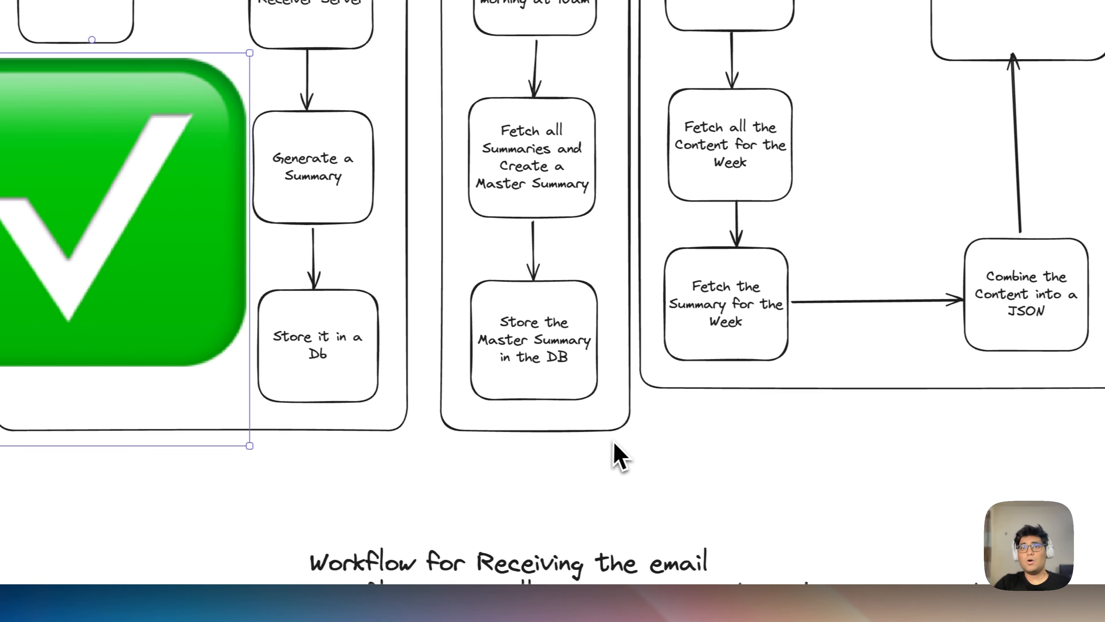
click(699, 454)
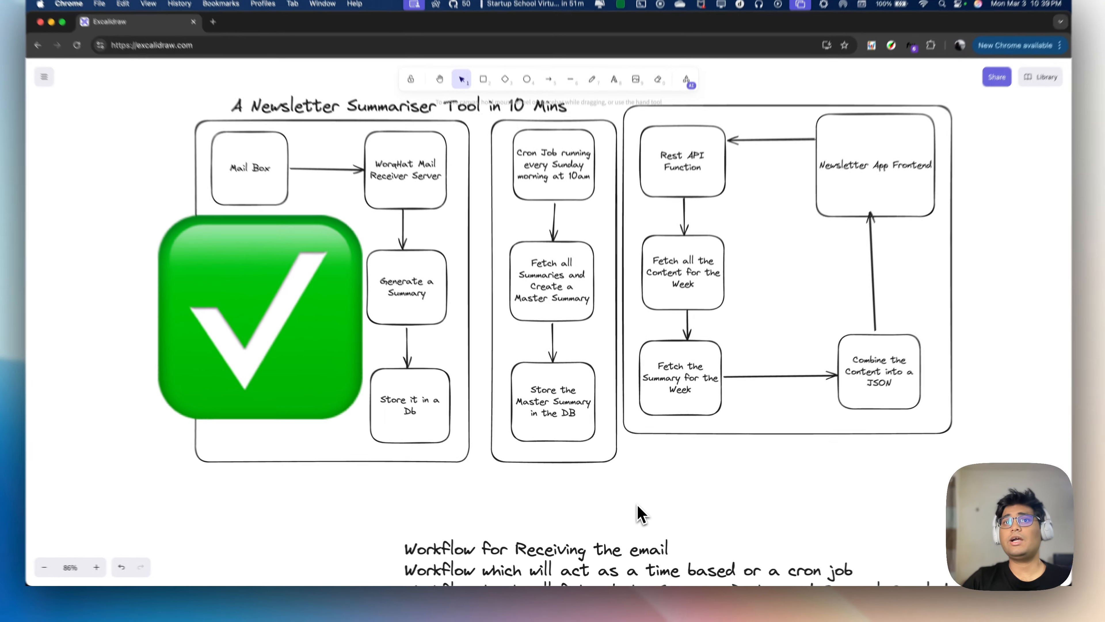
scroll(640, 514, down, 5)
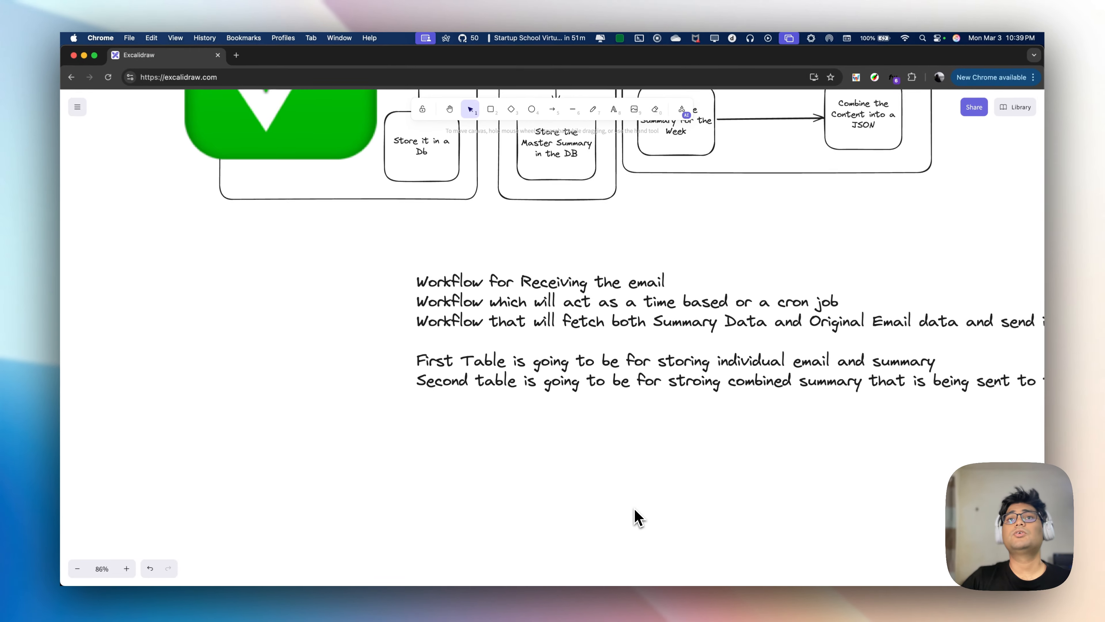
scroll(639, 514, up, 6)
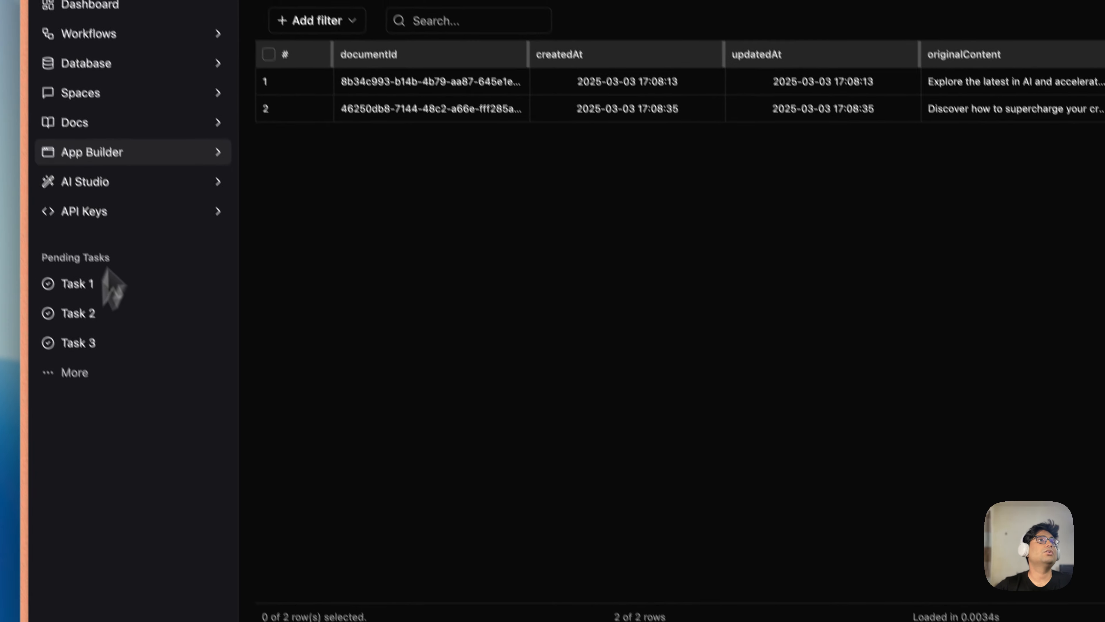
Switch back to WorqHat's Workflows page and start a new workflow named "Summary Workflow".
click(131, 35)
click(124, 70)
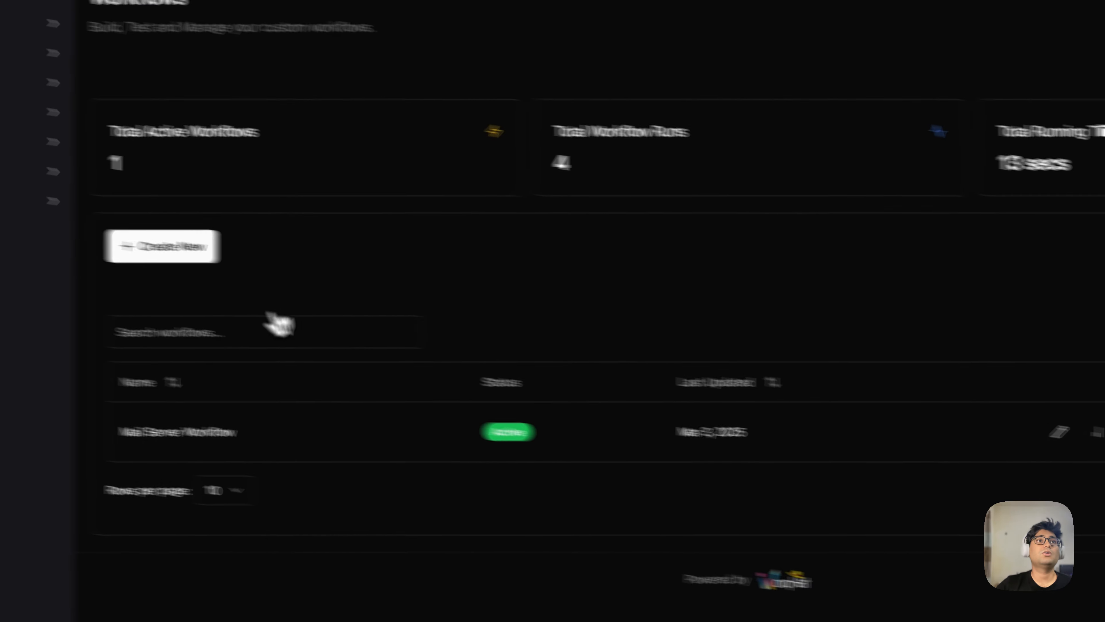
click(162, 246)
click(562, 333)
text(Su)
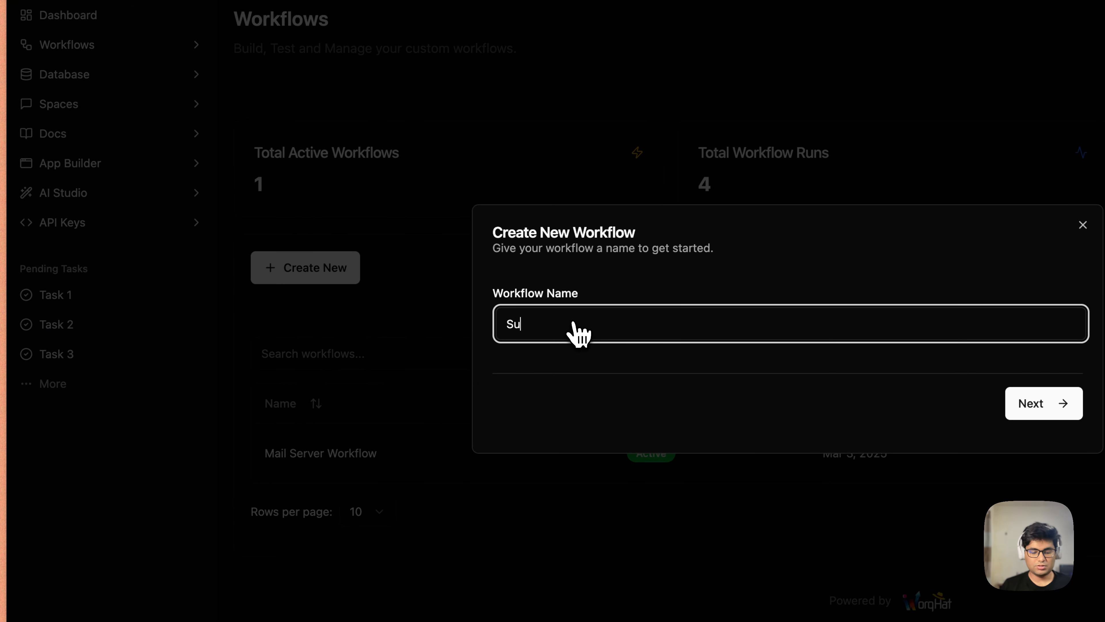
text(mmary Workf)
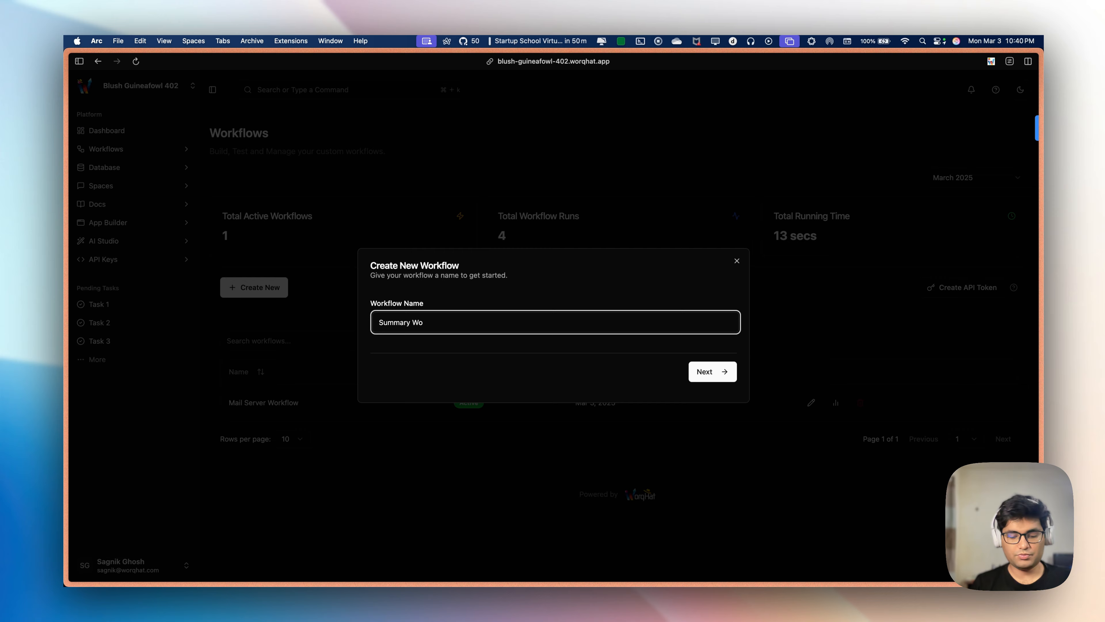
text(low)
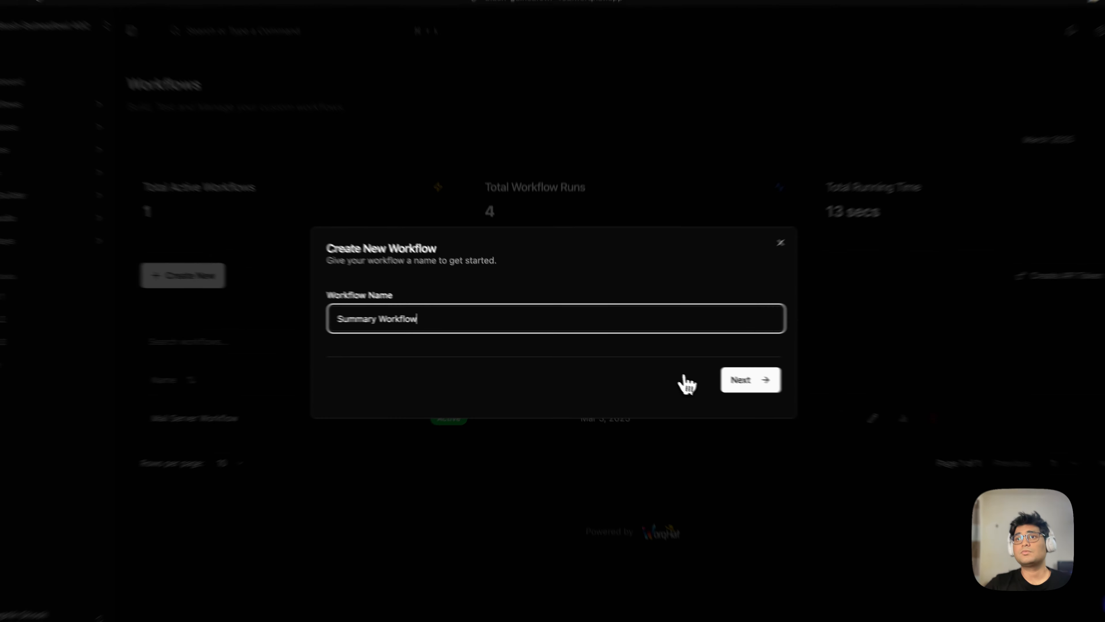
click(707, 371)
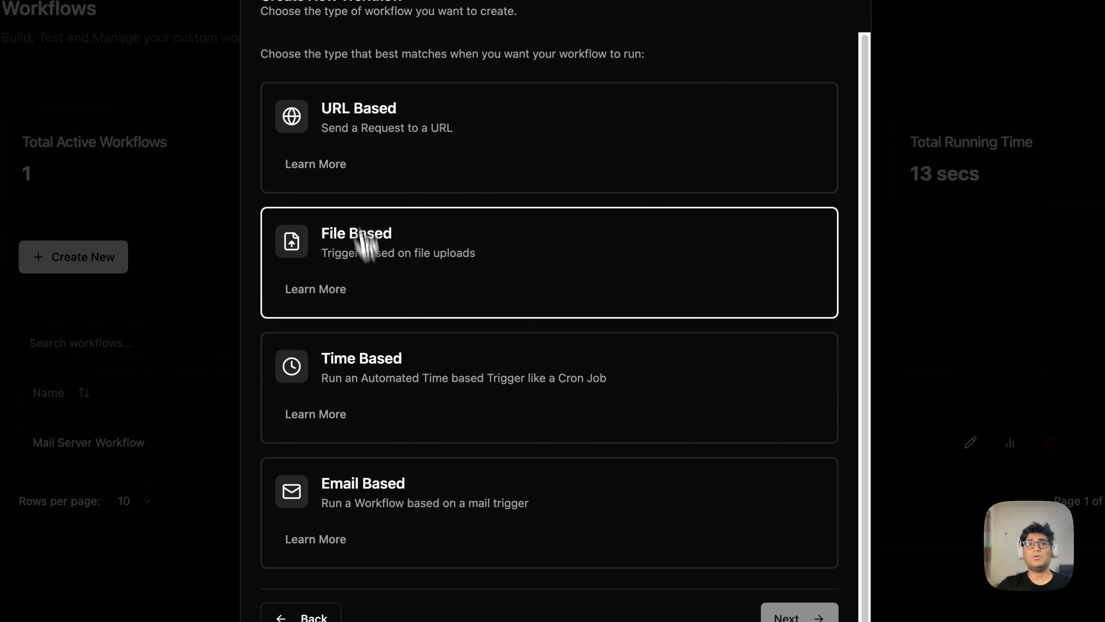
Set the new workflow's type to Time Based and finish creating it.
click(324, 388)
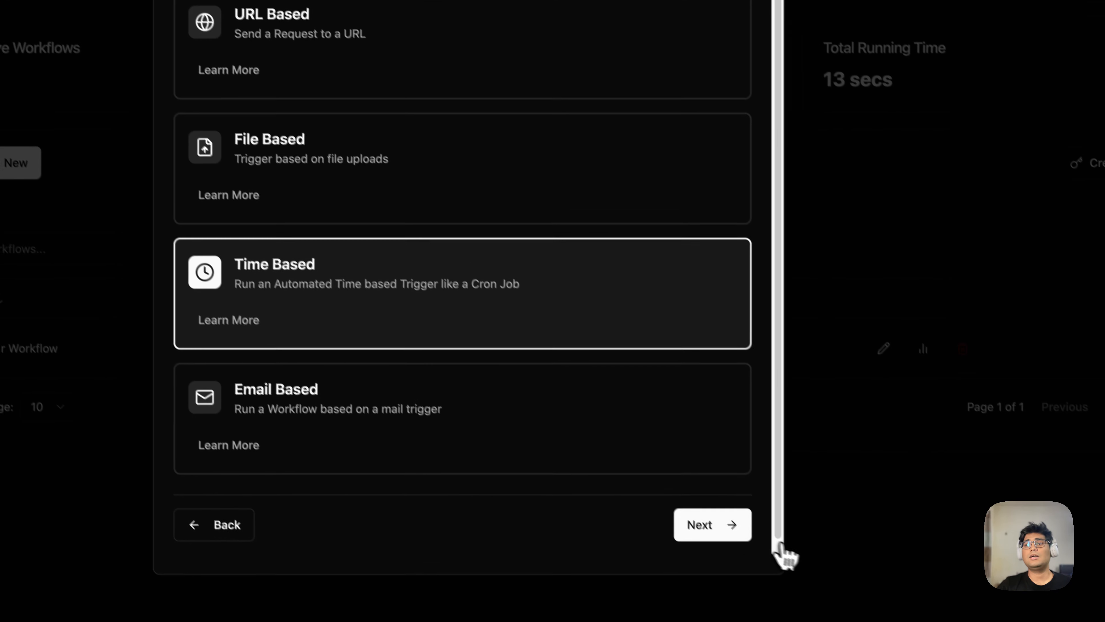
click(789, 616)
click(705, 451)
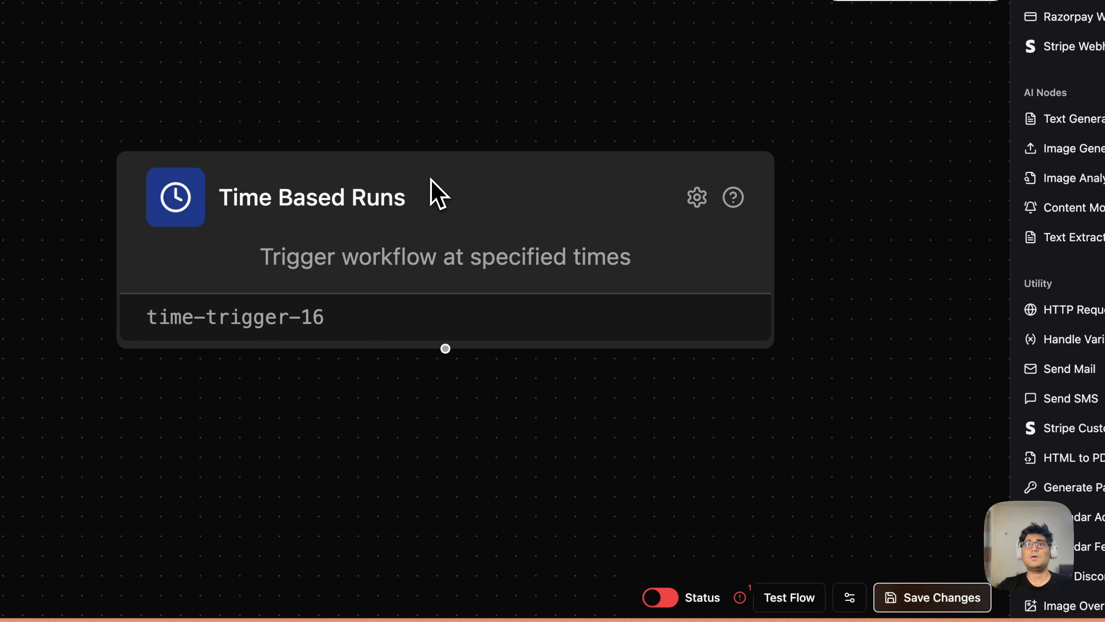
Set the Time Based Runs trigger's interval to "every sunday at 10 am", check the trigger and save the node settings.
scroll(432, 180, down, 2)
drag(508, 392, 458, 316)
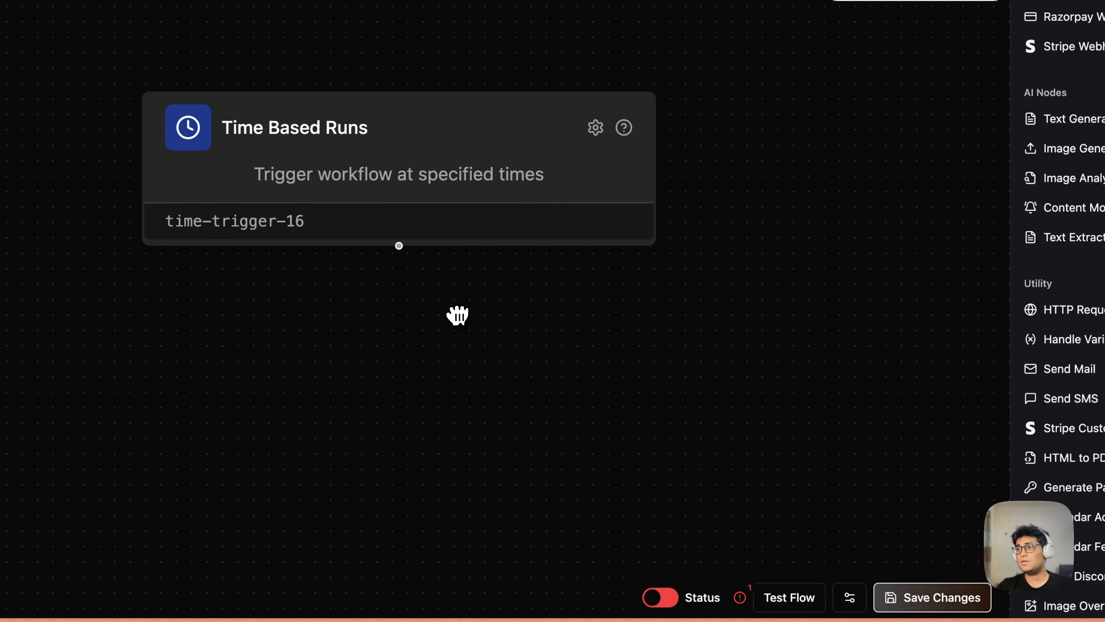
click(595, 127)
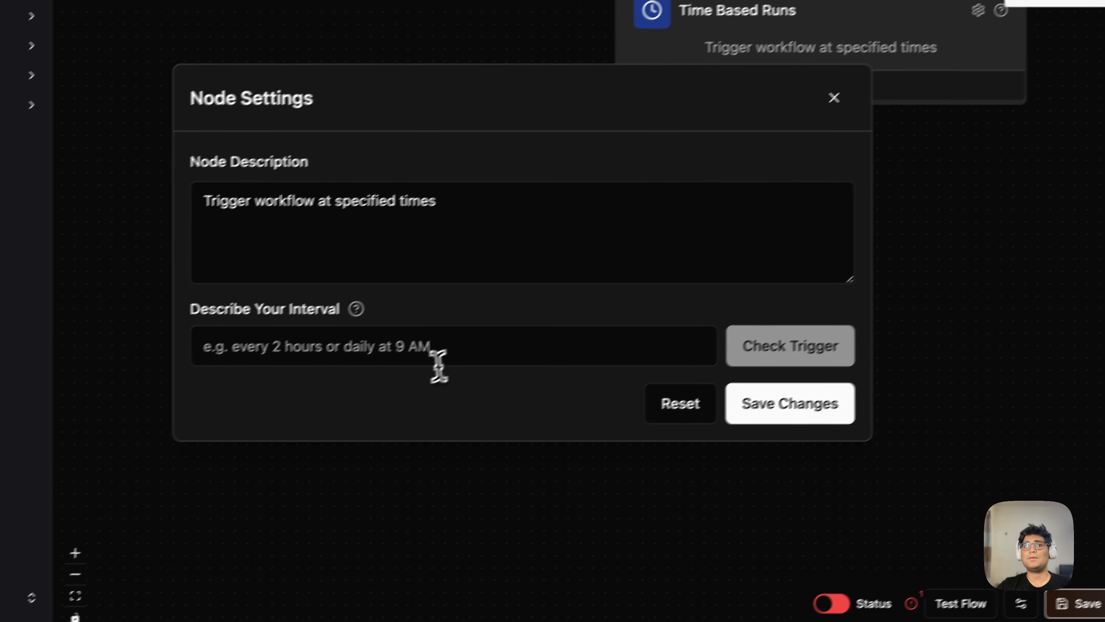
click(435, 355)
text(ev)
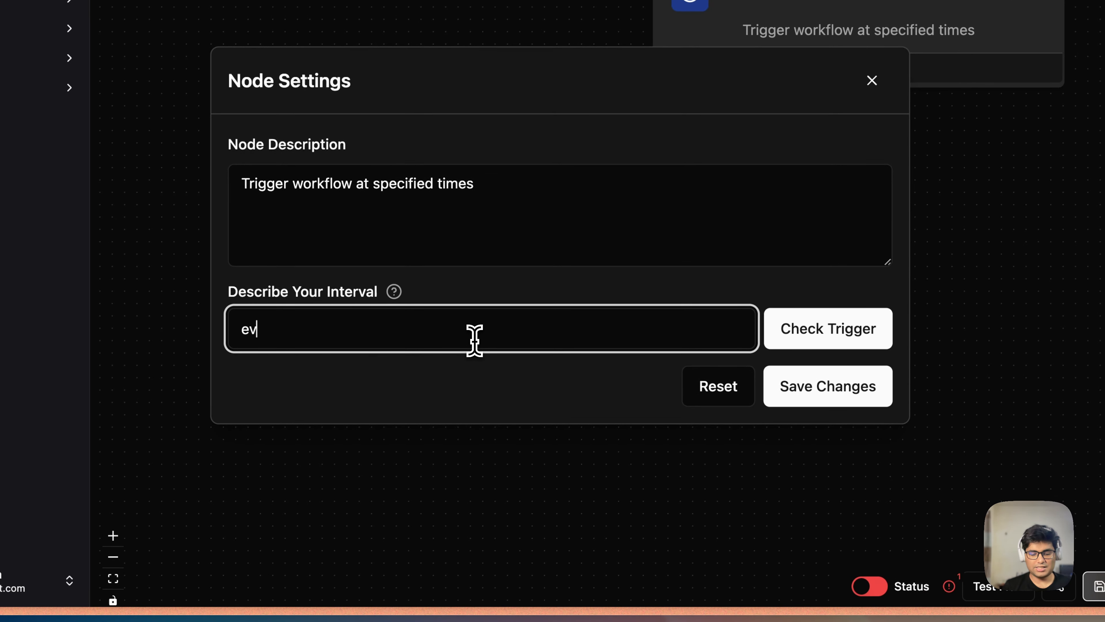
text(ery sunday at 10)
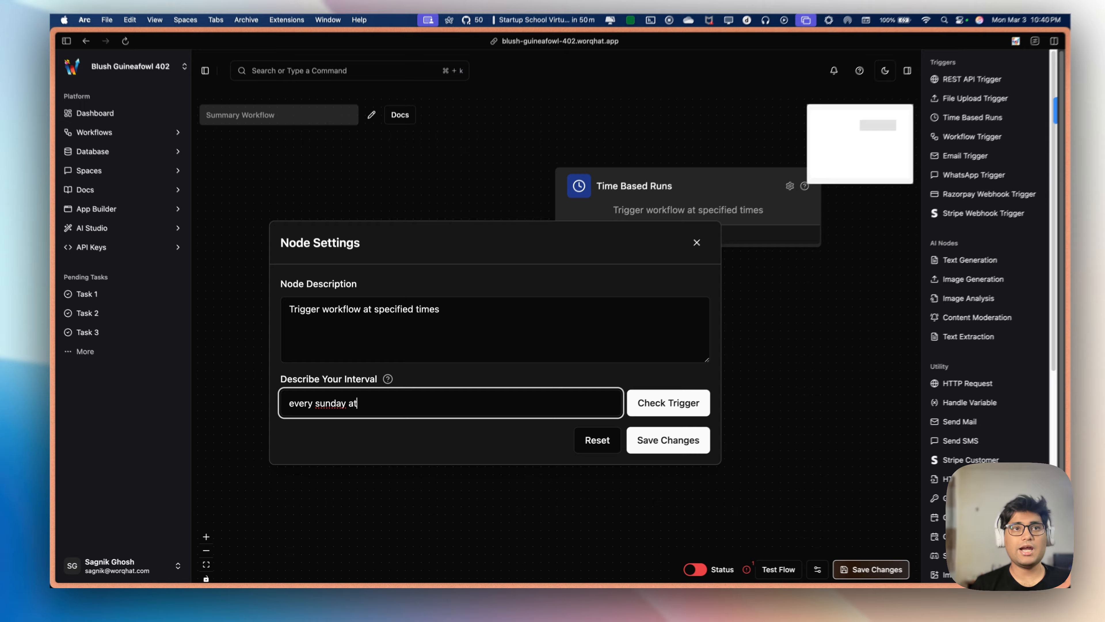
text( am)
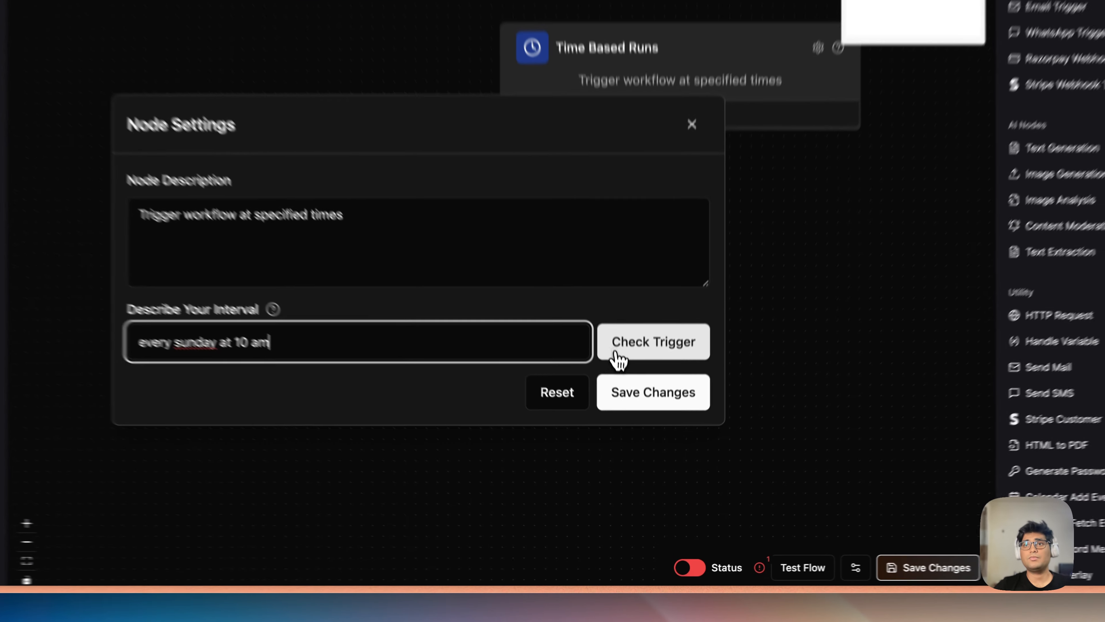
click(640, 411)
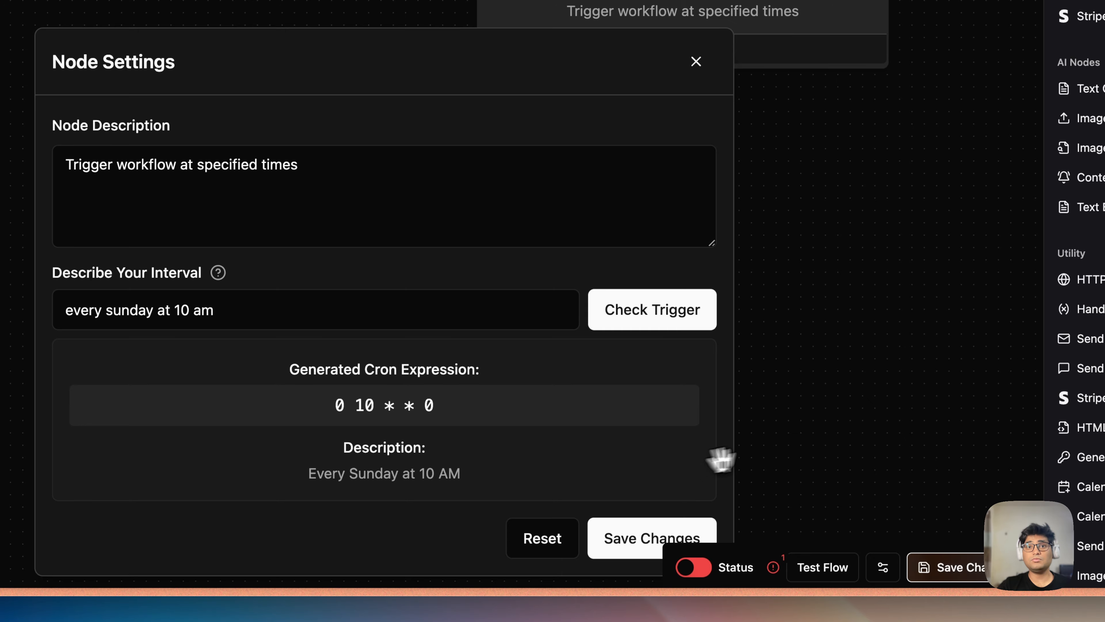
scroll(720, 458, down, 5)
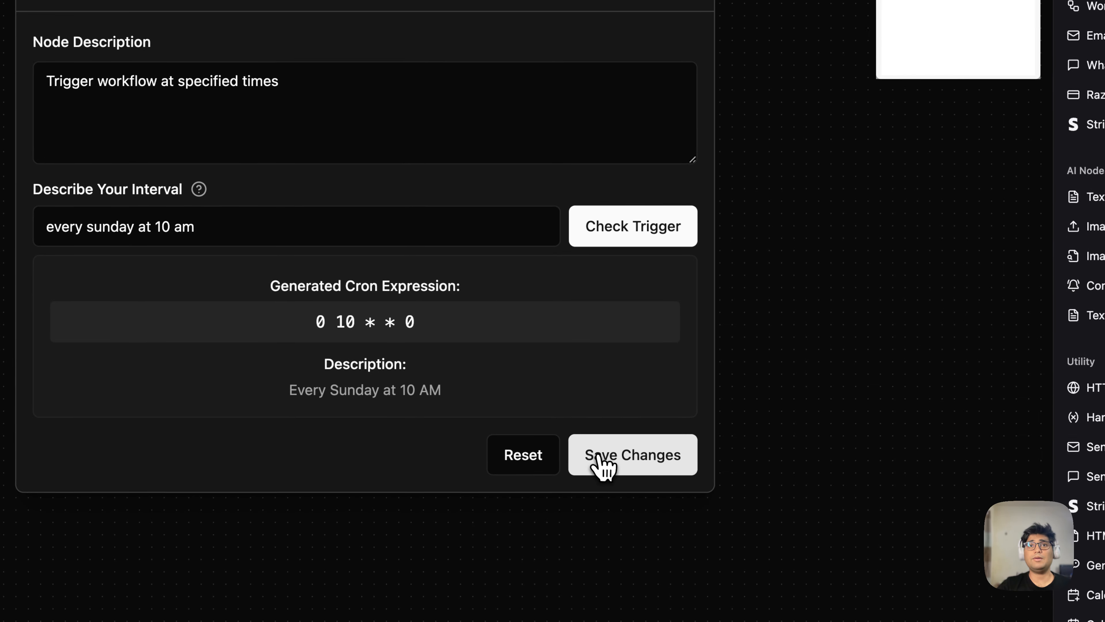
click(614, 465)
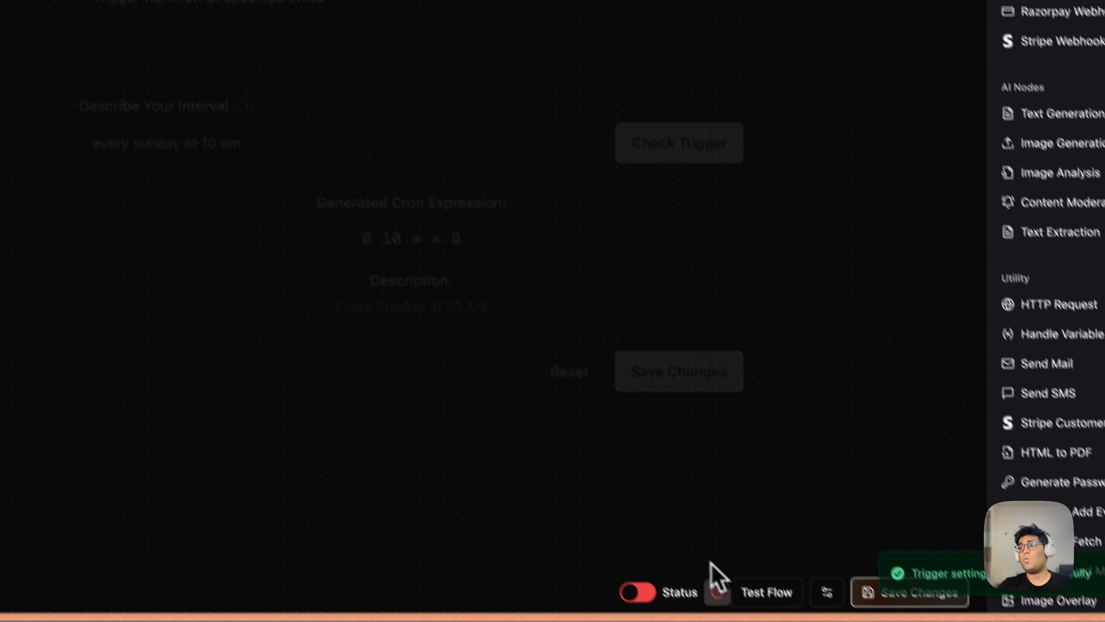
drag(585, 232, 478, 237)
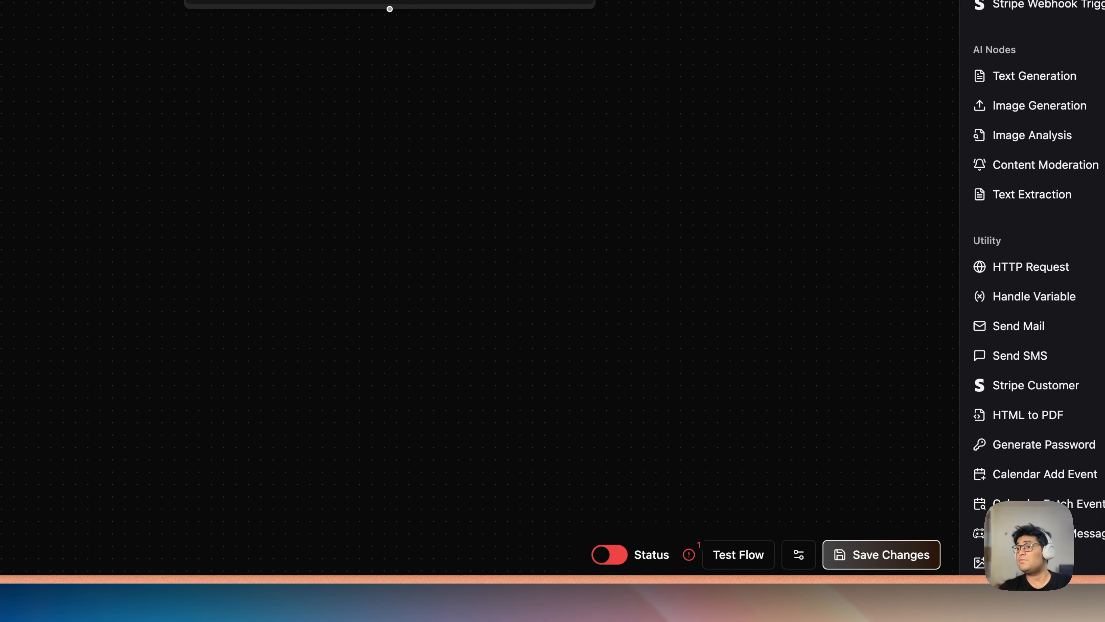
scroll(1002, 213, down, 10)
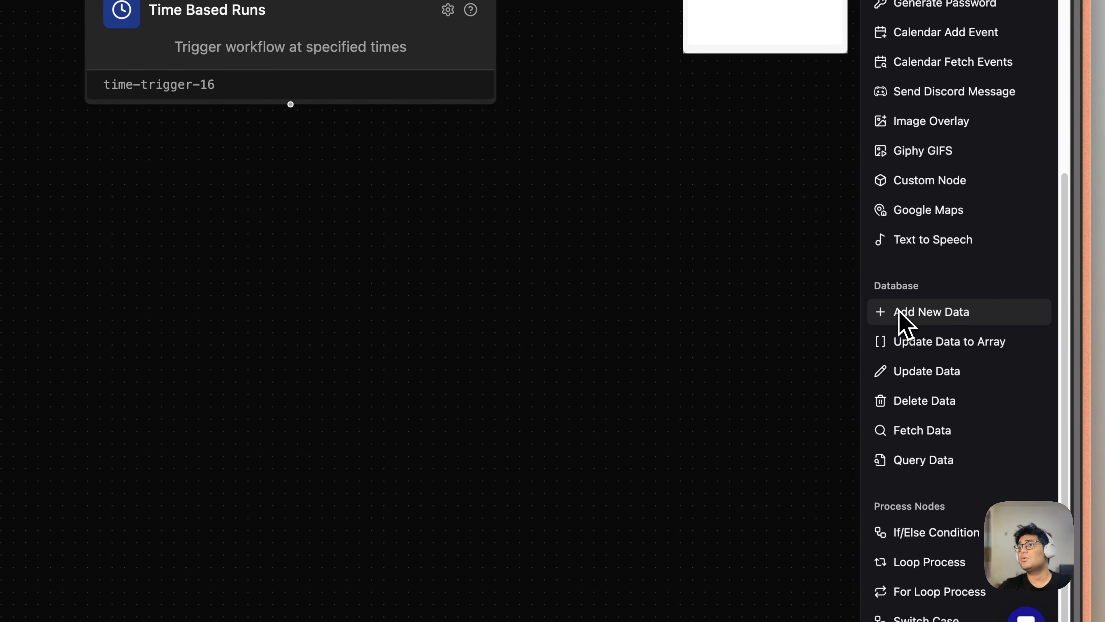
drag(900, 430, 230, 222)
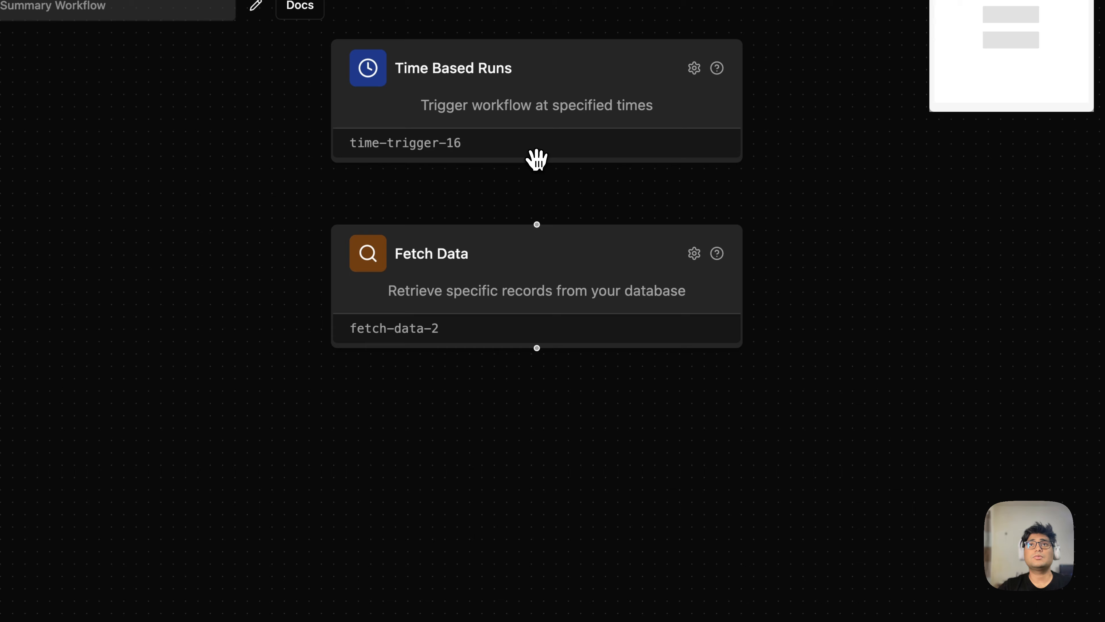
click(694, 253)
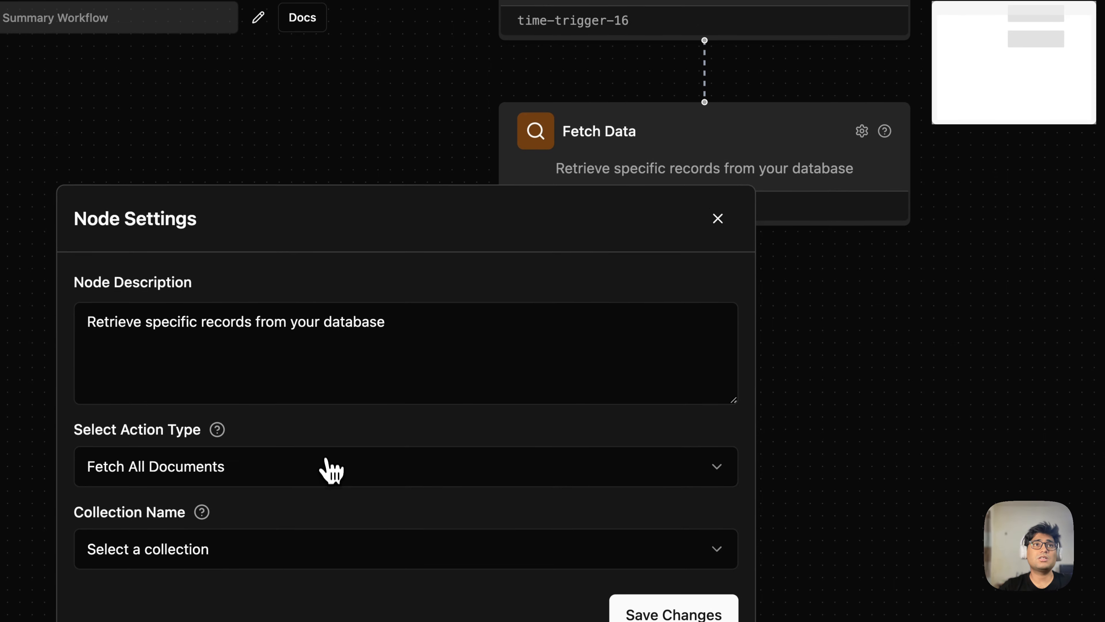
click(266, 347)
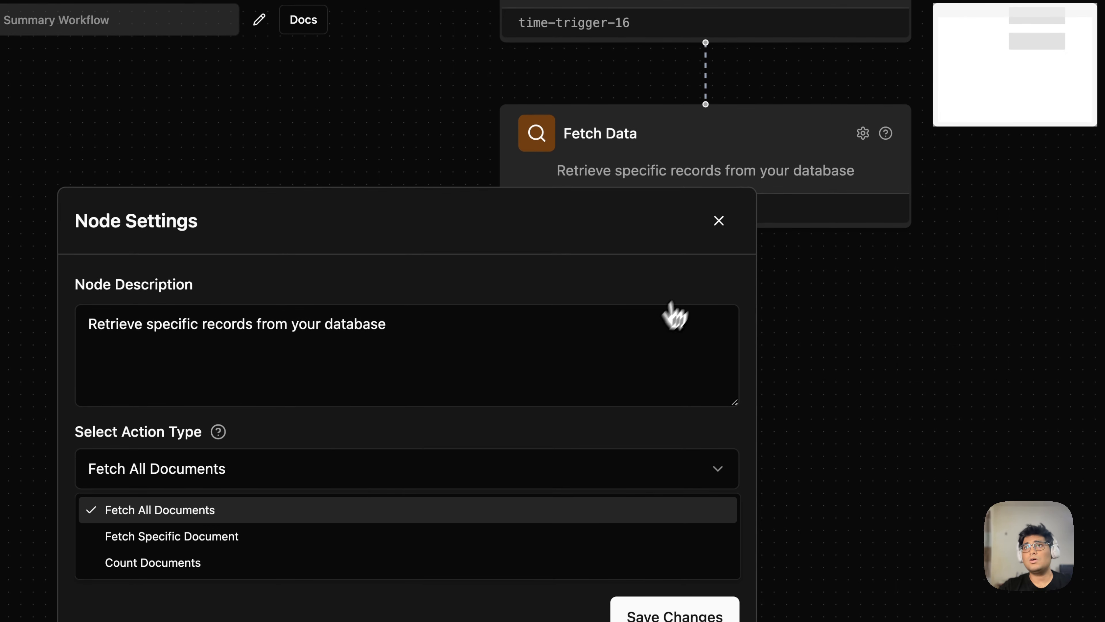
click(718, 221)
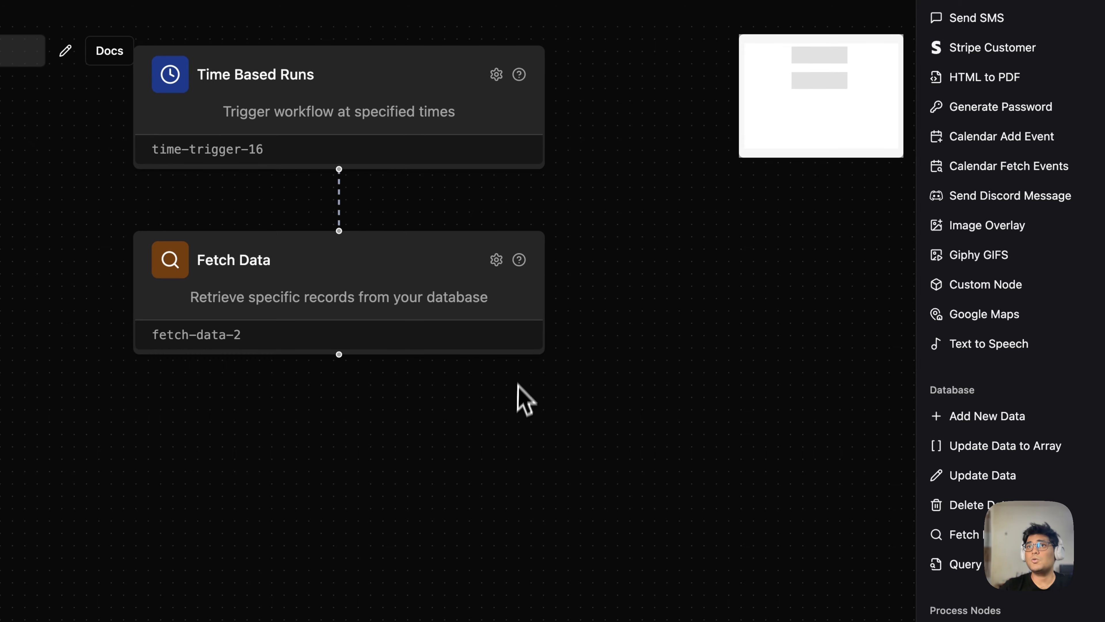
click(519, 335)
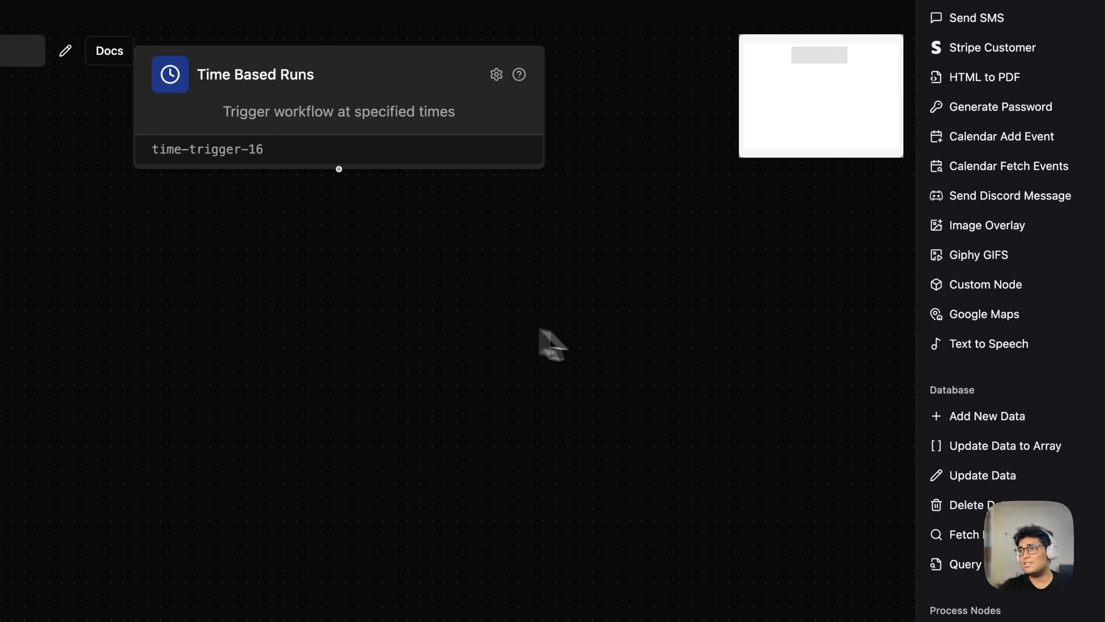
Add a Query Data node below the Time Based Runs trigger and connect the trigger to it.
drag(968, 571, 229, 253)
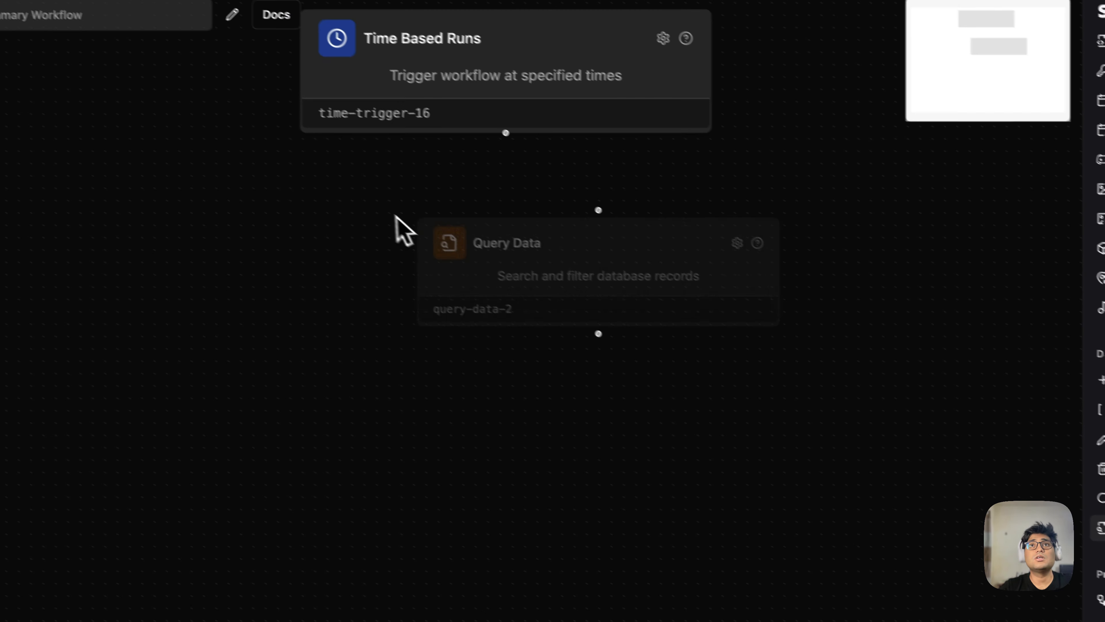
drag(491, 250, 405, 250)
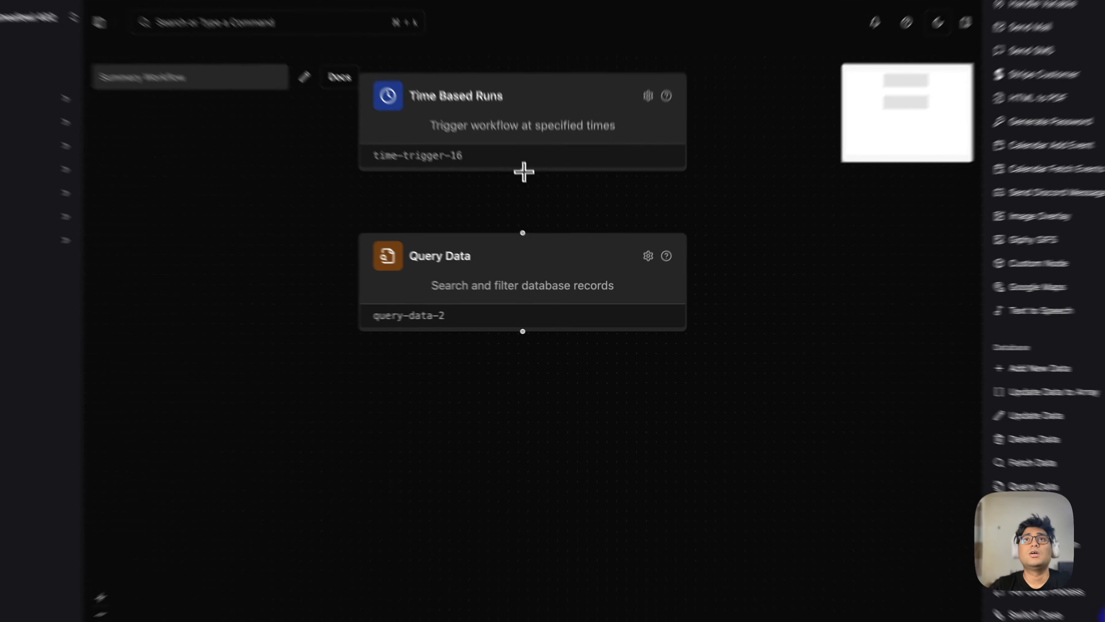
drag(540, 205, 541, 253)
Set the Query Data node's query type to Natural Language Query and its collection to MailTable.
click(659, 238)
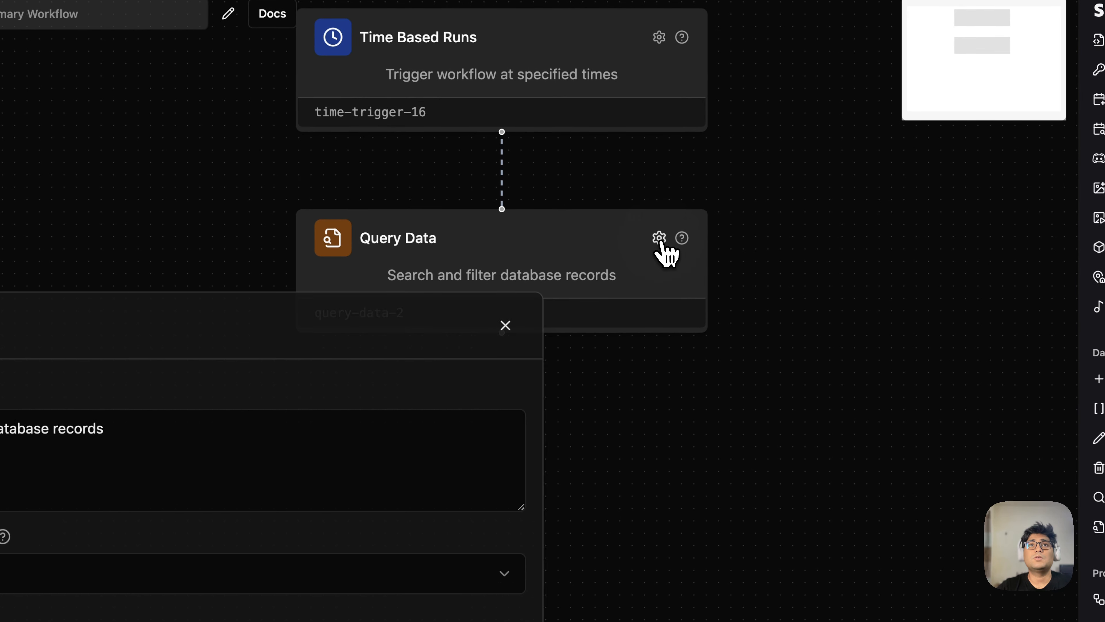
drag(637, 464, 767, 340)
click(443, 434)
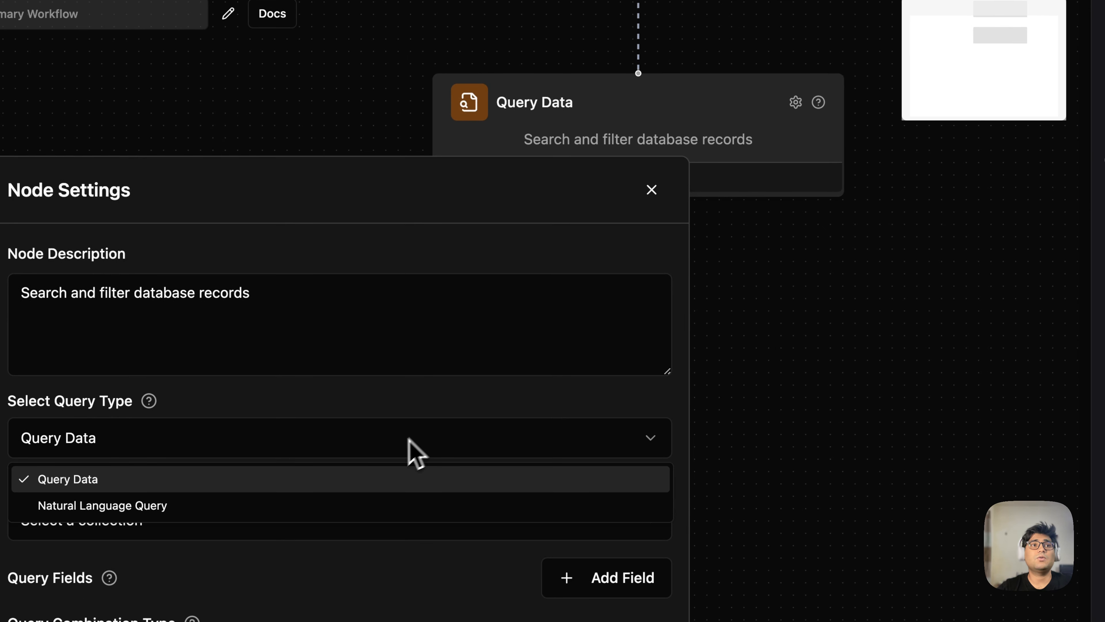
click(348, 505)
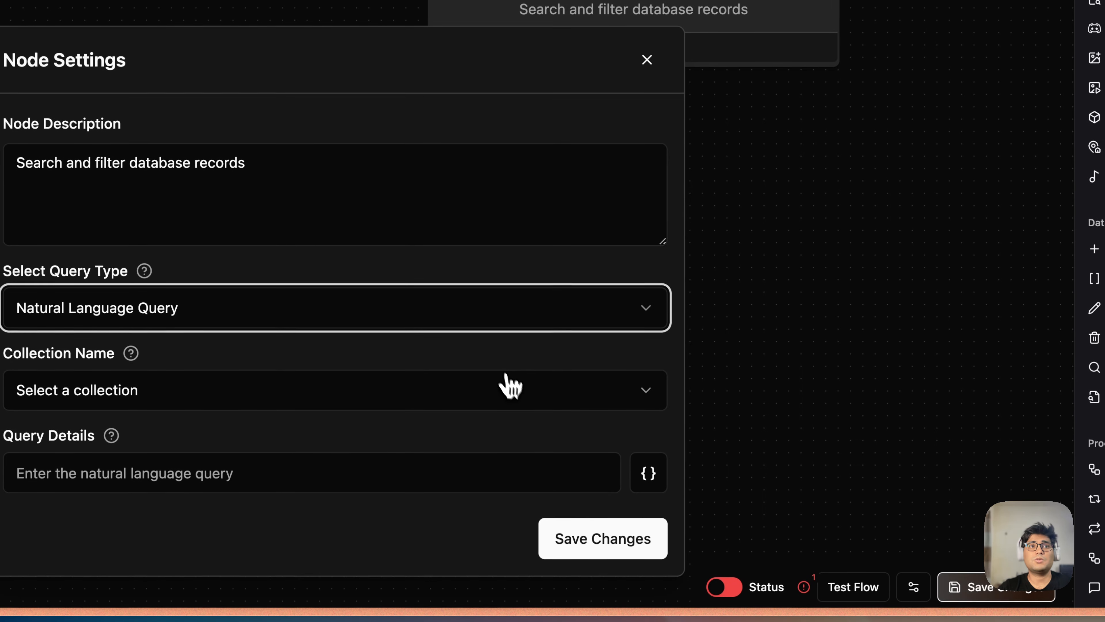
click(510, 387)
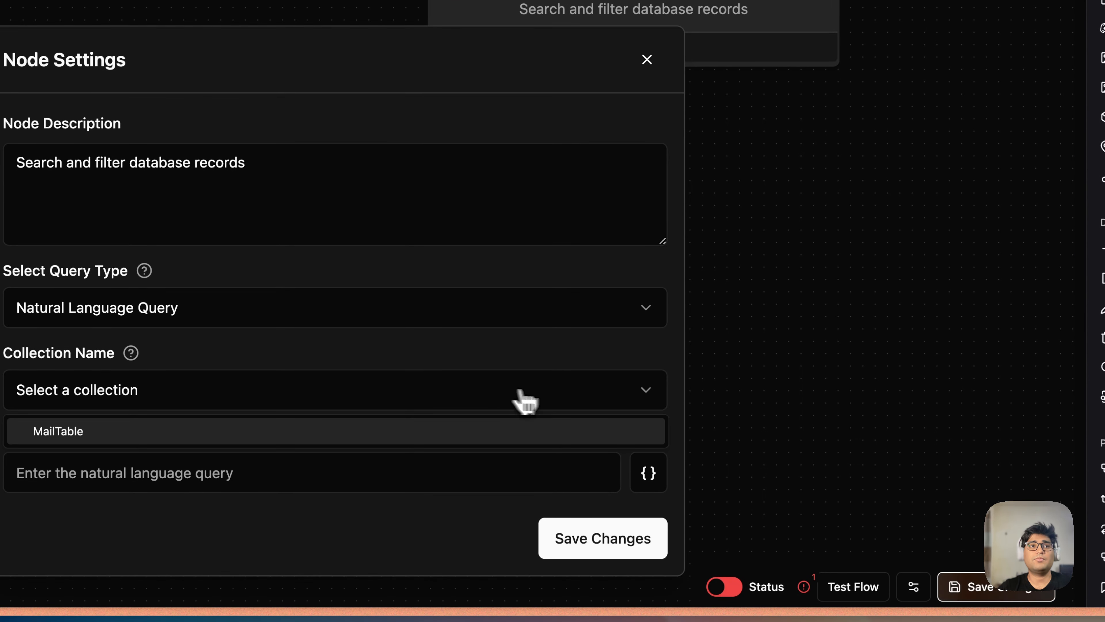
click(632, 431)
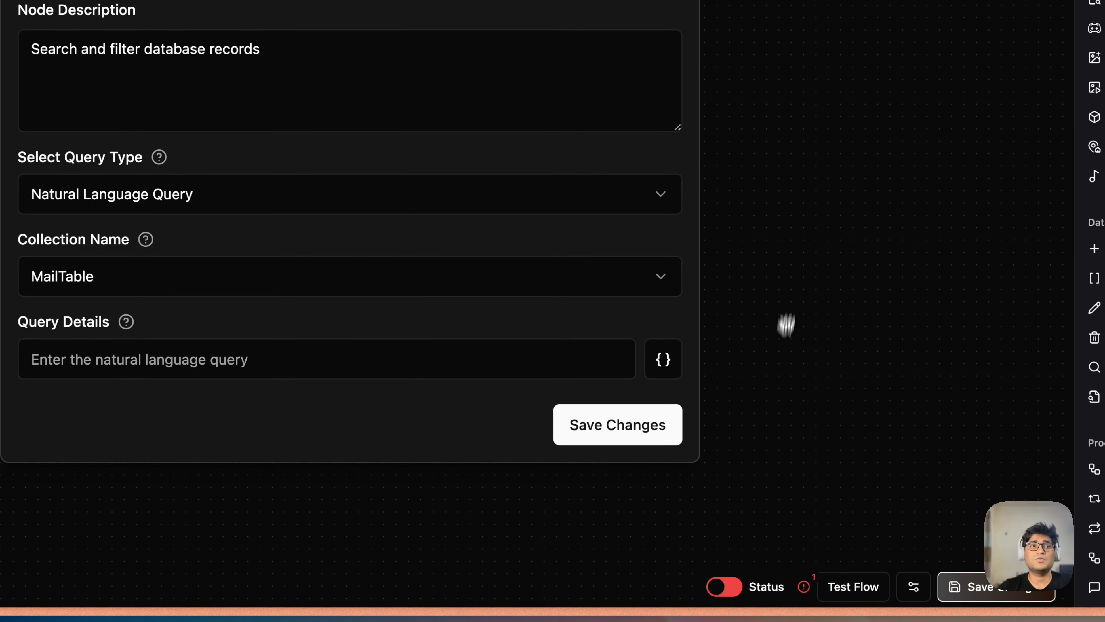
Enter the query details "Fetch me the summary and the sendername for the past 7 days", then save the node settings and the workflow.
click(517, 308)
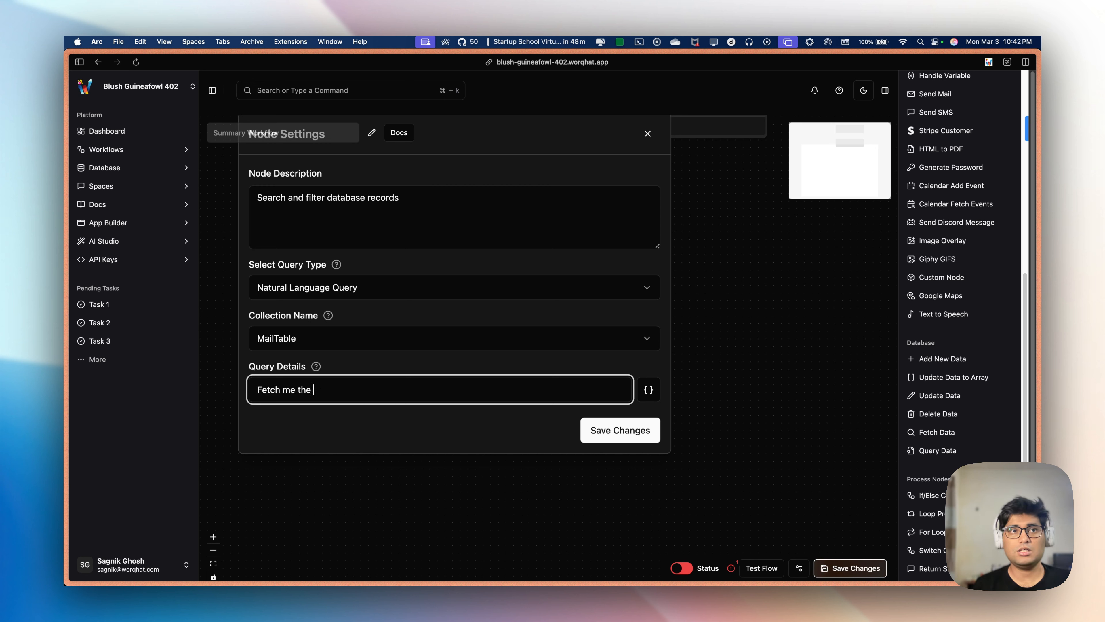
text(summary)
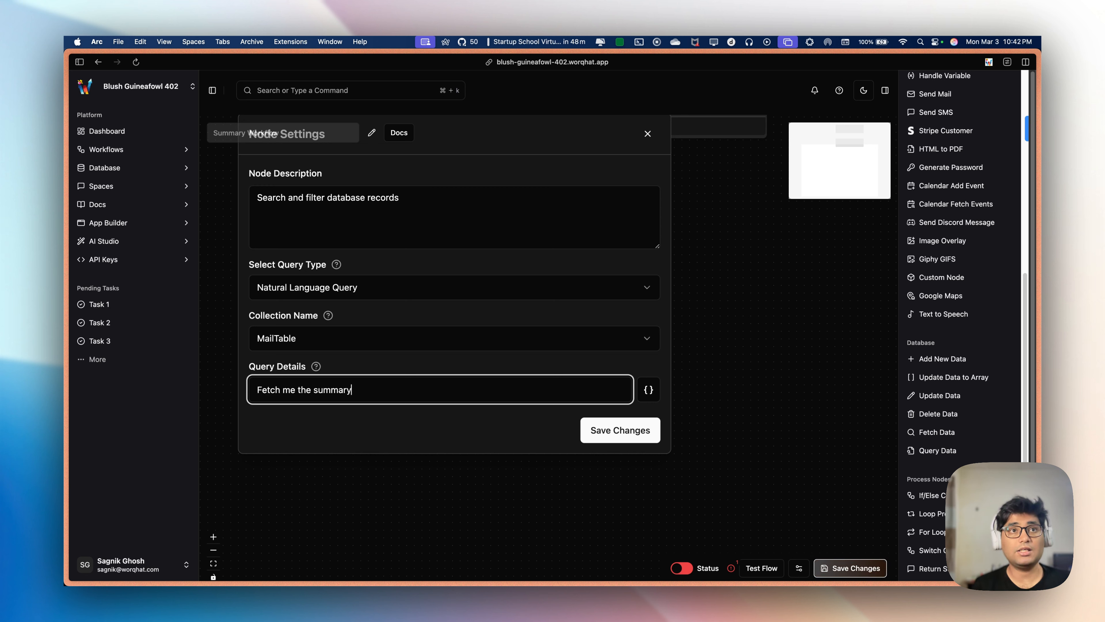
text( and the s)
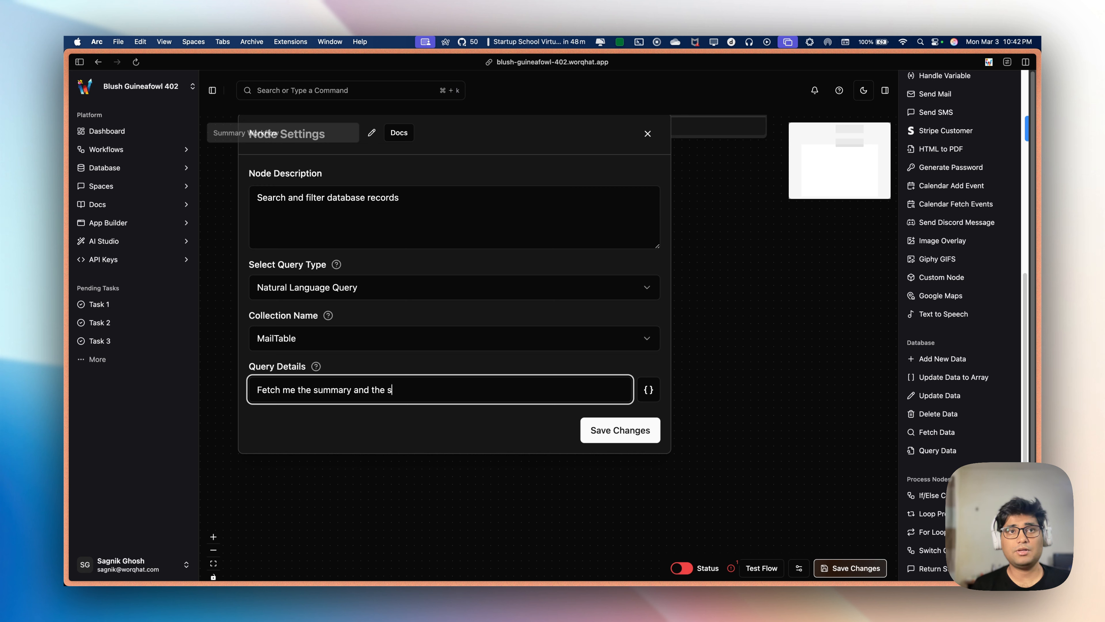
text(e)
text(nderna)
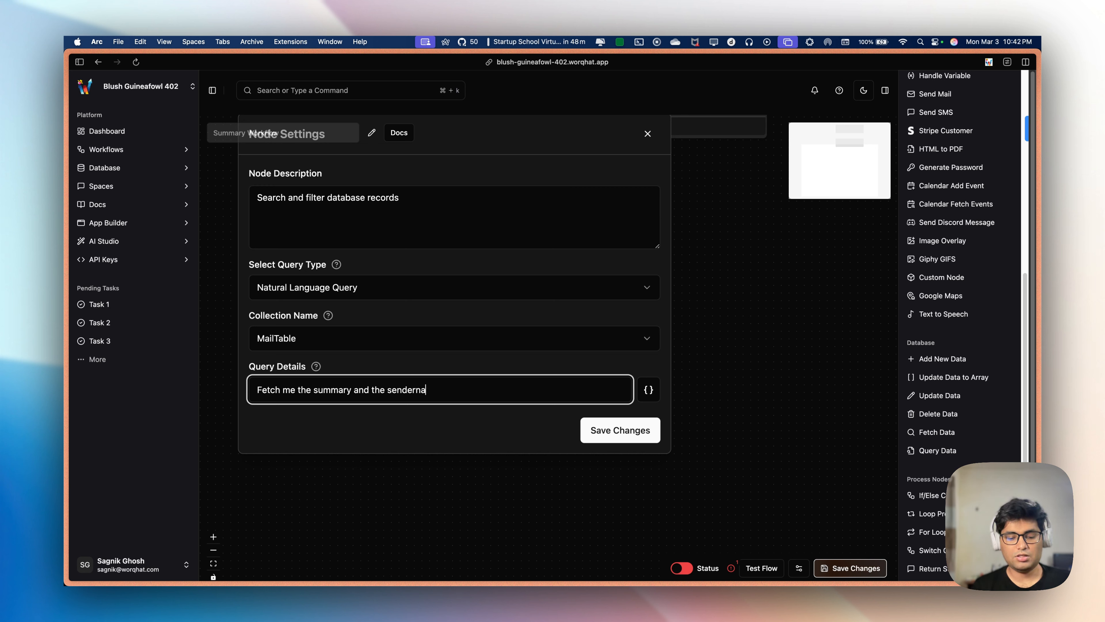
text(me for the p)
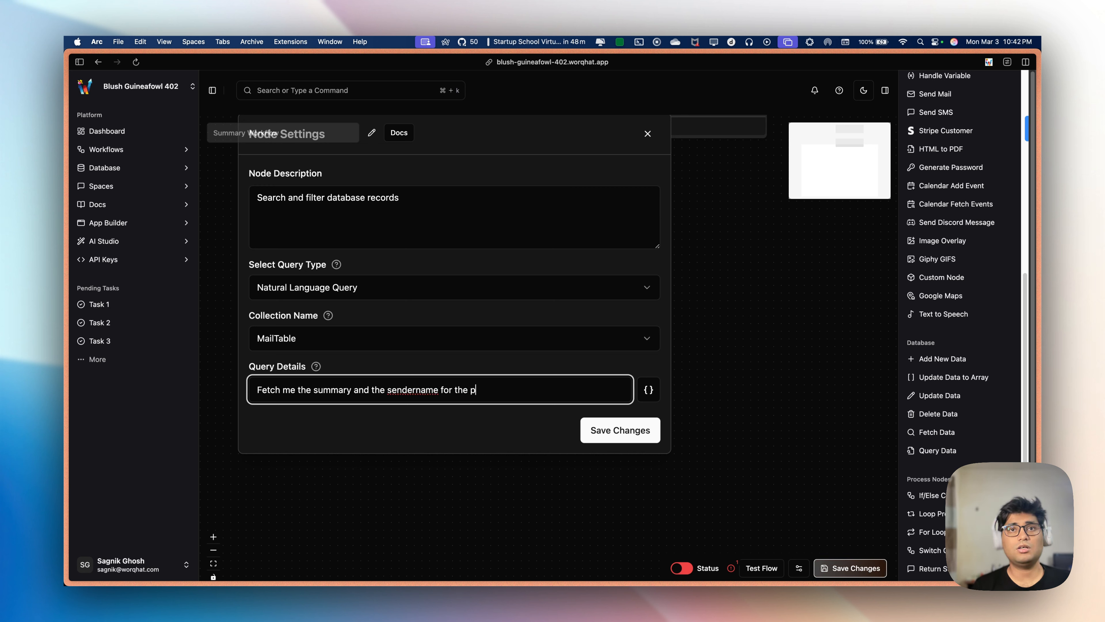
text(ast)
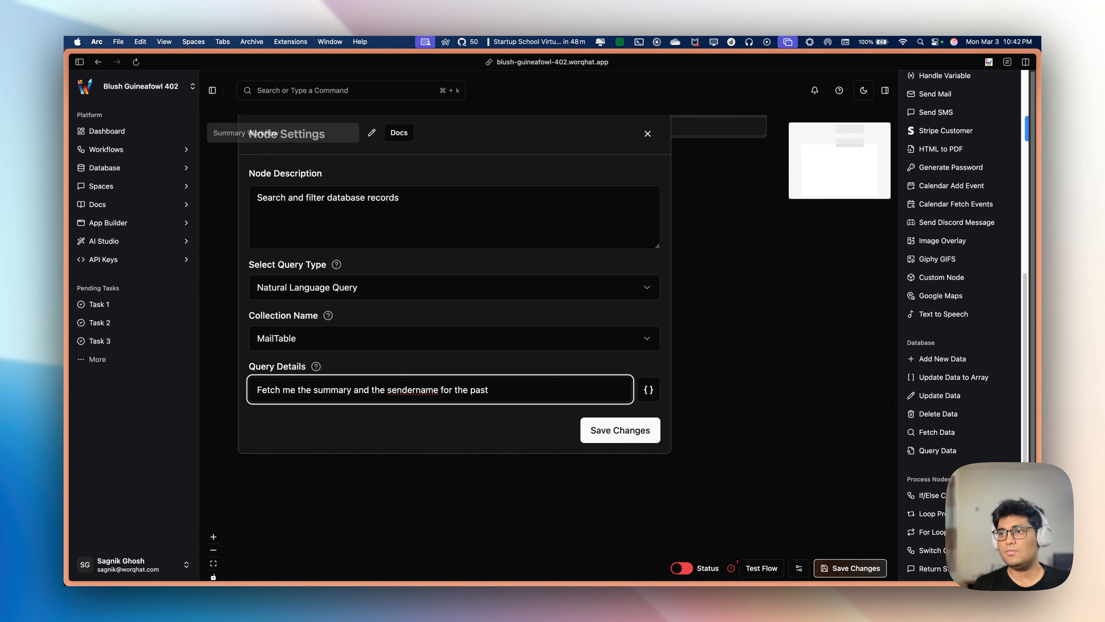
text( 7 days)
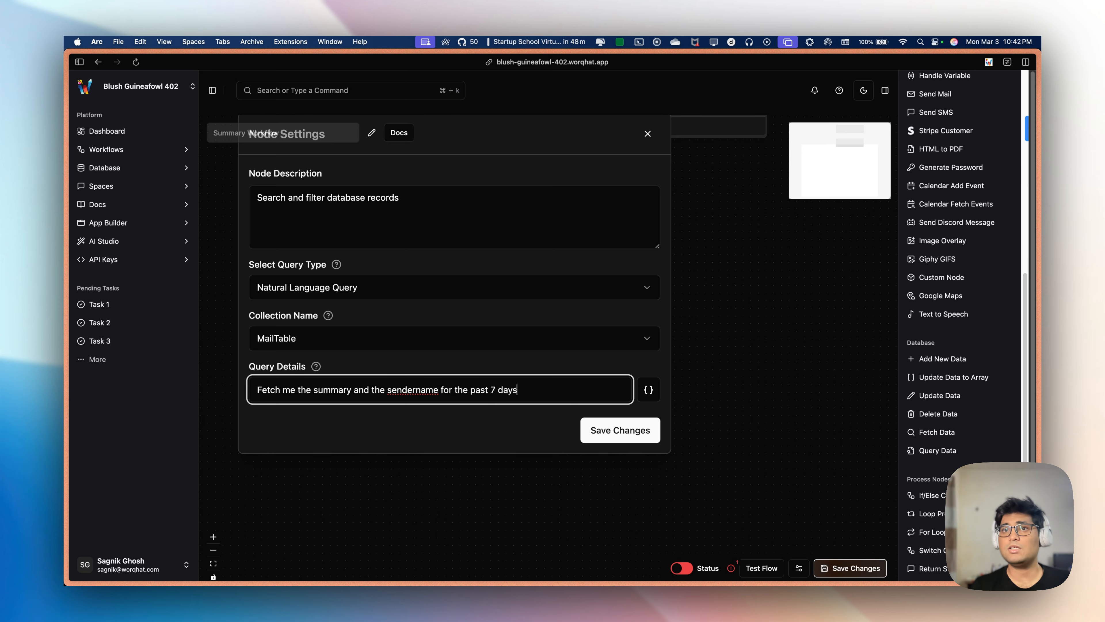
click(605, 430)
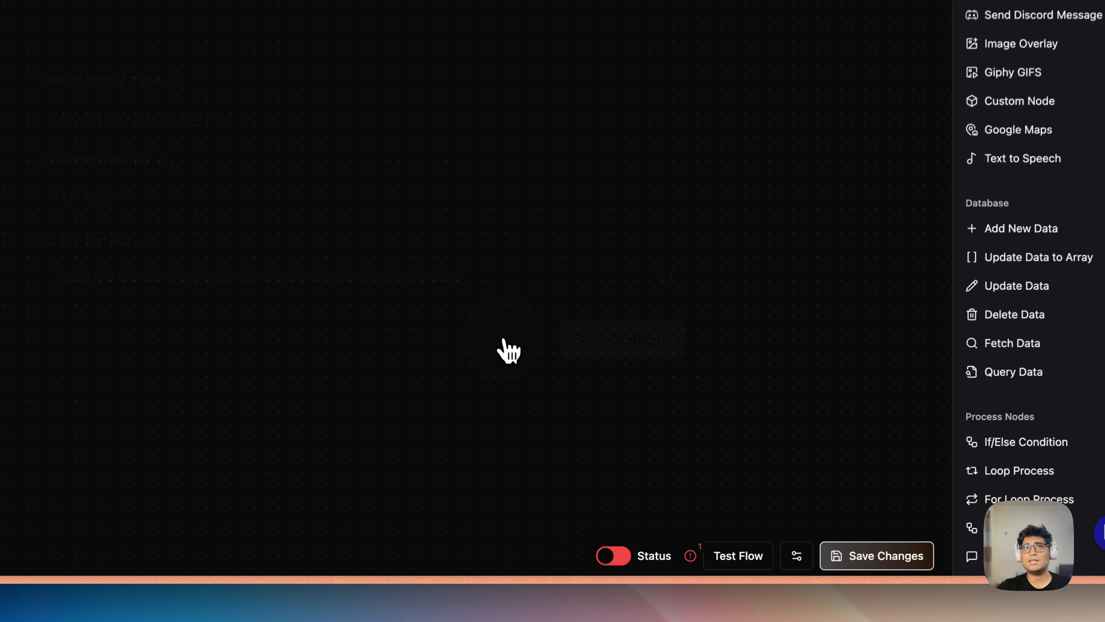
click(849, 556)
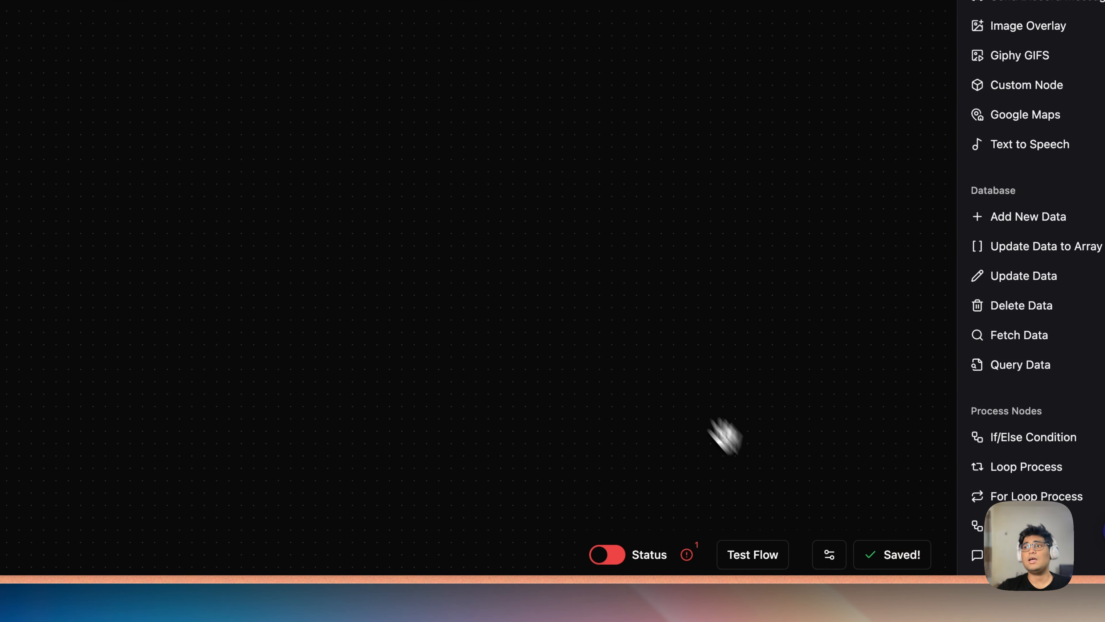
drag(483, 261, 546, 373)
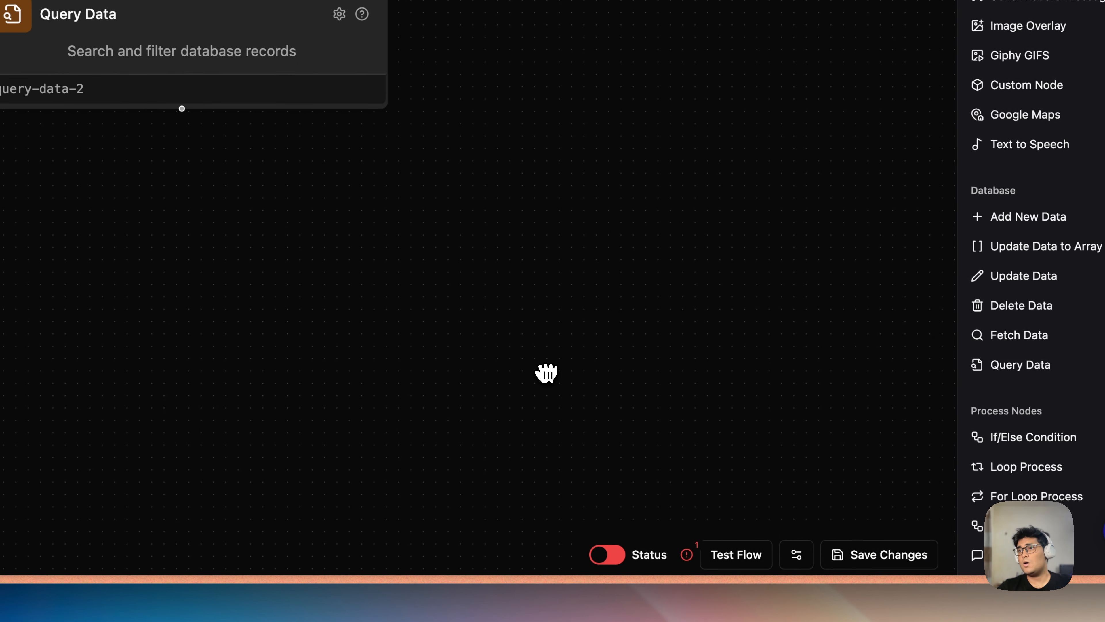
scroll(995, 227, up, 3)
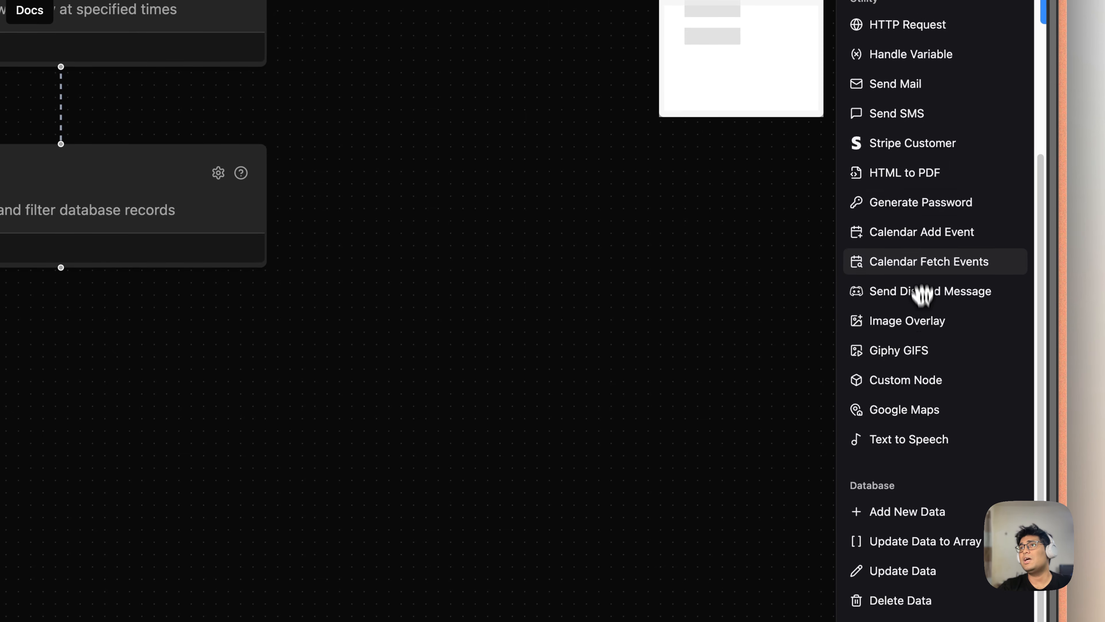
scroll(919, 244, up, 2)
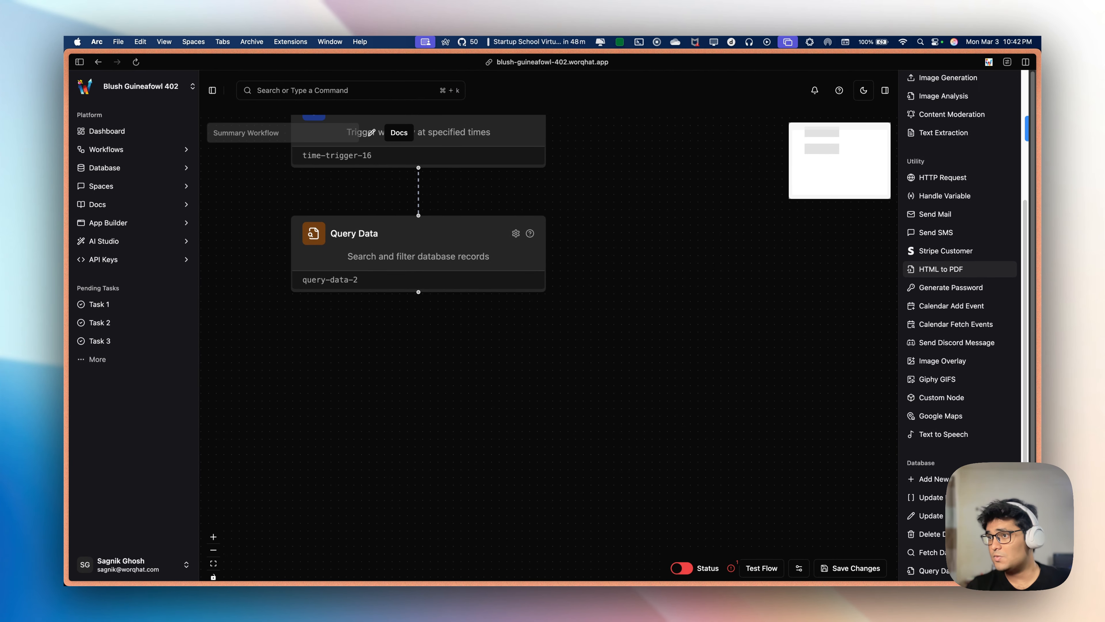
scroll(943, 322, down, 1)
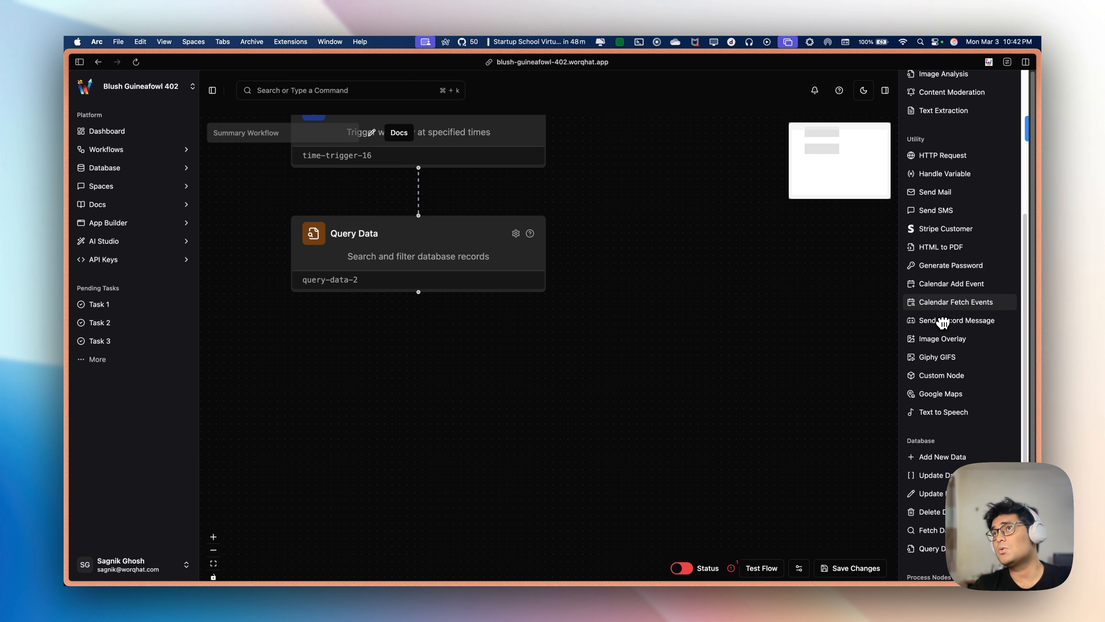
scroll(942, 322, down, 4)
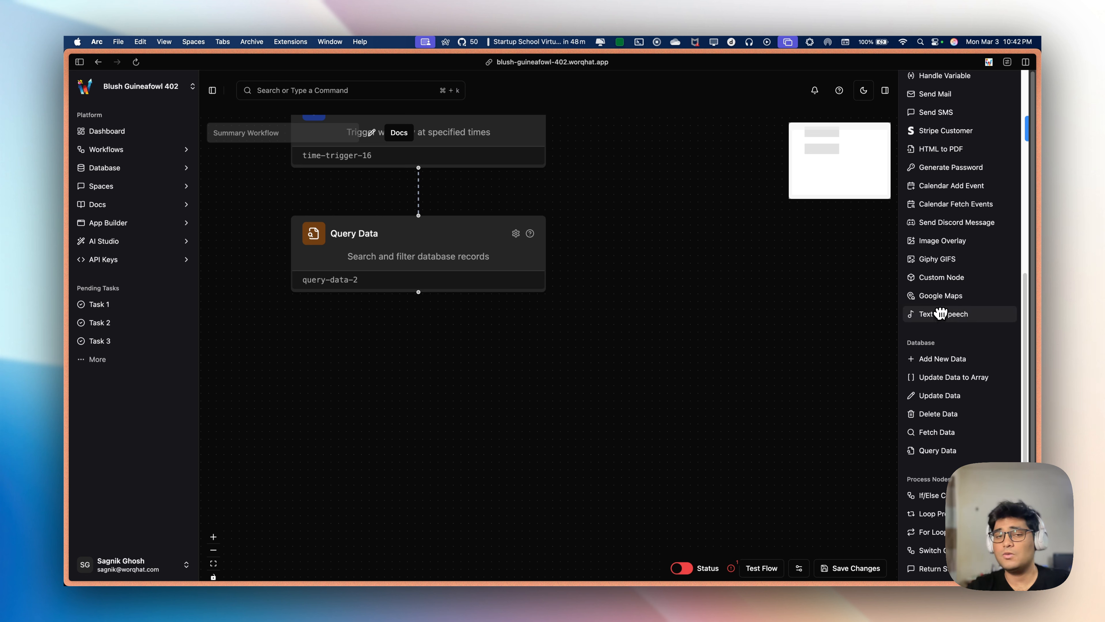
scroll(933, 272, up, 2)
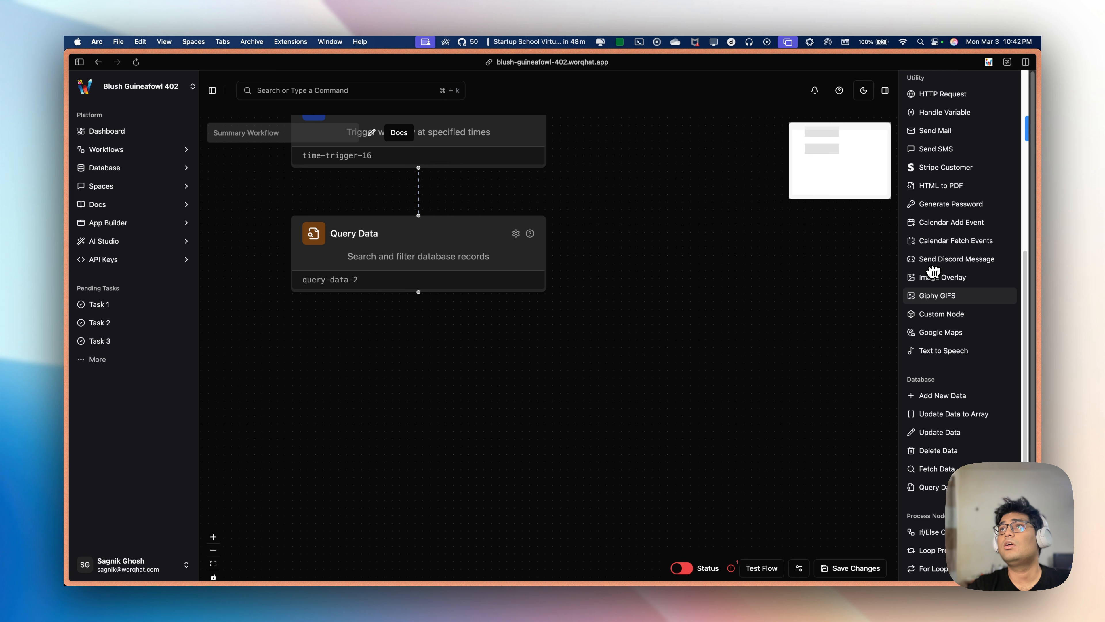
scroll(933, 272, down, 2)
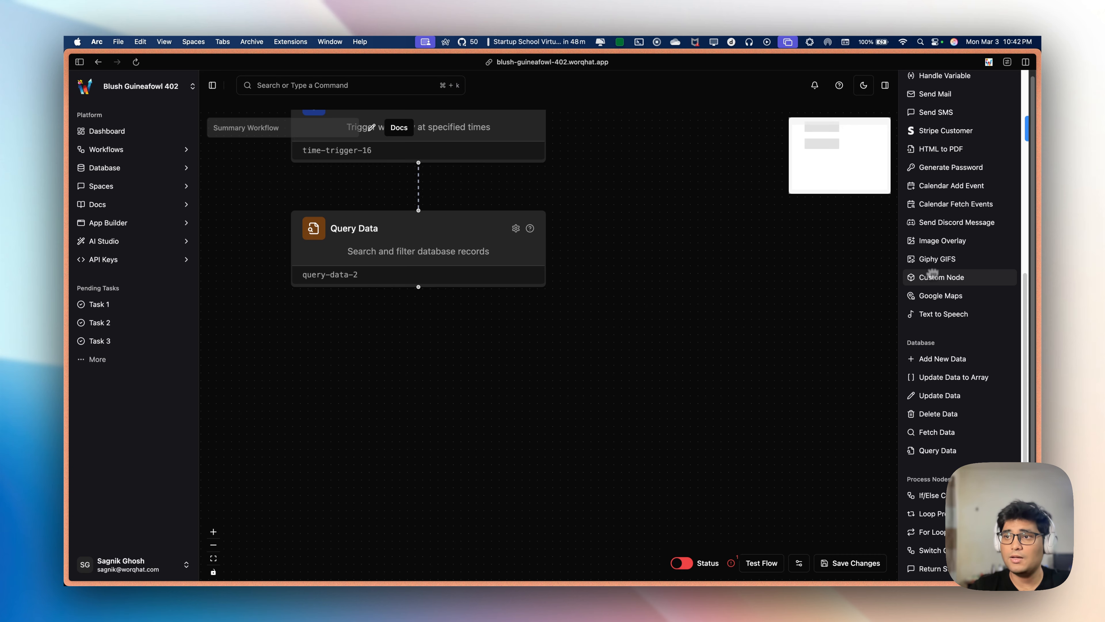
Switch to the Excalidraw board and write a sample array of two objects with summary, senderName, summary2 and senderName2 in the empty area below the notes.
drag(932, 274, 777, 282)
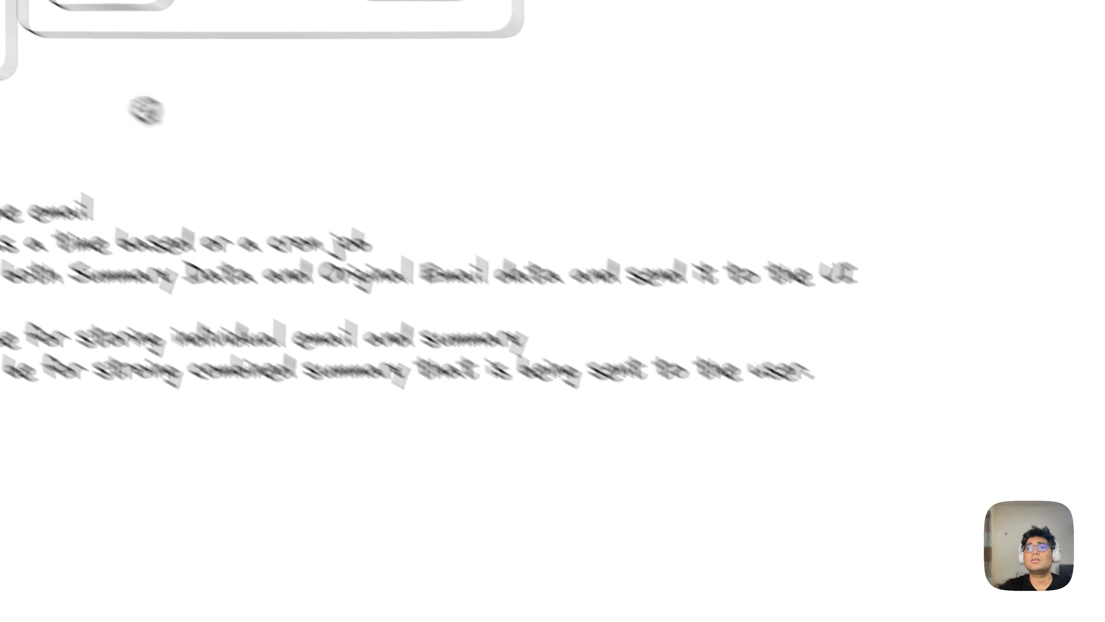
drag(707, 478, 888, 96)
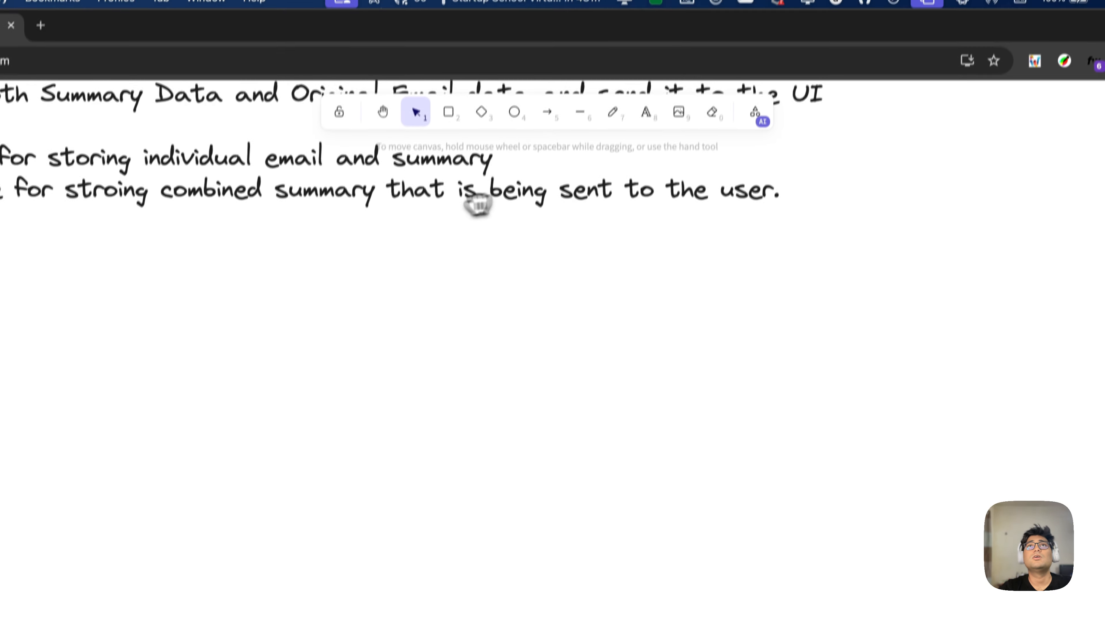
click(645, 112)
click(549, 371)
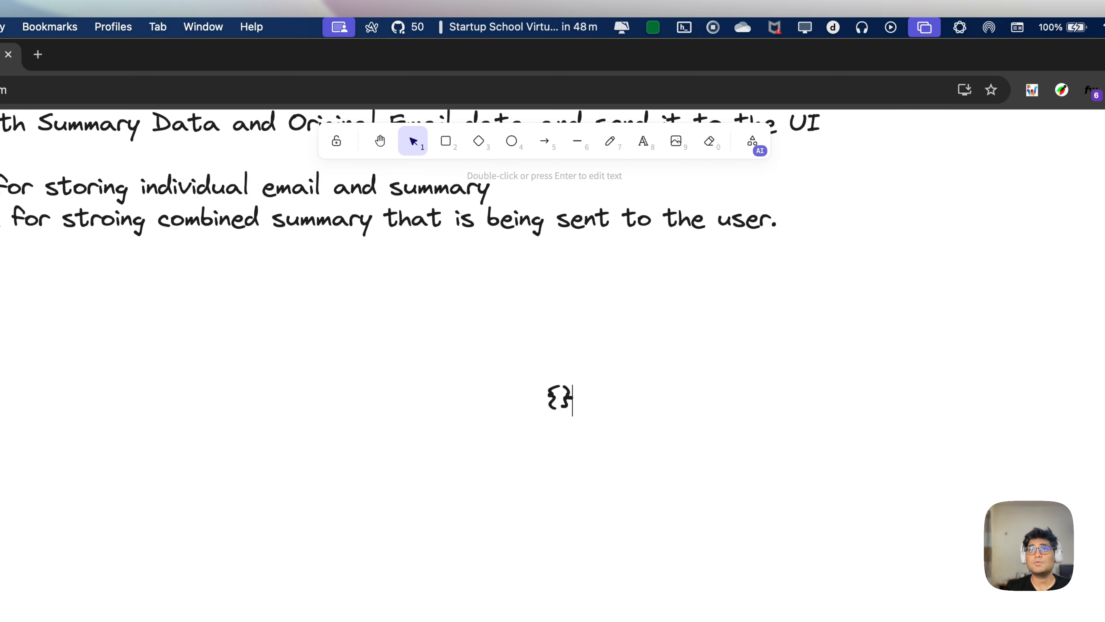
text({})
key(Left)
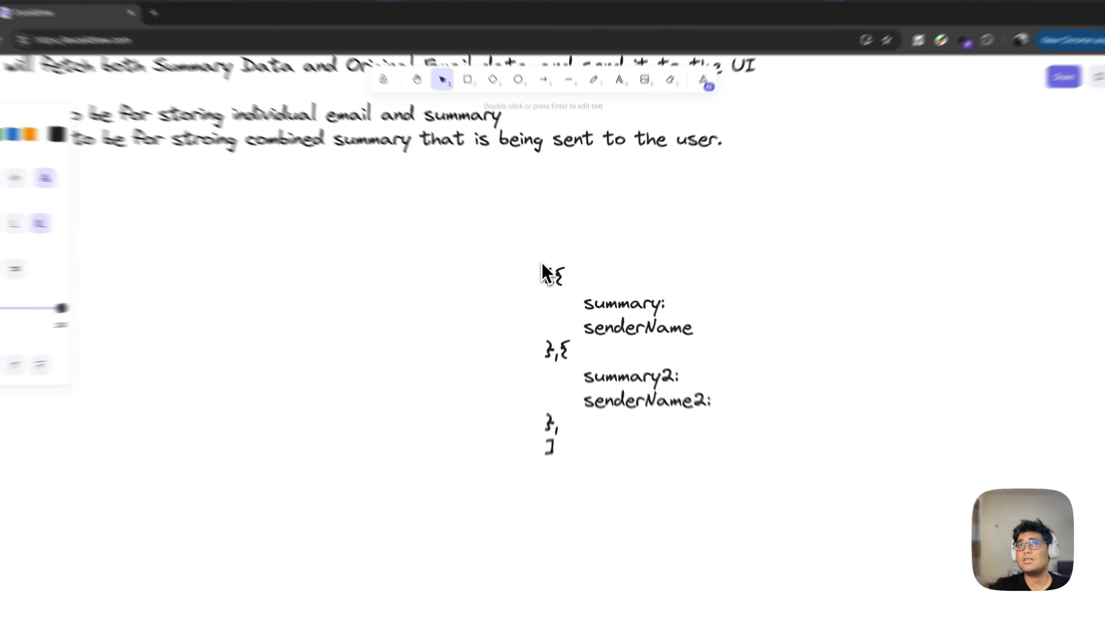
key(Escape)
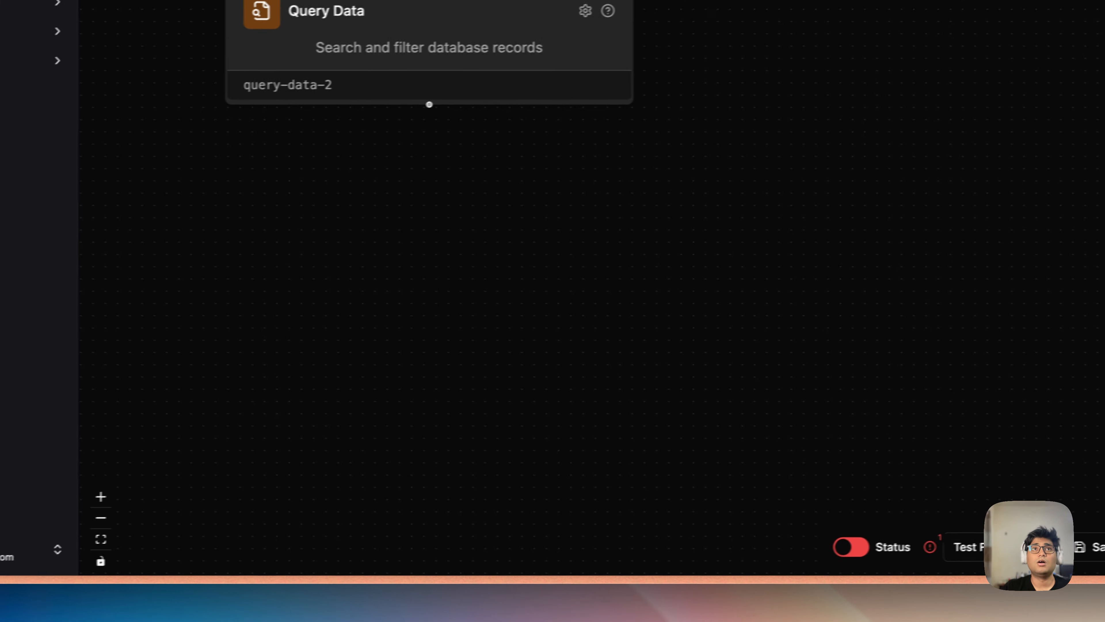
Return to the WorqHat Summary Workflow, add a workflow variable named groupedSummary with an initial value, and save the variables.
click(976, 547)
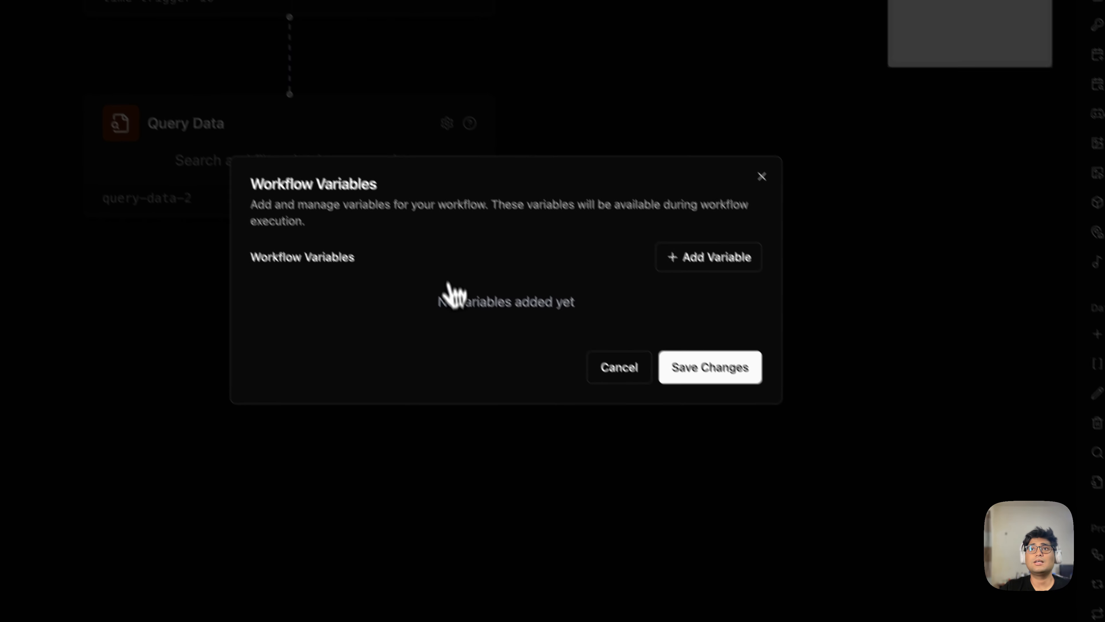
click(668, 263)
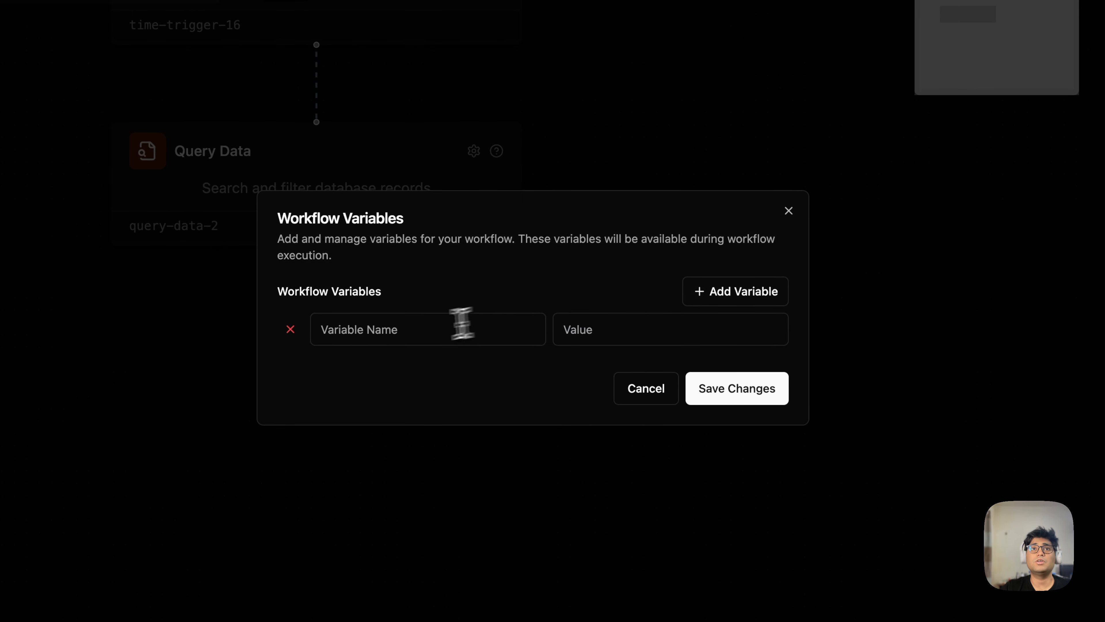
click(418, 291)
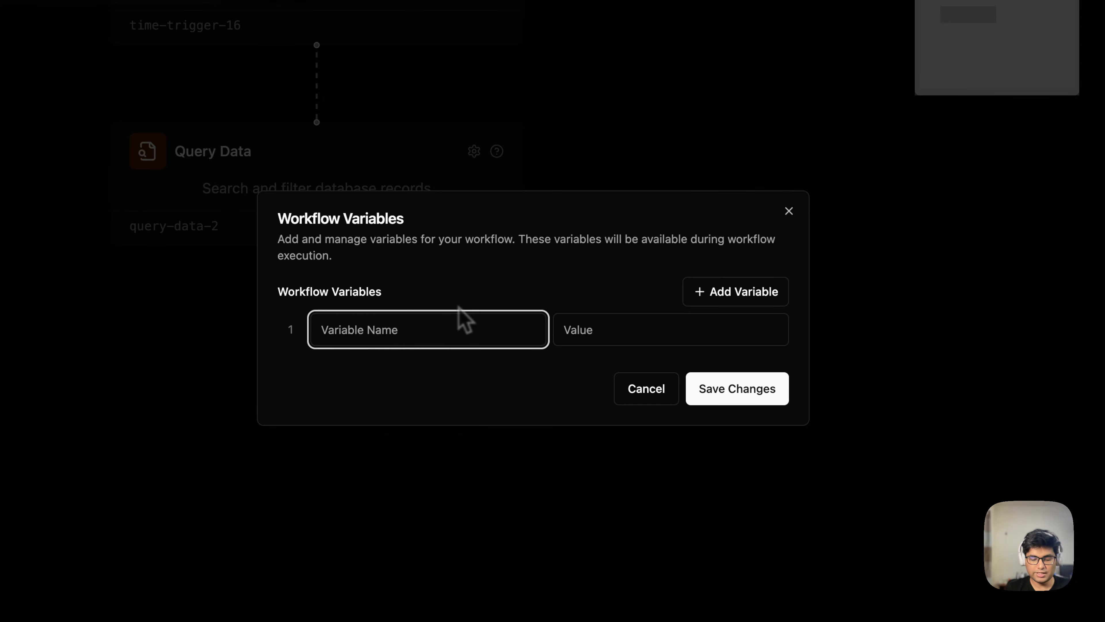
text(groue)
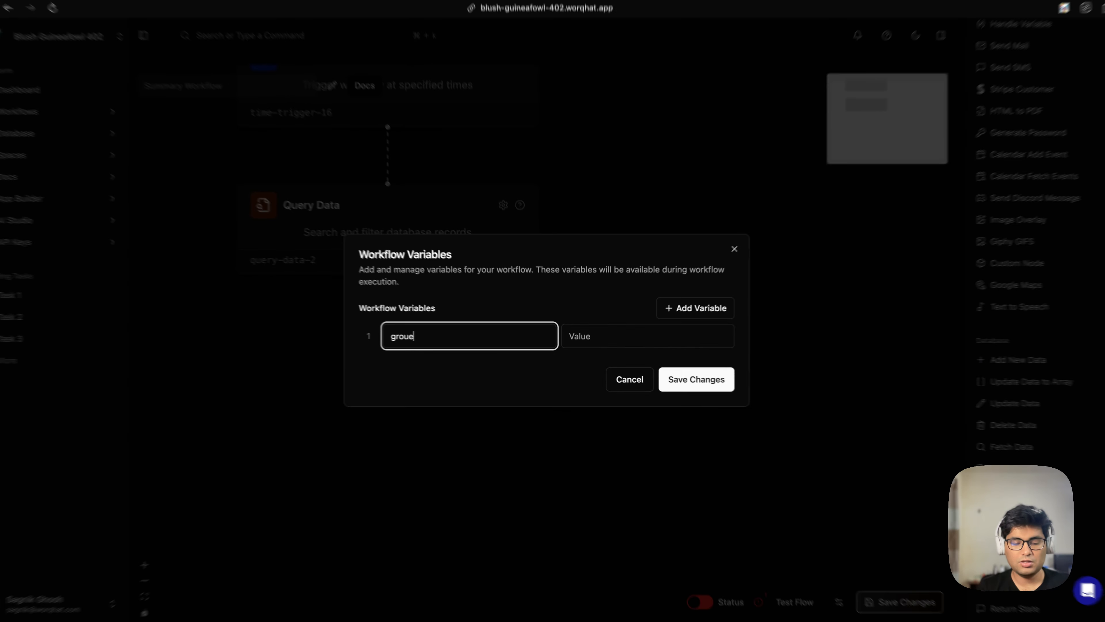
key(BackSpace)
text(pedSummary)
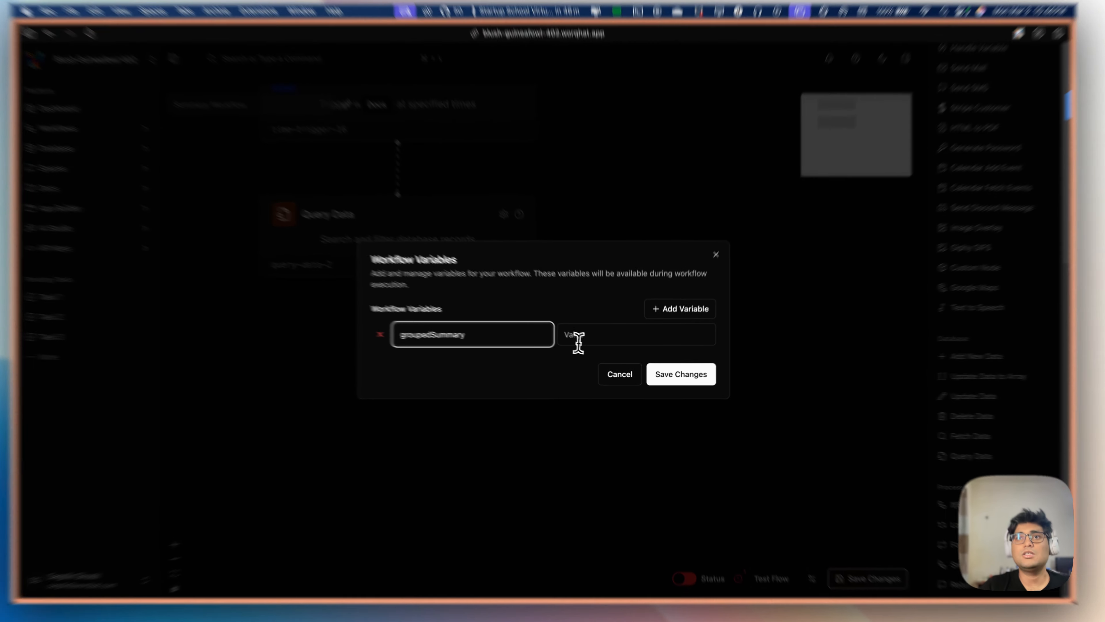
click(577, 339)
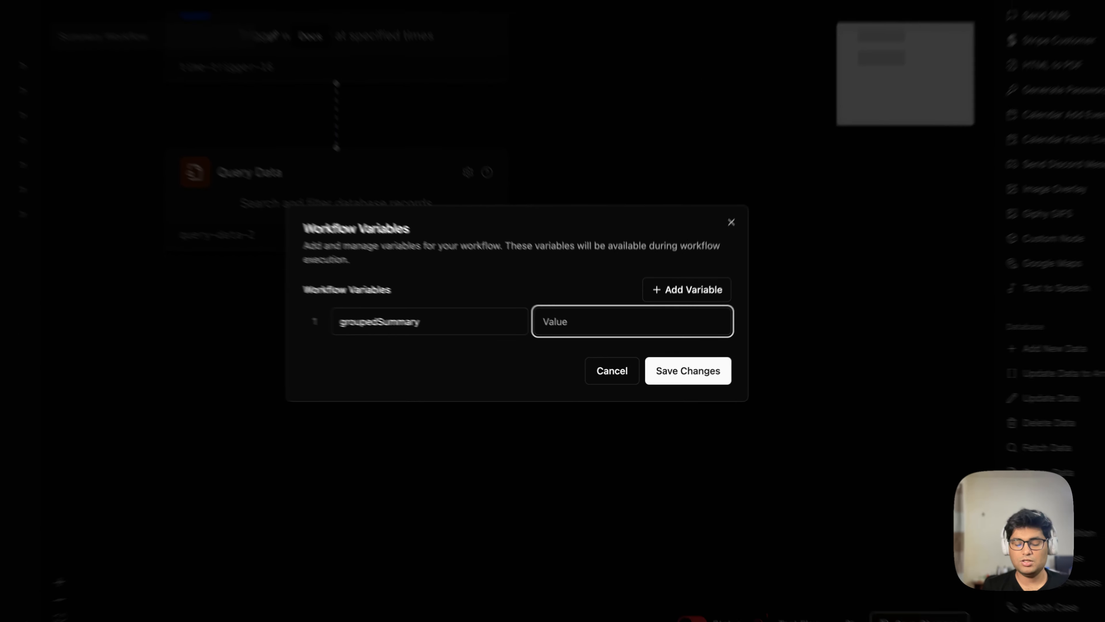
text(summ)
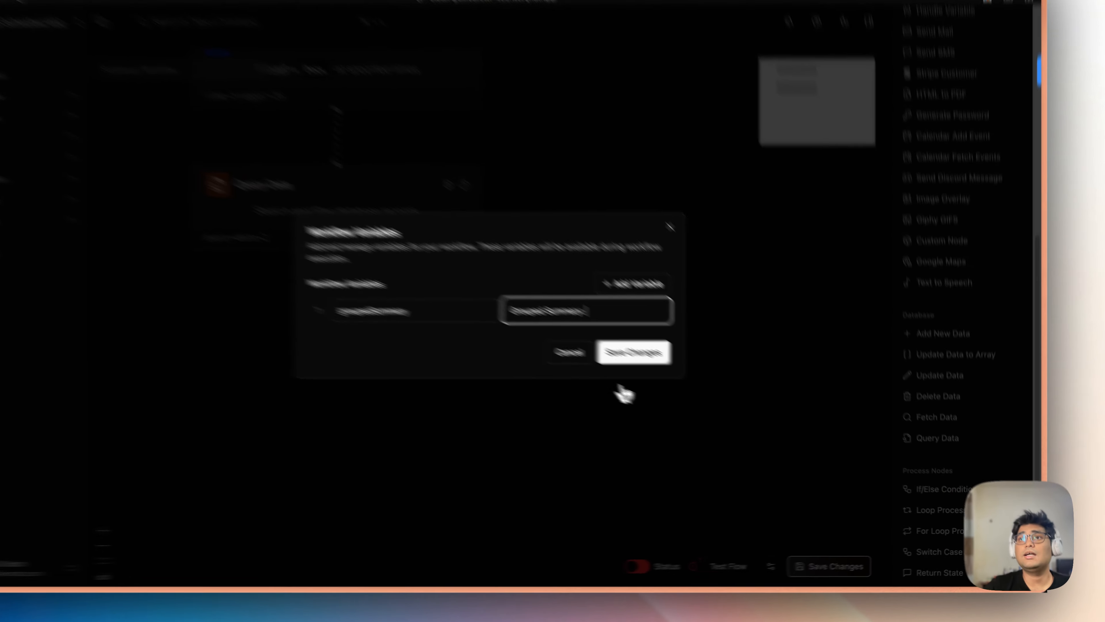
click(679, 375)
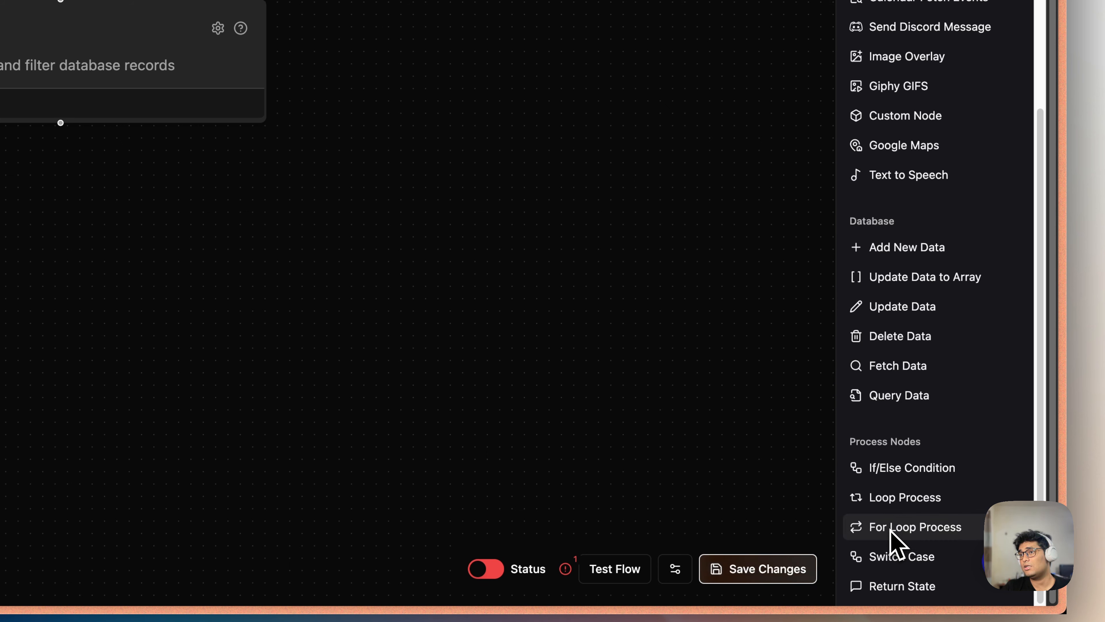
Add a Loop Process node, align it directly below the Query Data node, and open its settings.
drag(921, 500, 0, 191)
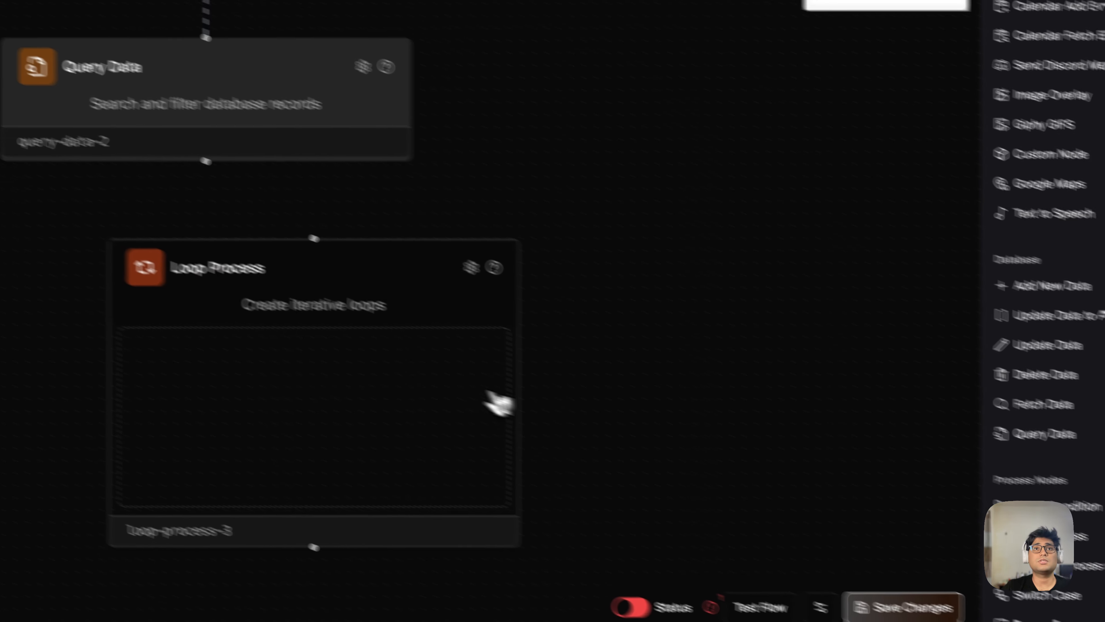
mouse_move(322, 283)
mouse_down()
mouse_move(412, 313)
mouse_move(325, 281)
mouse_up()
click(463, 276)
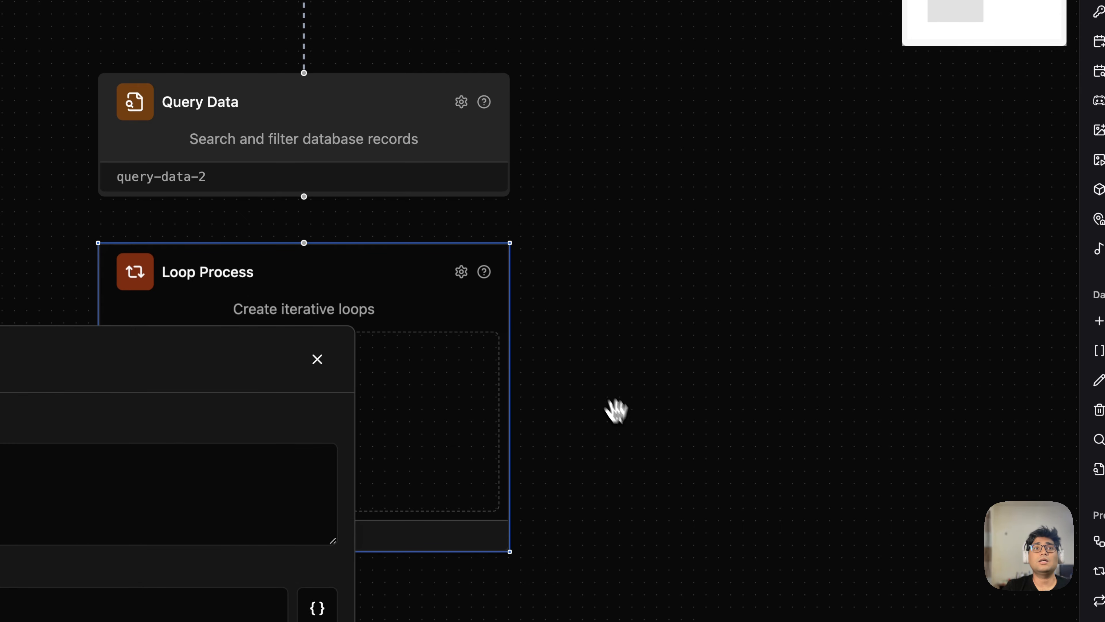
Set the Loop Process node's loop variable to the Query Data output data[] and save the node settings and the workflow.
drag(627, 426, 840, 182)
scroll(759, 289, down, 2)
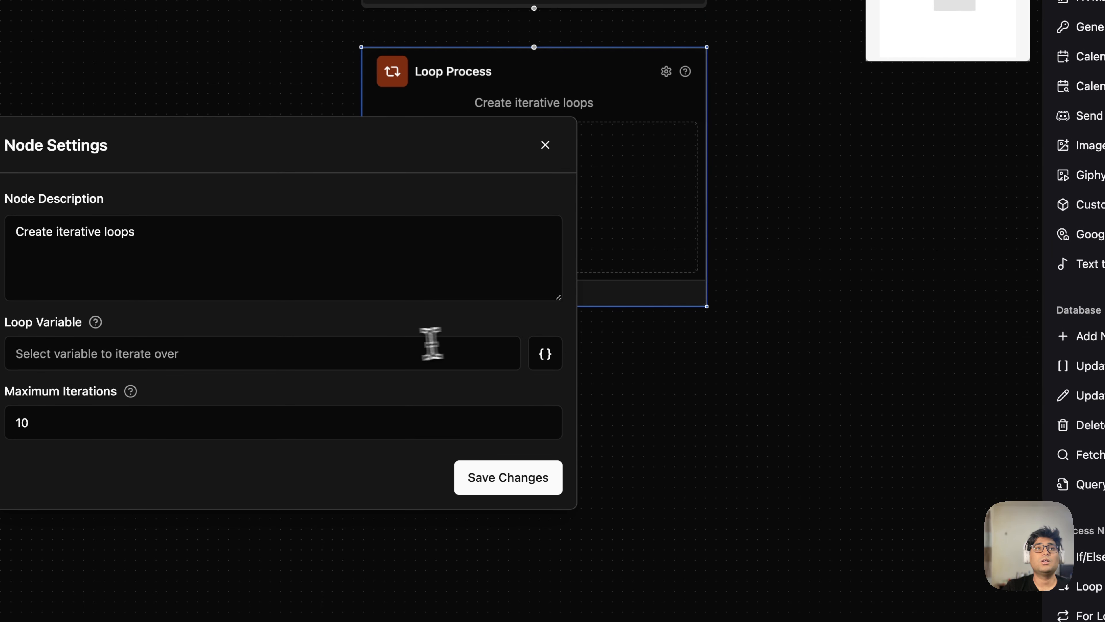
click(332, 352)
click(545, 353)
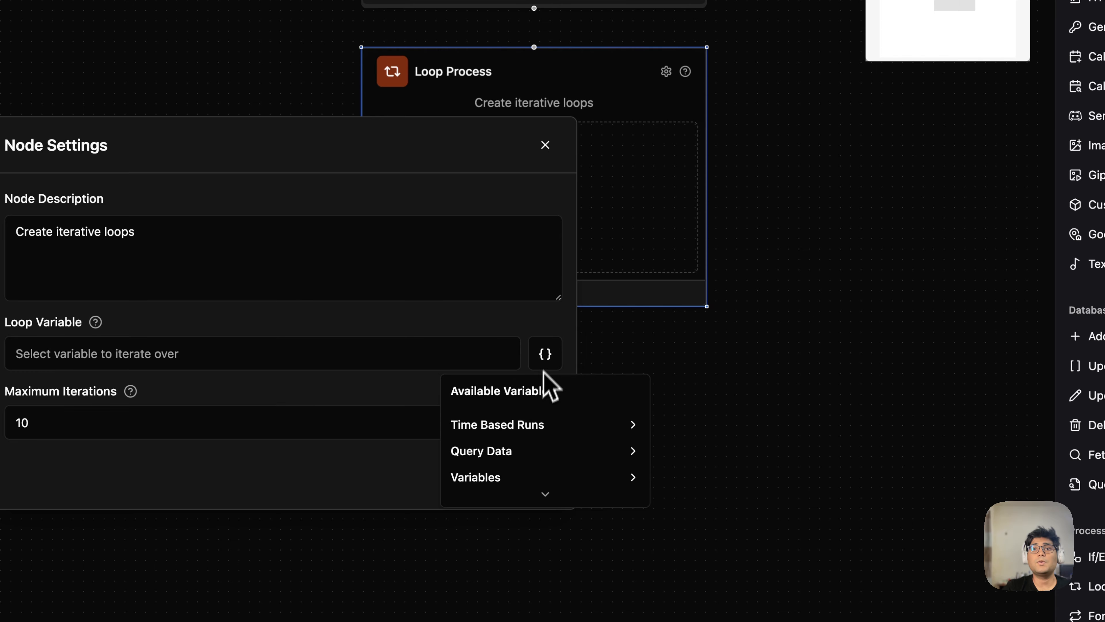
mouse_move(532, 444)
click(716, 471)
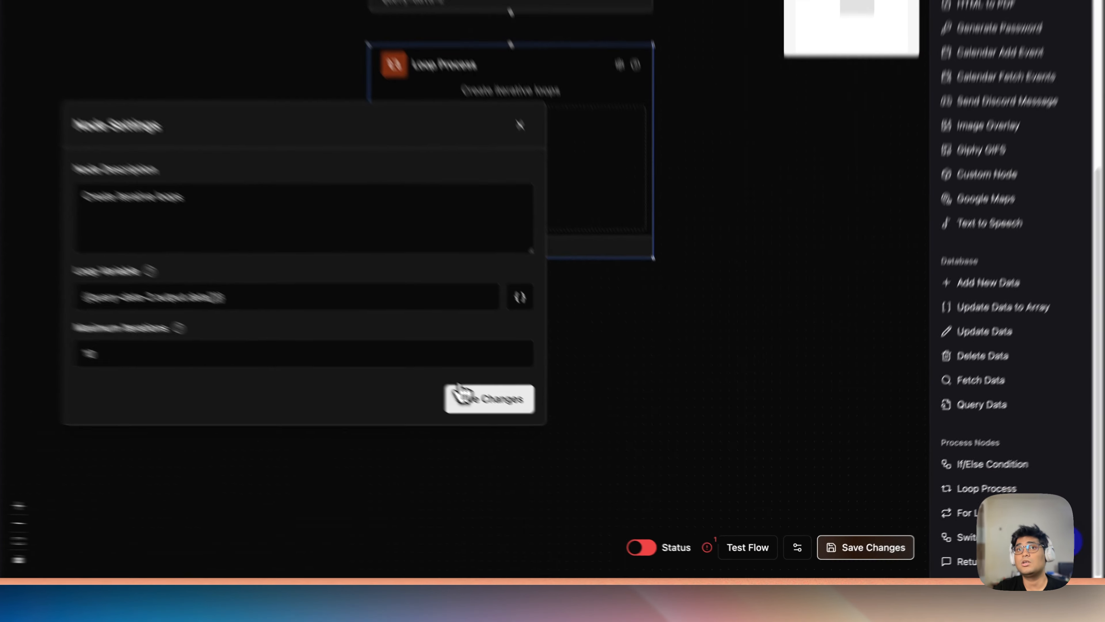
click(567, 446)
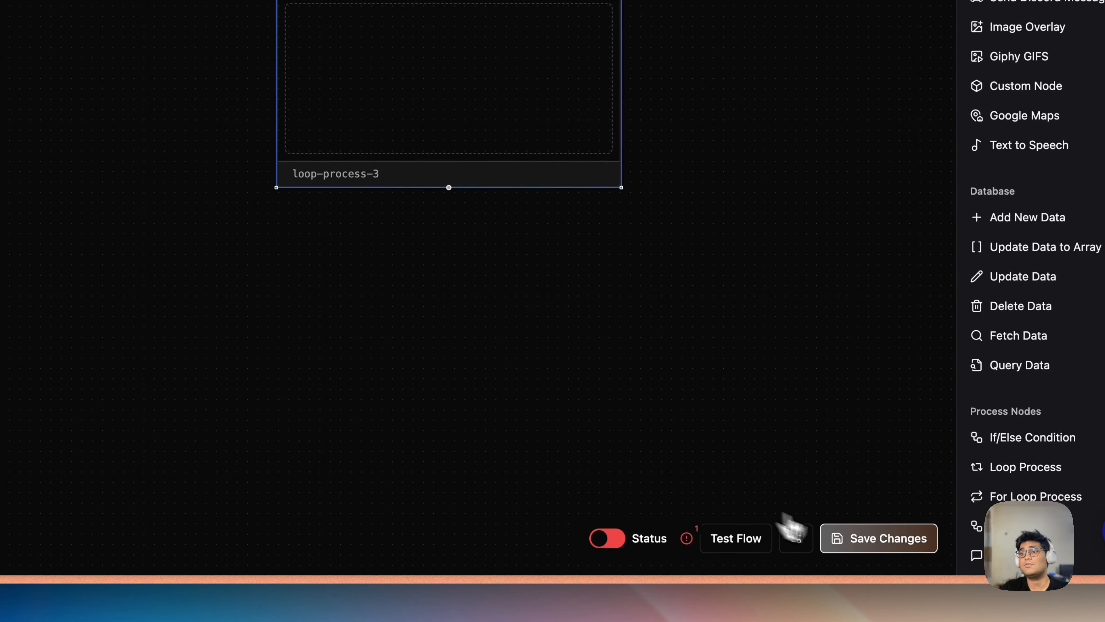
click(818, 558)
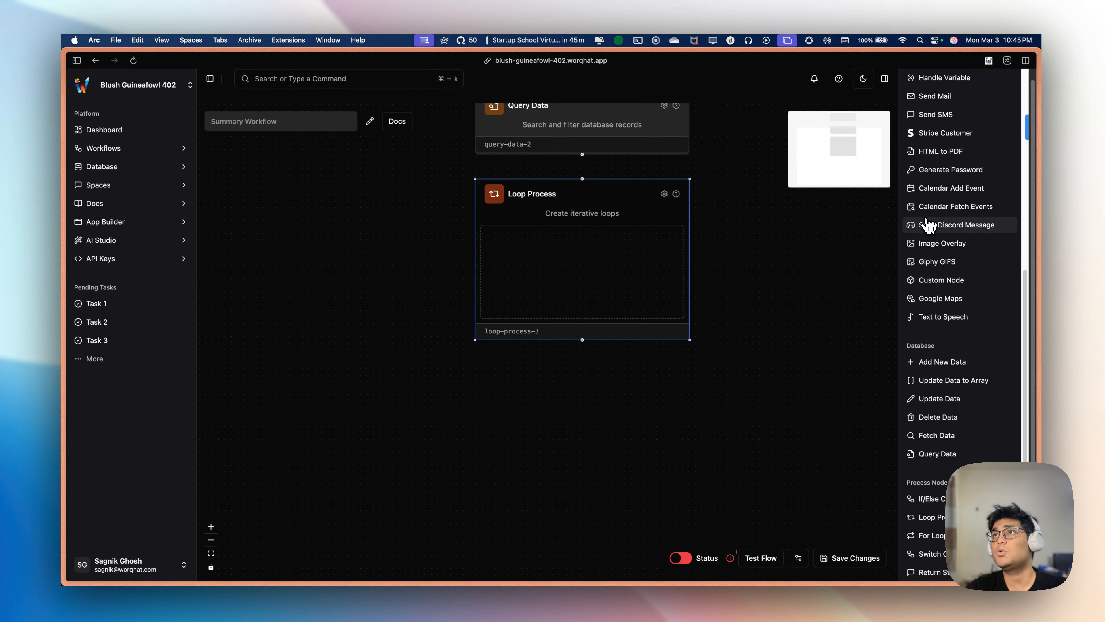
Add a Handle Variable node inside the Loop Process node and enlarge the loop container to enclose it.
scroll(929, 230, up, 3)
drag(914, 199, 572, 268)
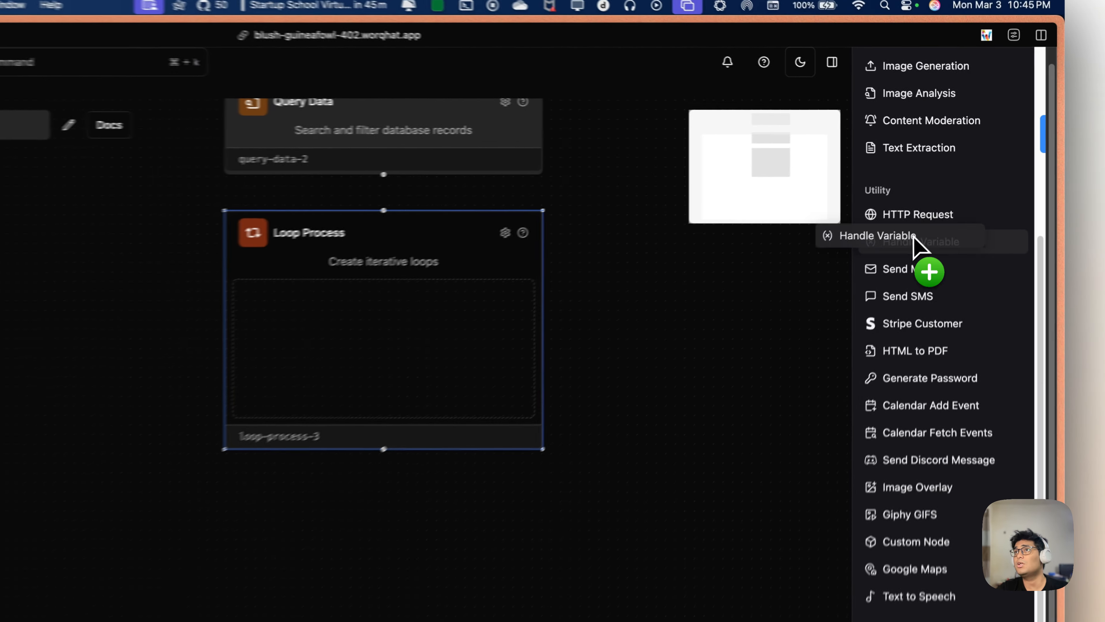
drag(372, 318, 334, 299)
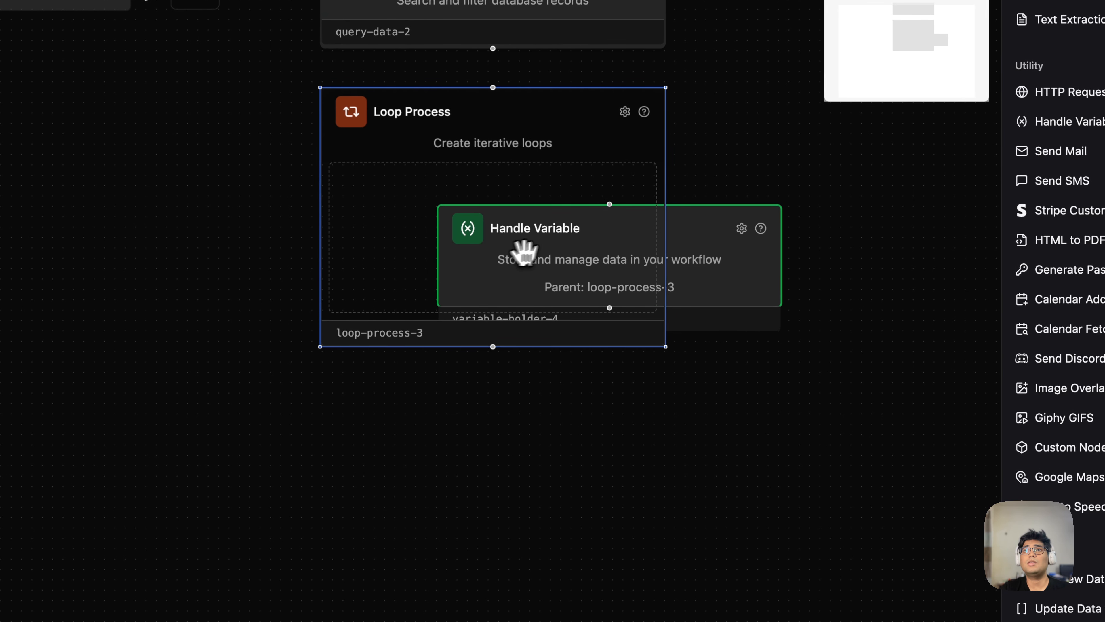
click(572, 370)
drag(565, 268, 475, 231)
click(655, 340)
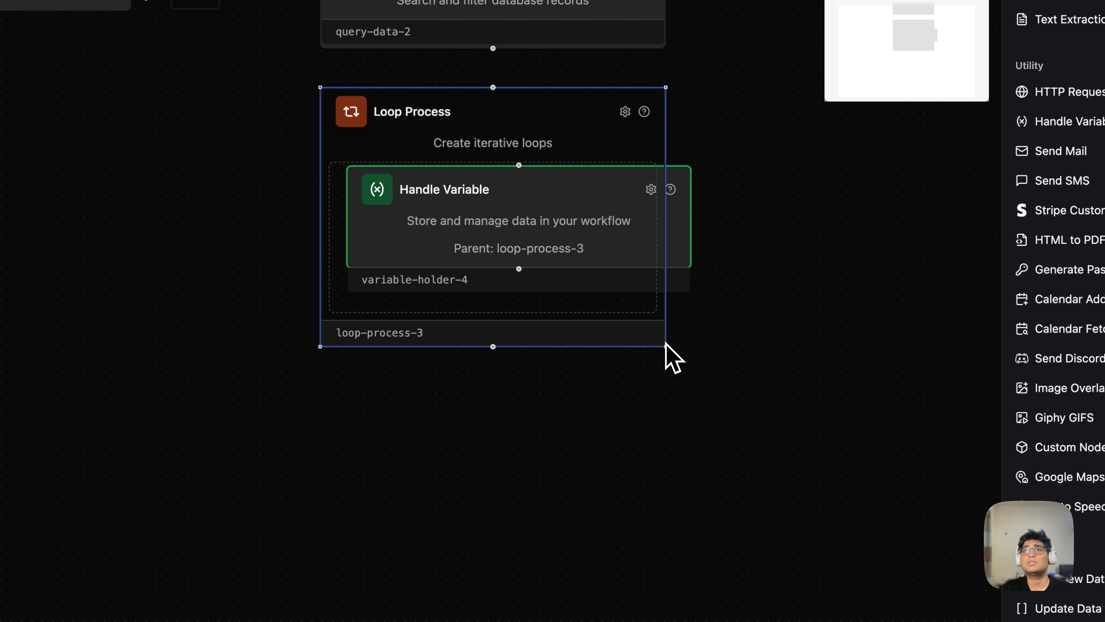
drag(666, 345, 782, 425)
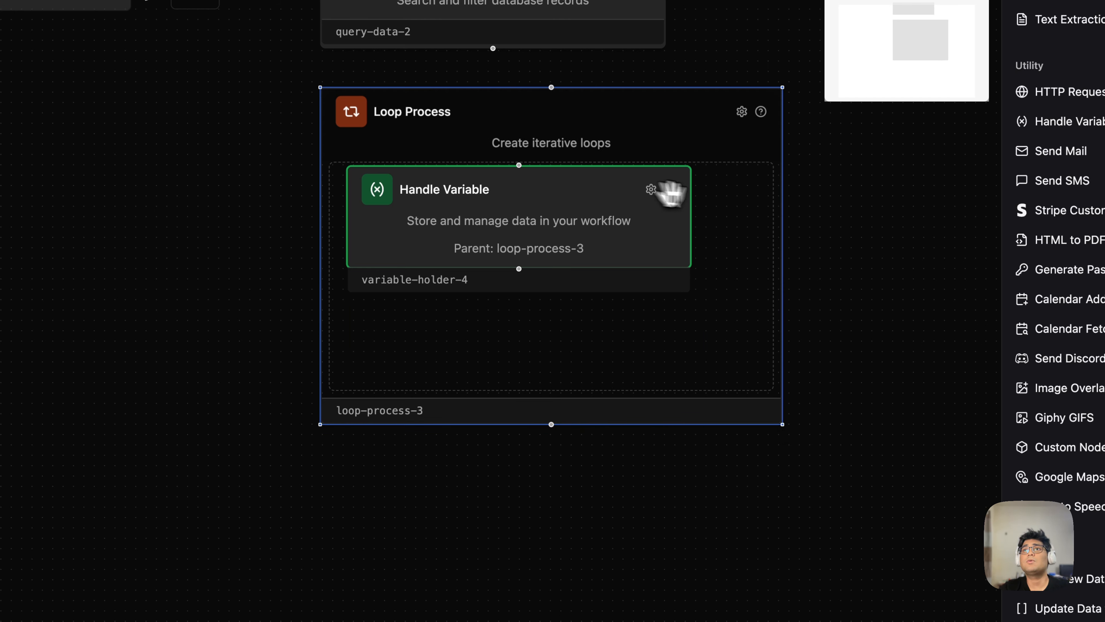
click(839, 215)
In the Handle Variable node's settings, choose groupedSummary as the variable name.
click(651, 188)
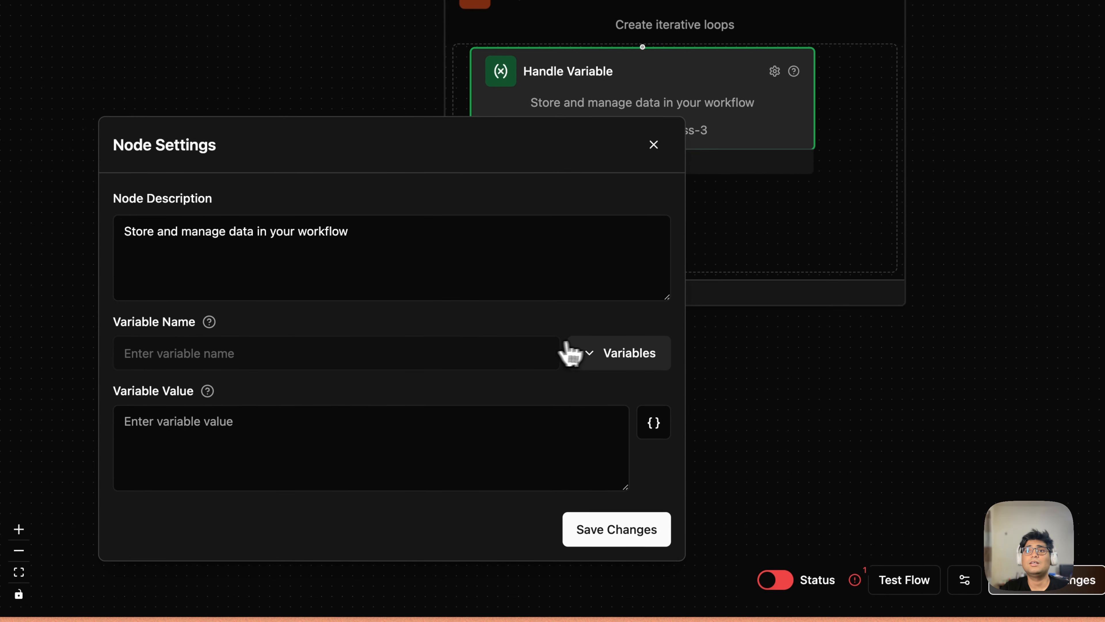
click(464, 469)
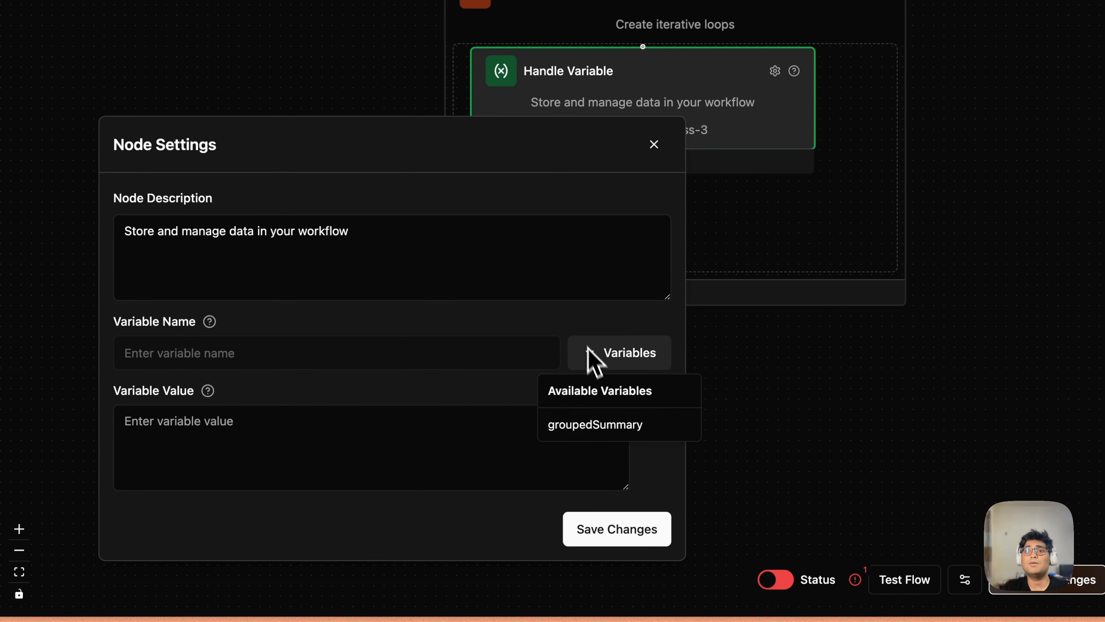
click(595, 424)
drag(772, 415, 801, 257)
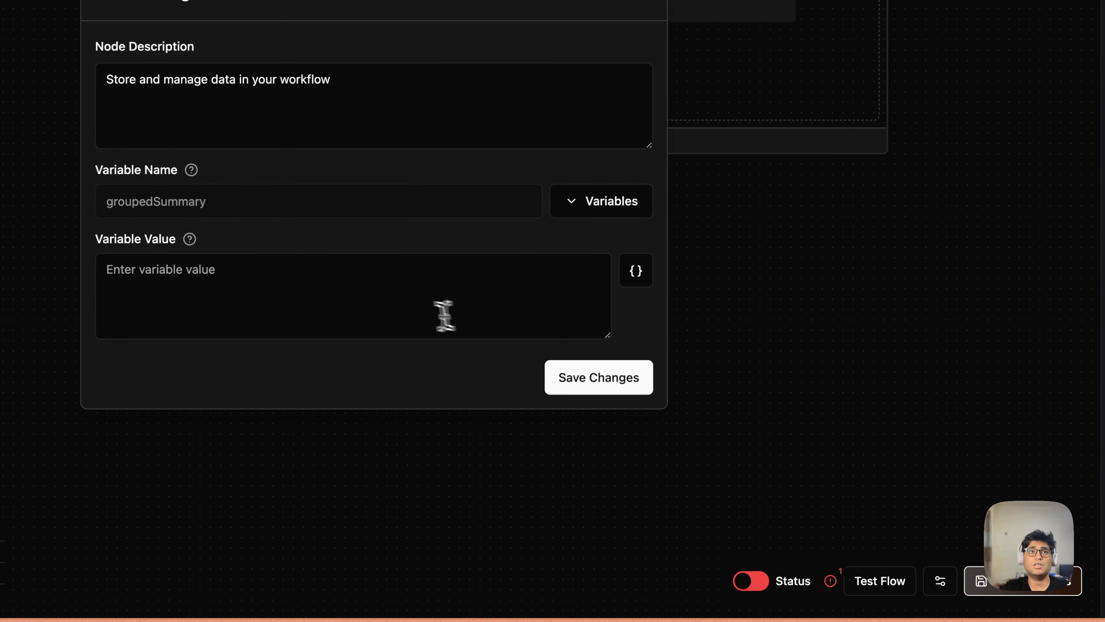
Insert the existing groupedSummary variable into the variable value as {{variable.groupedSummary}}.
click(444, 316)
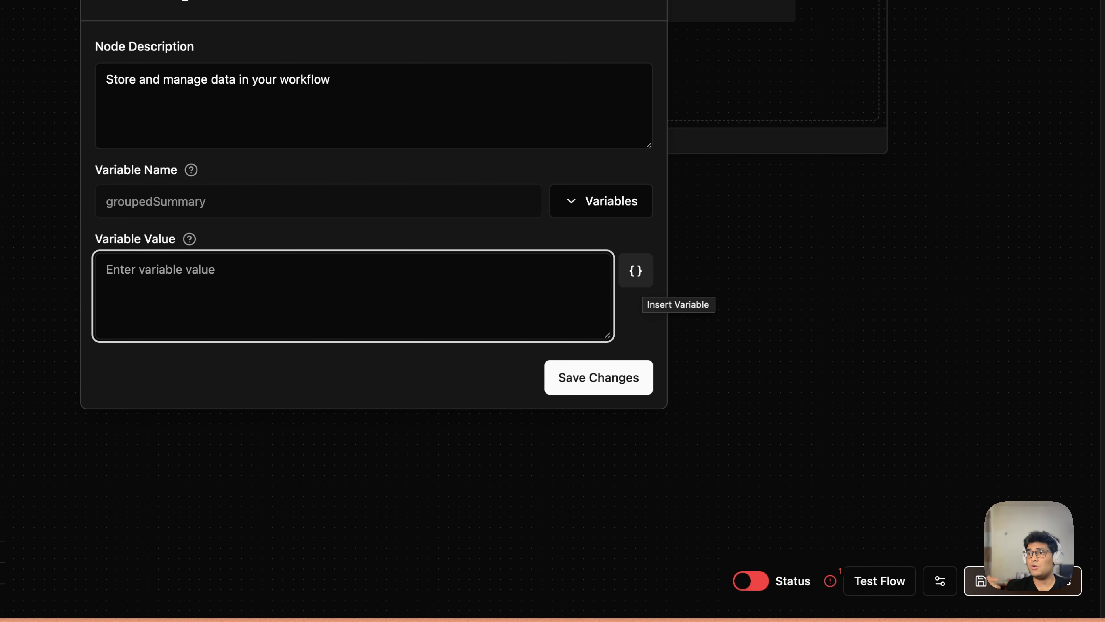
click(636, 270)
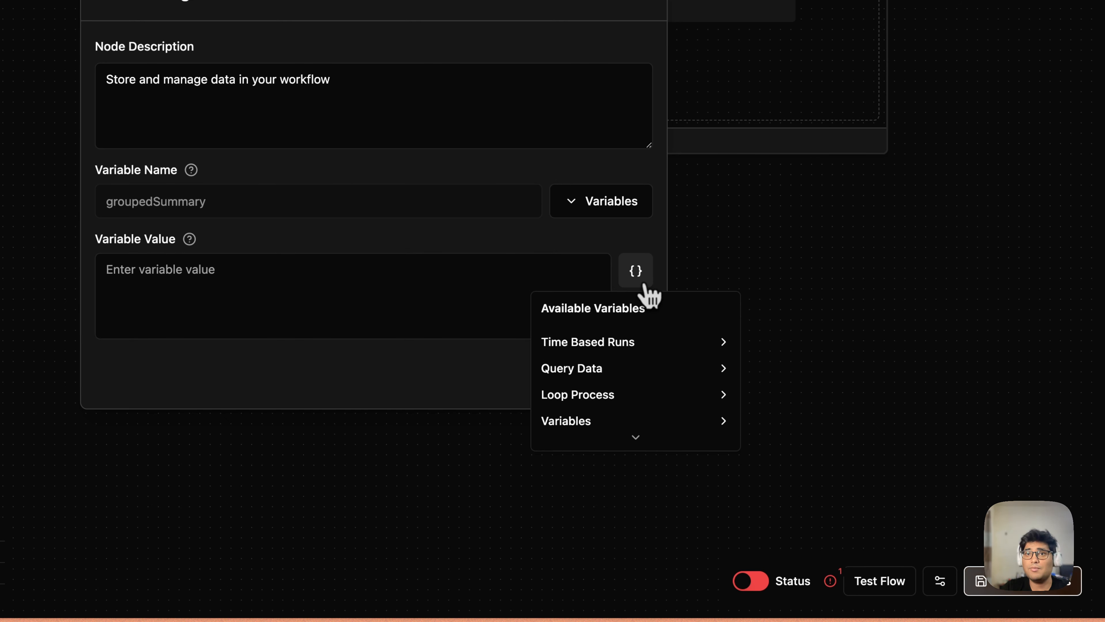
mouse_move(624, 432)
click(779, 438)
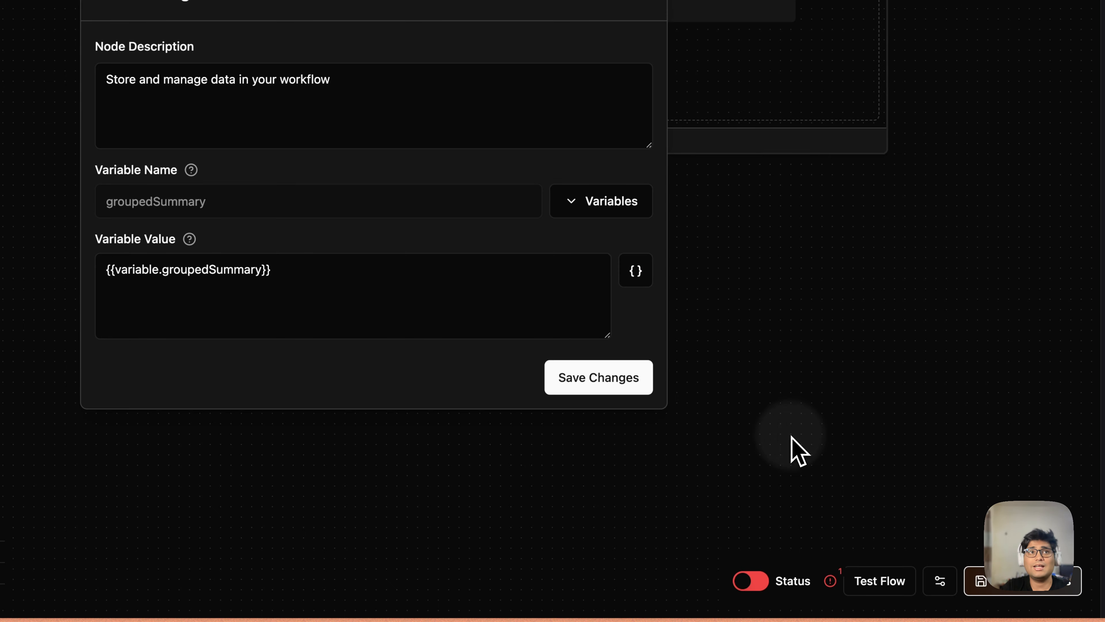
After a blank line in the variable value, add "Summary:" followed by the Query Data output {{query-data-2.output.data[].summary}}.
click(279, 270)
key(Return)
key(Return)
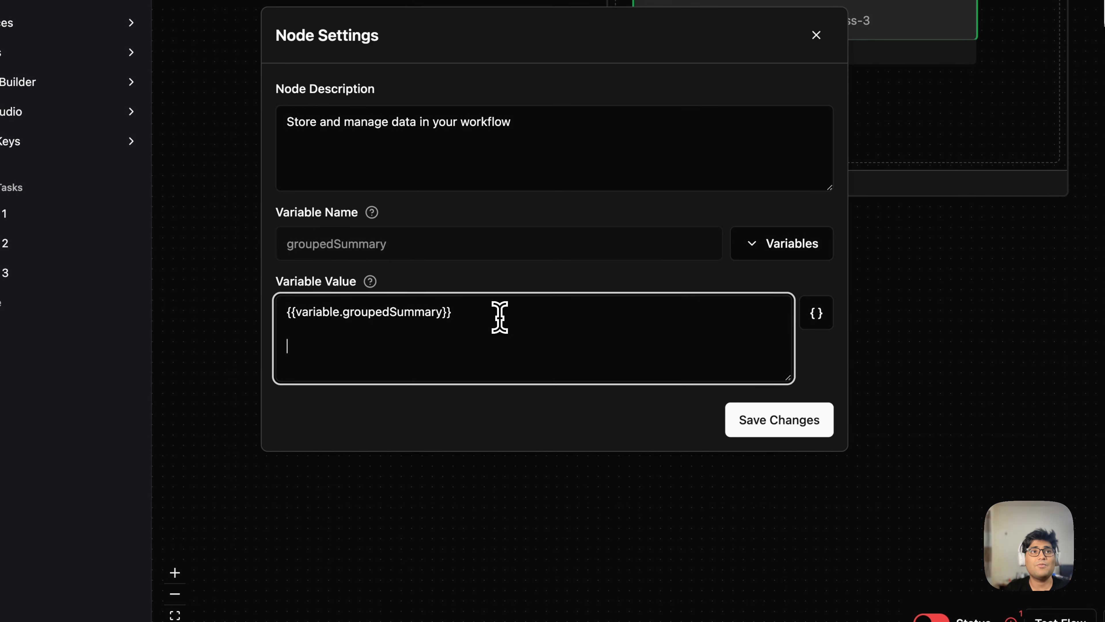
text(Summary:)
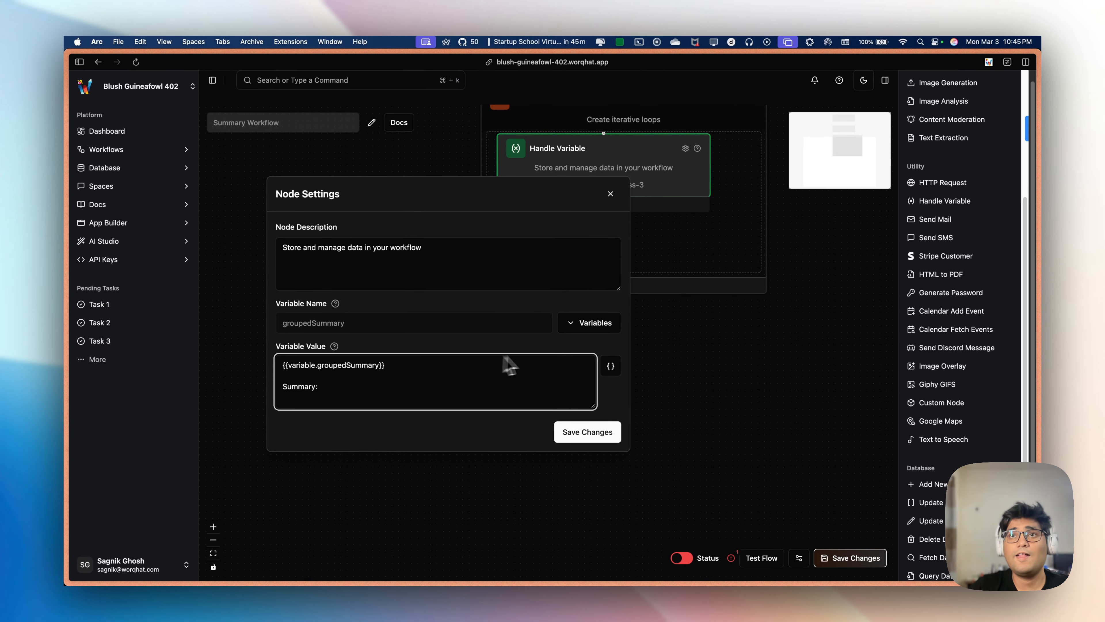
click(611, 365)
mouse_move(627, 429)
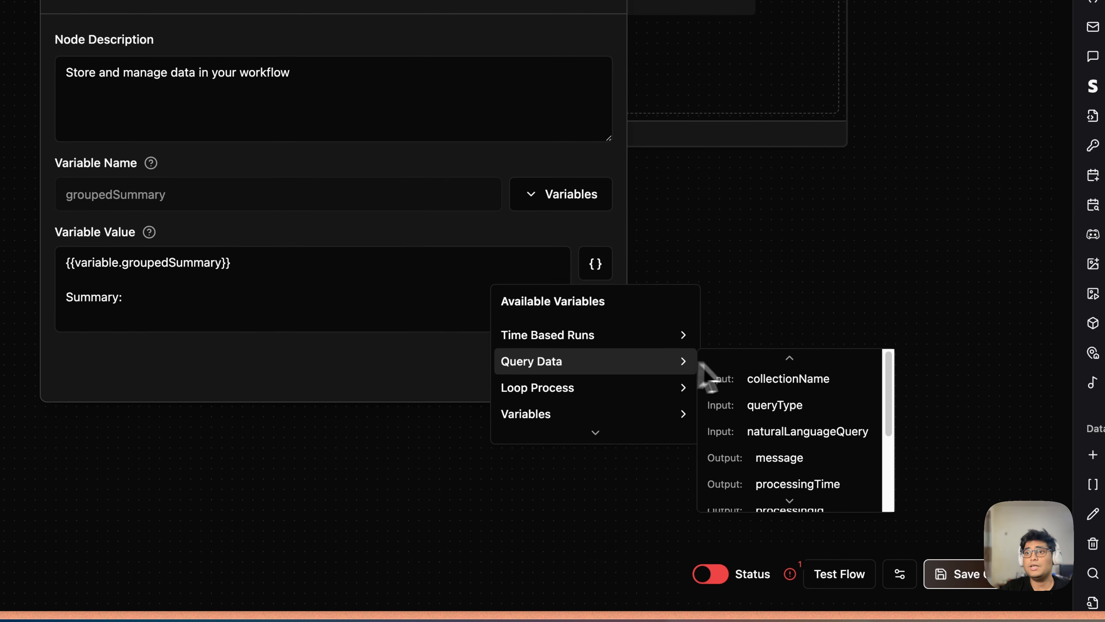
scroll(766, 435, down, 3)
click(779, 459)
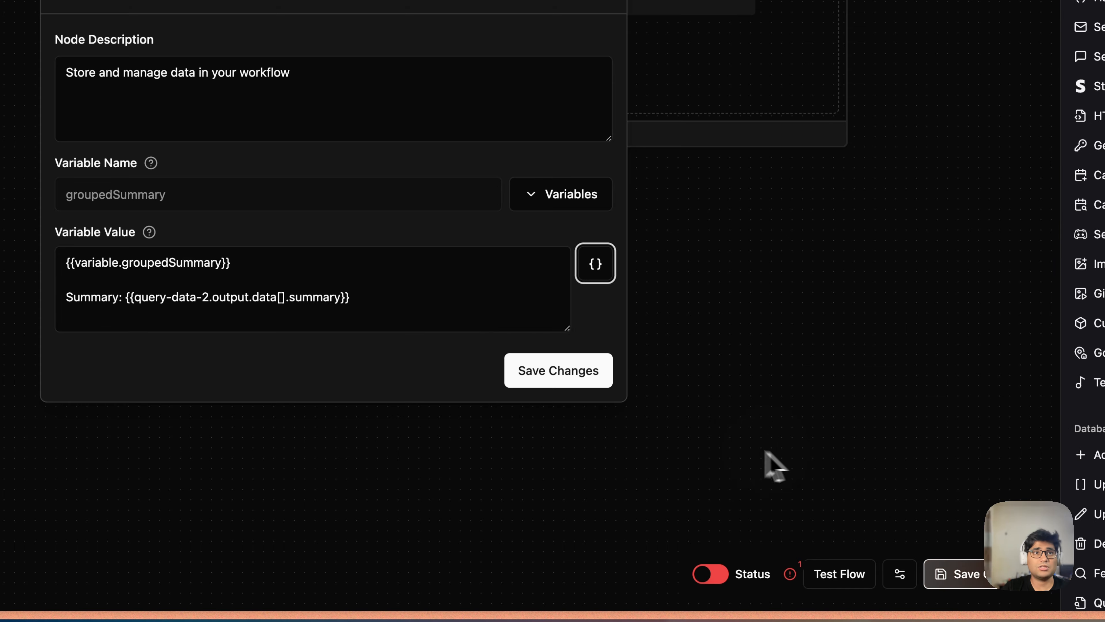
Add a line "SenderName:" to the variable value, followed by the Query Data output {{query-data-2.output.data[].senderName}}.
click(373, 294)
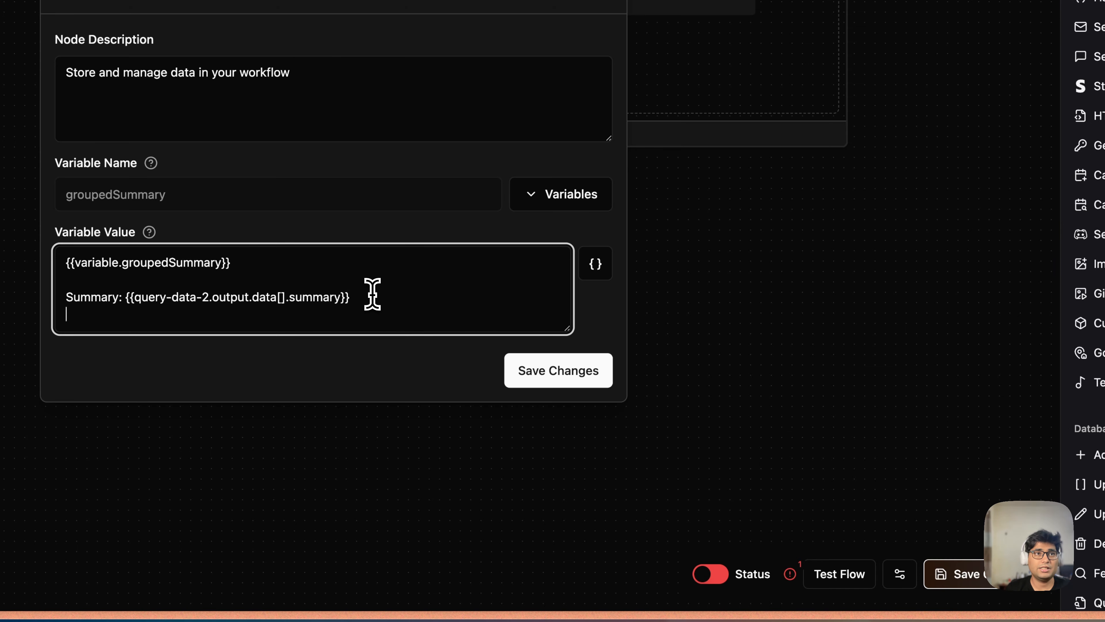
text(SenderName:)
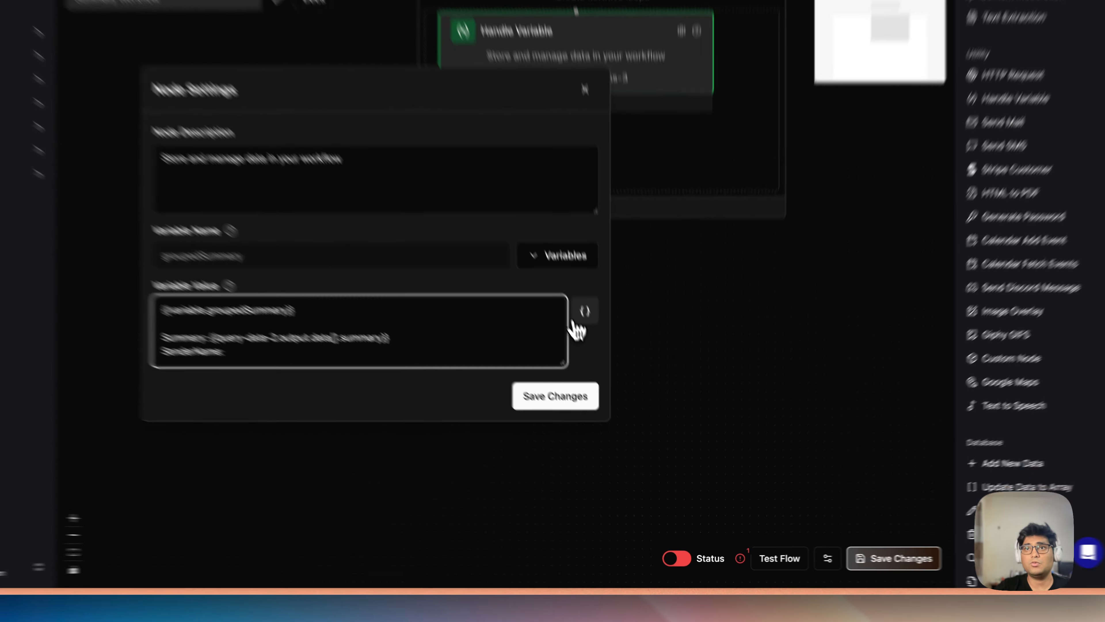
click(610, 365)
click(564, 353)
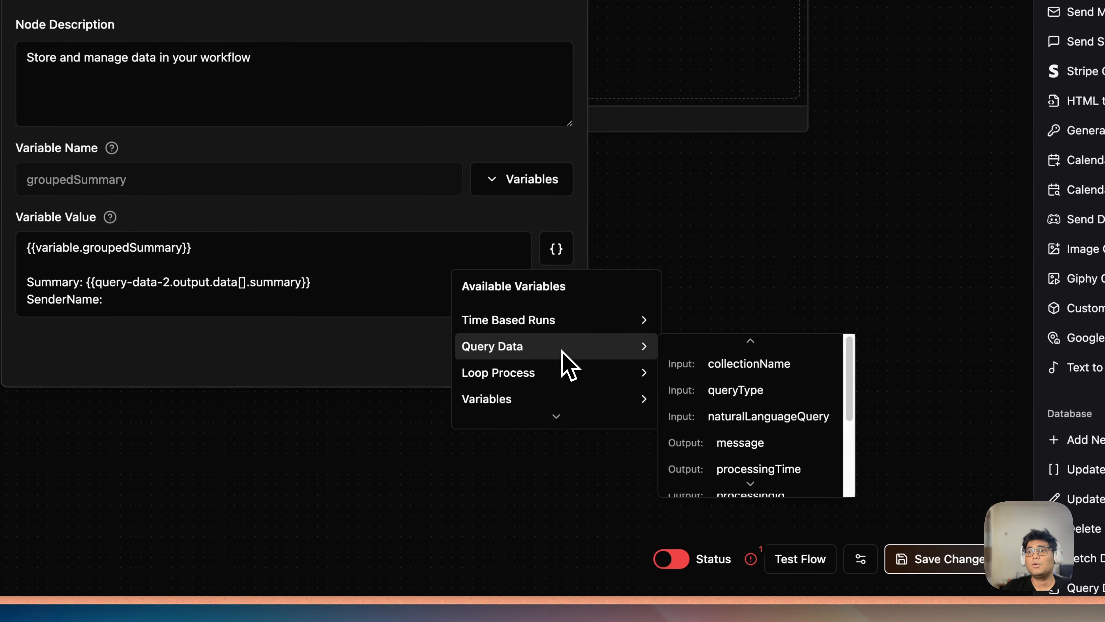
scroll(713, 431, down, 4)
click(730, 468)
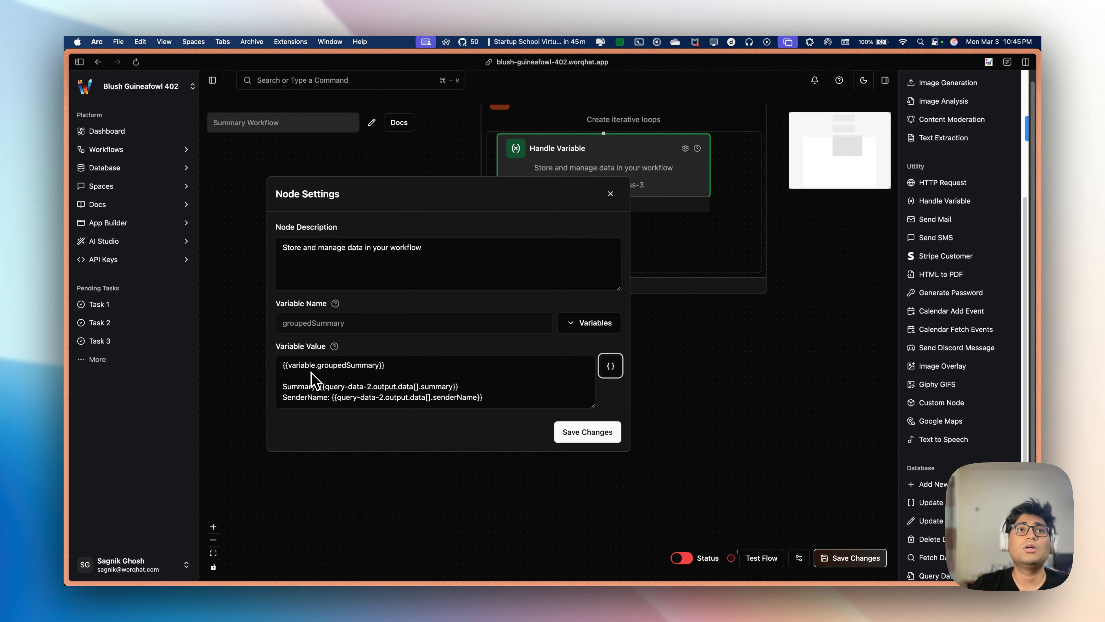
click(386, 365)
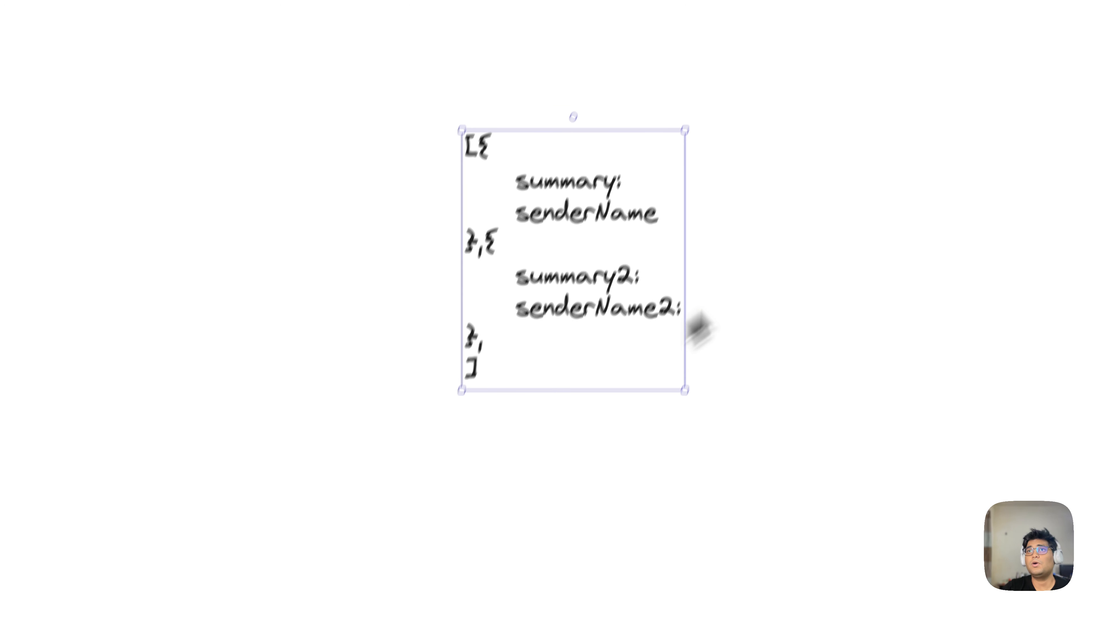
Switch to the Excalidraw whiteboard and add the text "Grouped Summary + new data" in an empty area of the canvas.
mouse_move(638, 268)
mouse_down()
mouse_move(252, 248)
mouse_move(6, 221)
mouse_up()
drag(528, 314, 130, 228)
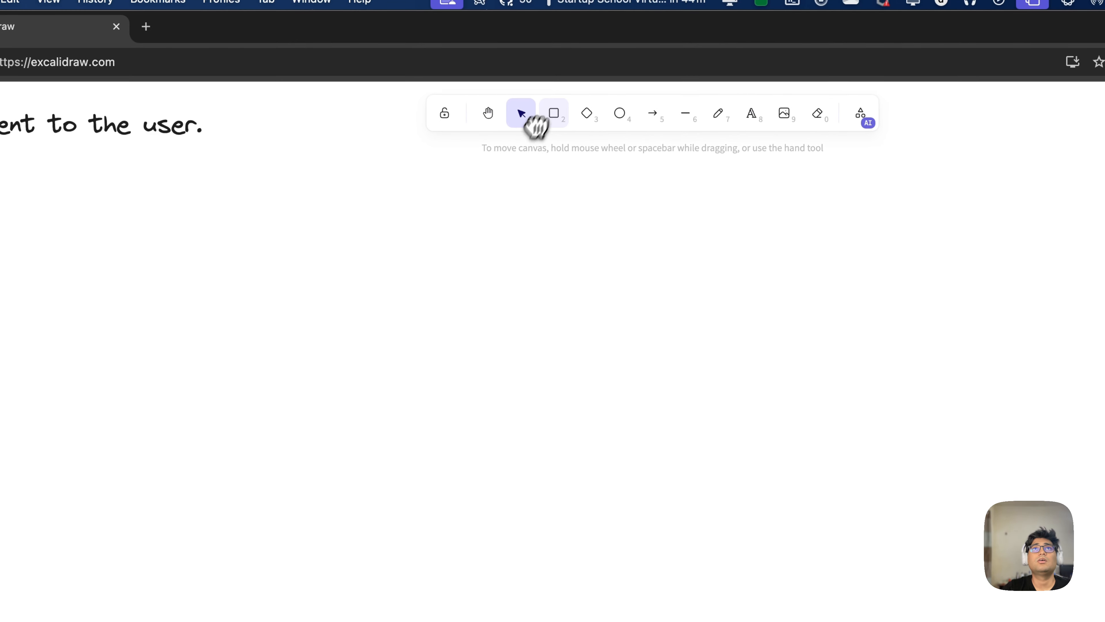
click(753, 114)
click(475, 321)
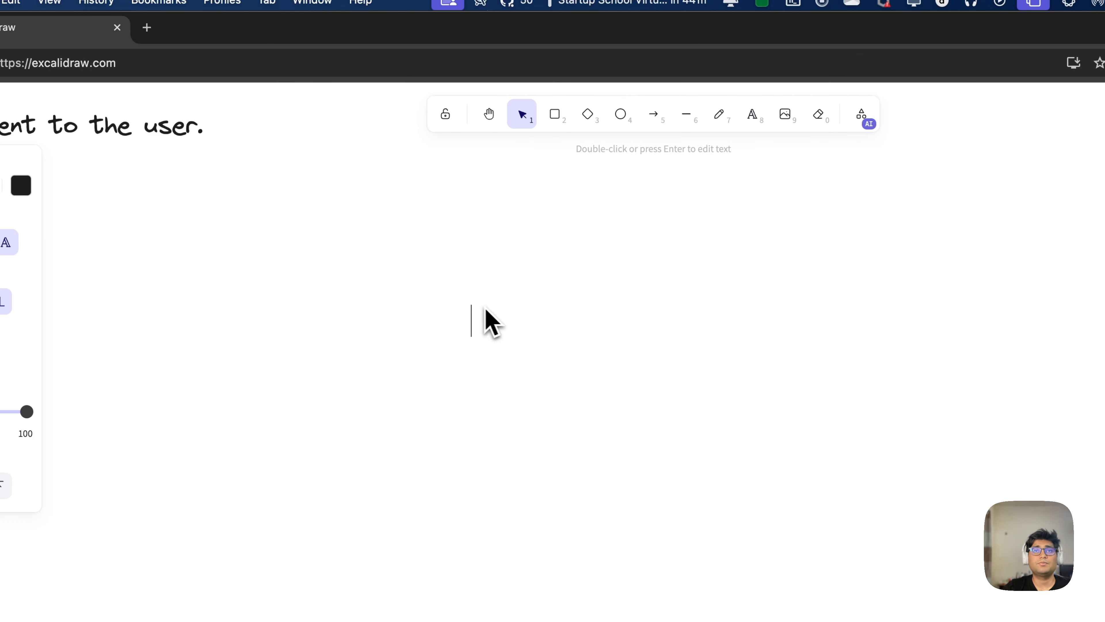
text(Grouped )
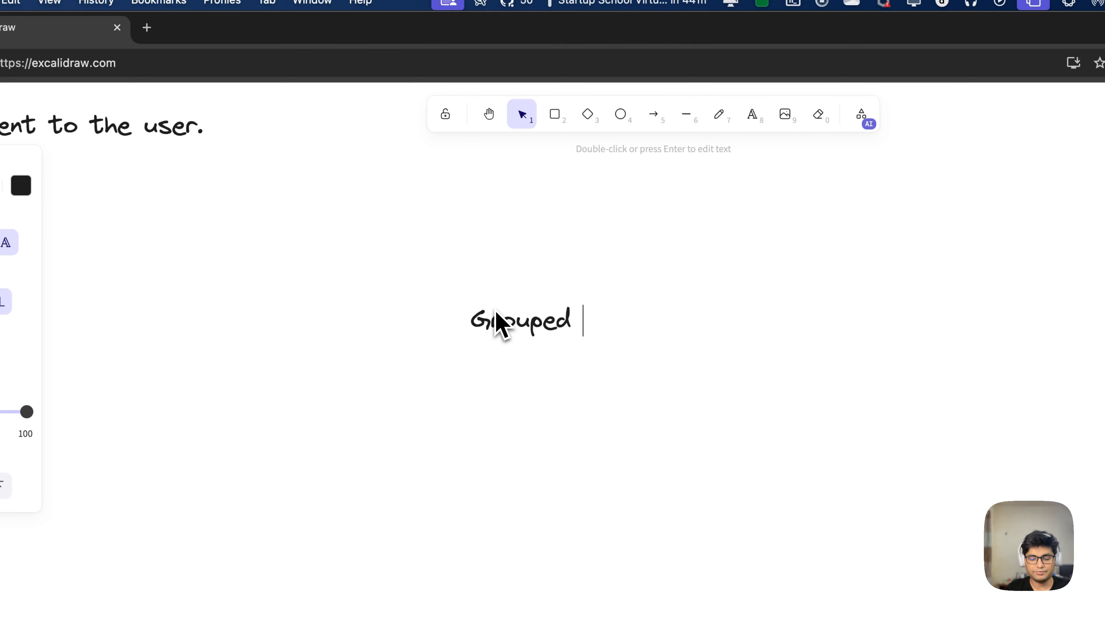
text(Summary + new data)
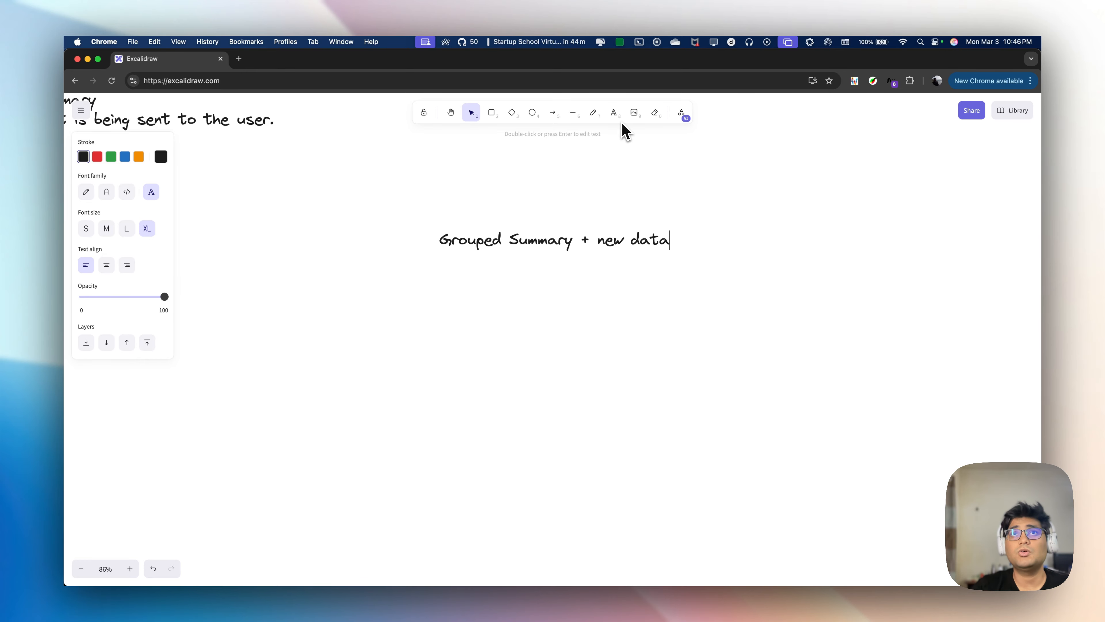
click(400, 249)
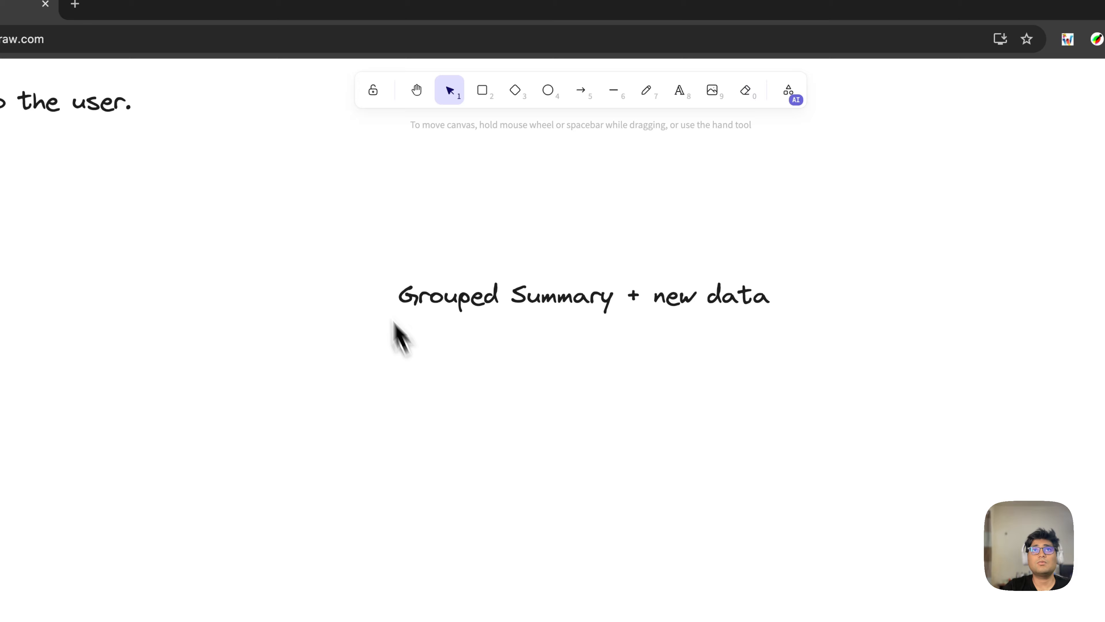
Duplicate the "Grouped Summary + new data" text and change the upper copy to "Grouped Summary = grouped sumary".
drag(455, 294, 648, 301)
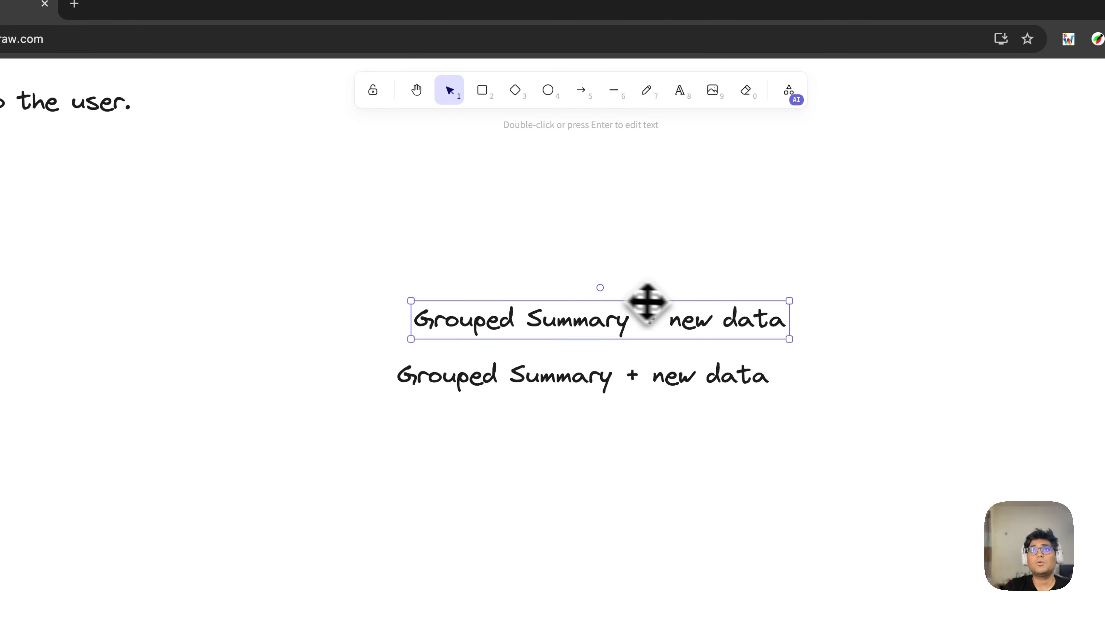
double_click(762, 319)
click(762, 318)
double_click(764, 320)
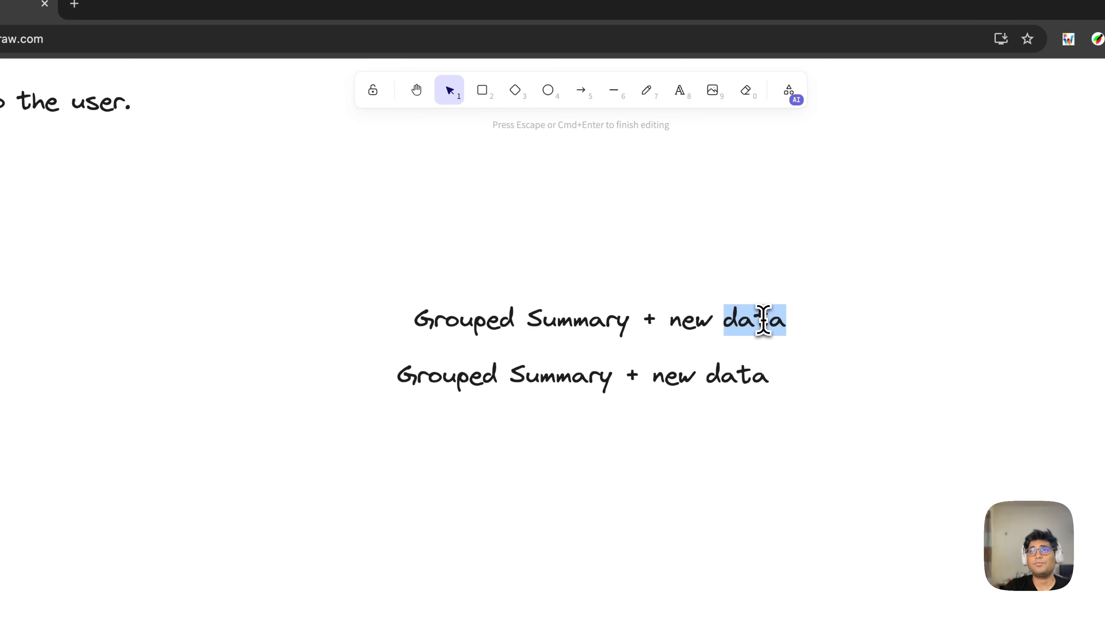
key(BackSpace)
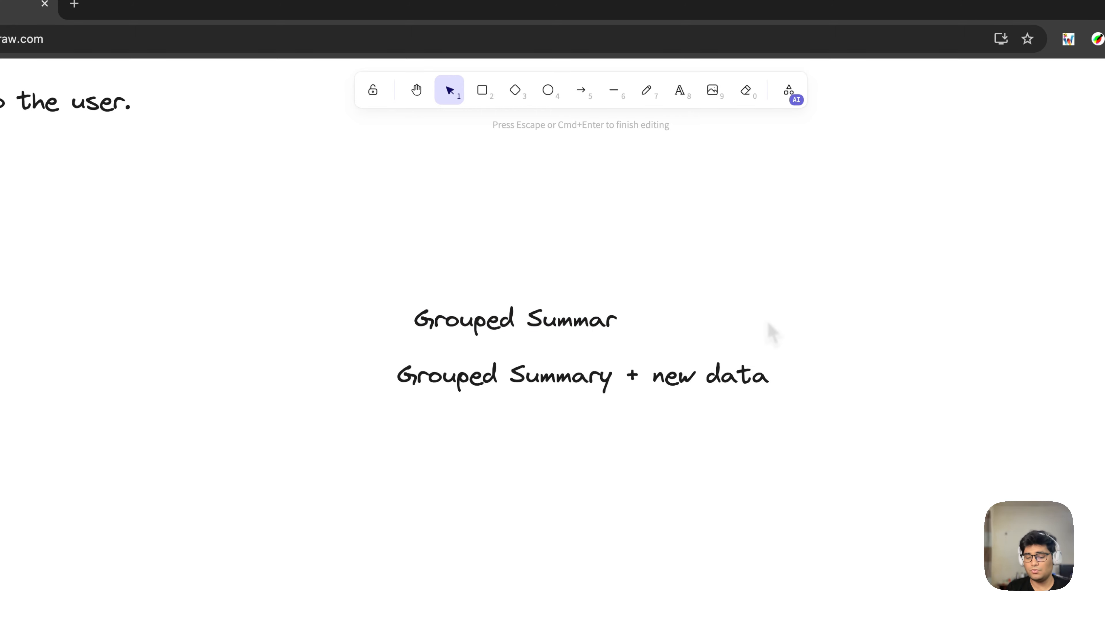
text(y = grouped sumary)
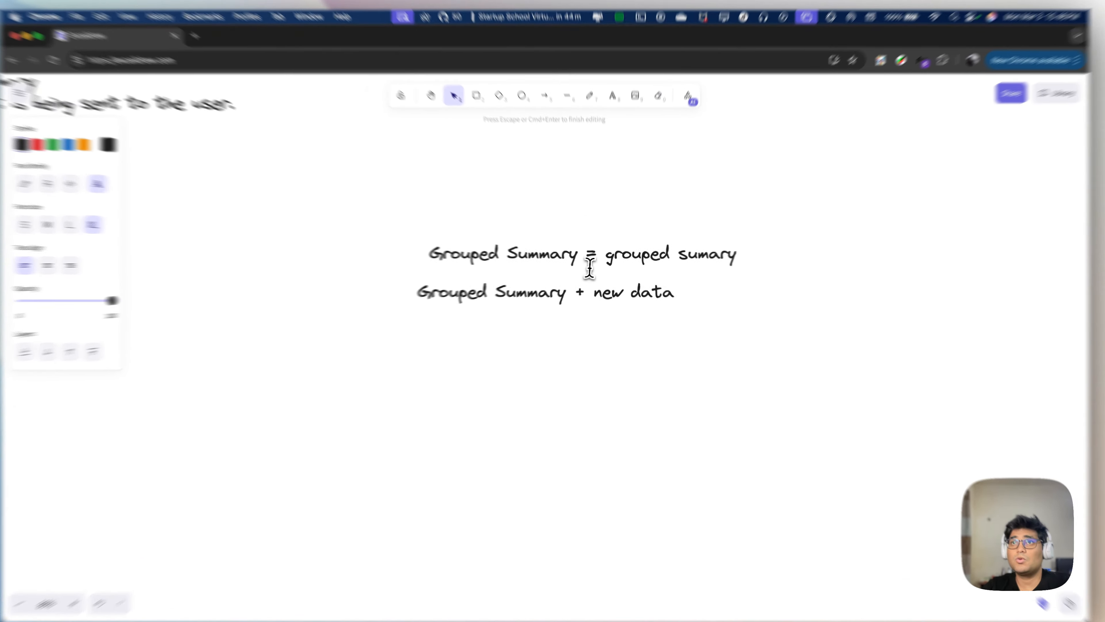
Duplicate the "Grouped Summary + new data" text just below the original and append "+new data" to the copy.
click(639, 256)
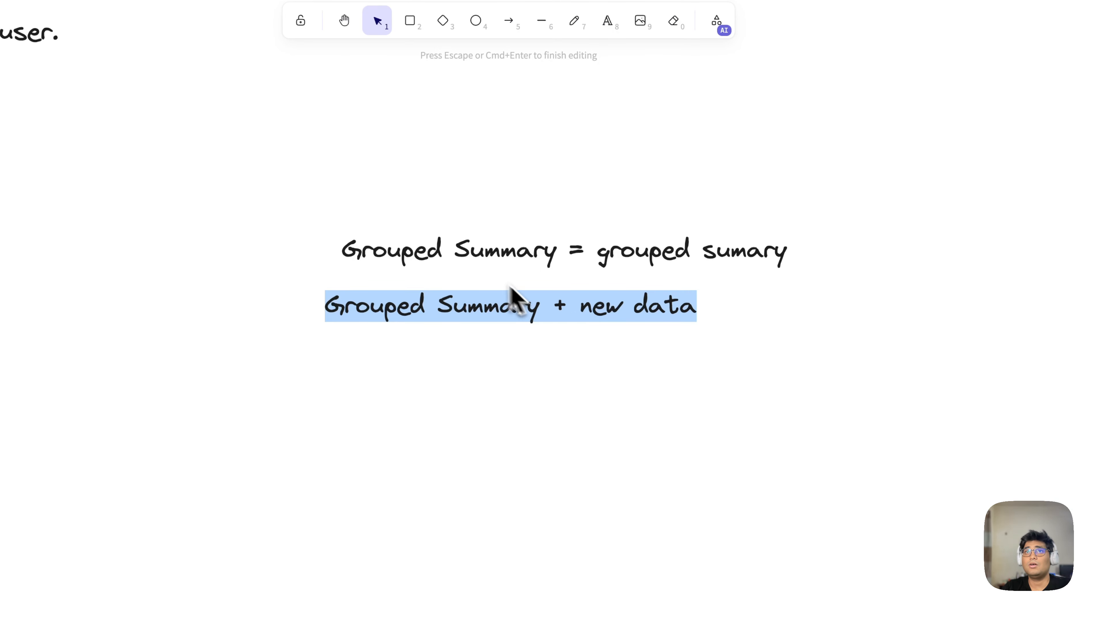
click(557, 341)
click(568, 315)
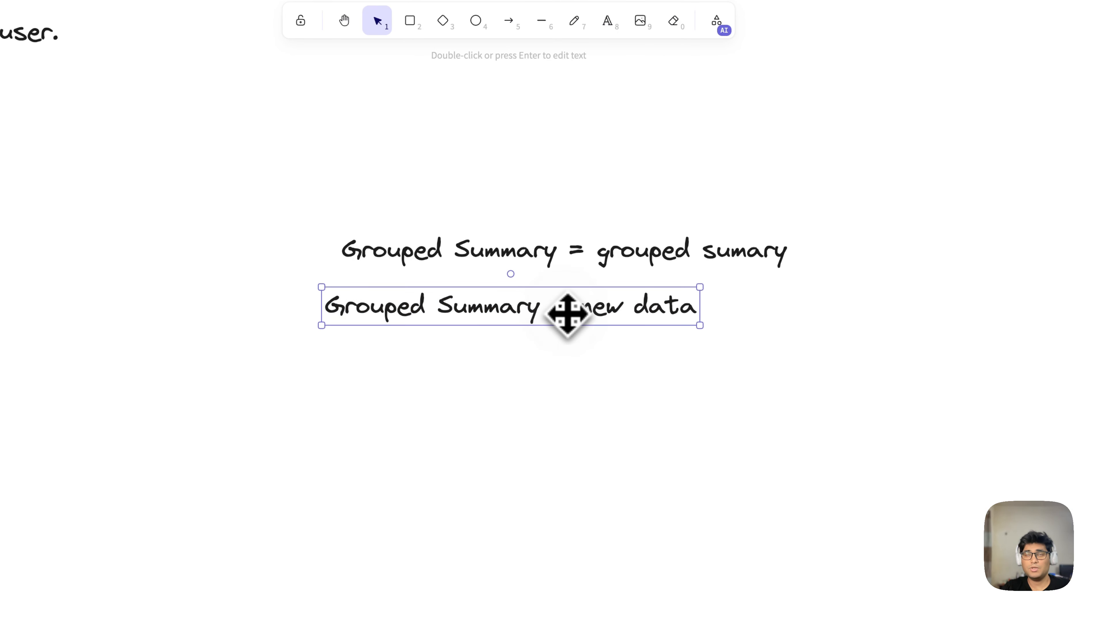
click(520, 365)
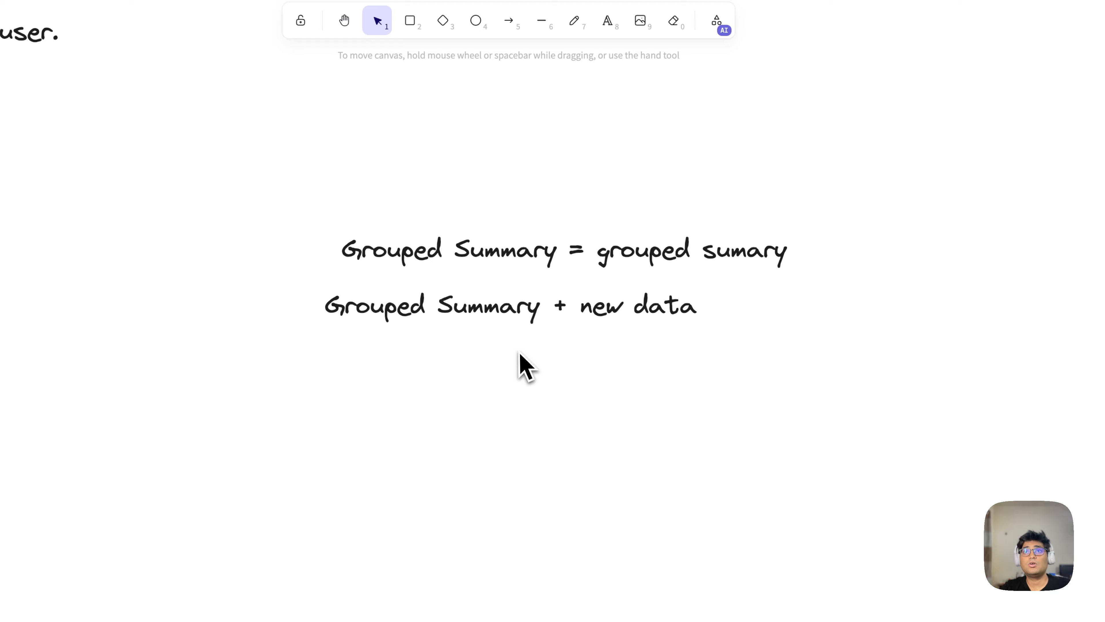
key(ctrl+v)
double_click(624, 351)
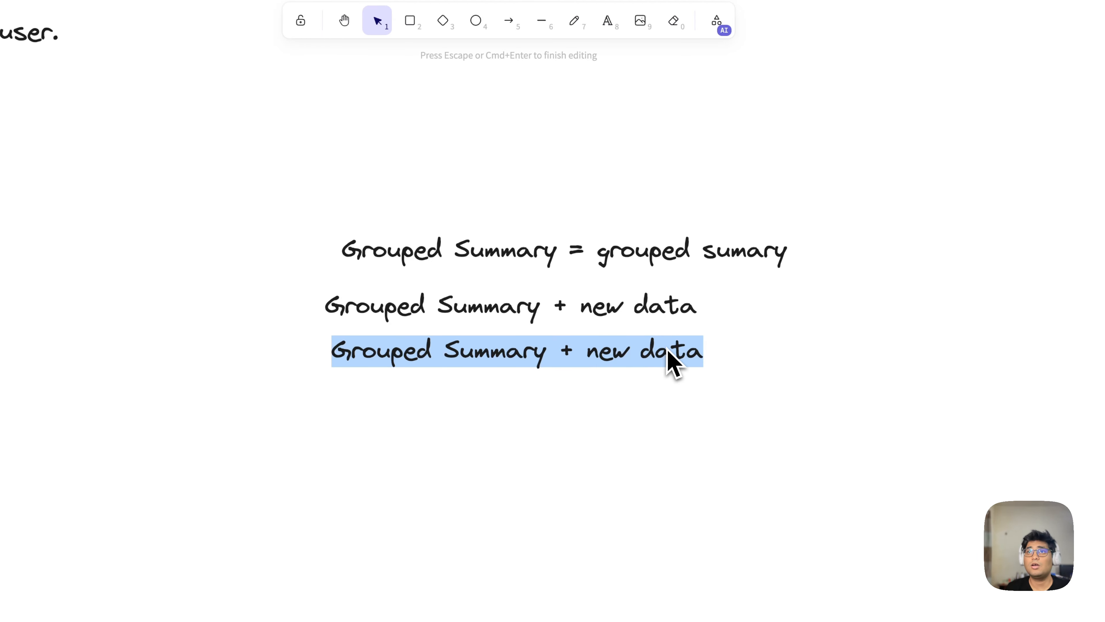
key(Right)
text(+new data)
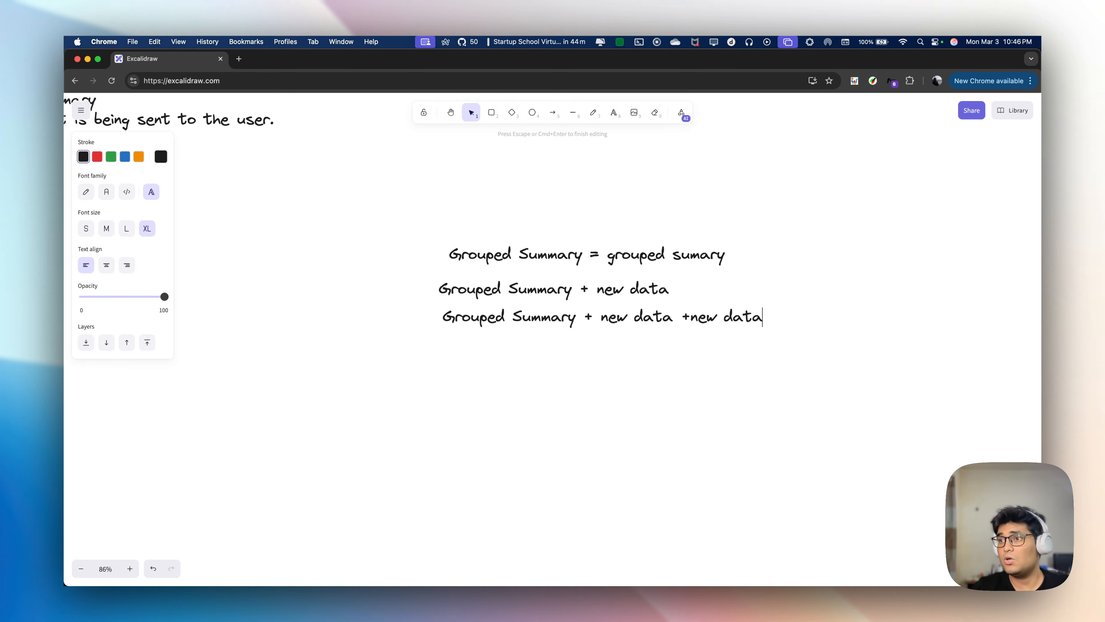
Switch back to the WorqHat workflow and save the groupedSummary Handle Variable node's settings, then the workflow itself.
key(ctrl+Up)
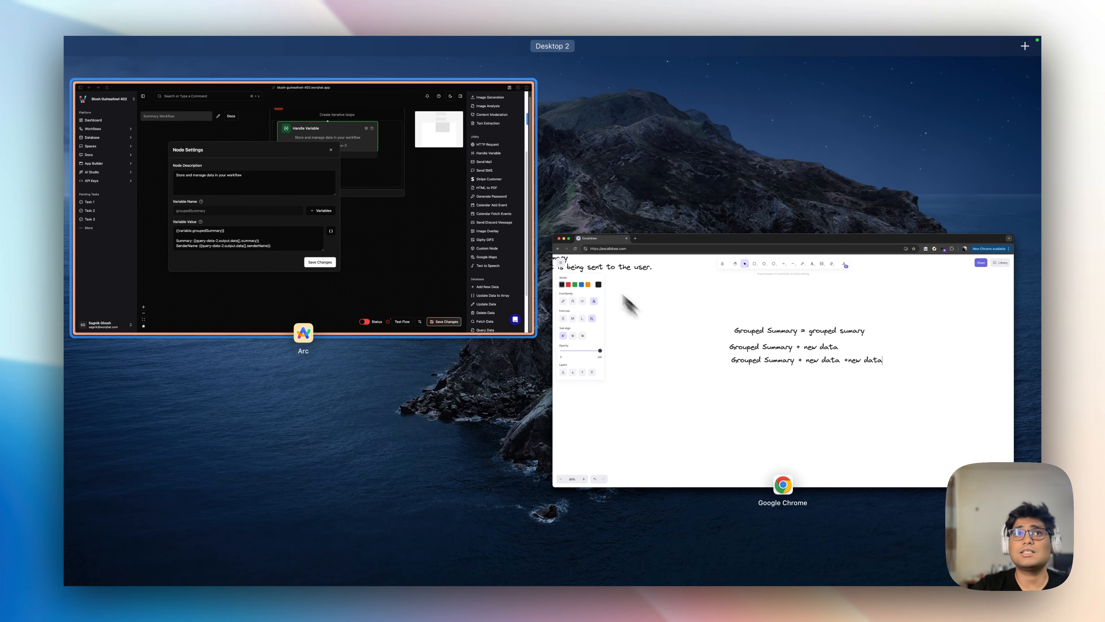
click(387, 163)
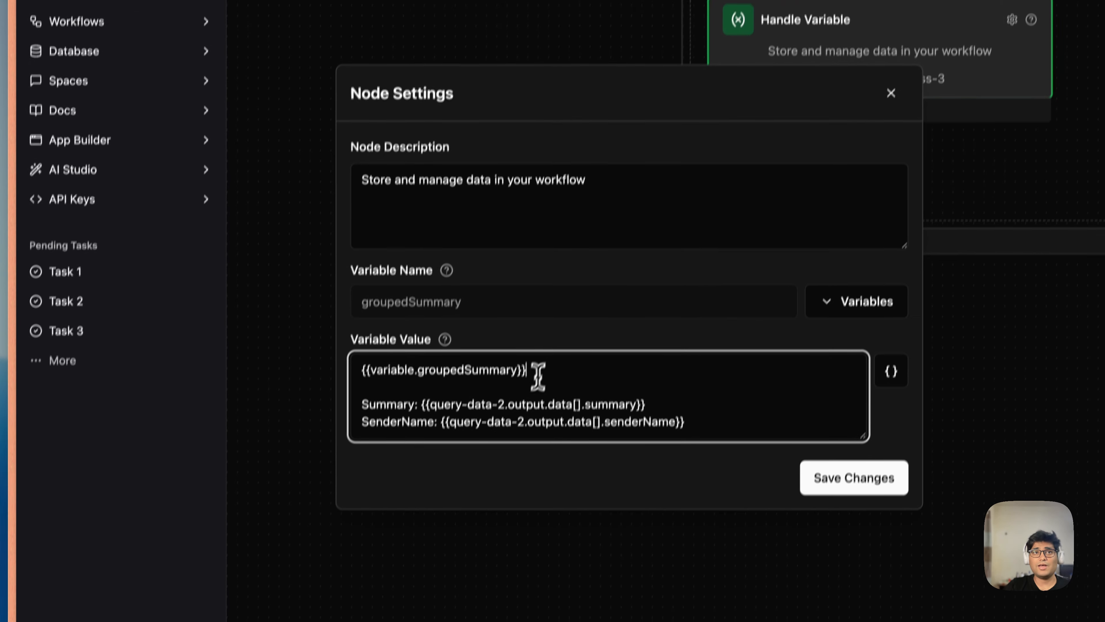
drag(512, 496, 317, 491)
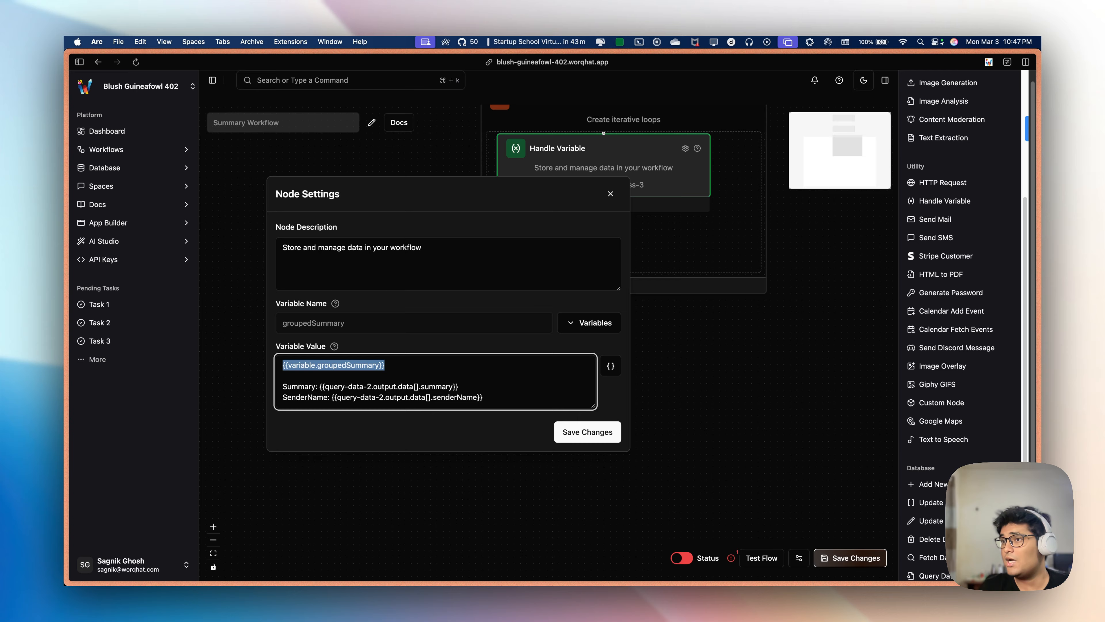
click(587, 431)
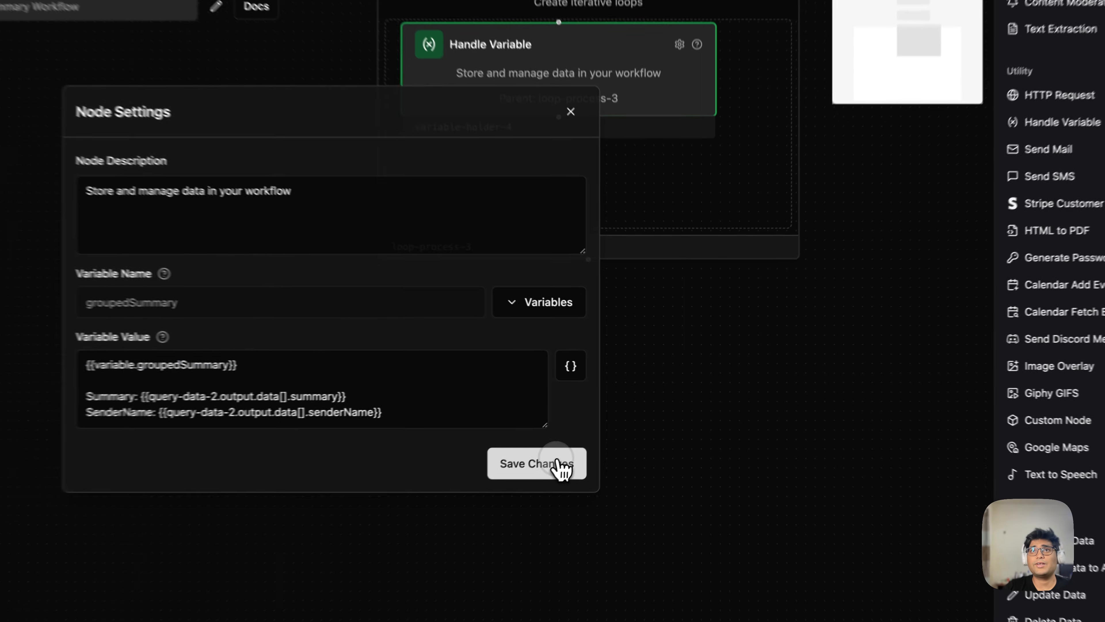
drag(622, 269, 510, 373)
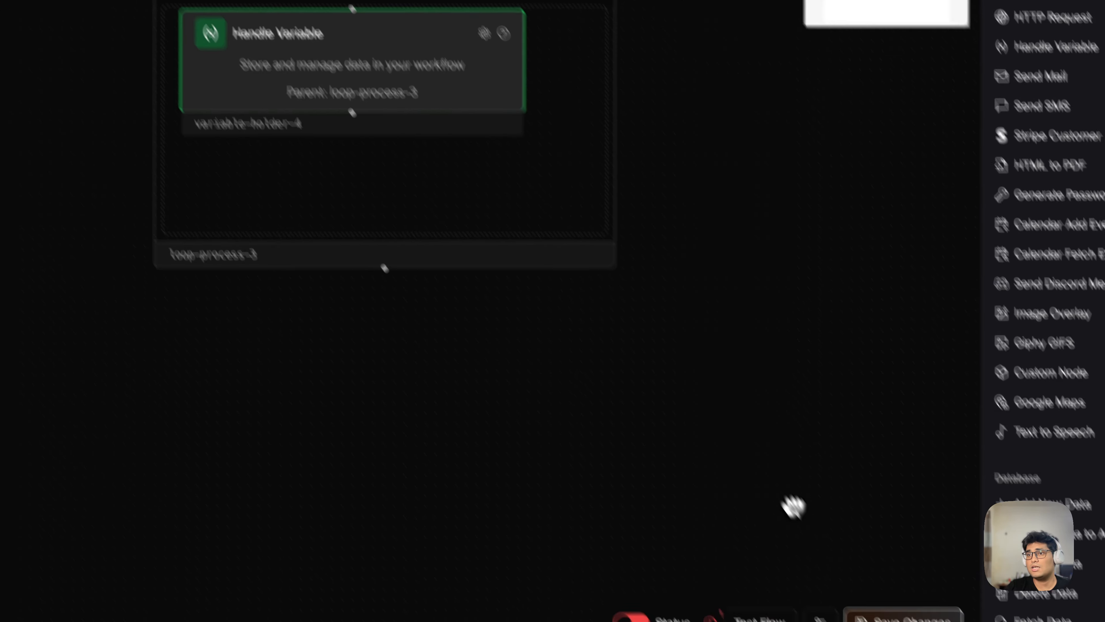
click(827, 554)
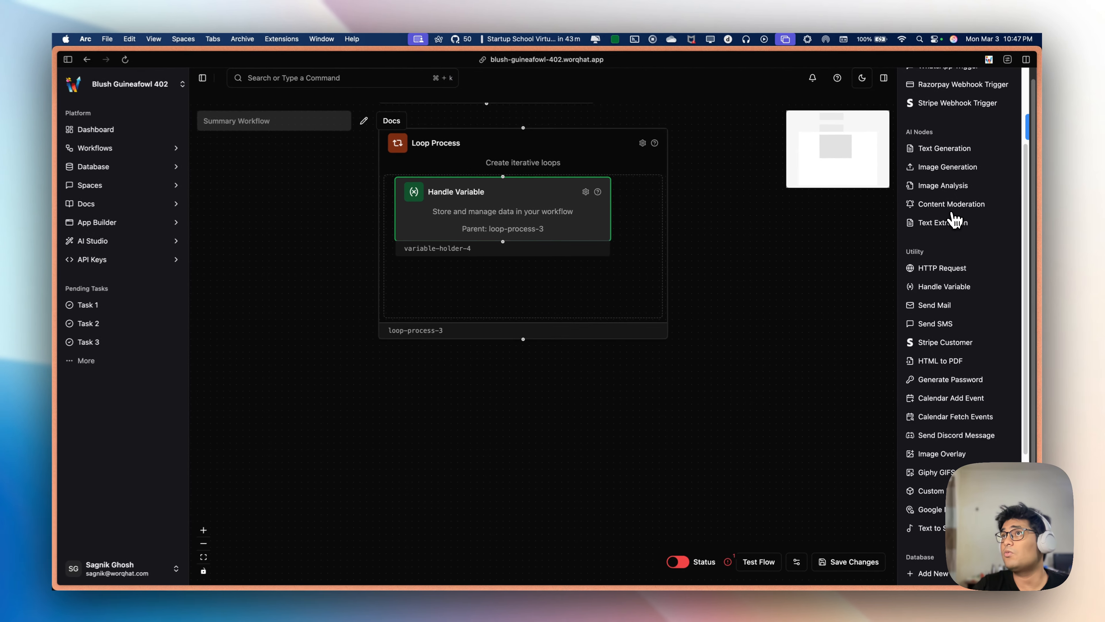
Add a Text Generation node below the Loop Process node and connect the loop's output to its input.
scroll(970, 305, down, 5)
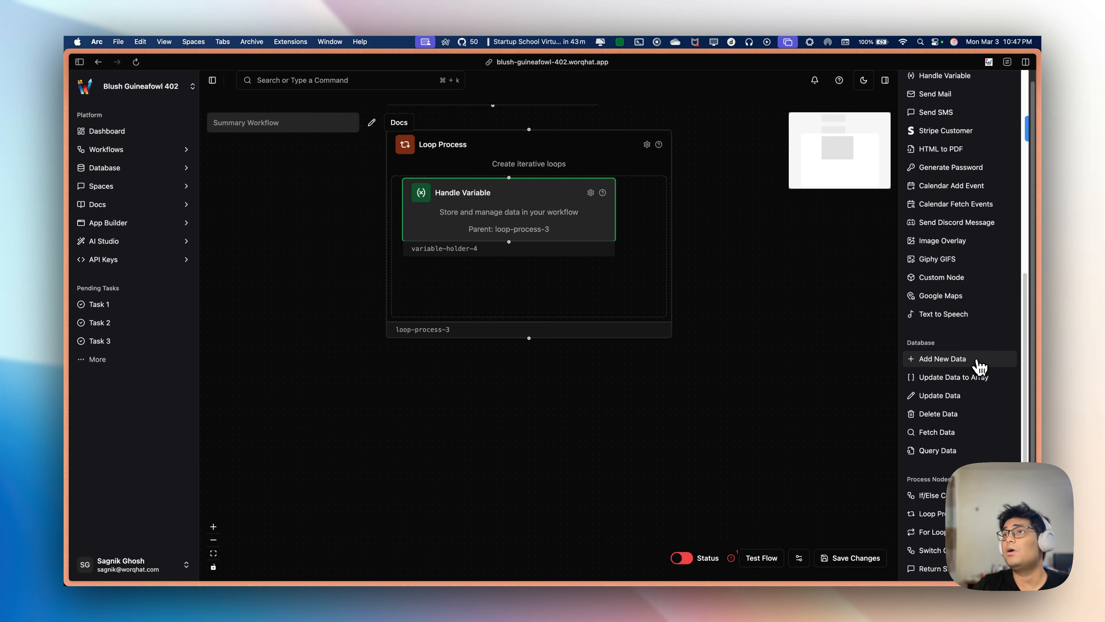
scroll(979, 366, up, 8)
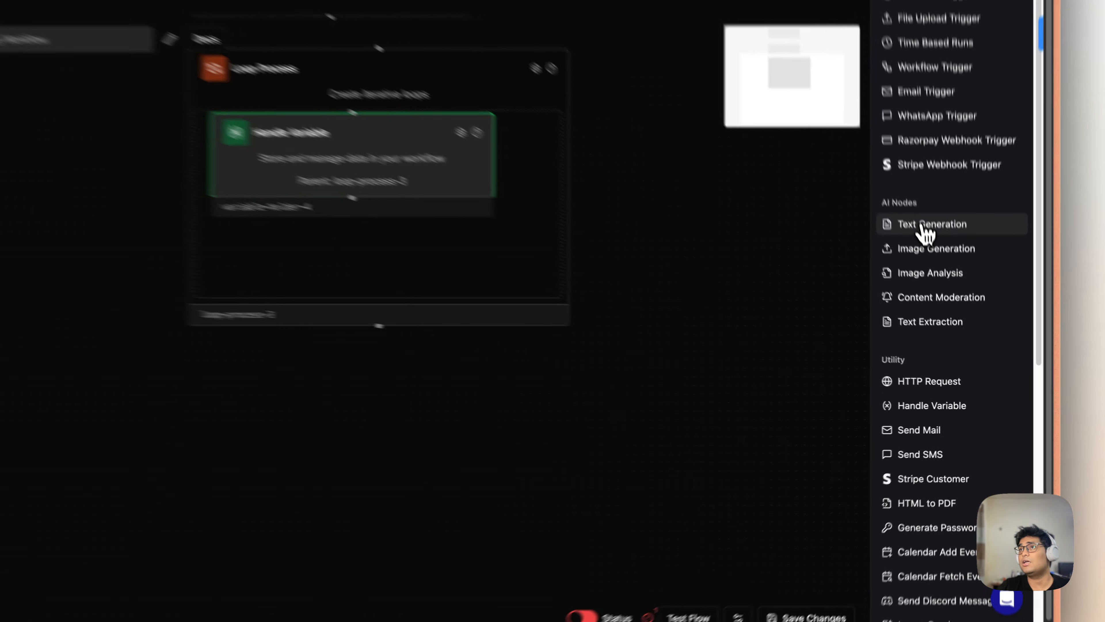
drag(944, 272, 561, 431)
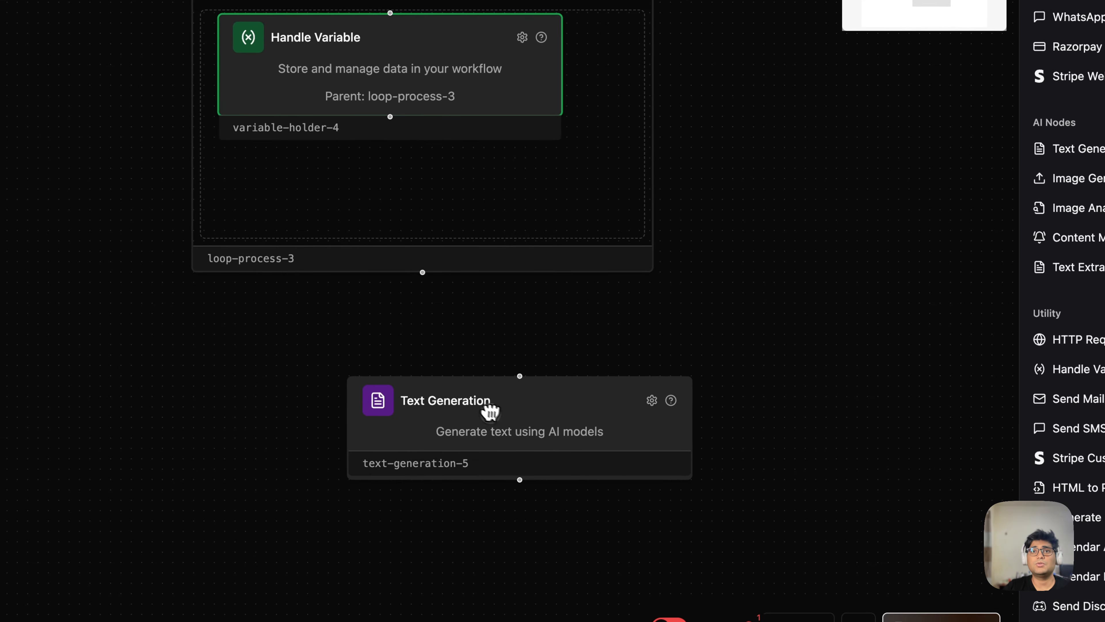
drag(489, 411, 363, 400)
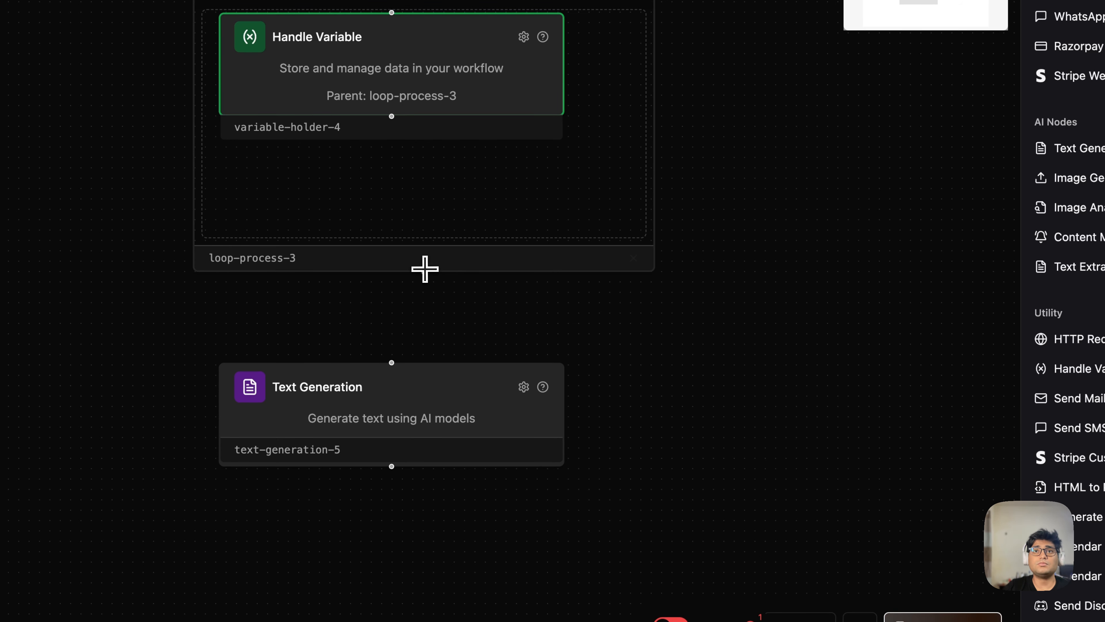
drag(425, 269, 391, 362)
drag(448, 418, 461, 379)
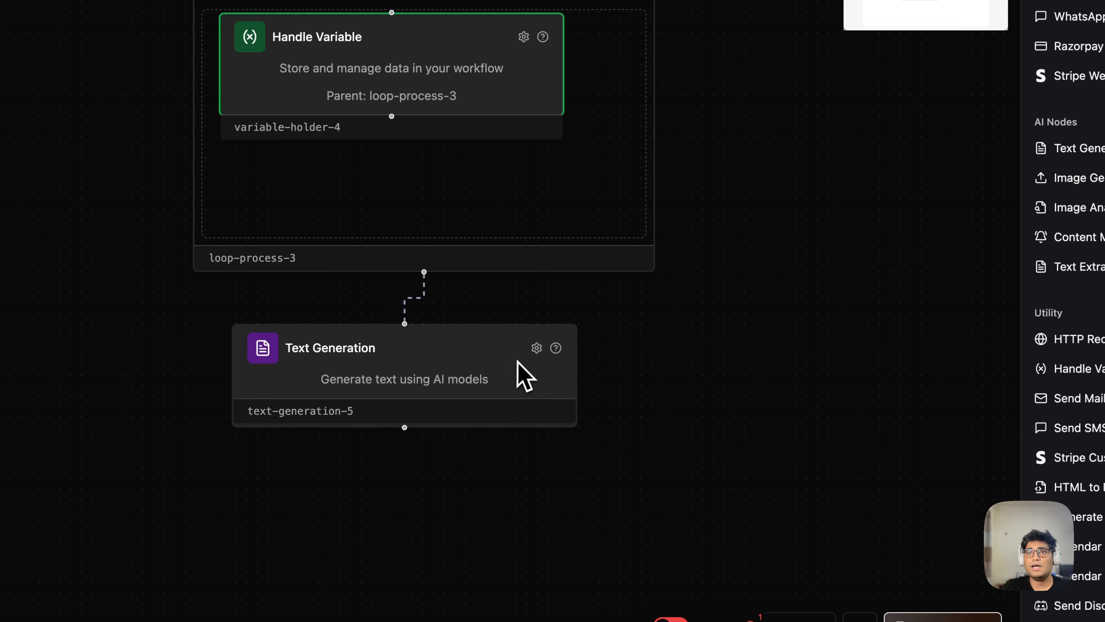
Open the Text Generation node's settings and begin its prompt with "You have been passed the summary for multiple newsletters and".
click(537, 348)
drag(704, 495, 806, 177)
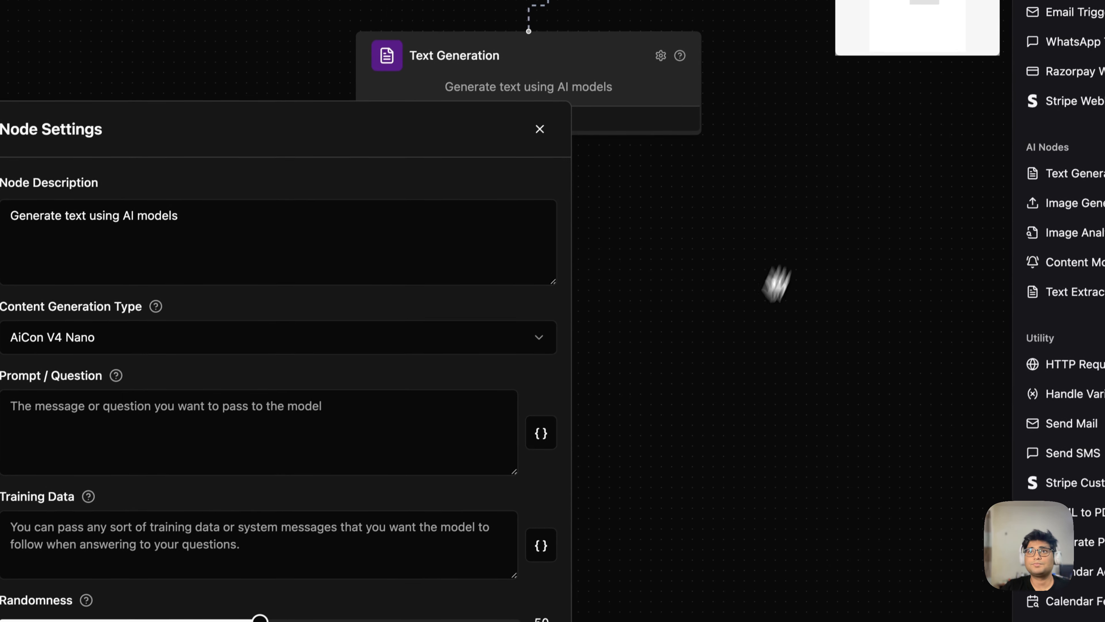
click(378, 316)
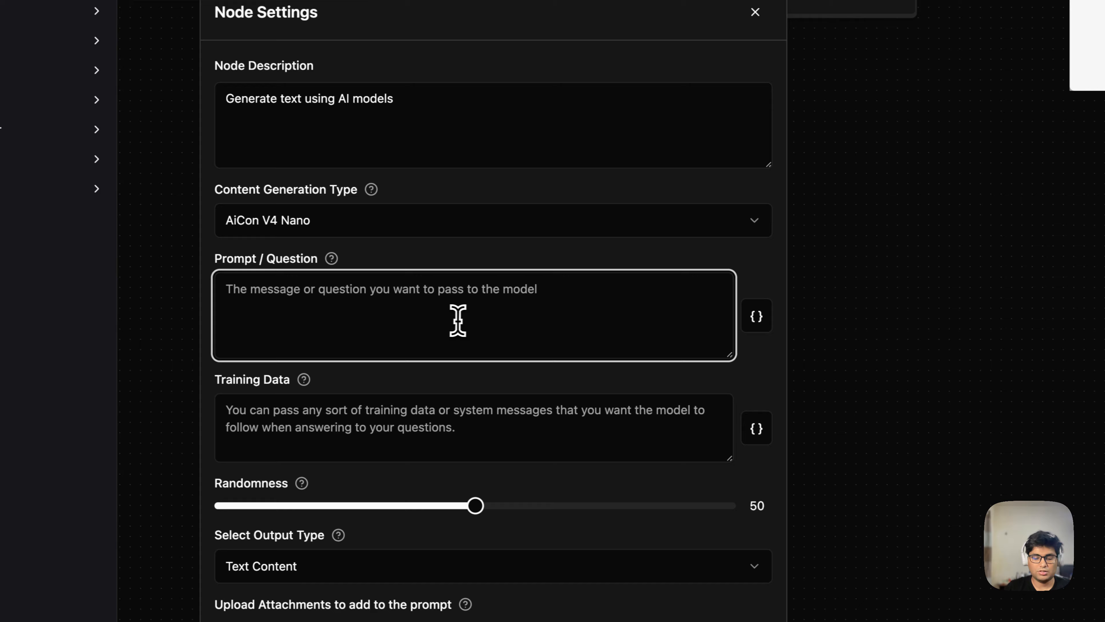
text(You ha)
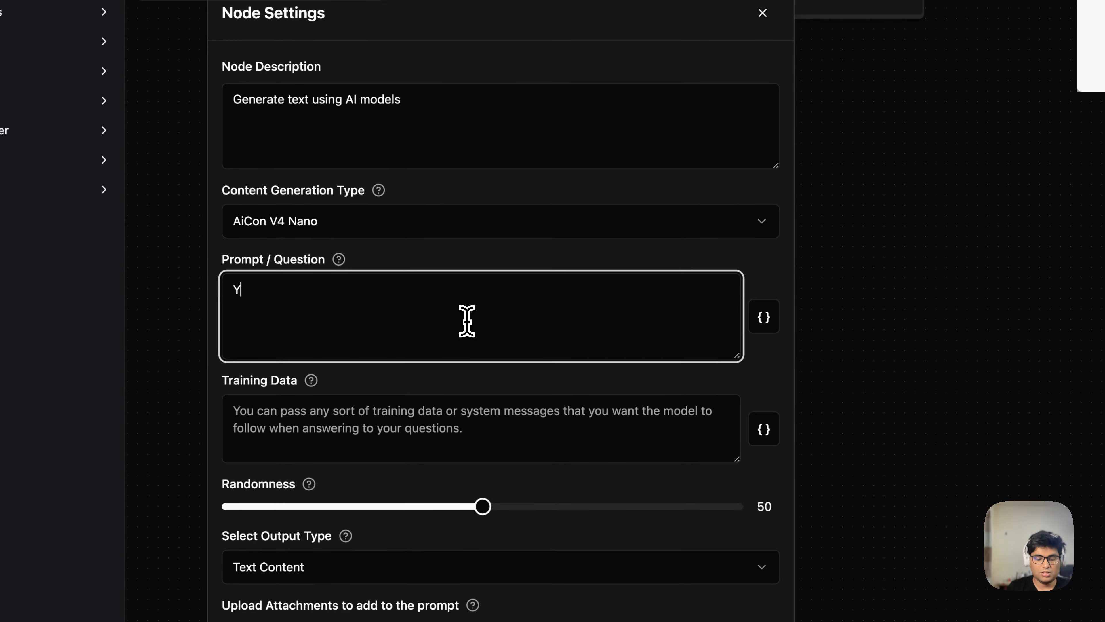
text(ve been passed the s)
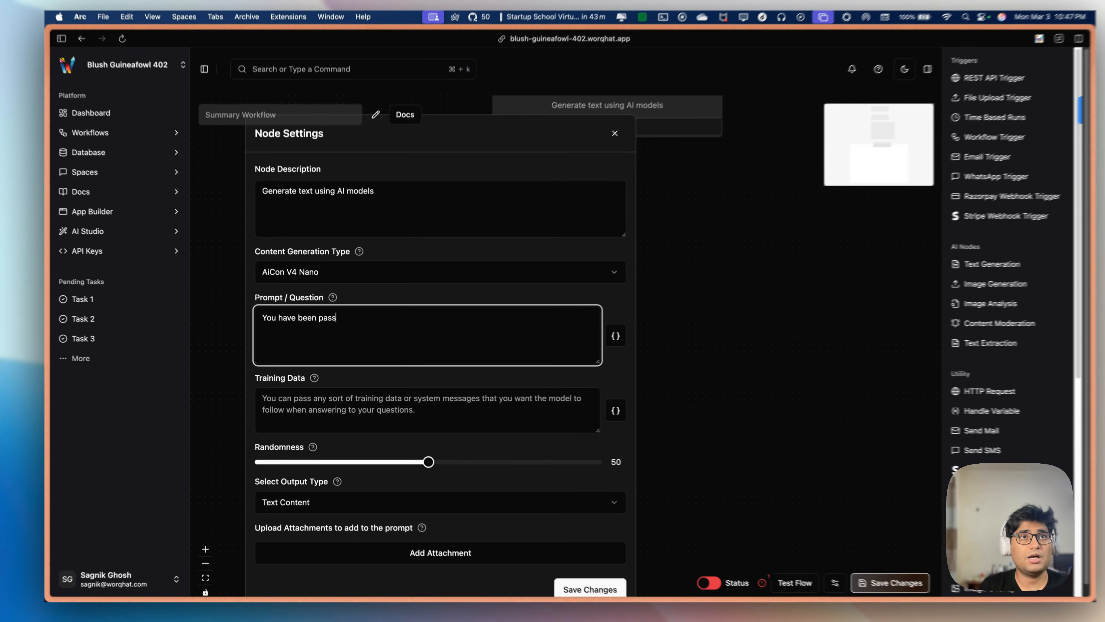
text(ummary for mu)
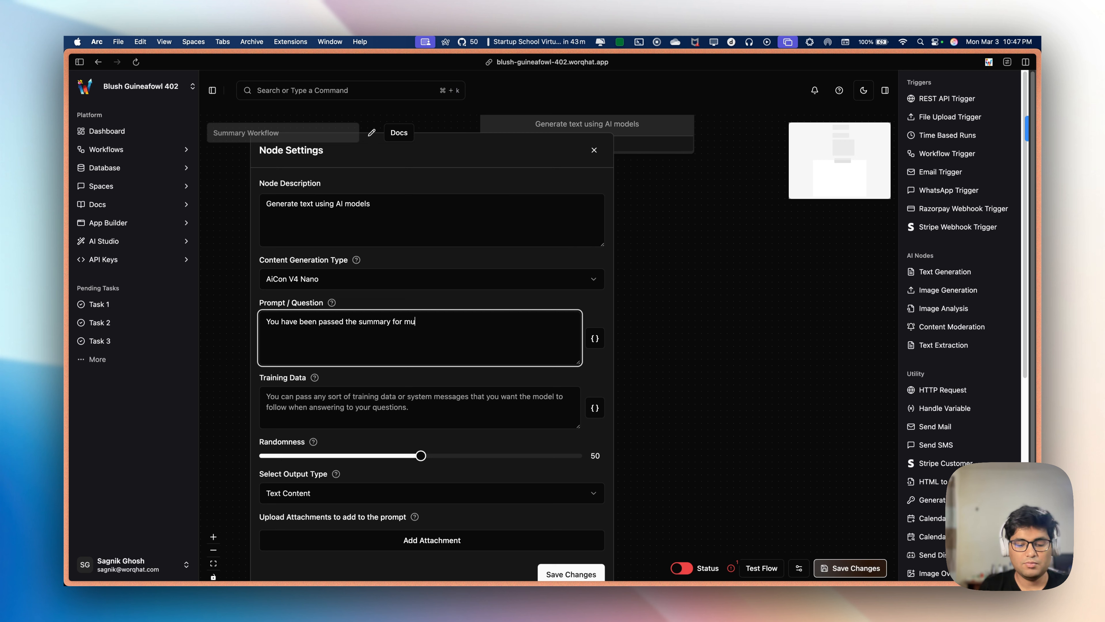
text(l)
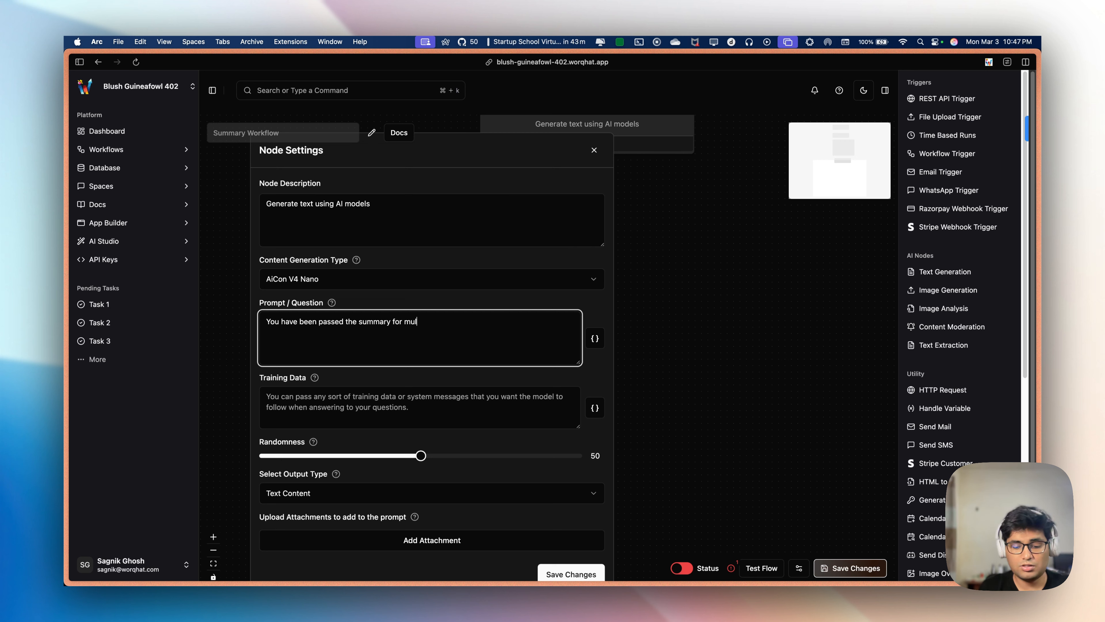
text(tiple news)
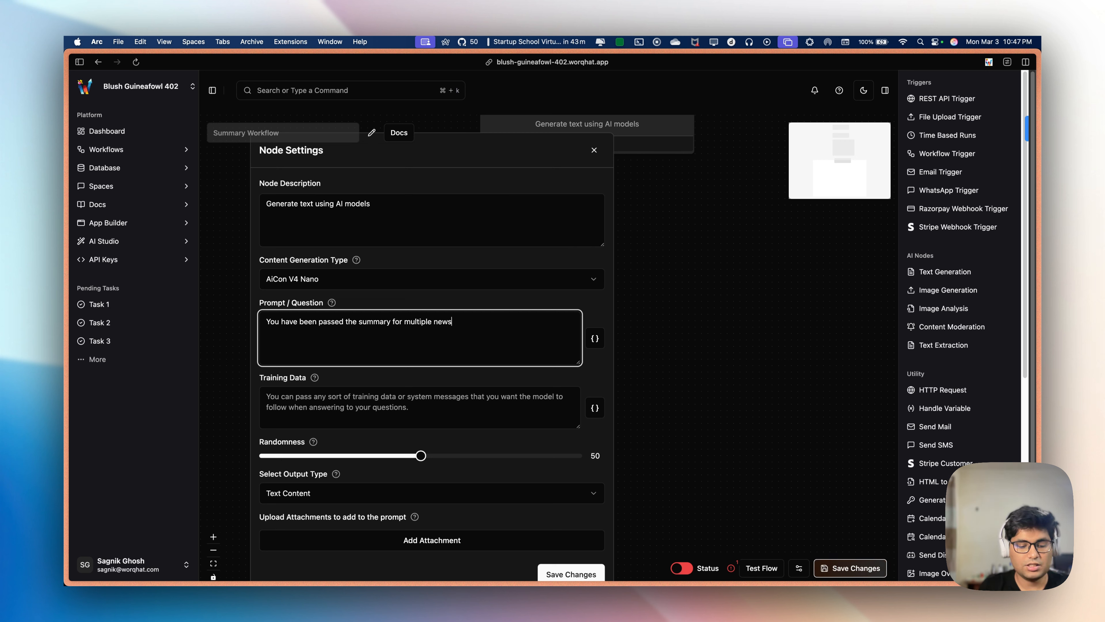
text(letters an)
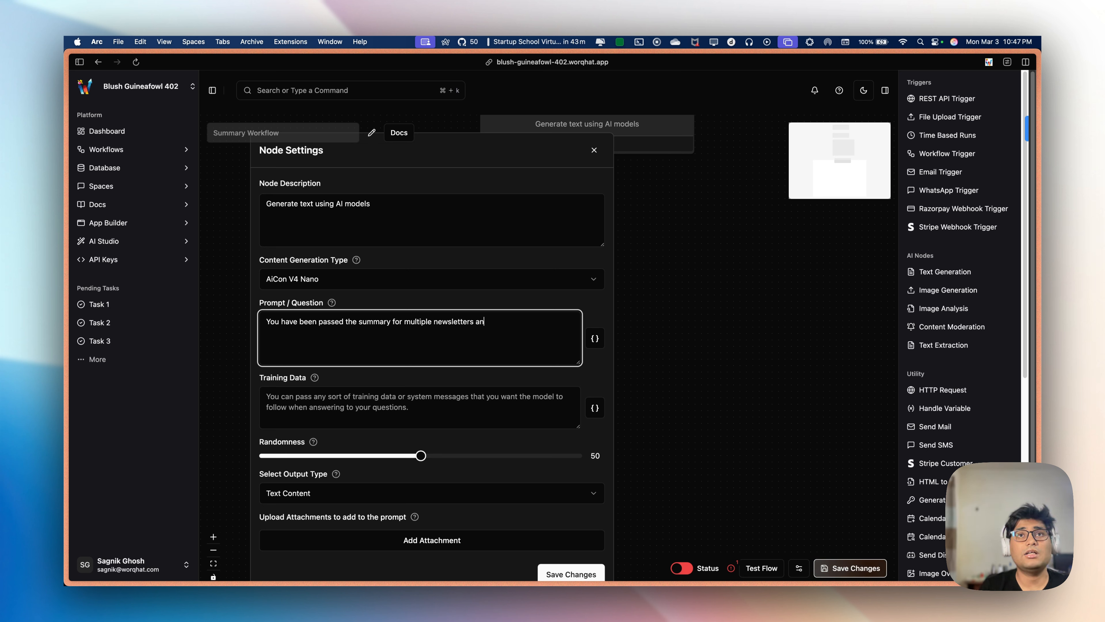
Continue the prompt: "their senders. I need you to create a detailed summary from all of it so that I know what I have missed over the week.".
text(d their send)
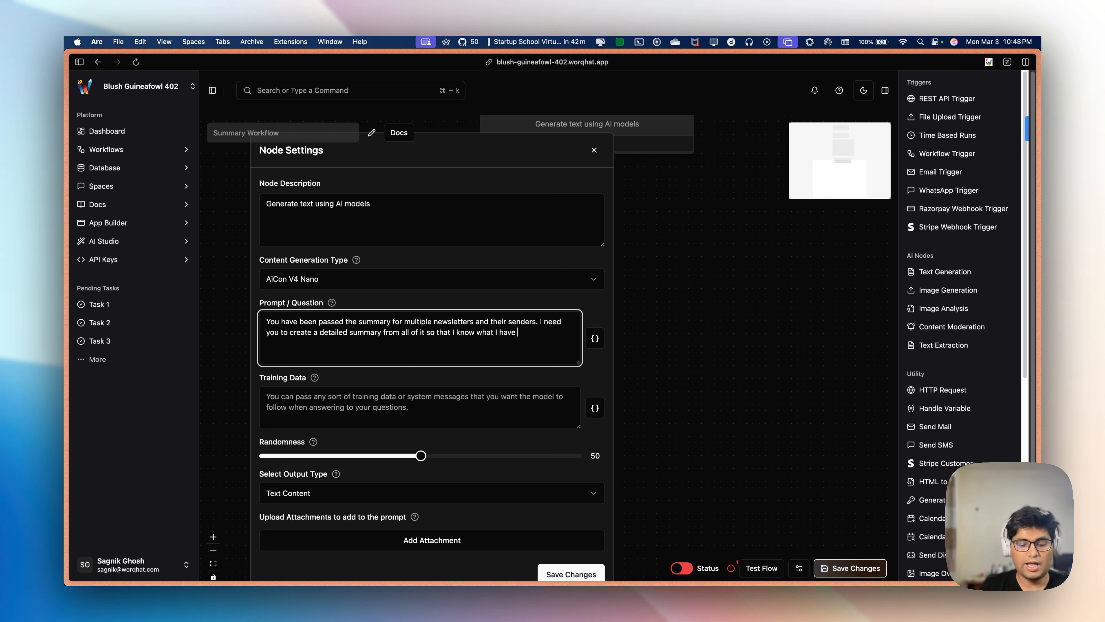
text(the week.)
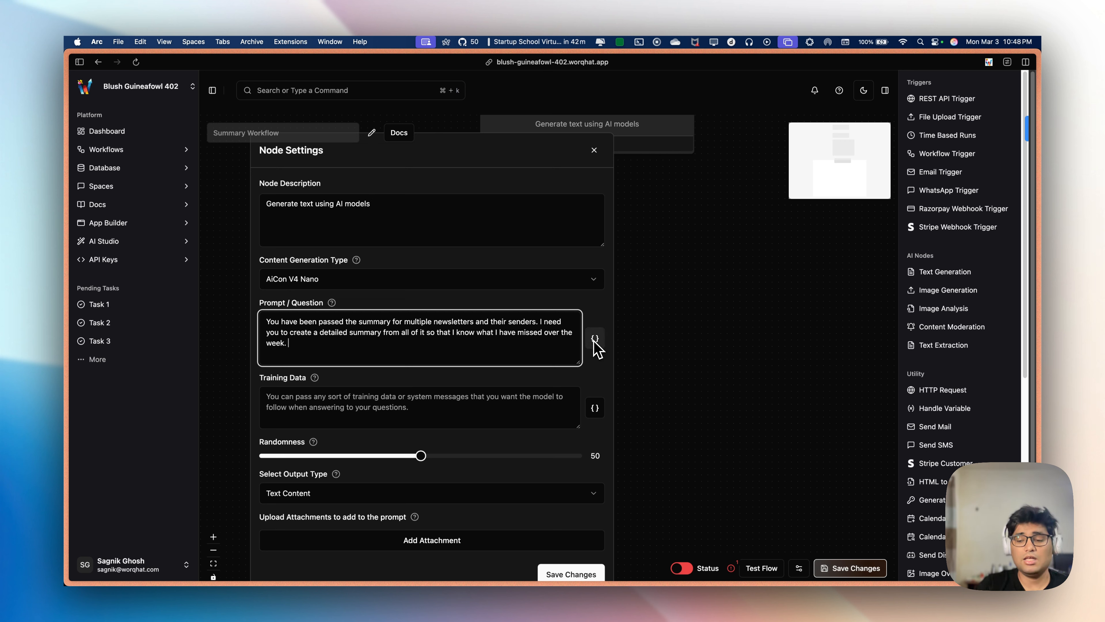
After a blank line in the prompt, add "Grouped Summmary:" followed by the variable {{variable.groupedSummary}}.
key(Return)
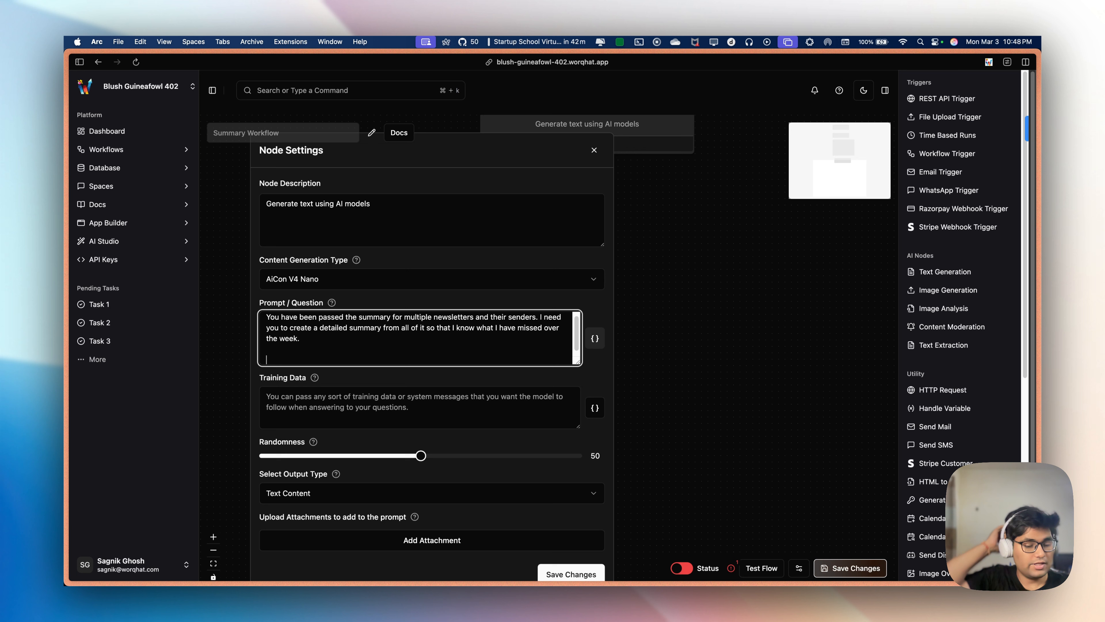
text(Gro)
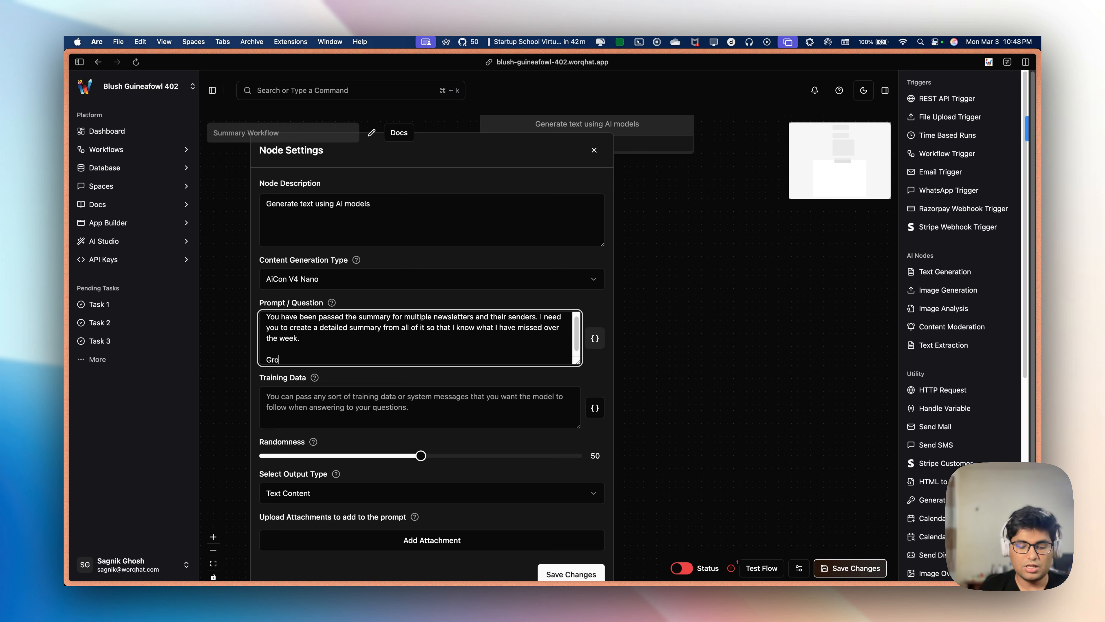
text(uped Summmary:)
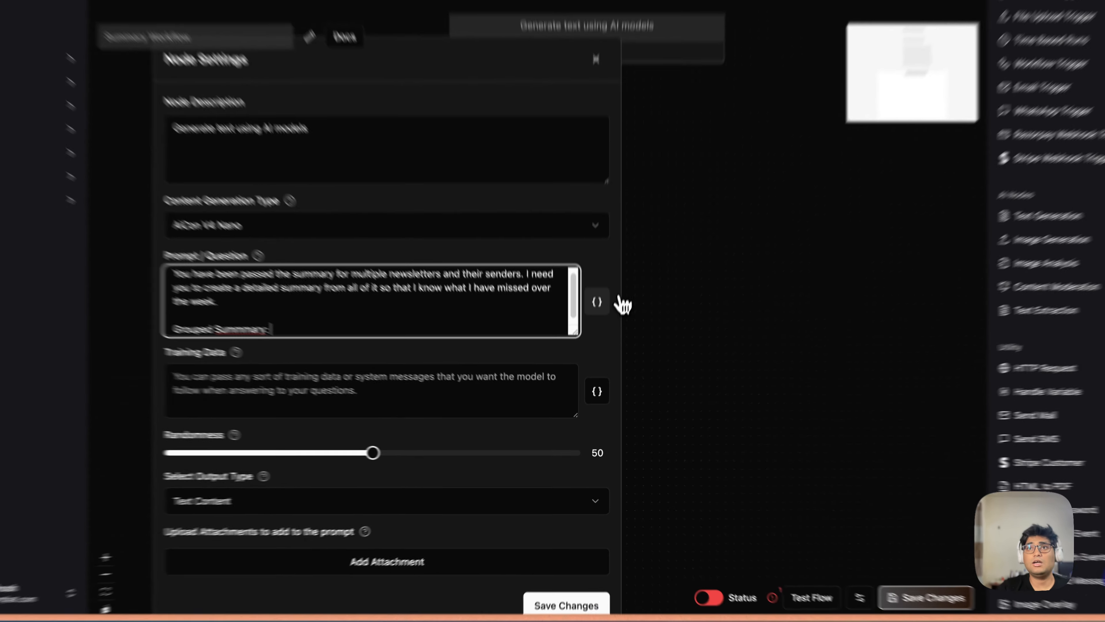
click(595, 338)
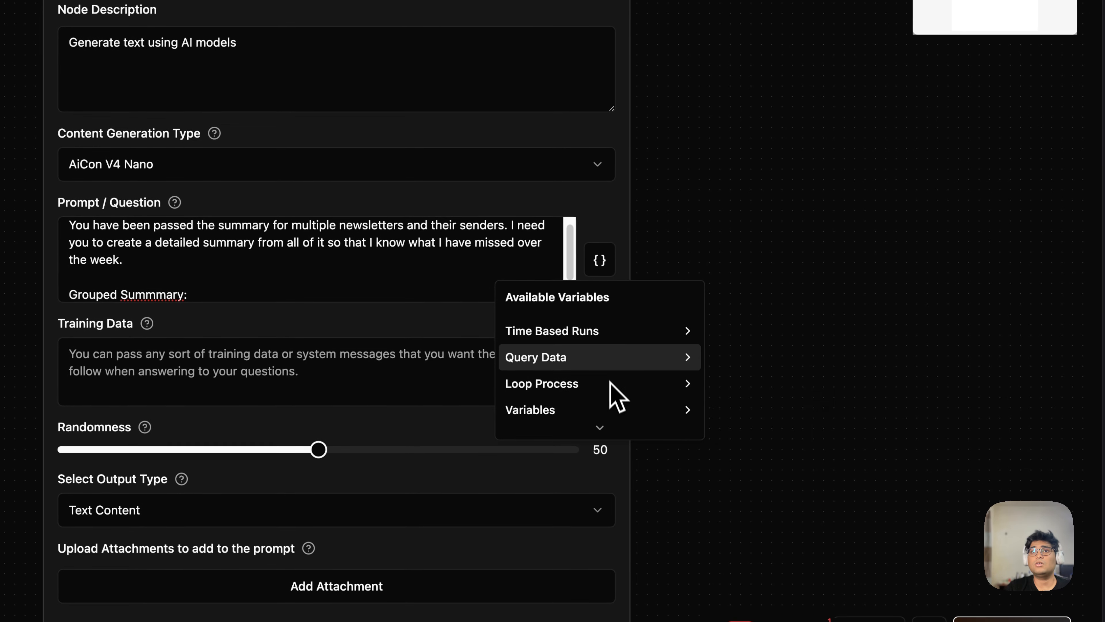
mouse_move(604, 368)
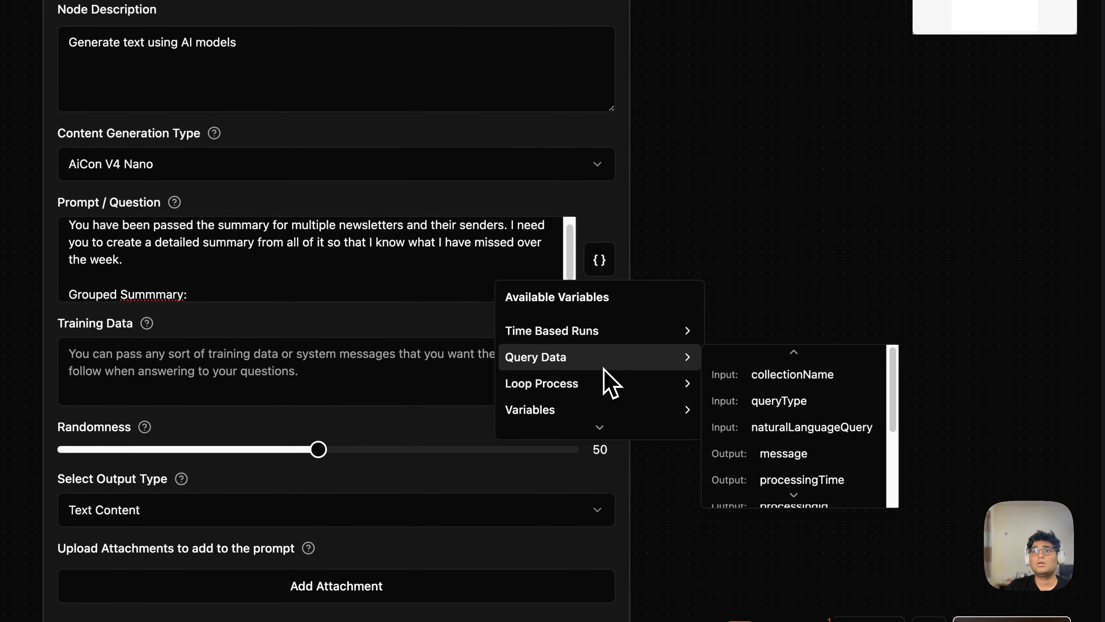
mouse_move(598, 412)
click(728, 429)
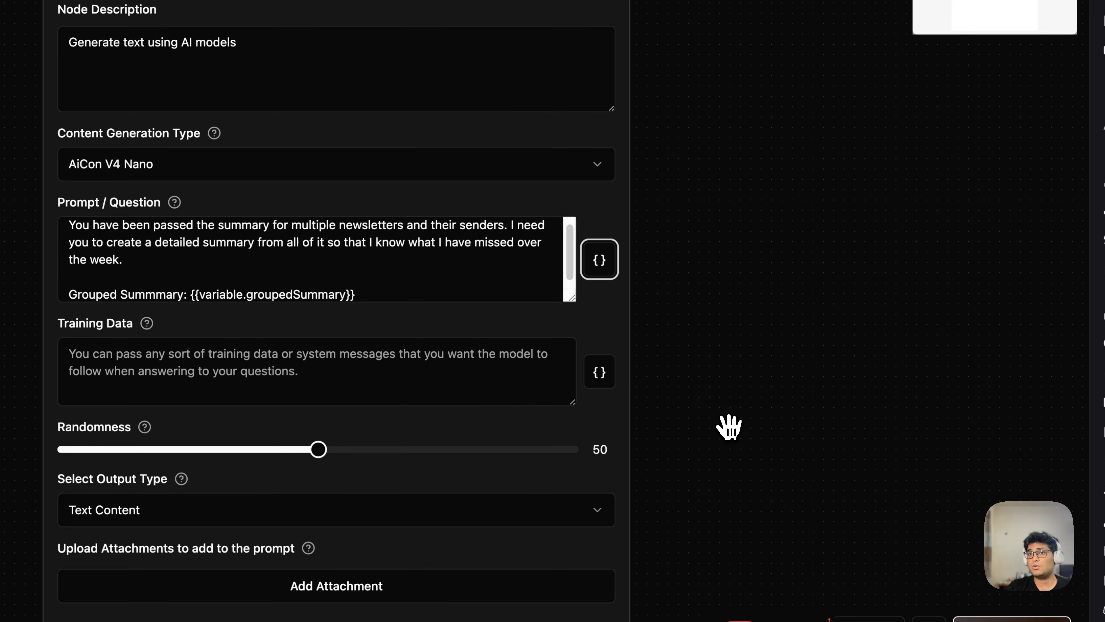
Set the Text Generation node's Randomness to 90.
drag(728, 426, 730, 265)
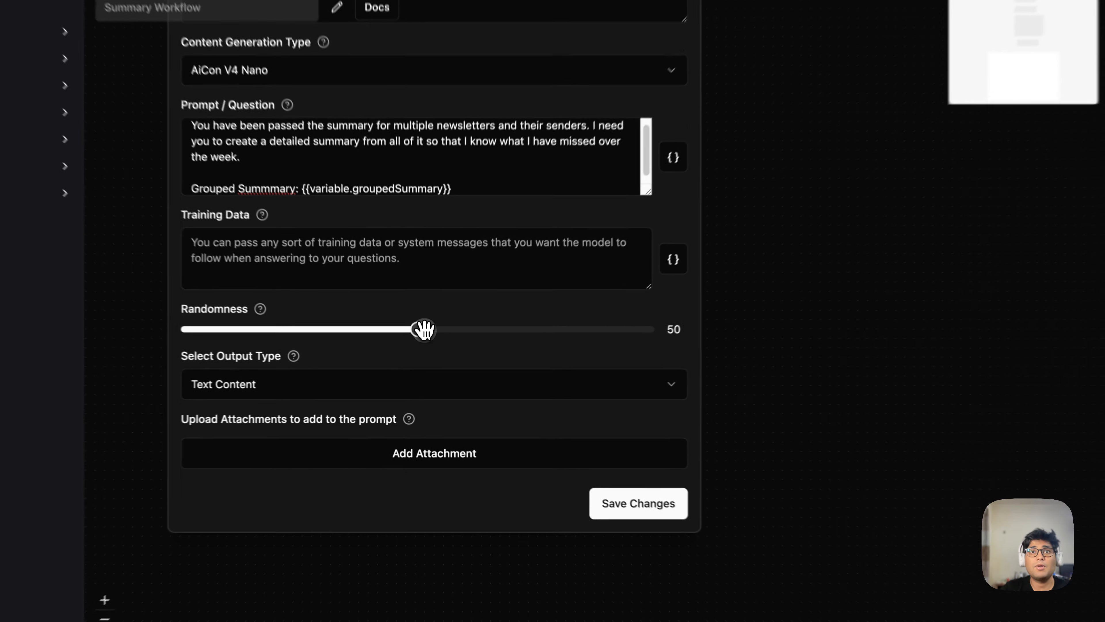
drag(431, 351, 547, 352)
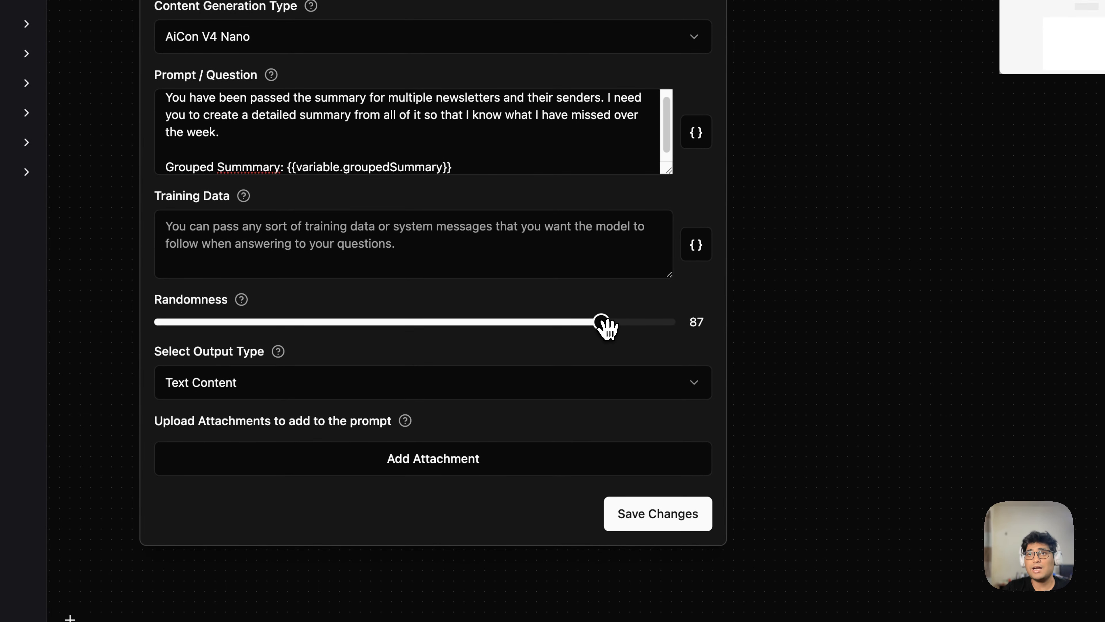
drag(607, 327, 625, 326)
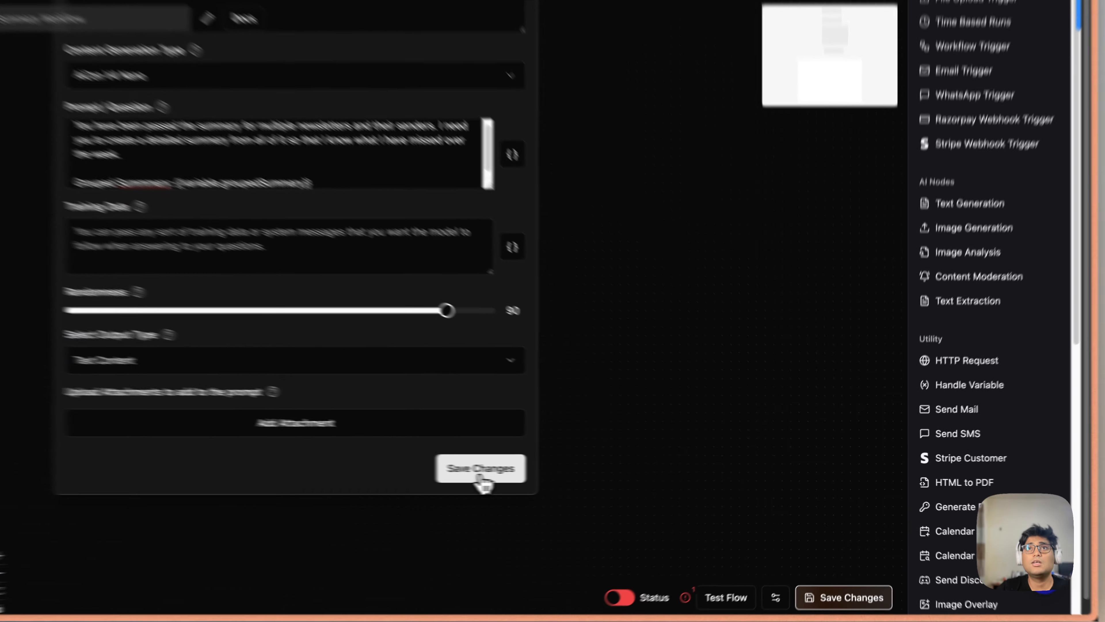
Save the Text Generation node's settings.
click(577, 473)
drag(663, 331, 580, 468)
drag(594, 320, 592, 369)
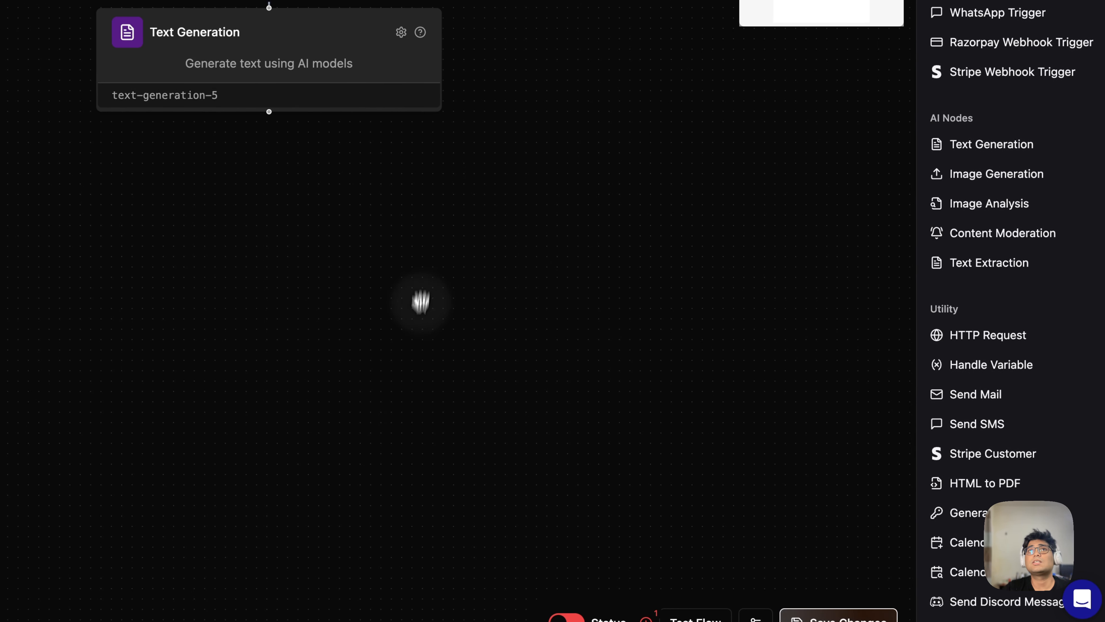
Place an Add New Data node directly below the Text Generation node and connect Text Generation's output to it.
scroll(982, 305, down, 12)
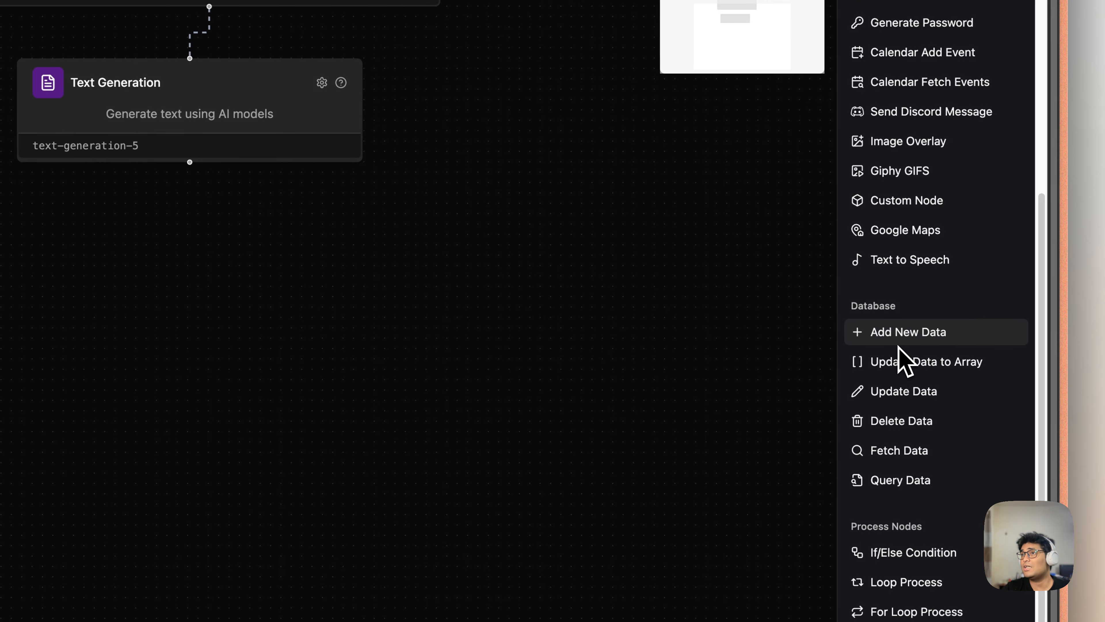
drag(899, 348, 186, 261)
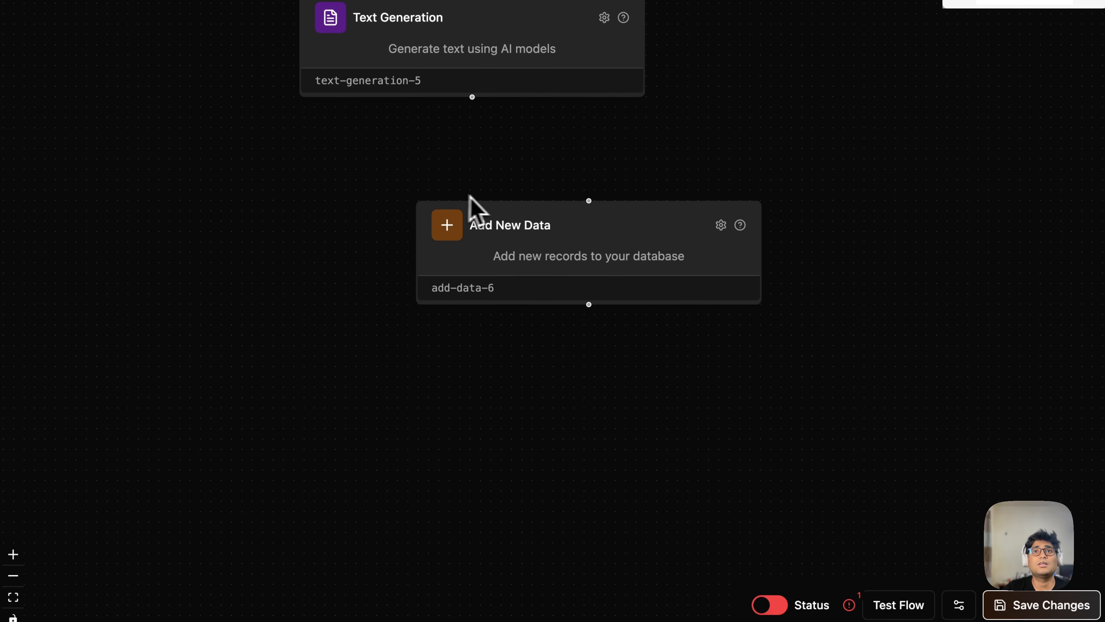
drag(470, 198, 424, 205)
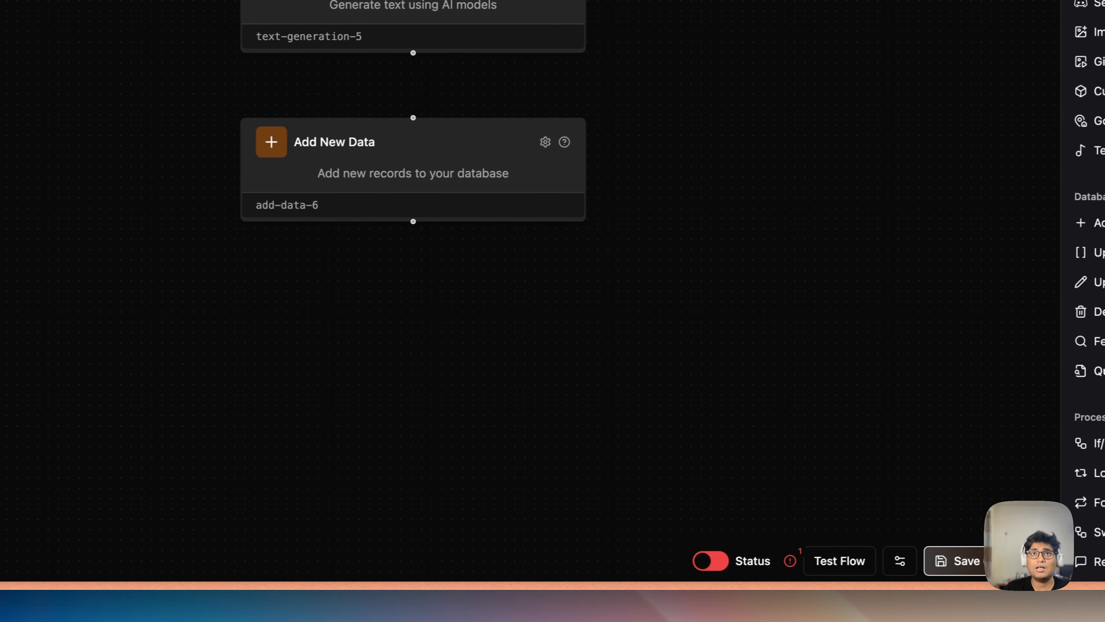
drag(413, 52, 413, 117)
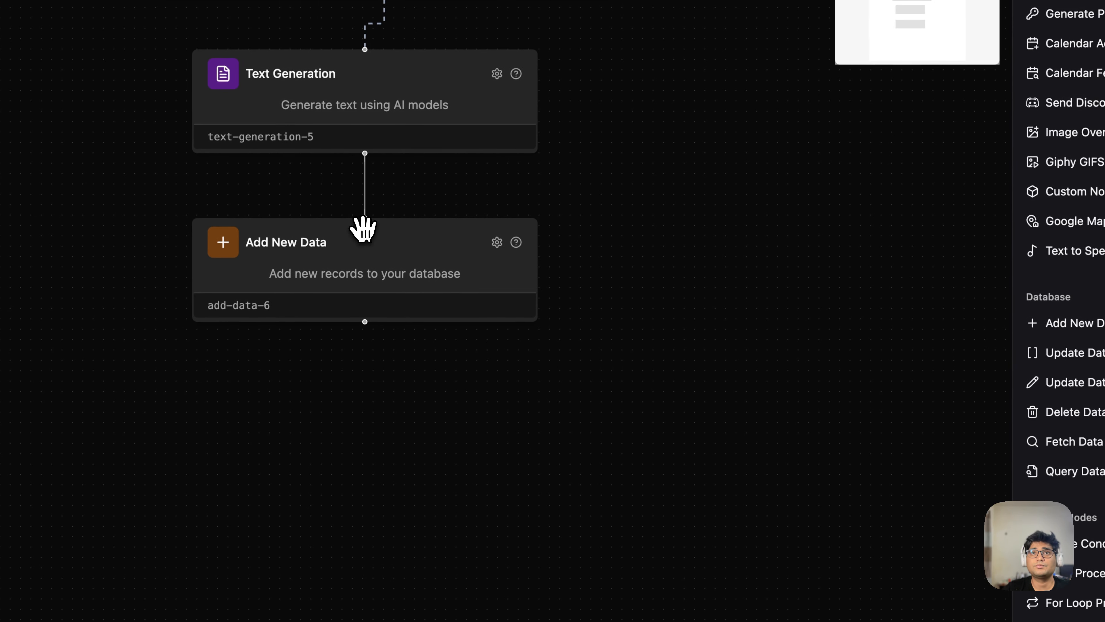
Switch to the whiteboard notes and point out the line about the second table storing the combined summary.
click(823, 580)
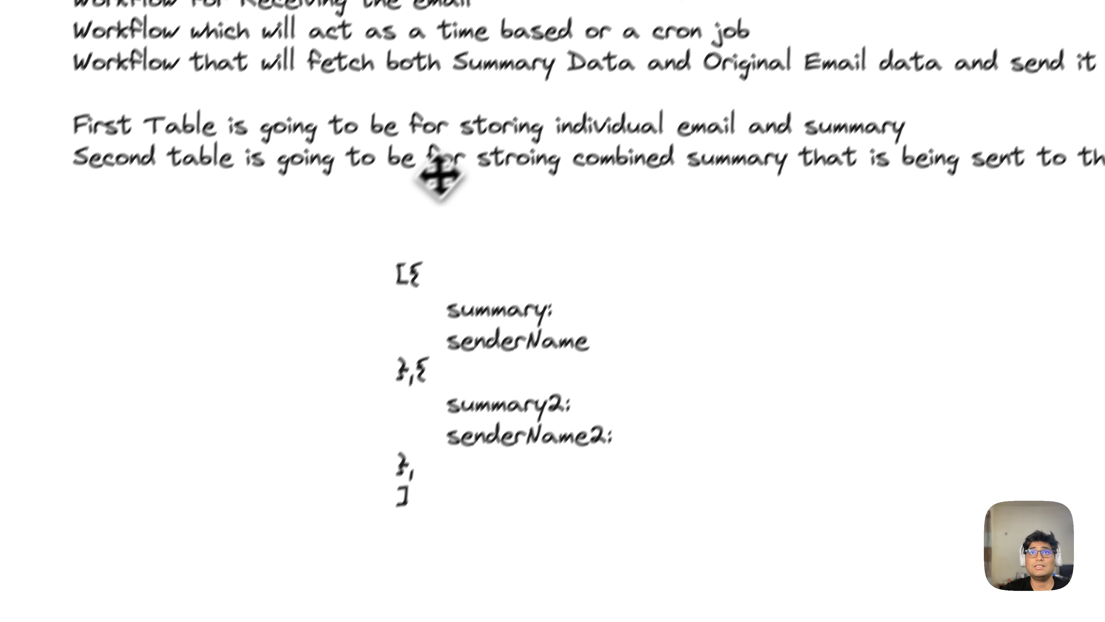
triple_click(424, 164)
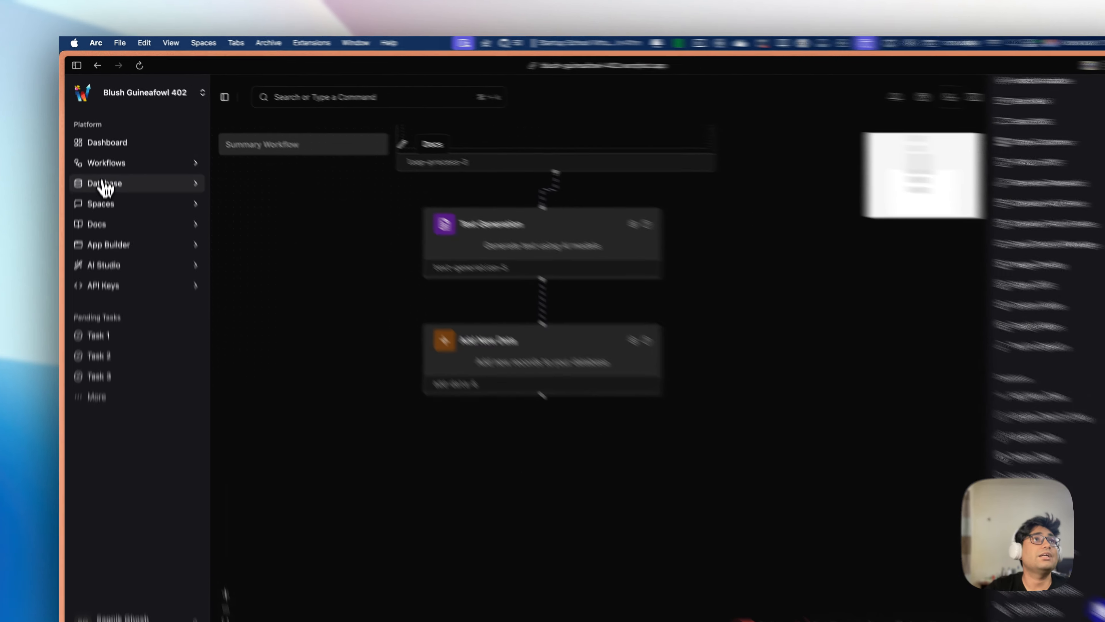
Go to the database's list of all tables and start a new table named SummaryTable.
click(83, 155)
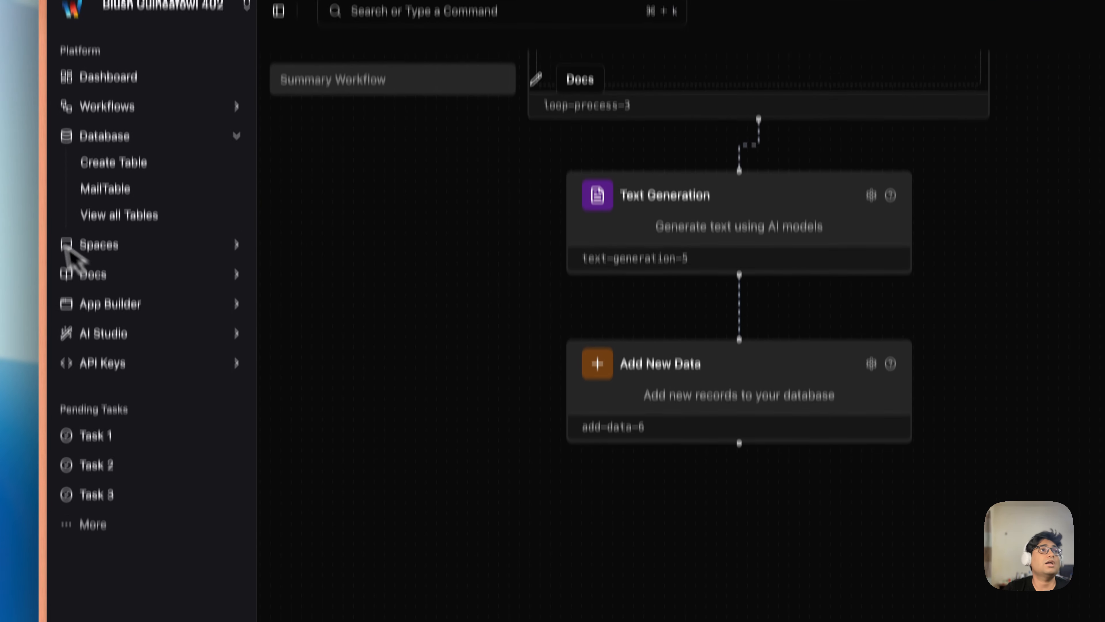
mouse_move(42, 587)
click(132, 467)
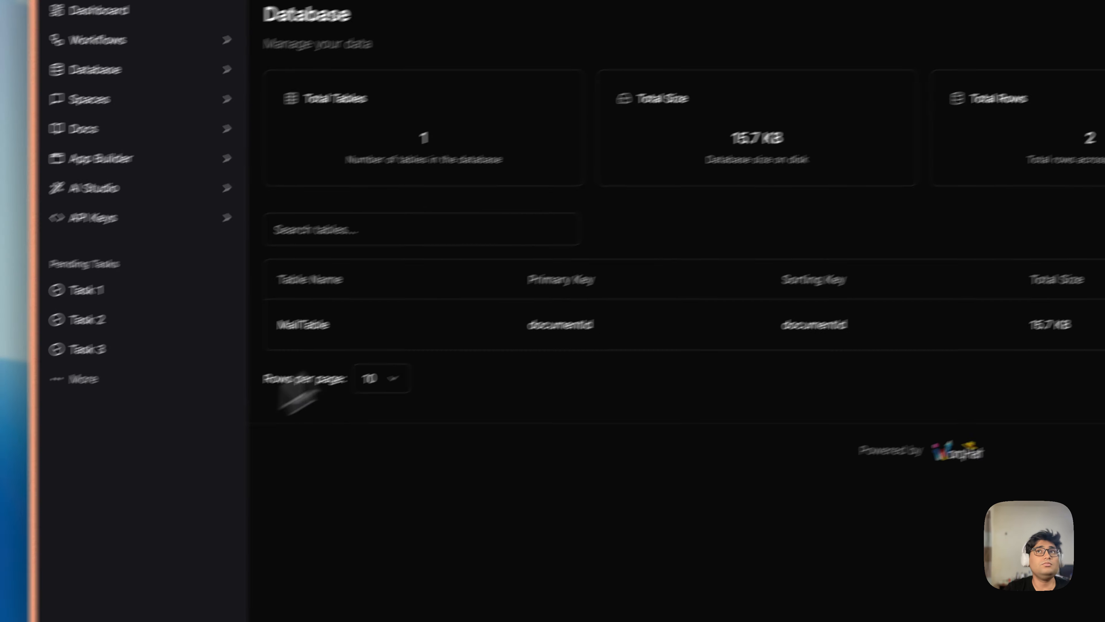
click(987, 160)
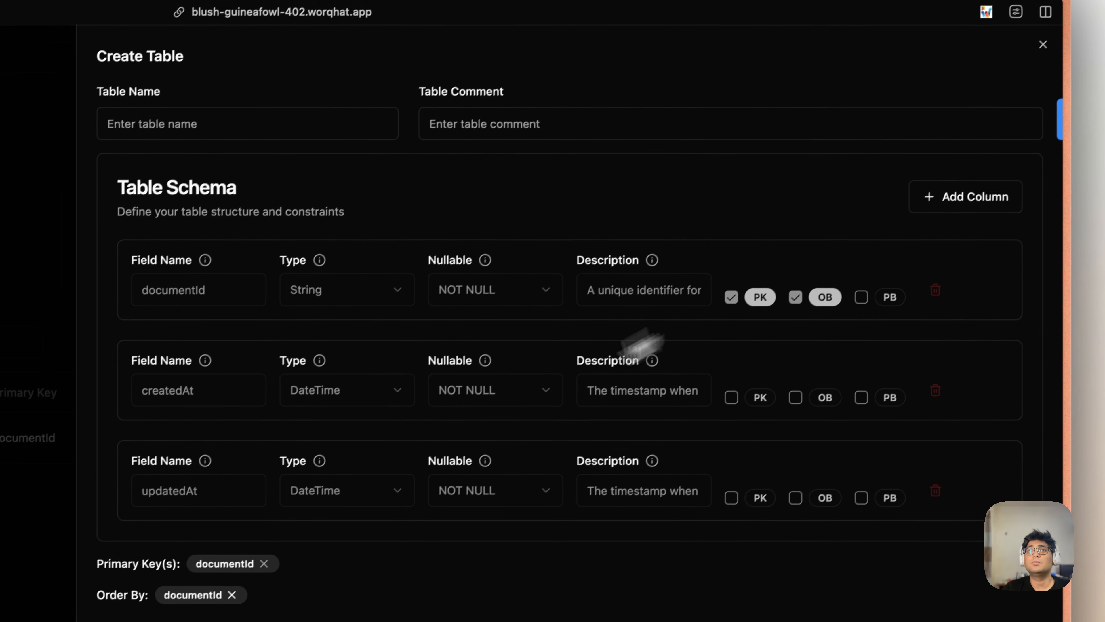
click(516, 200)
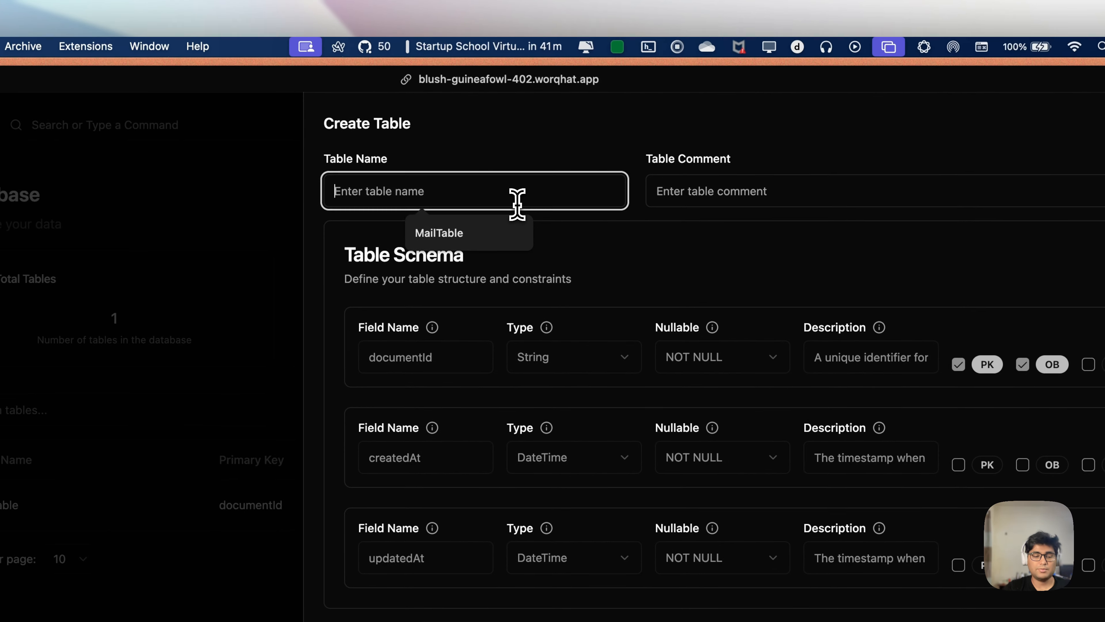
text(Sum)
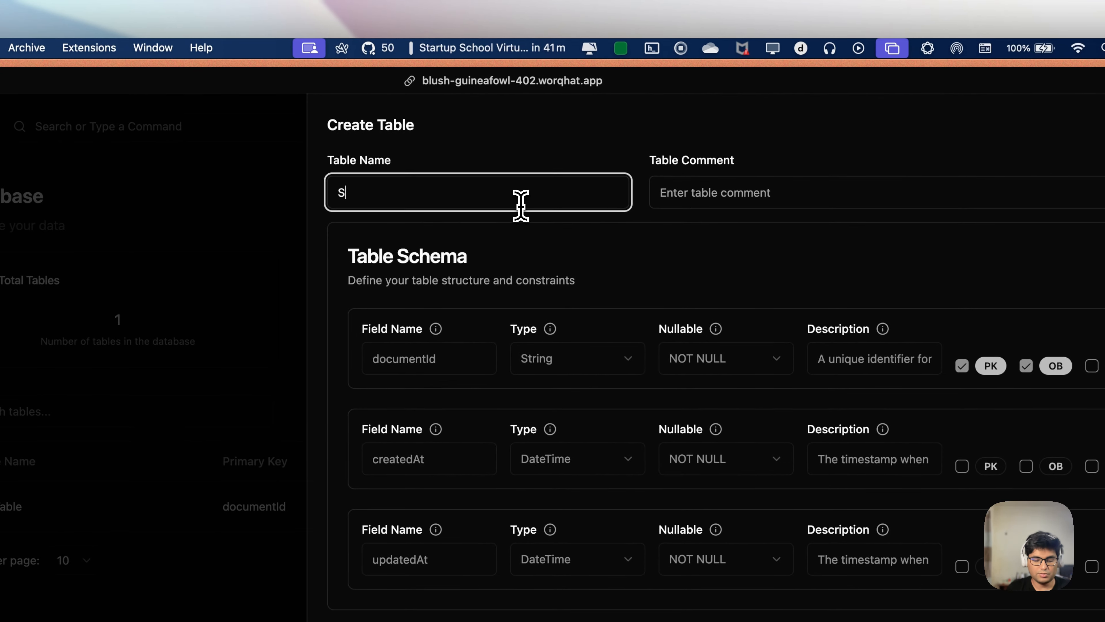
text(maryTable)
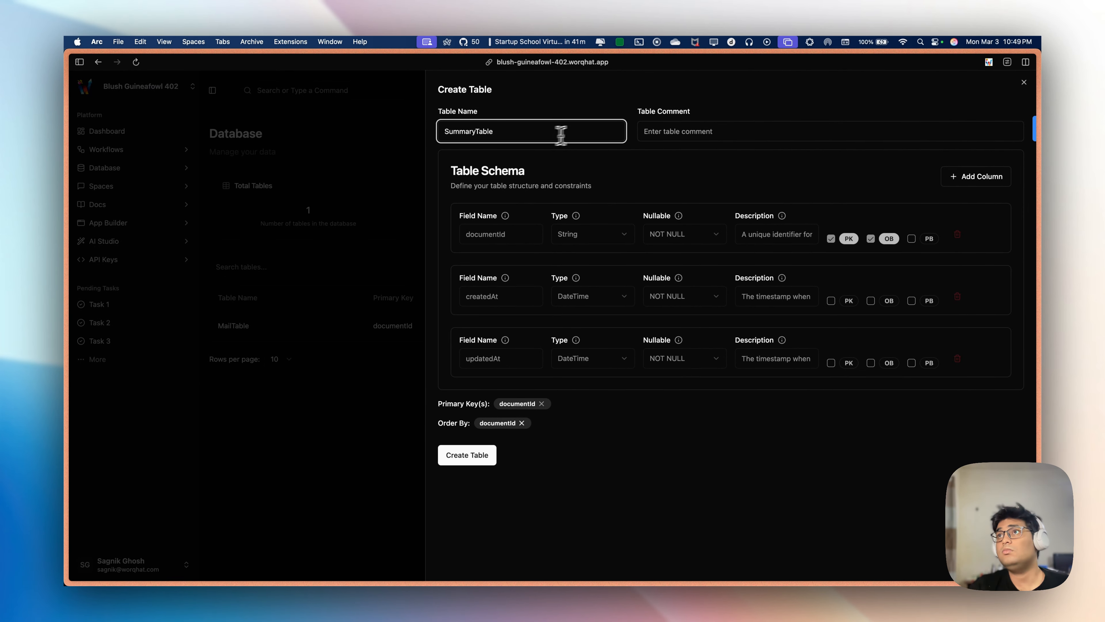
Add a NOT NULL String column named summary to the schema and create the table.
click(976, 177)
click(478, 422)
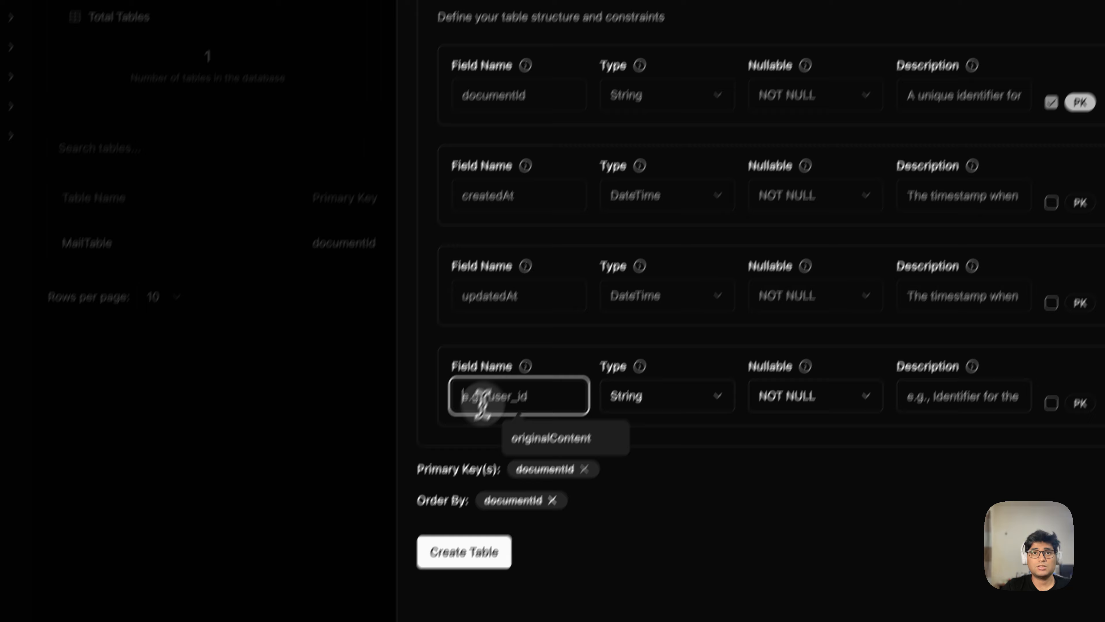
text(summary)
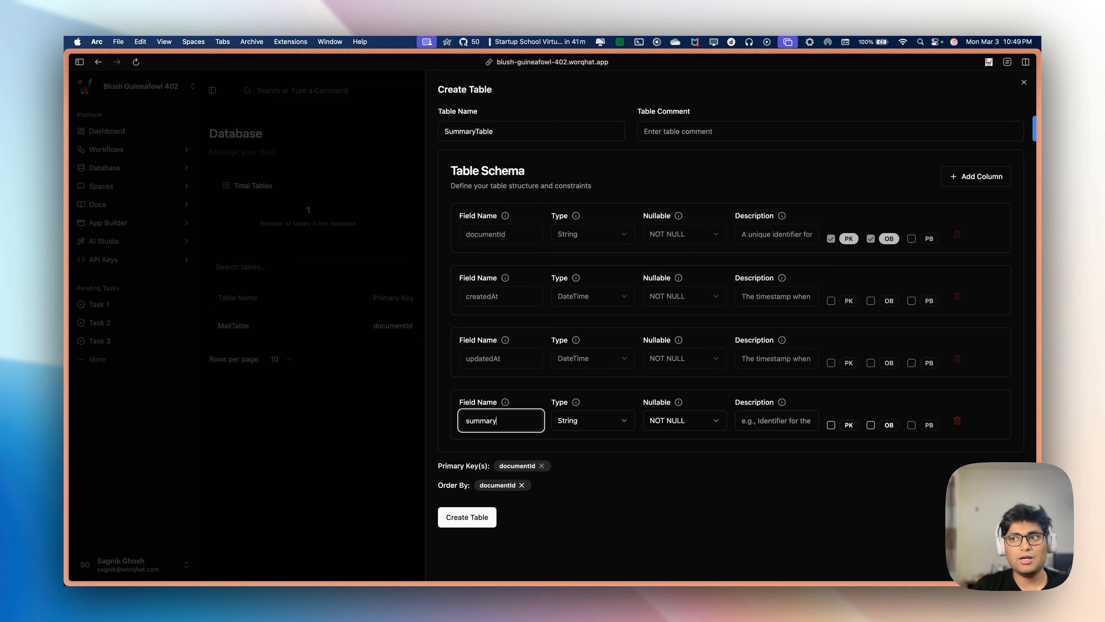
click(635, 478)
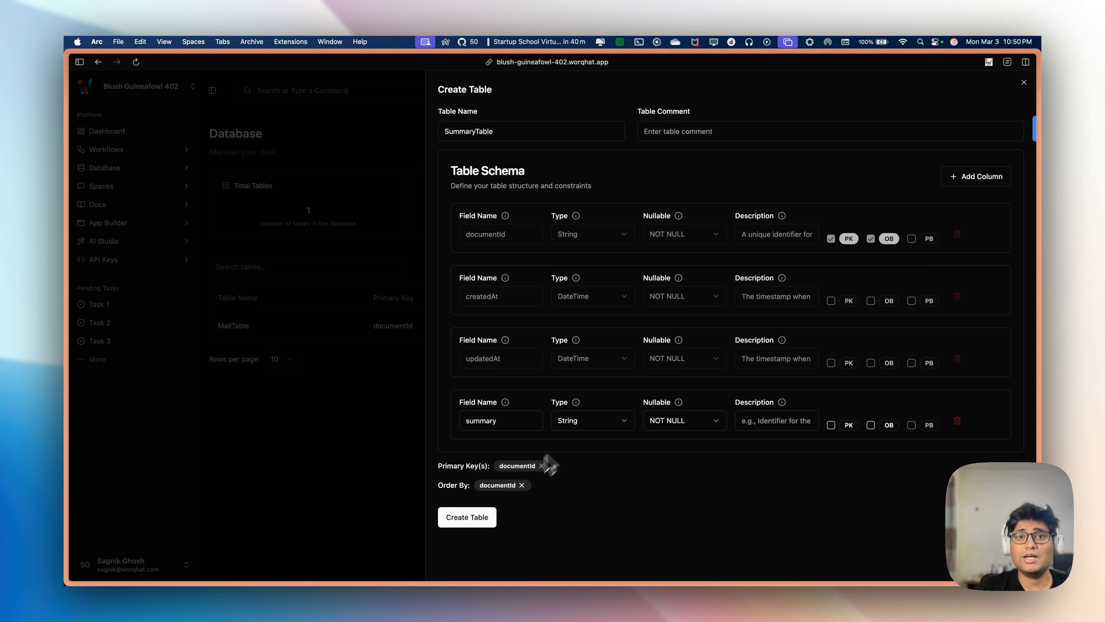
click(474, 515)
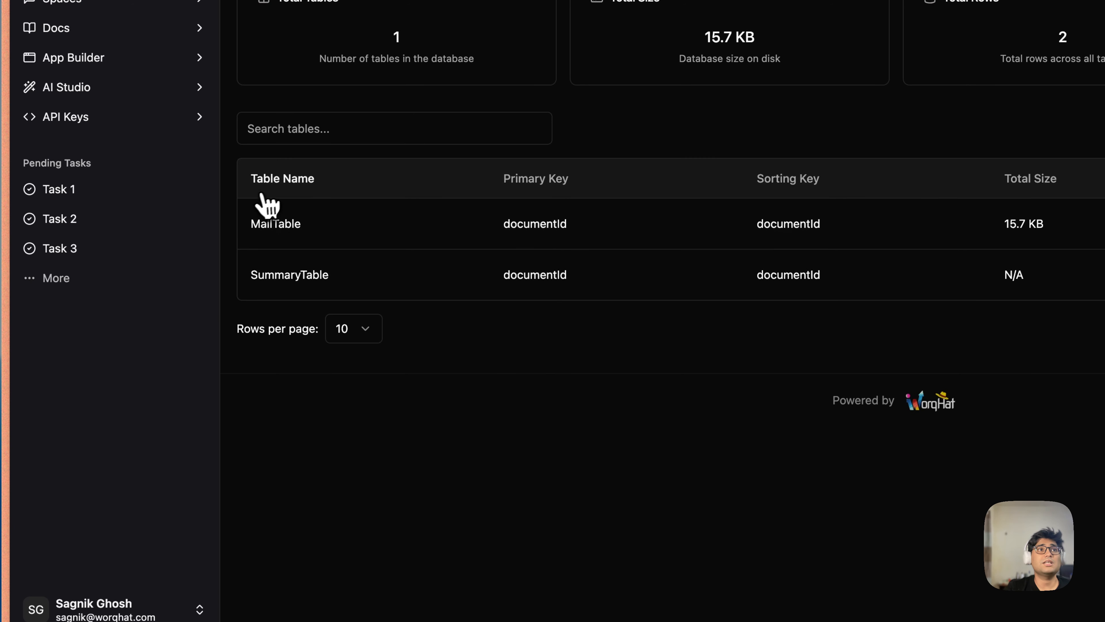
Open SummaryTable to view its entries and return to the Summary Workflow.
click(278, 281)
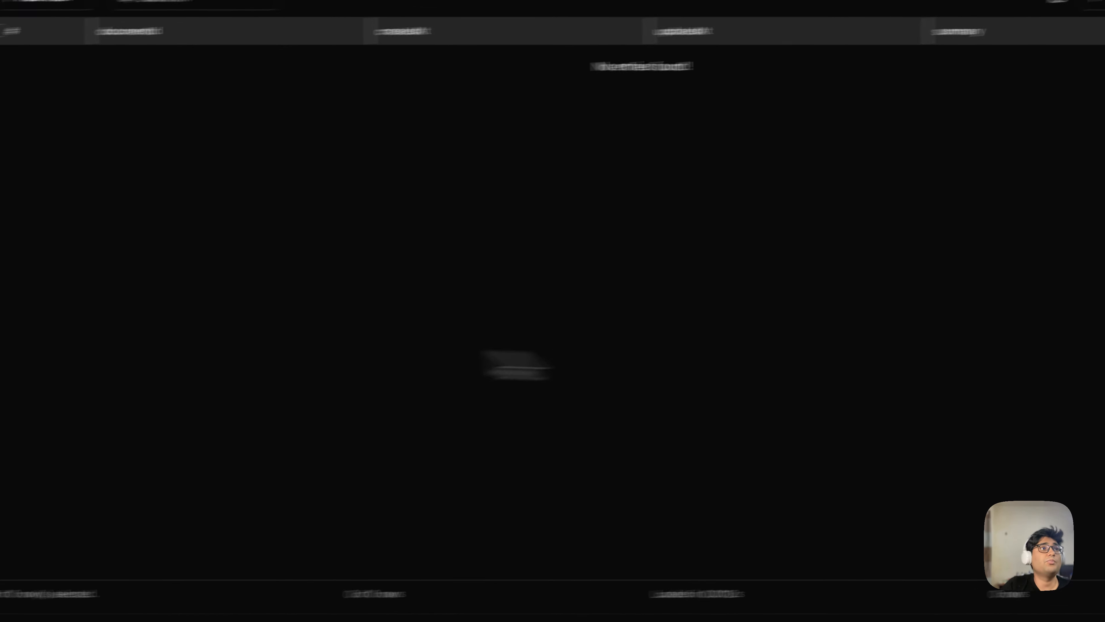
mouse_move(47, 304)
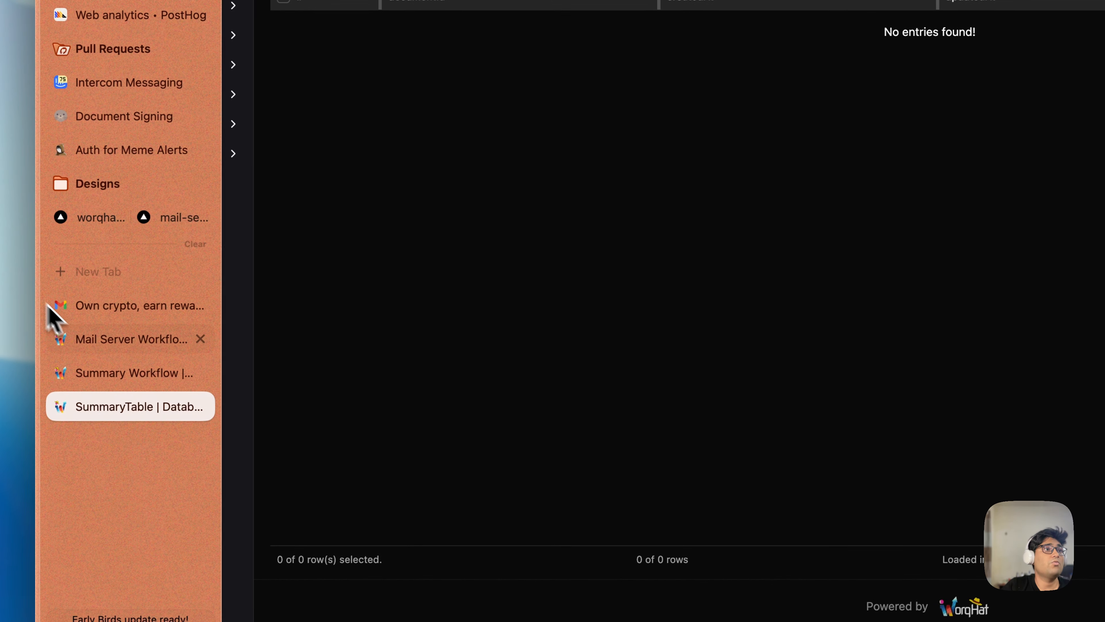
click(113, 373)
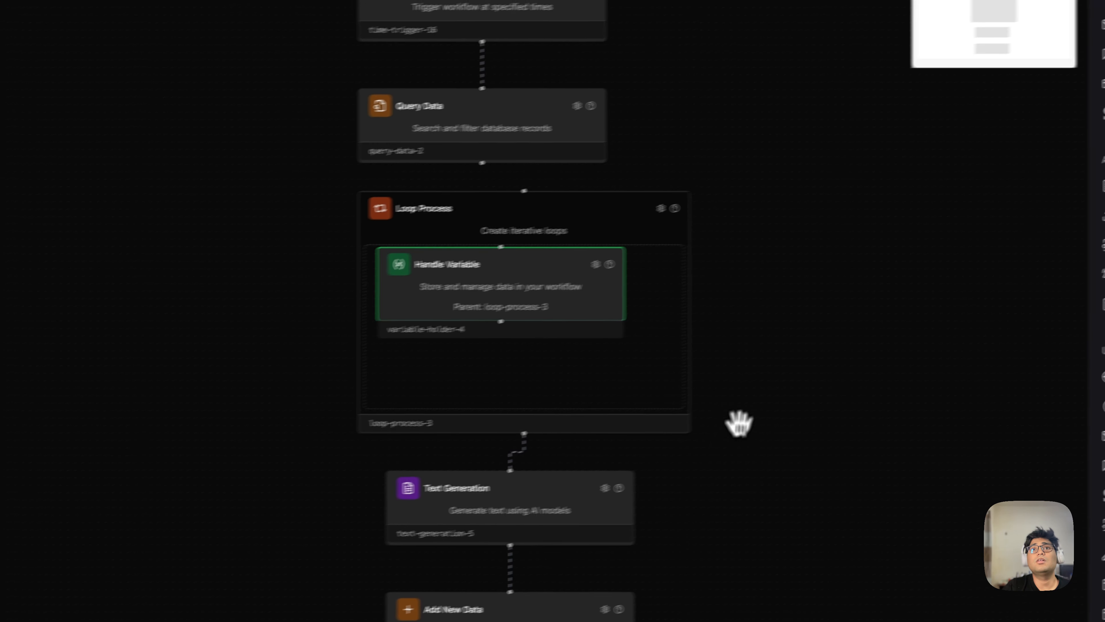
Open the Add New Data node's settings and set its collection to SummaryTable.
drag(755, 464, 678, 165)
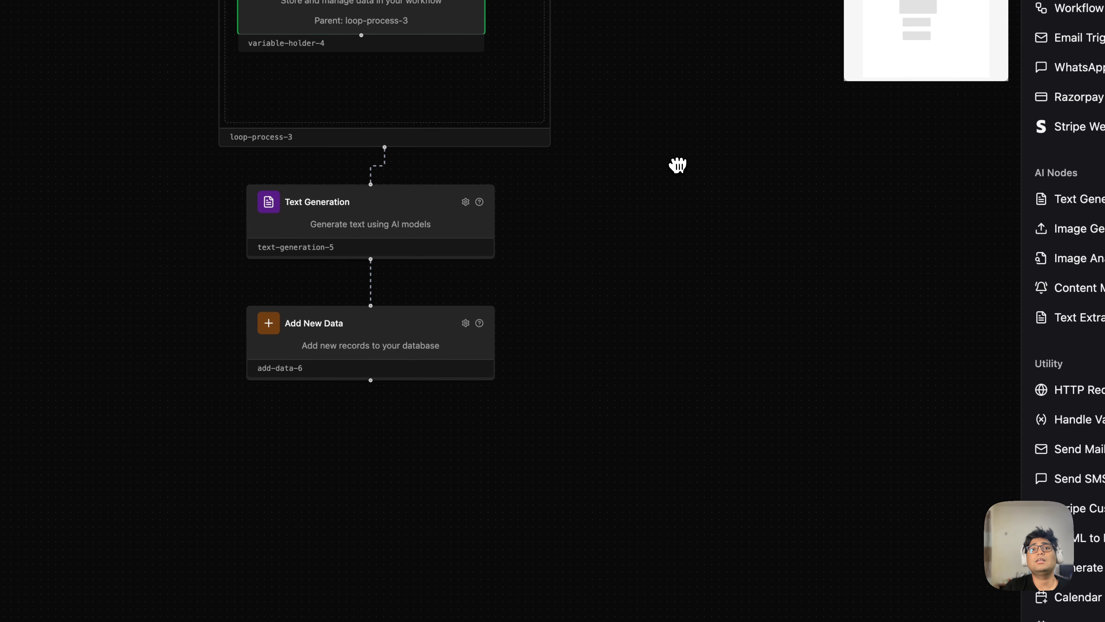
click(465, 322)
drag(576, 477, 649, 298)
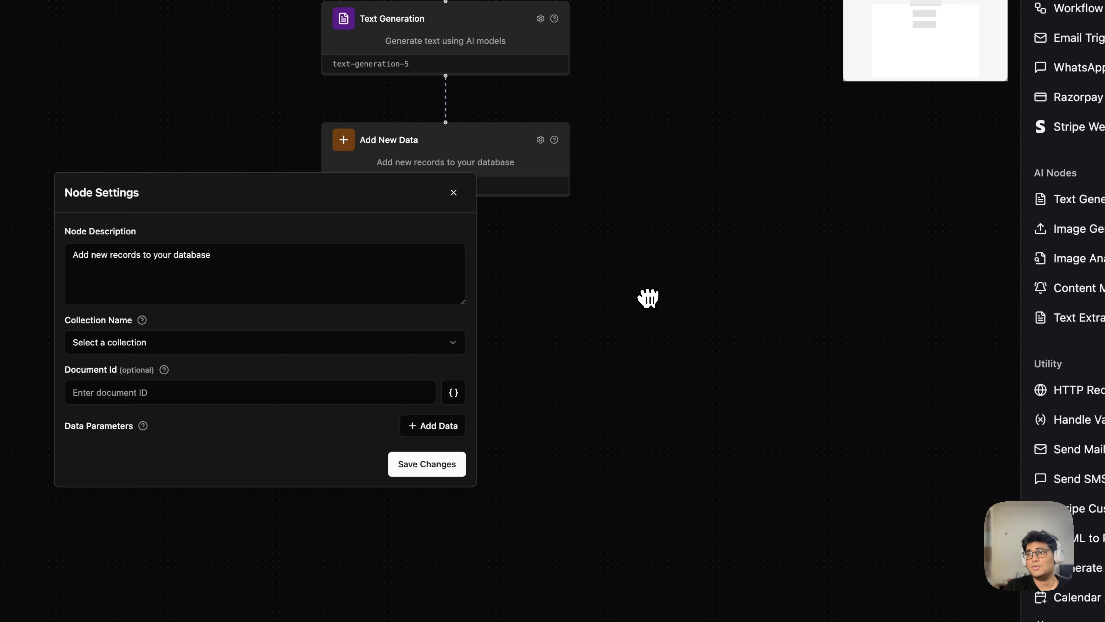
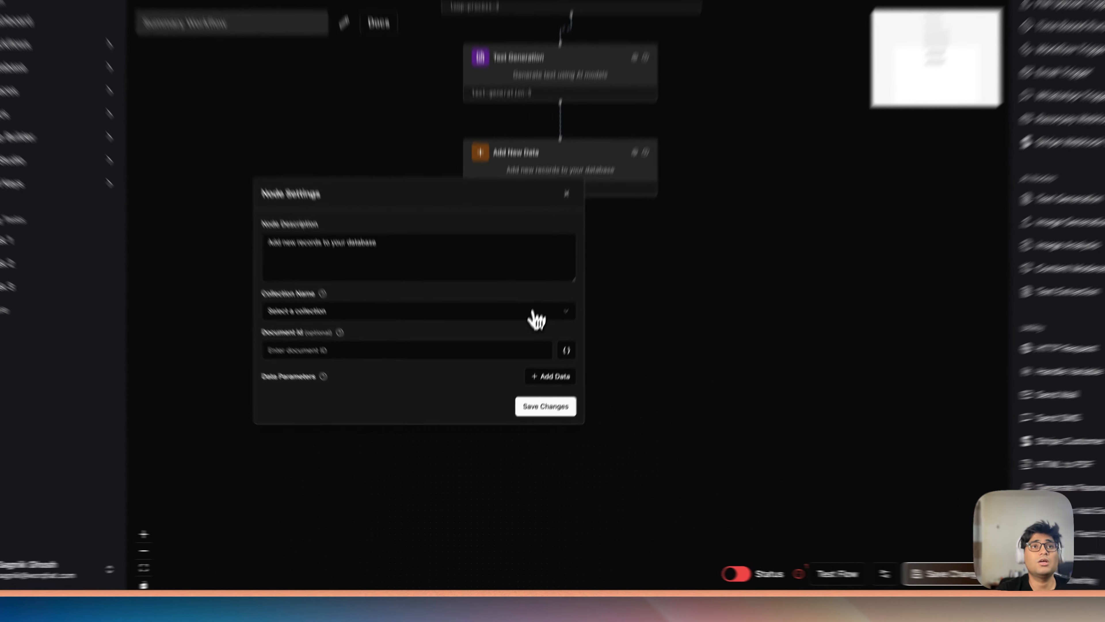
click(527, 361)
click(402, 398)
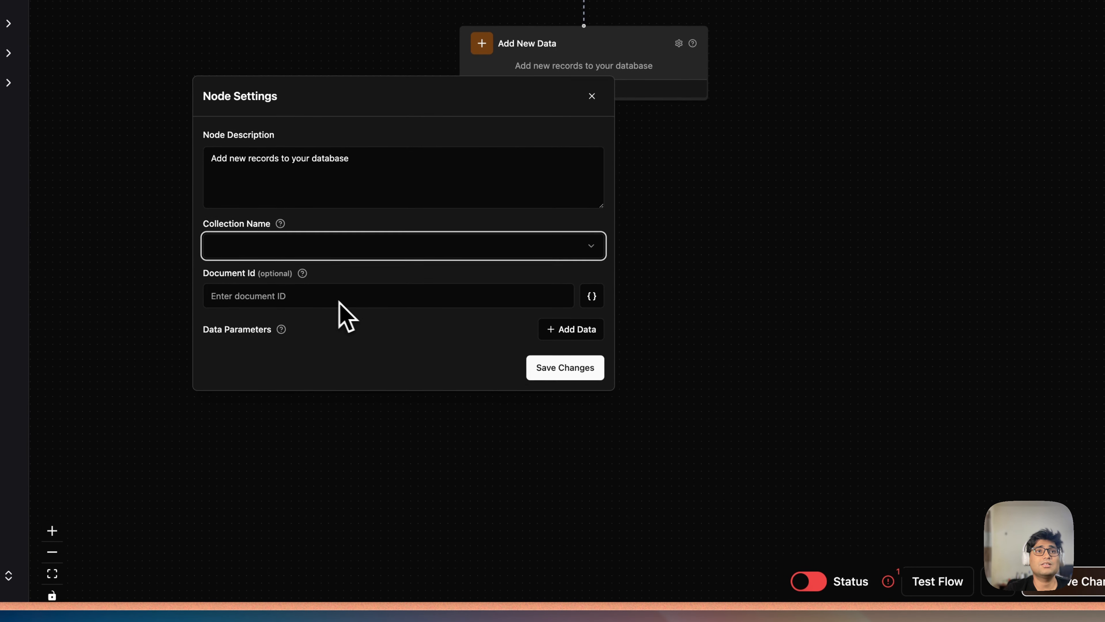
Add a data parameter with the key summary and the Text Generation node's content output as its value.
click(584, 332)
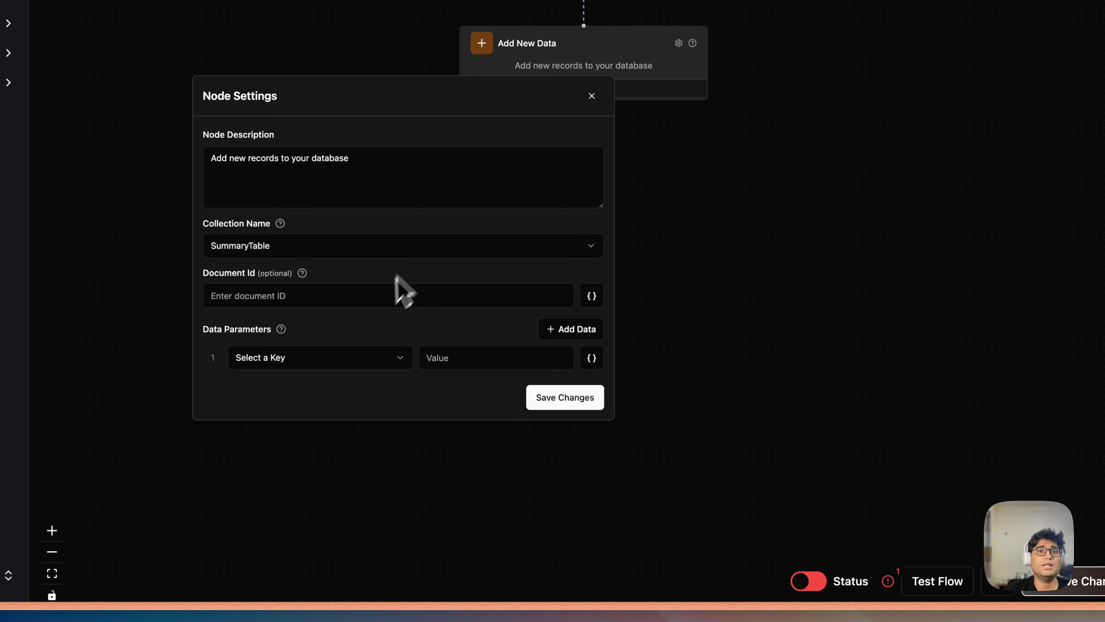
click(323, 362)
click(317, 390)
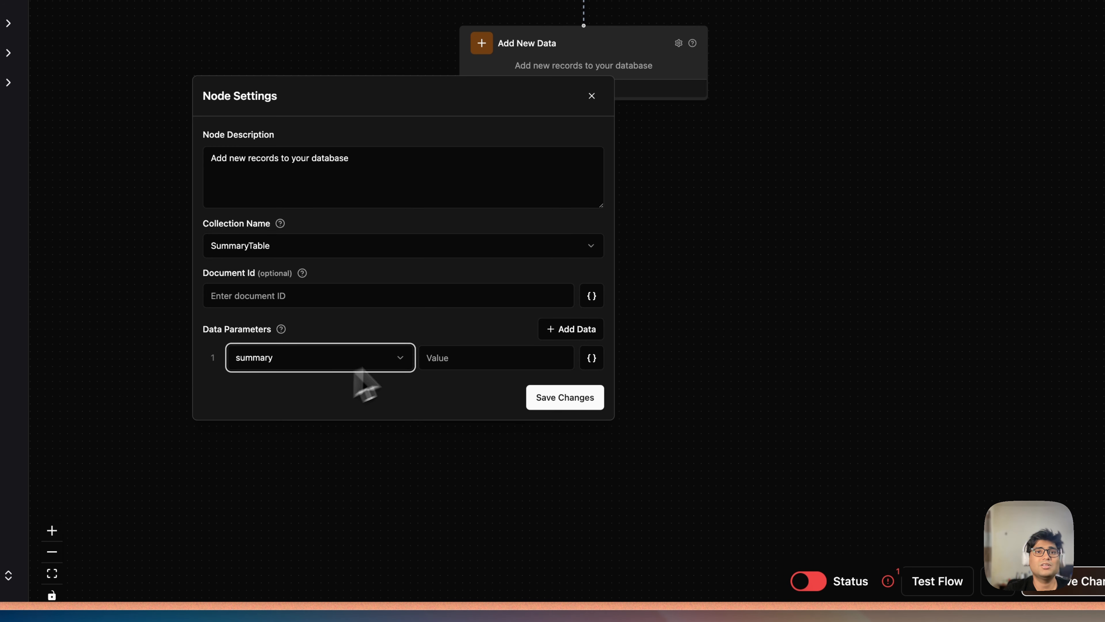
click(493, 358)
click(593, 360)
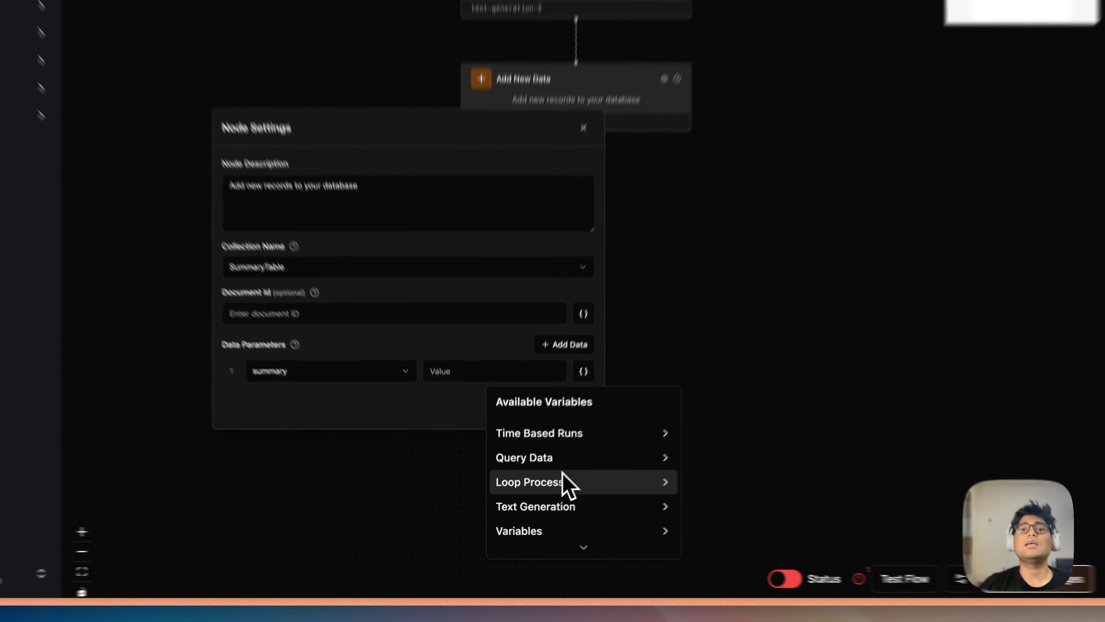
mouse_move(575, 506)
scroll(775, 506, down, 3)
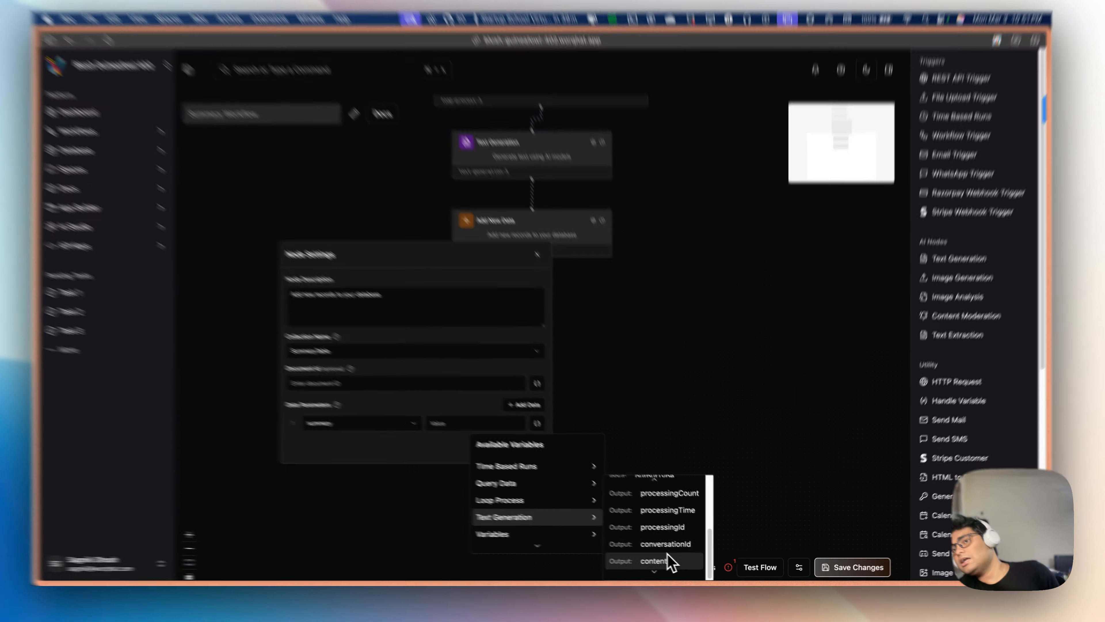
click(664, 562)
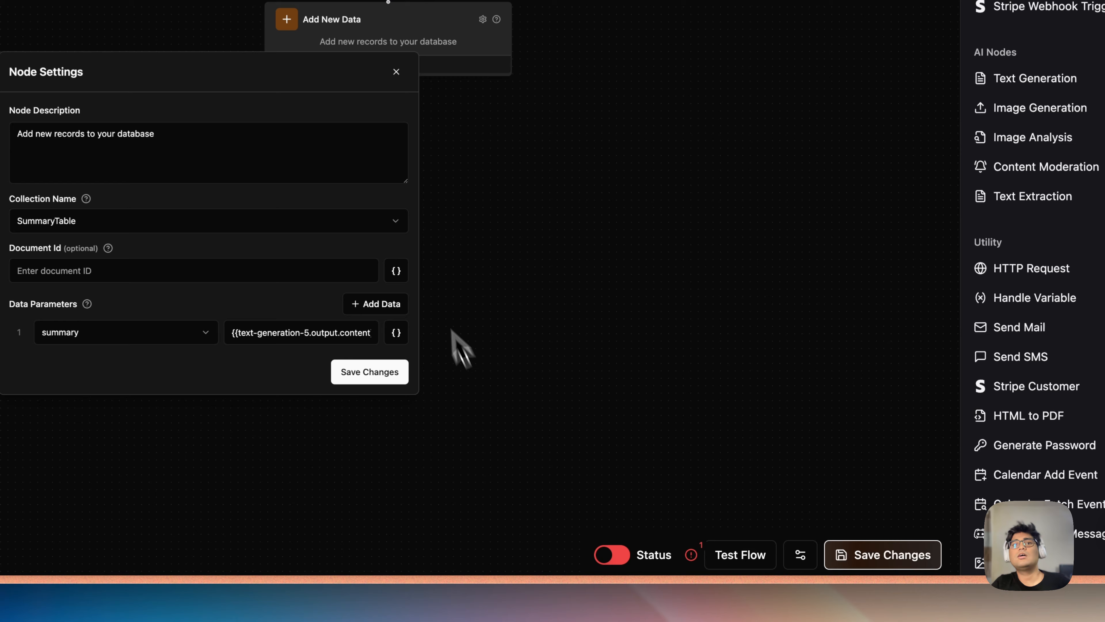
Save the Add New Data node's settings and save the workflow.
click(381, 374)
drag(586, 359, 452, 314)
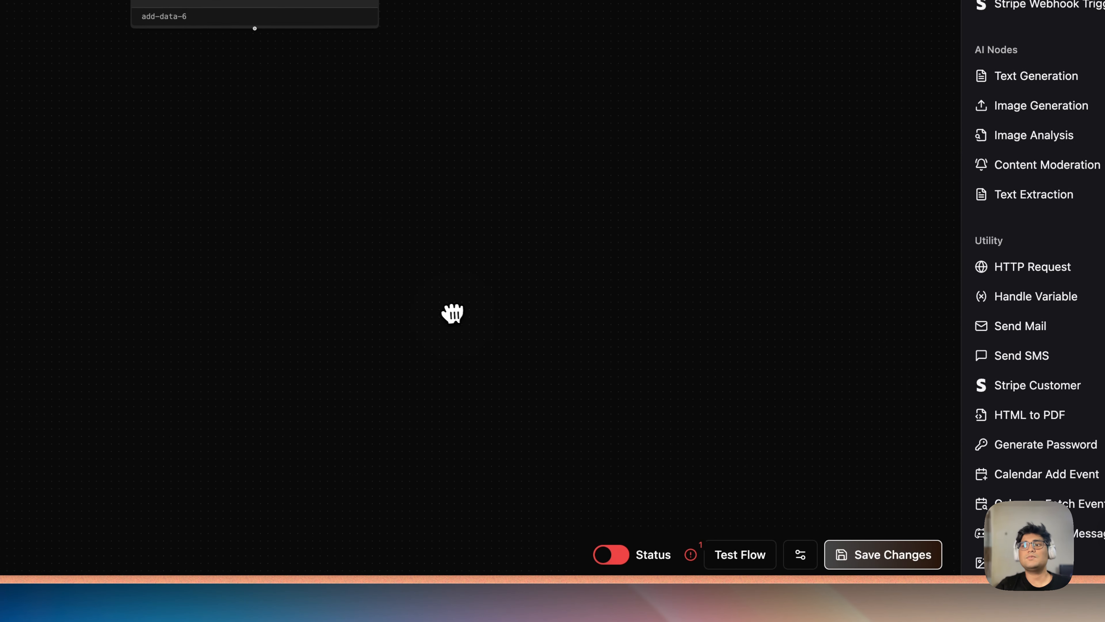
click(907, 556)
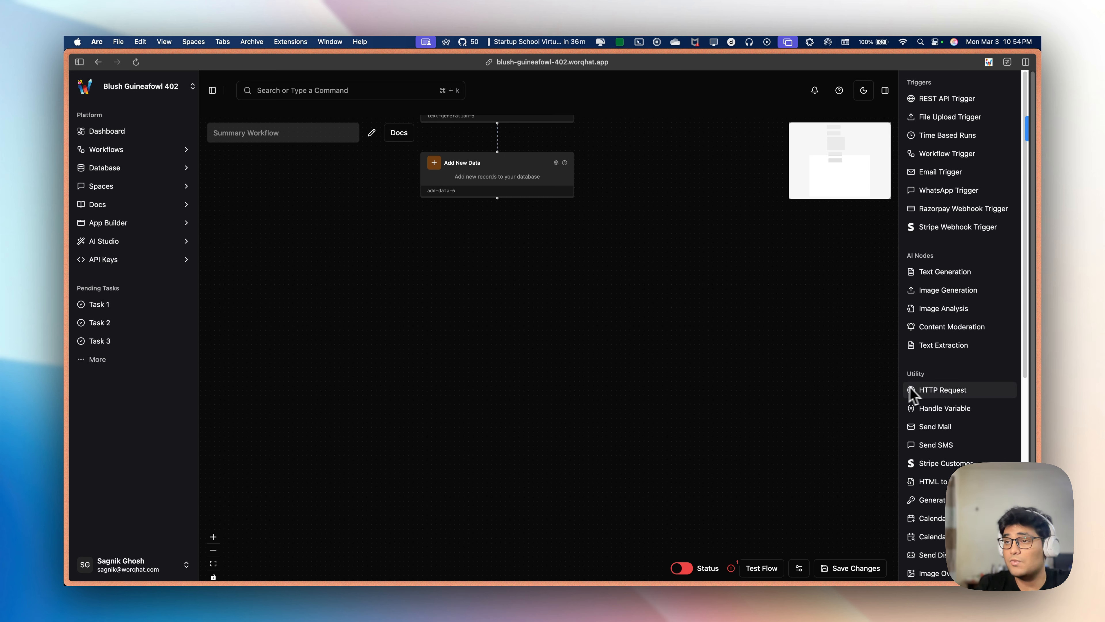
Place a Return State node below the Add New Data node.
scroll(928, 388, down, 8)
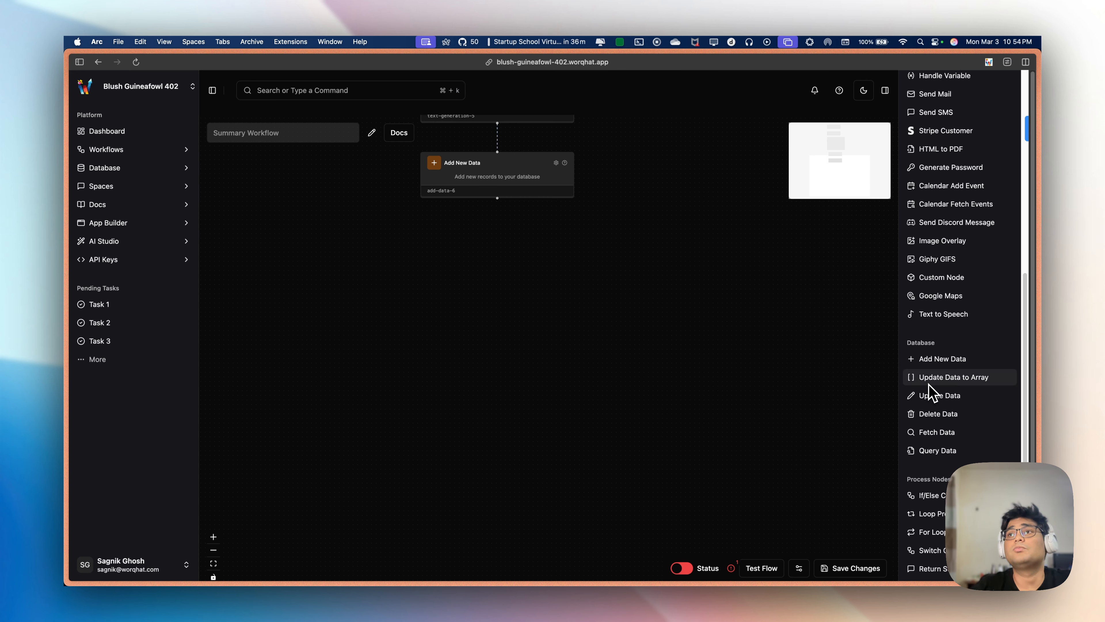
scroll(928, 388, down, 2)
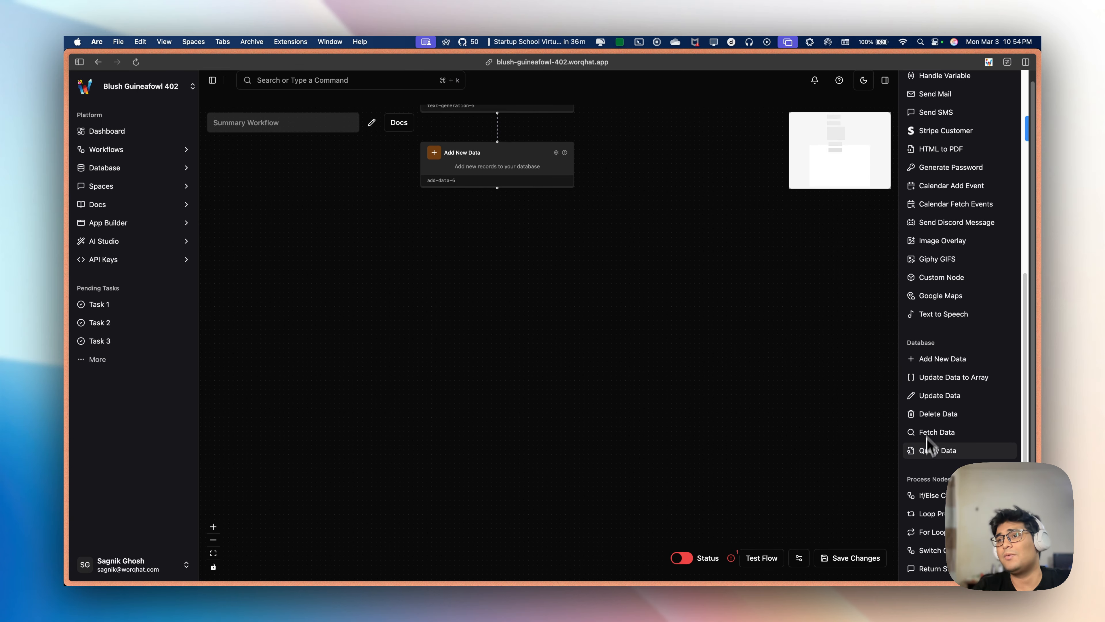
drag(904, 573, 432, 247)
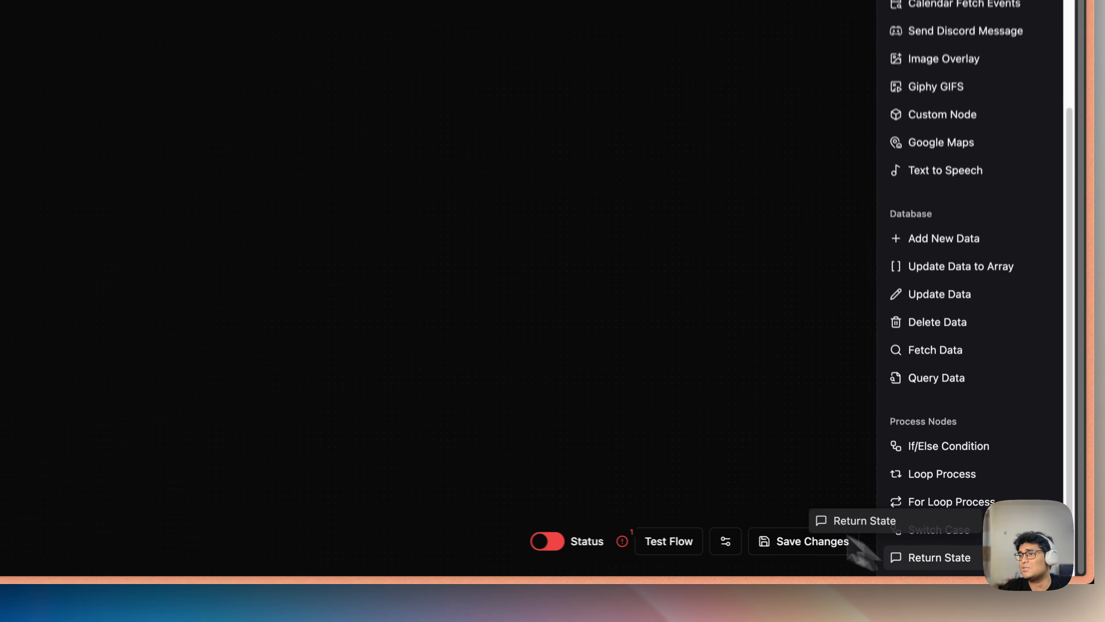
drag(411, 212, 412, 211)
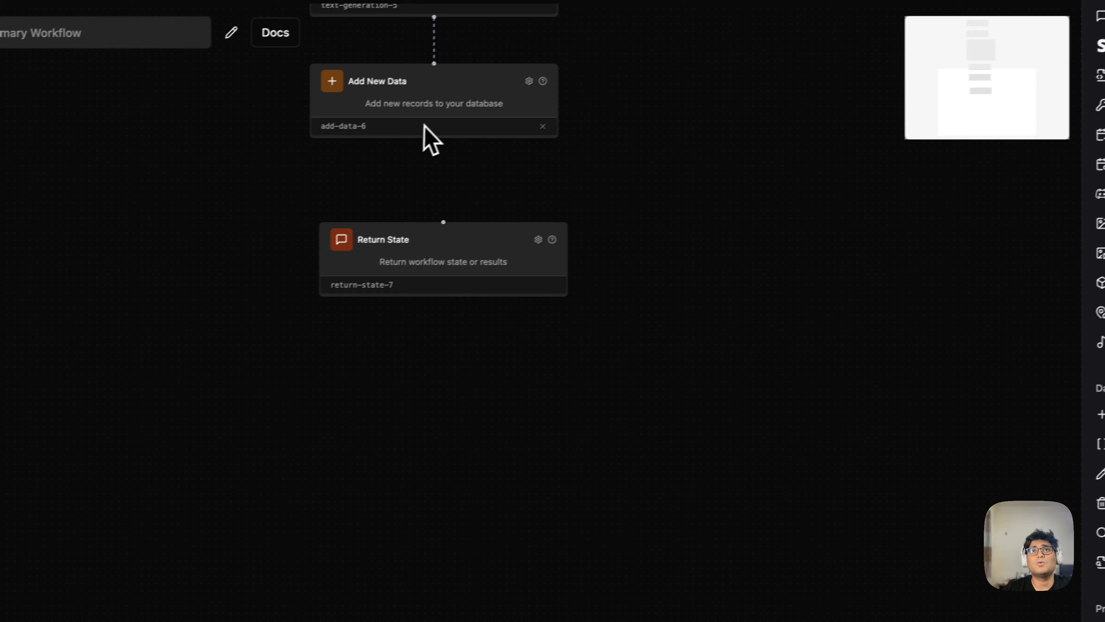
Connect the Add New Data node's output to the Return State node and save the workflow.
drag(522, 114, 542, 213)
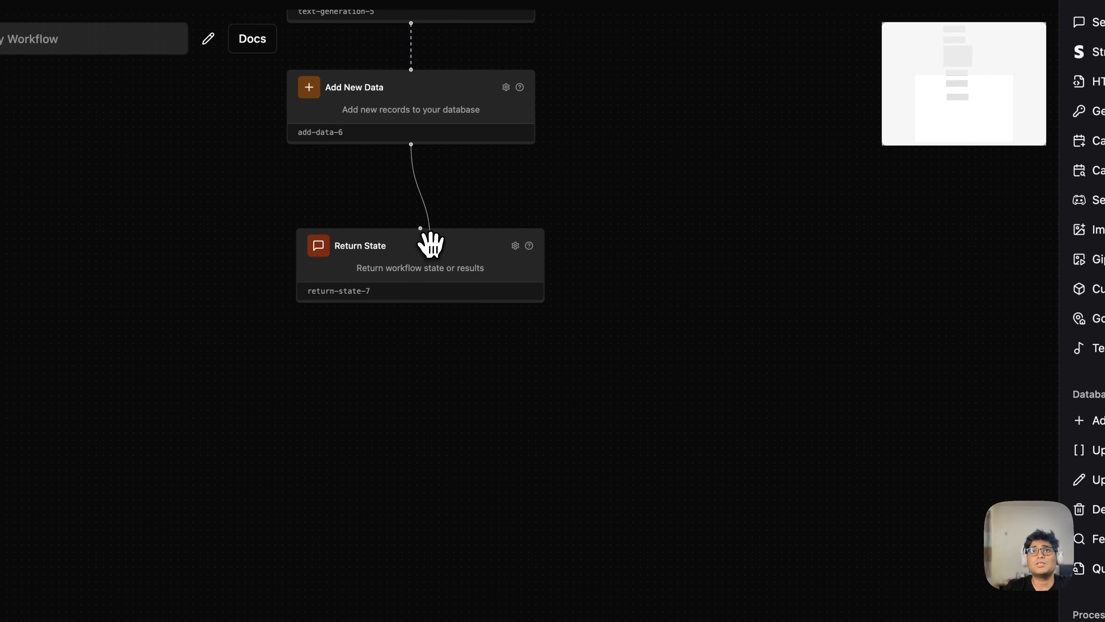
drag(430, 244, 426, 235)
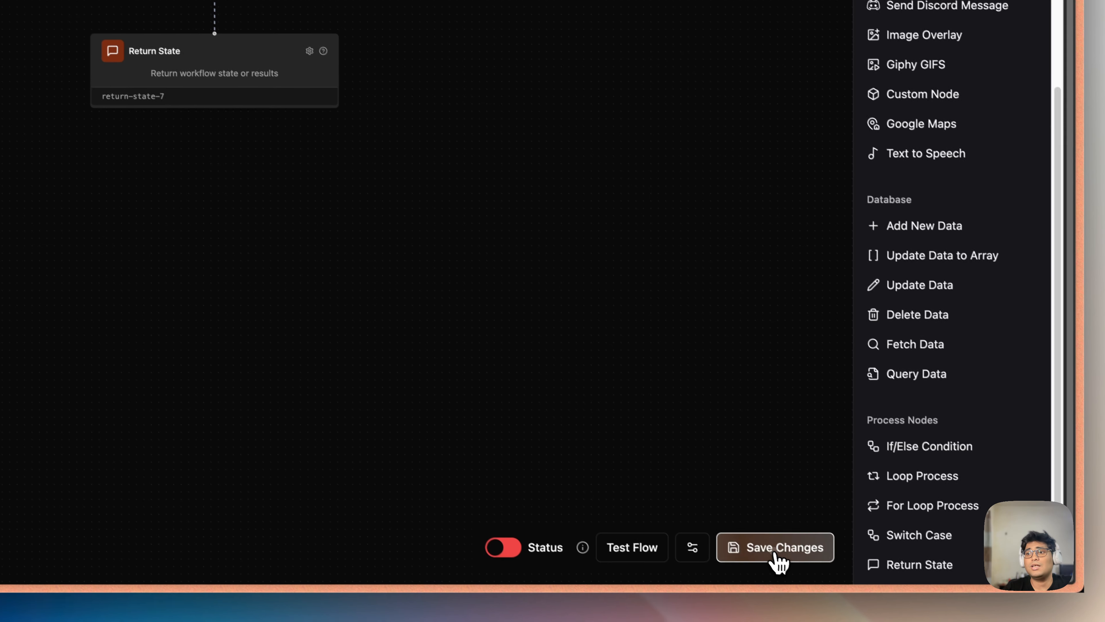
click(775, 556)
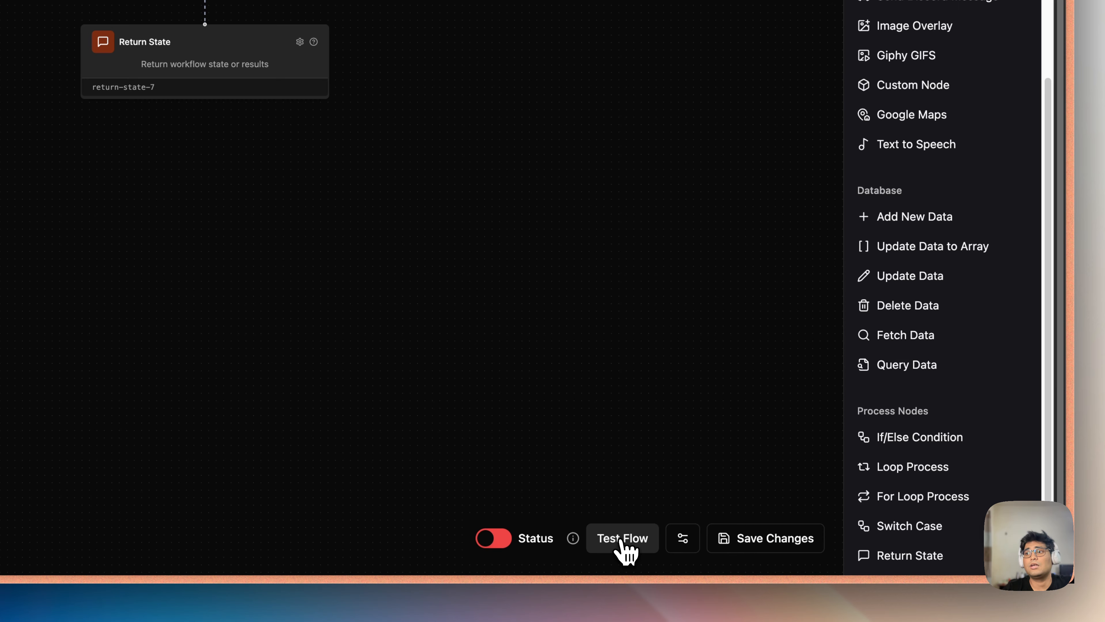
Run a test of Summary Workflow with Developer Mode enabled.
click(625, 549)
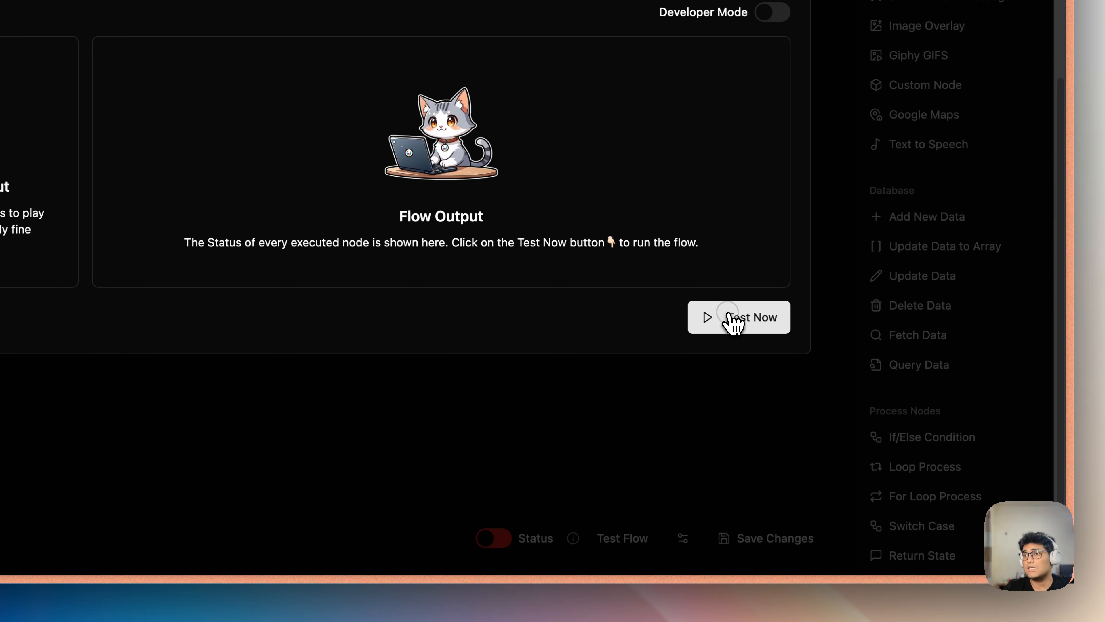
click(734, 322)
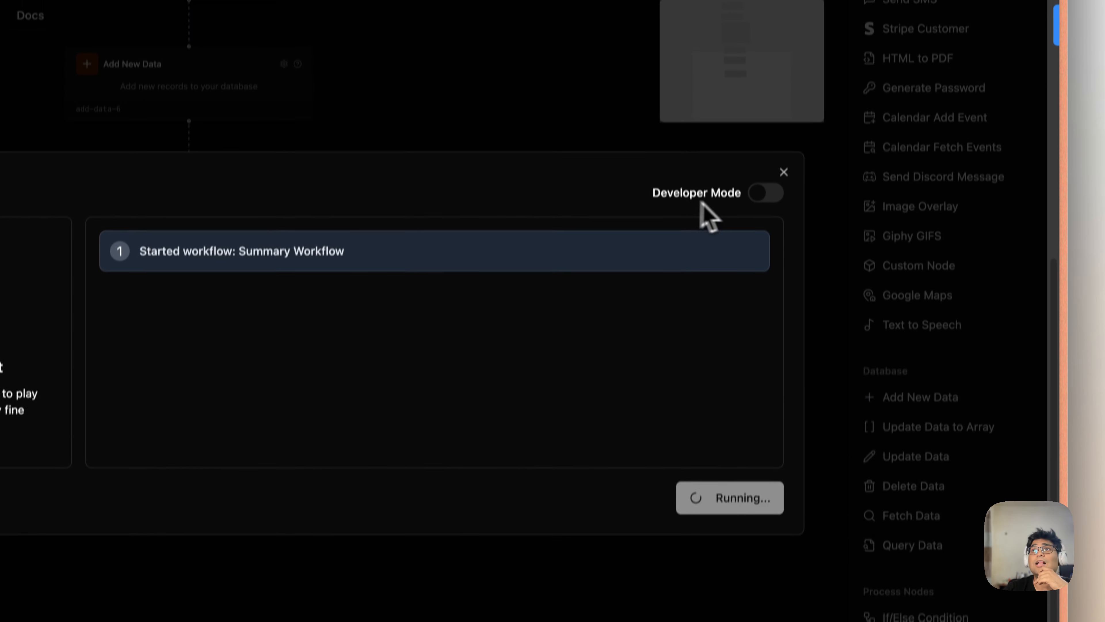
click(758, 195)
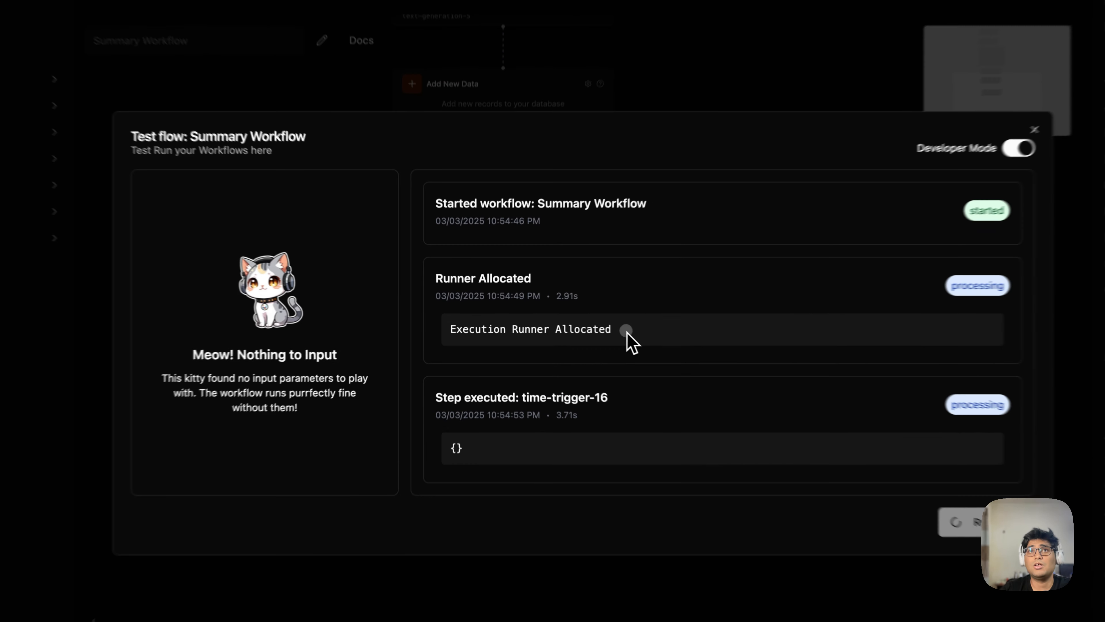
drag(570, 327, 448, 294)
click(468, 307)
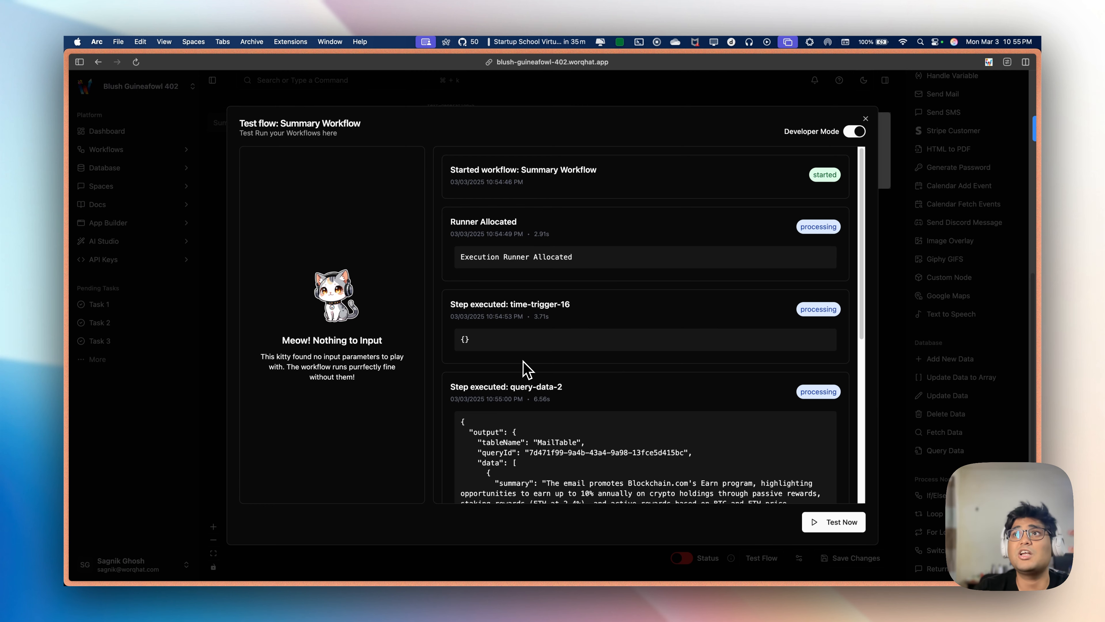
Read through the query-data-2 output of the test run and close the test dialog.
scroll(523, 361, down, 6)
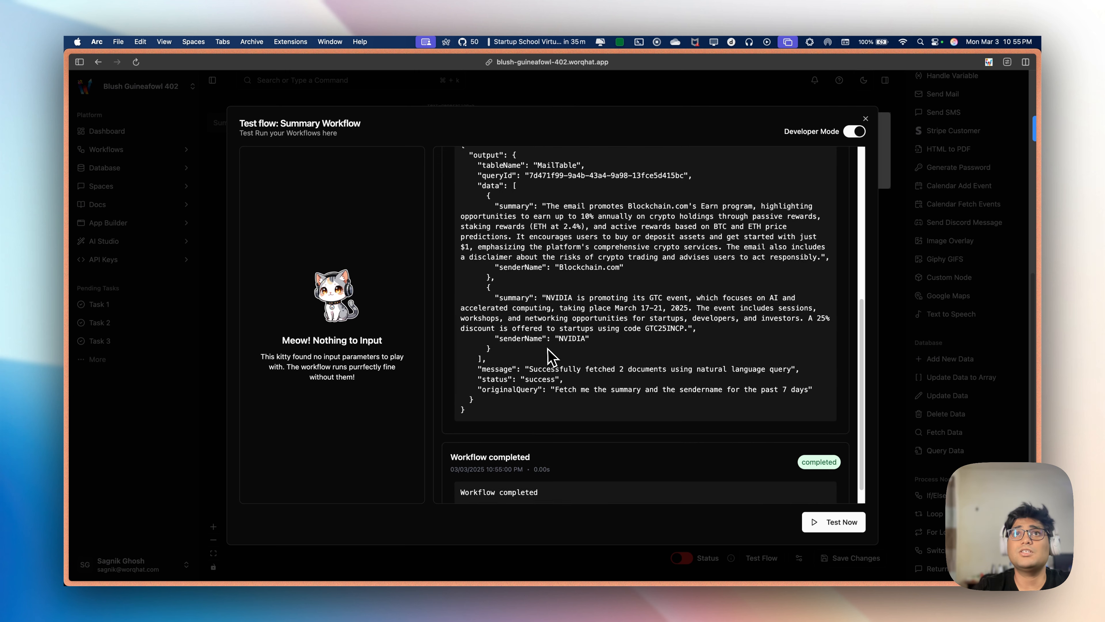
scroll(618, 364, up, 4)
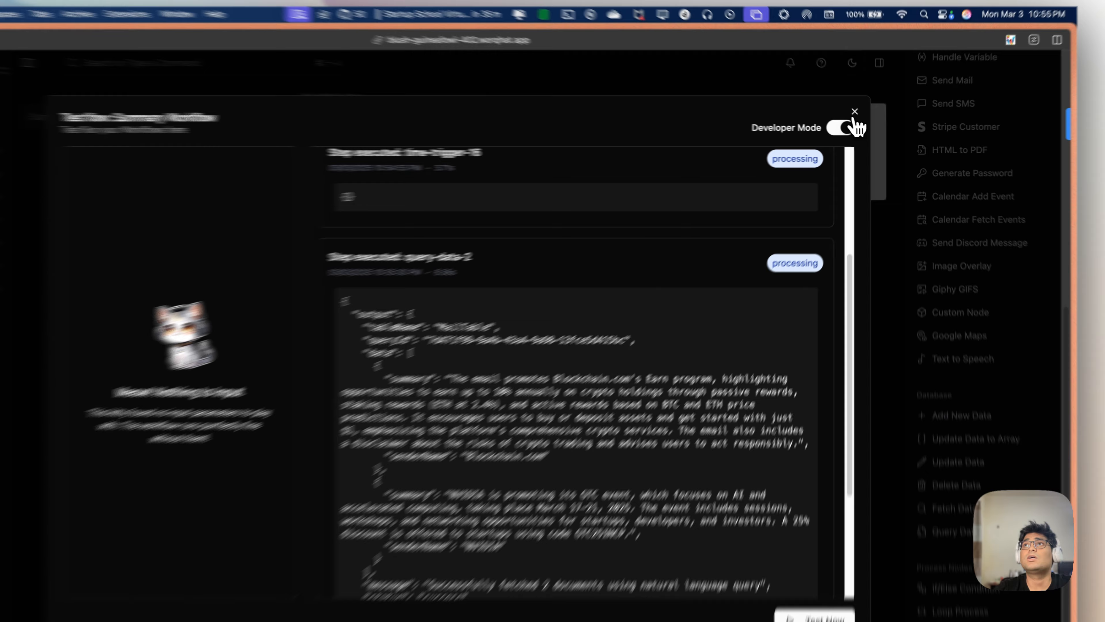
click(866, 119)
Connect the Query Data node's output to the Loop Process node and save the workflow.
drag(640, 265, 620, 411)
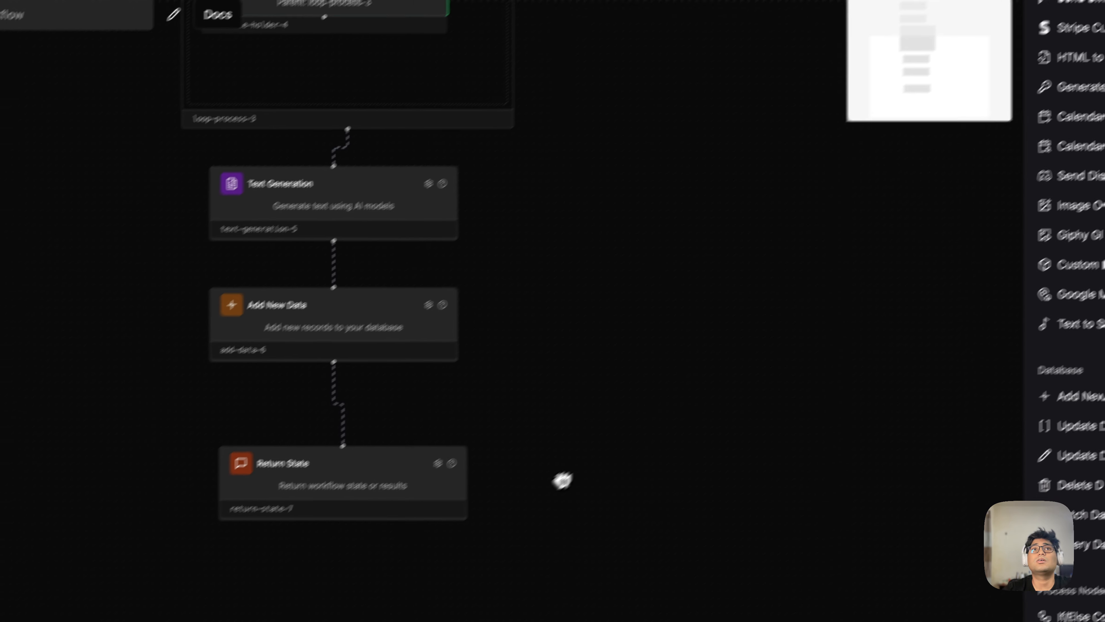
scroll(573, 520, up, 10)
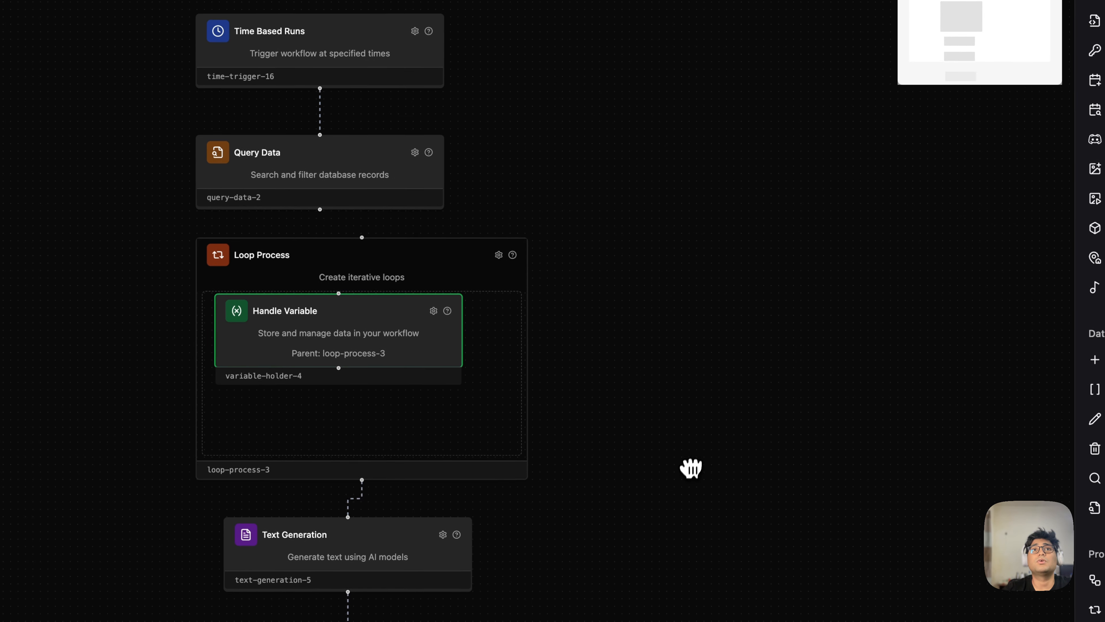
scroll(691, 468, down, 3)
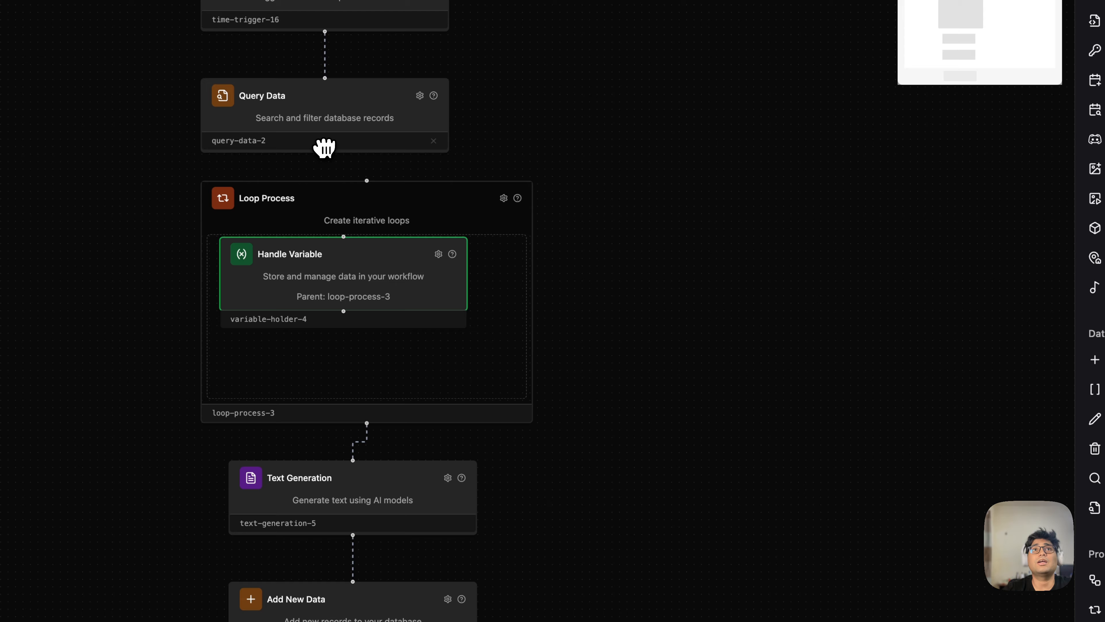
drag(324, 148, 370, 183)
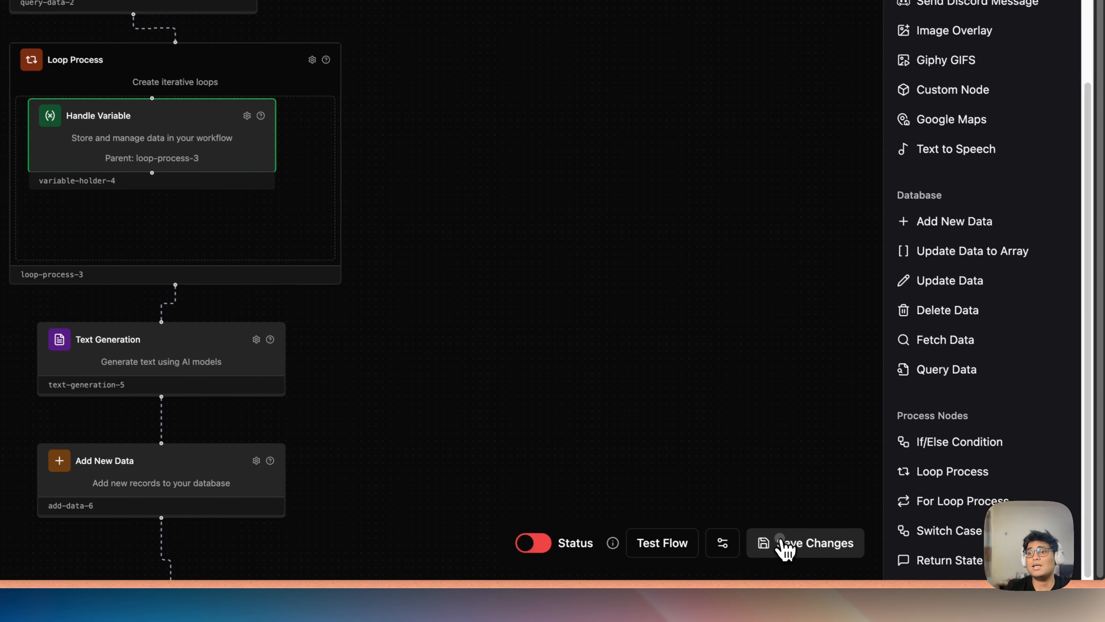
click(835, 584)
Run the test of Summary Workflow again with the Query Data and Loop Process nodes linked.
click(718, 585)
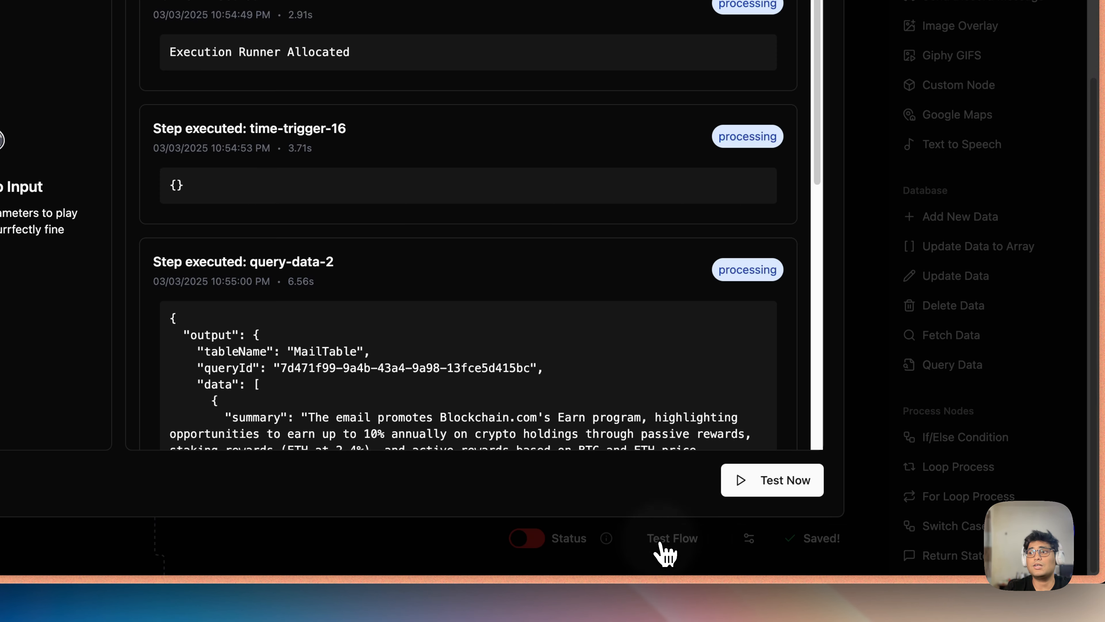
click(746, 481)
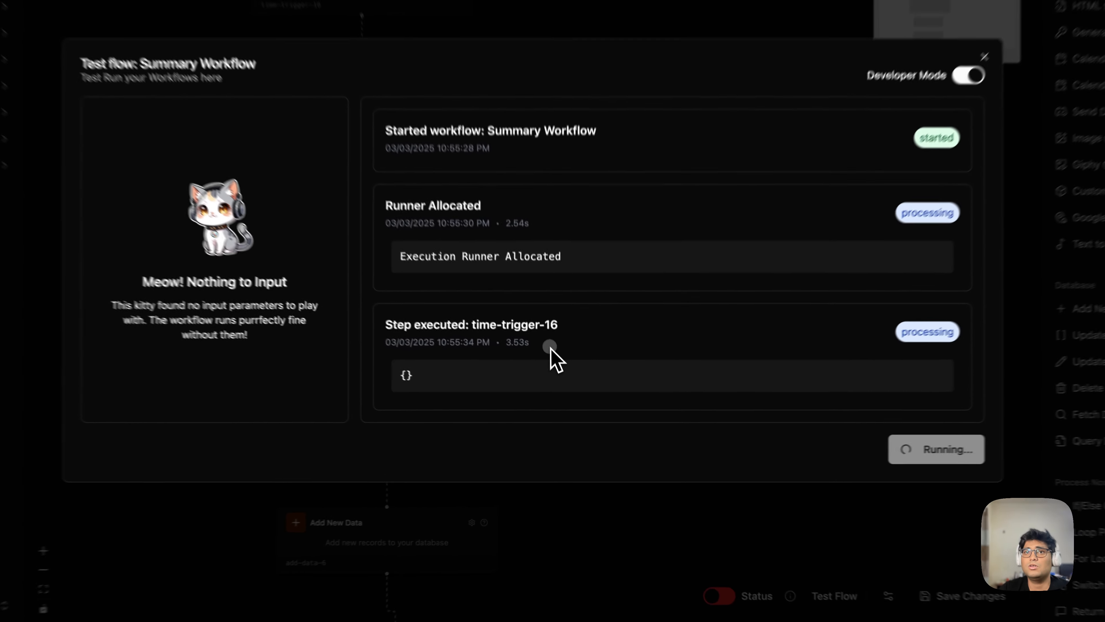
drag(565, 385, 538, 383)
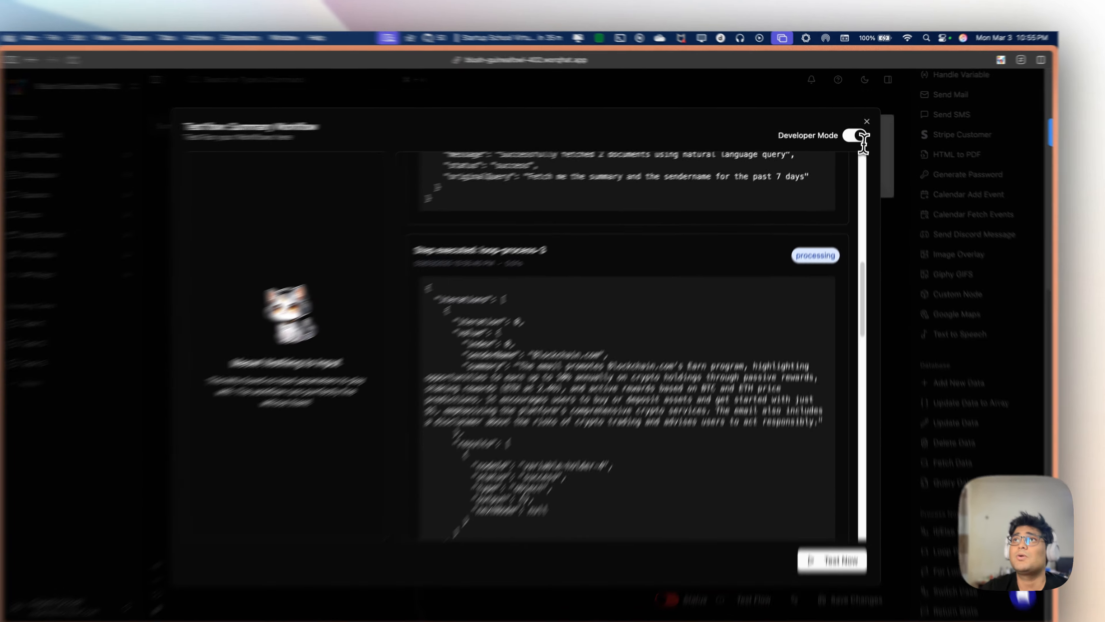
View the executed steps with Developer Mode off, switch it back on and examine the query-data-2 records.
click(854, 131)
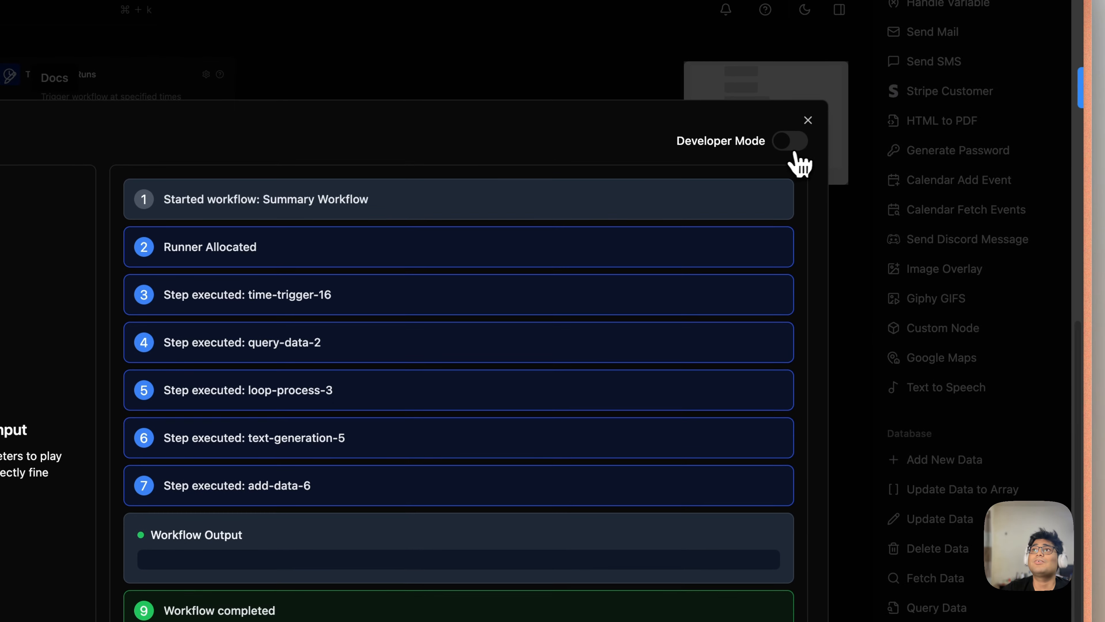
click(961, 77)
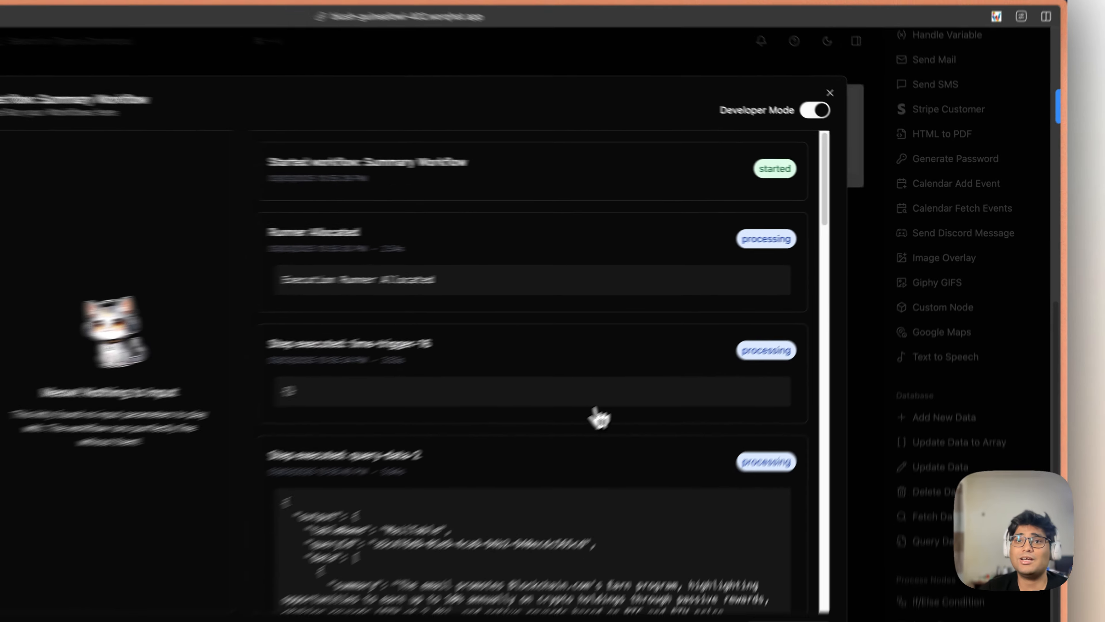
scroll(536, 440, down, 10)
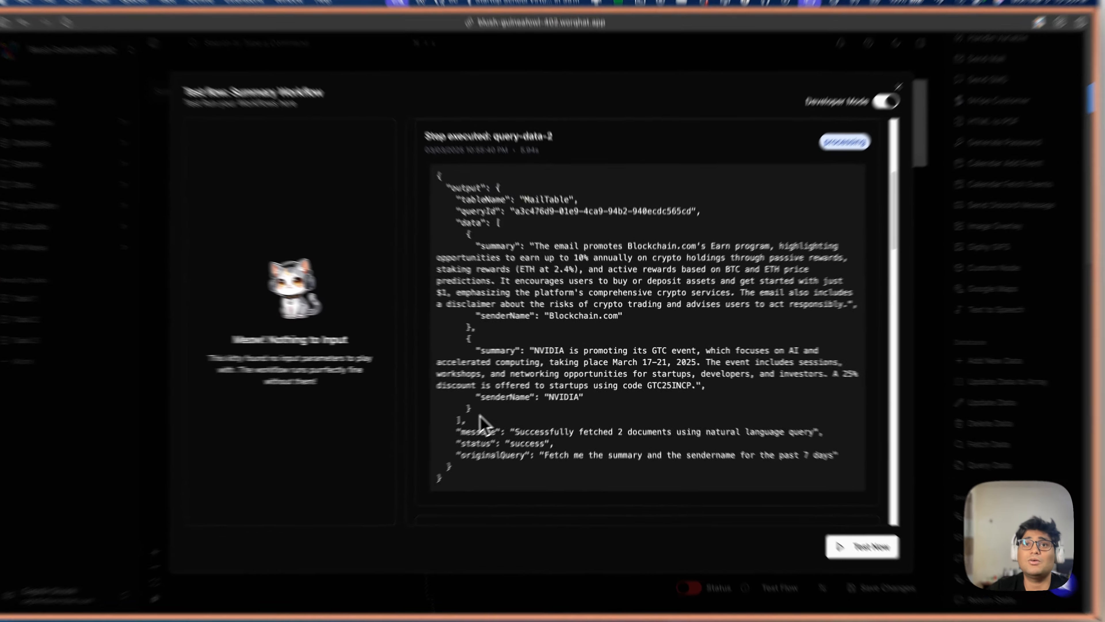
drag(558, 402, 489, 321)
drag(419, 317, 351, 209)
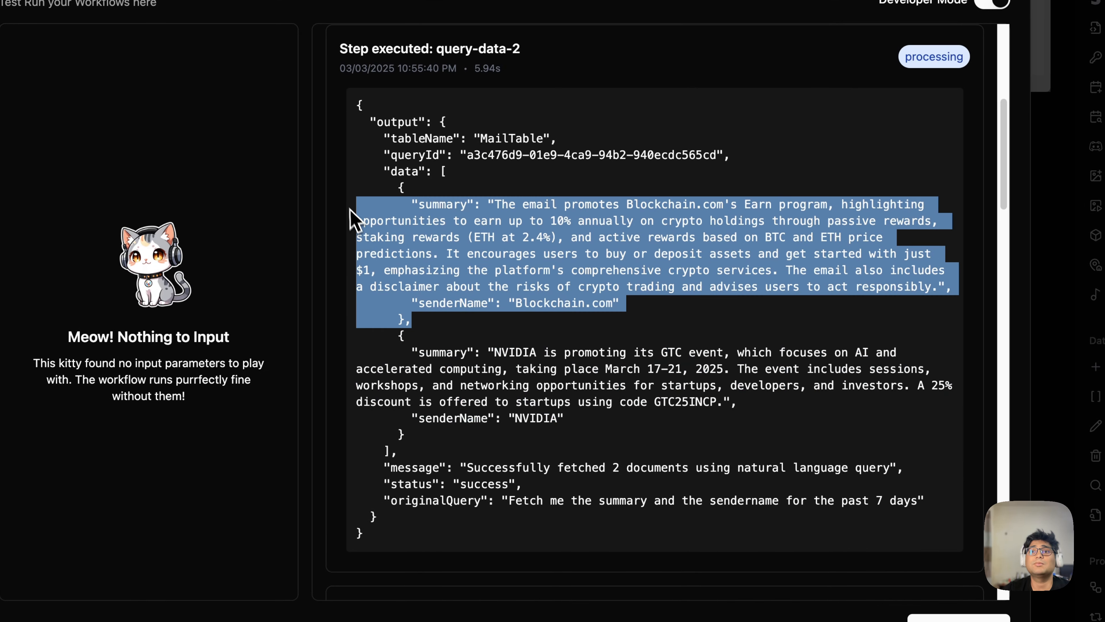
Examine the loop-process-3 output, including the values and results of each iteration.
scroll(476, 314, down, 12)
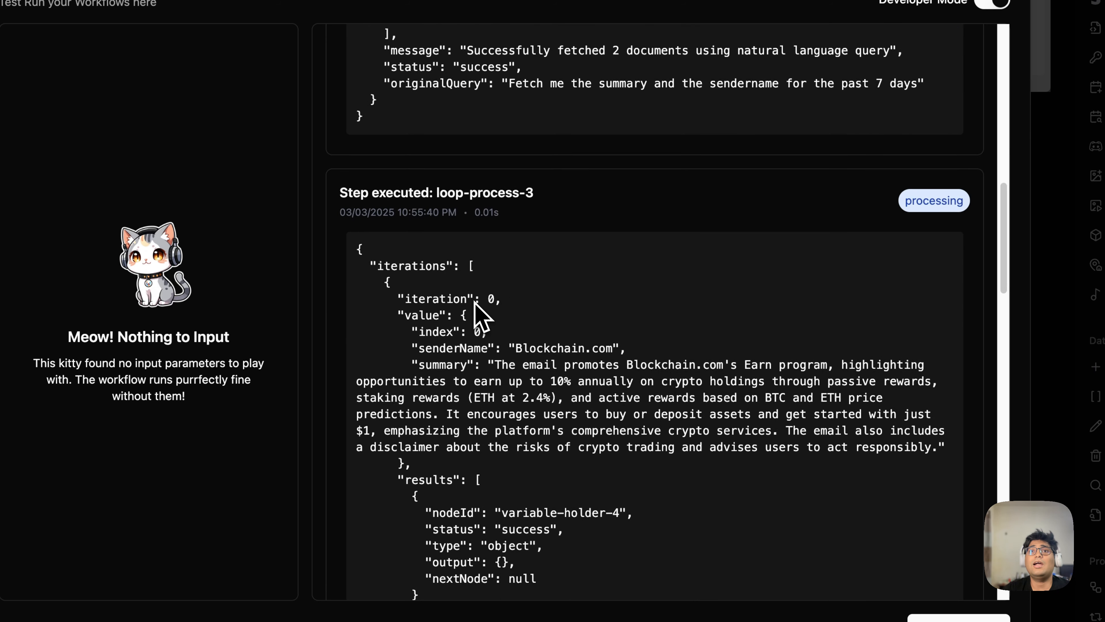
drag(451, 349, 333, 244)
scroll(531, 359, down, 4)
scroll(540, 357, down, 9)
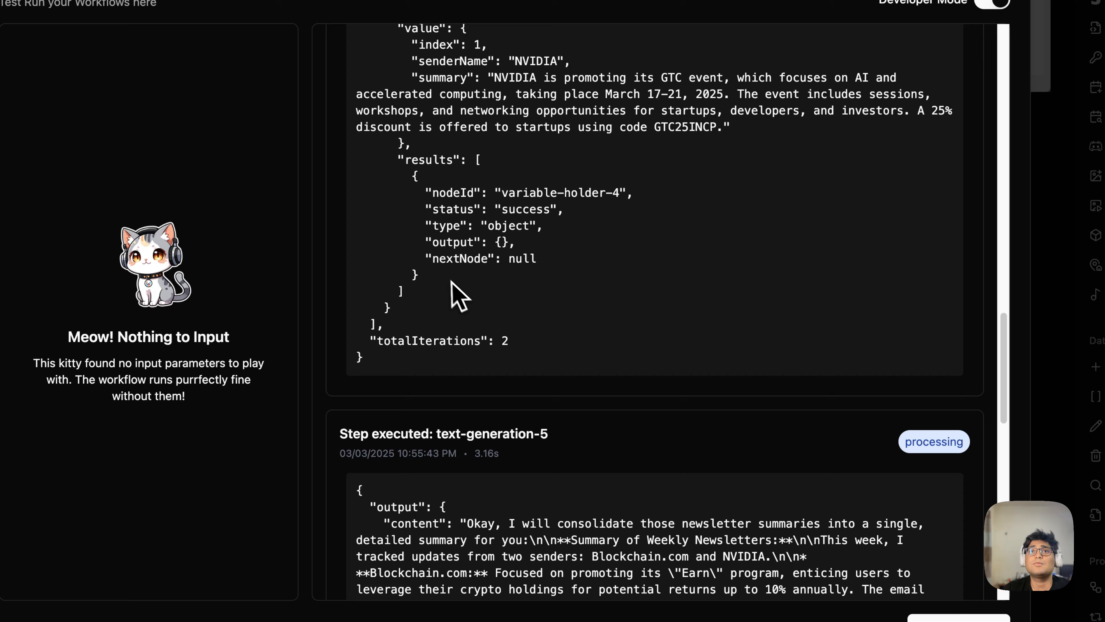
drag(452, 286, 375, 150)
scroll(556, 321, down, 5)
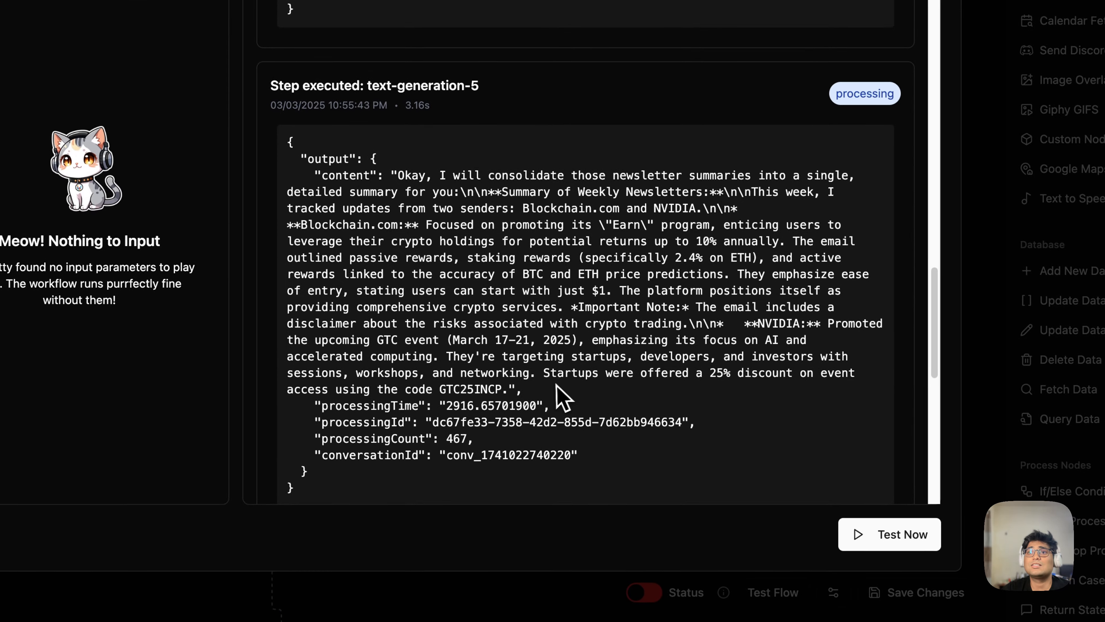
Examine the generated summary in the content field of the text-generation-5 output.
drag(557, 385, 373, 177)
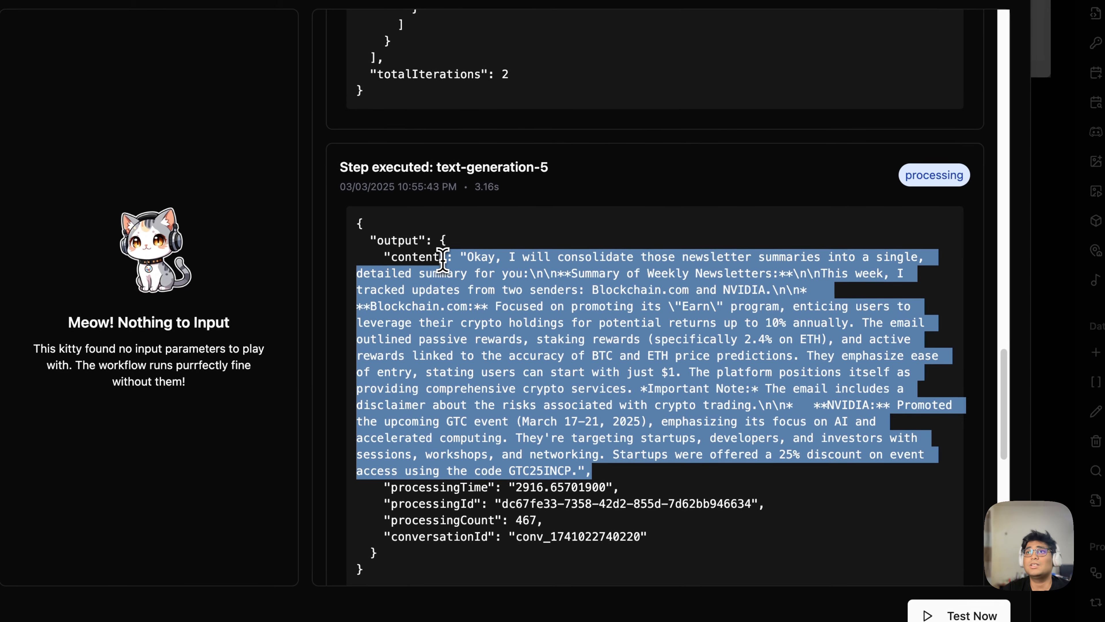
drag(442, 261, 448, 261)
click(488, 272)
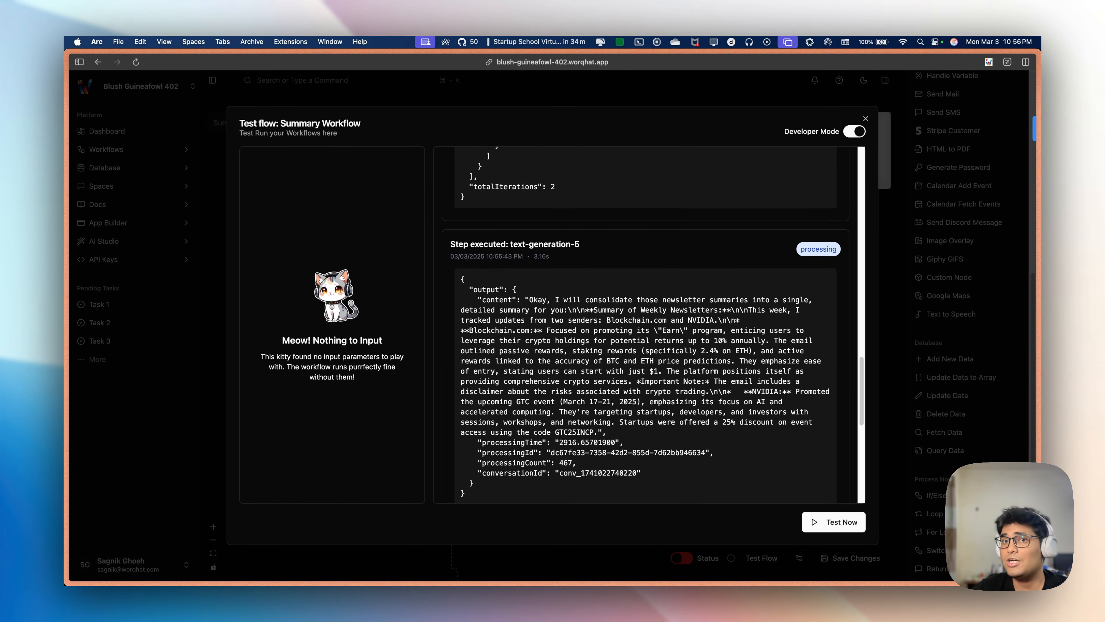
Review the add-data-6 output and the end of the run log, and switch to the open SummaryTable page.
scroll(693, 365, down, 5)
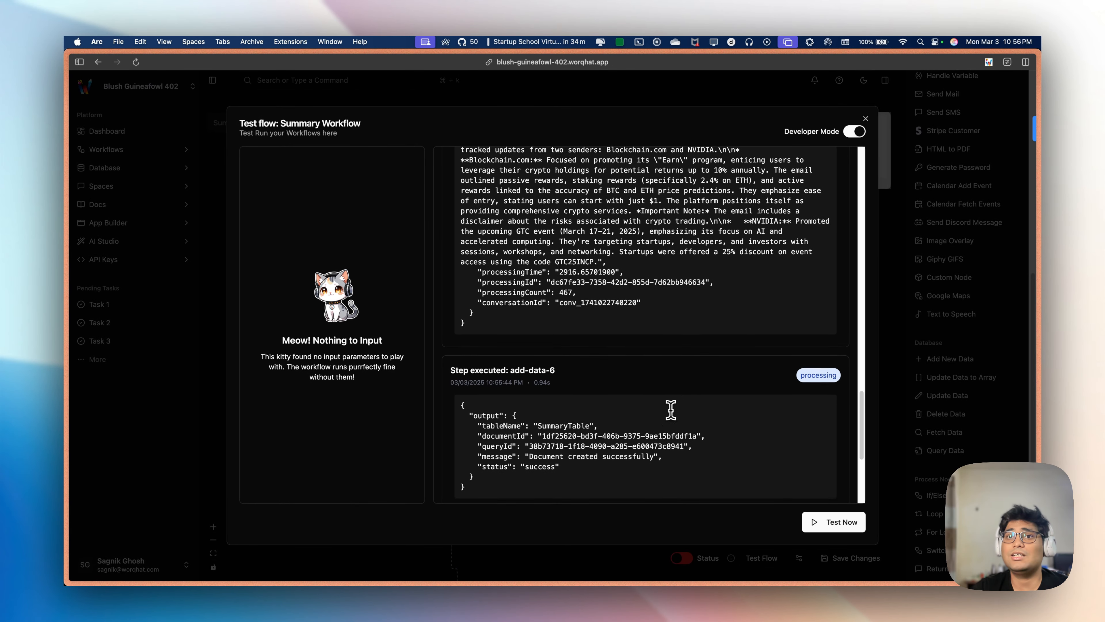
scroll(665, 411, down, 5)
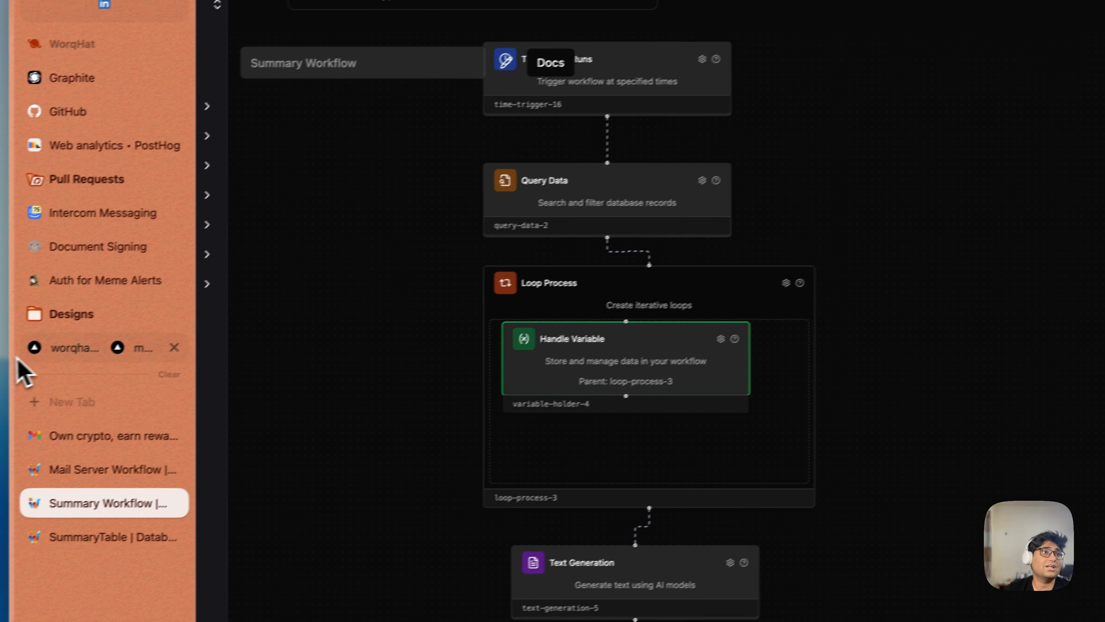
click(164, 448)
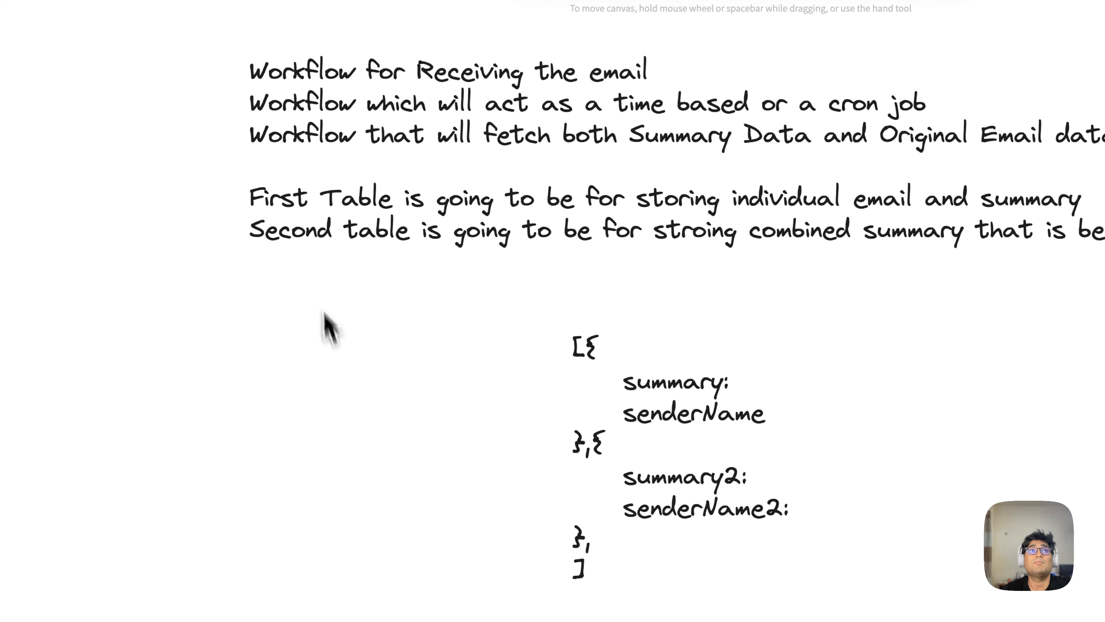
In the Excalidraw workflow diagram, bring up the emoji picker and select the green check mark emoji.
scroll(620, 312, up, 3)
drag(627, 328, 624, 364)
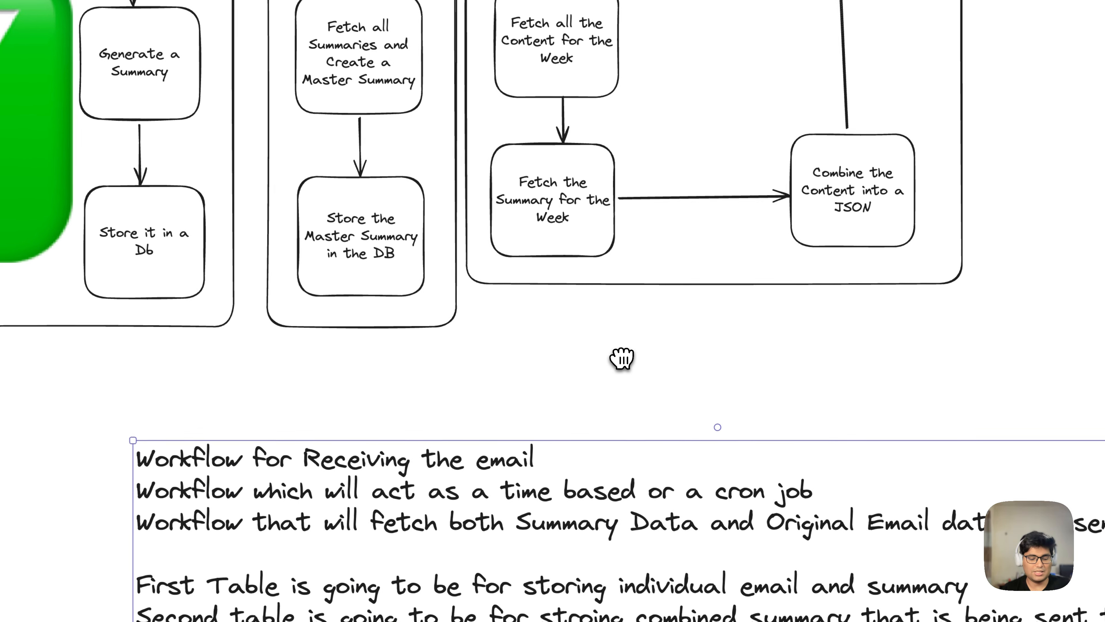
key(super+space)
key(Down)
key(Right)
key(Right)
key(Right)
key(Right)
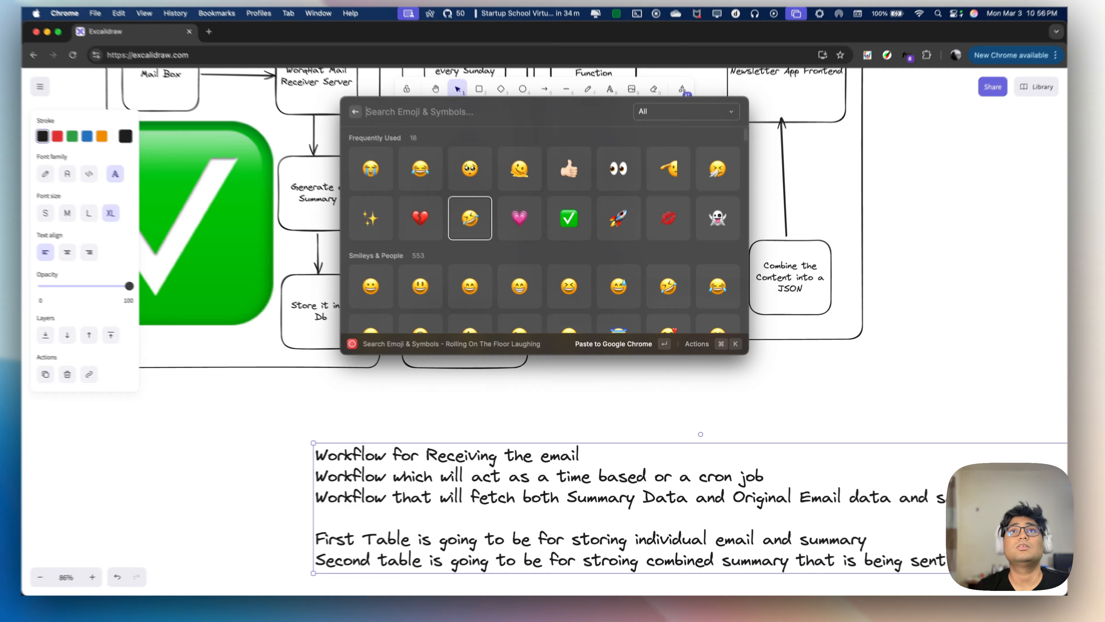
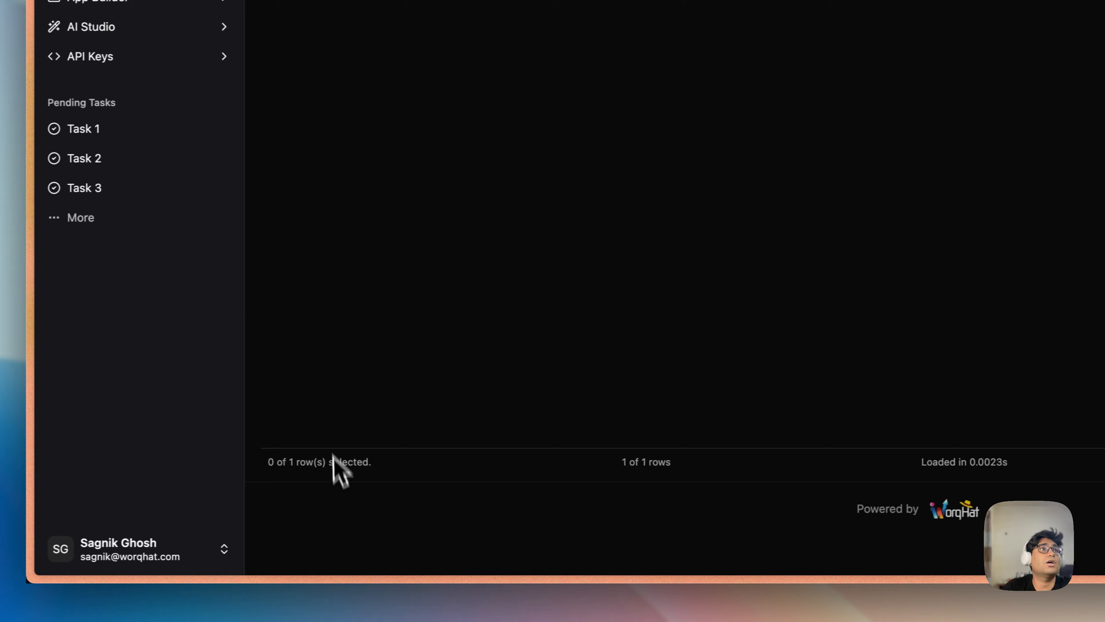
Open the list of all WorqHat workflows, view the inactive workflow's analytics and close them.
click(173, 182)
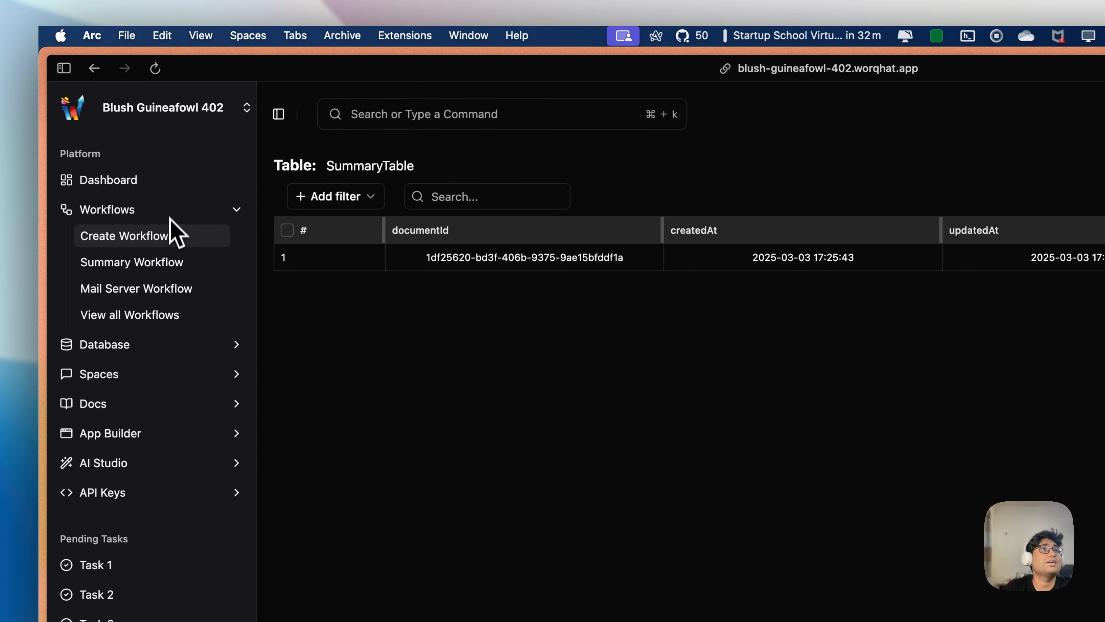
click(152, 242)
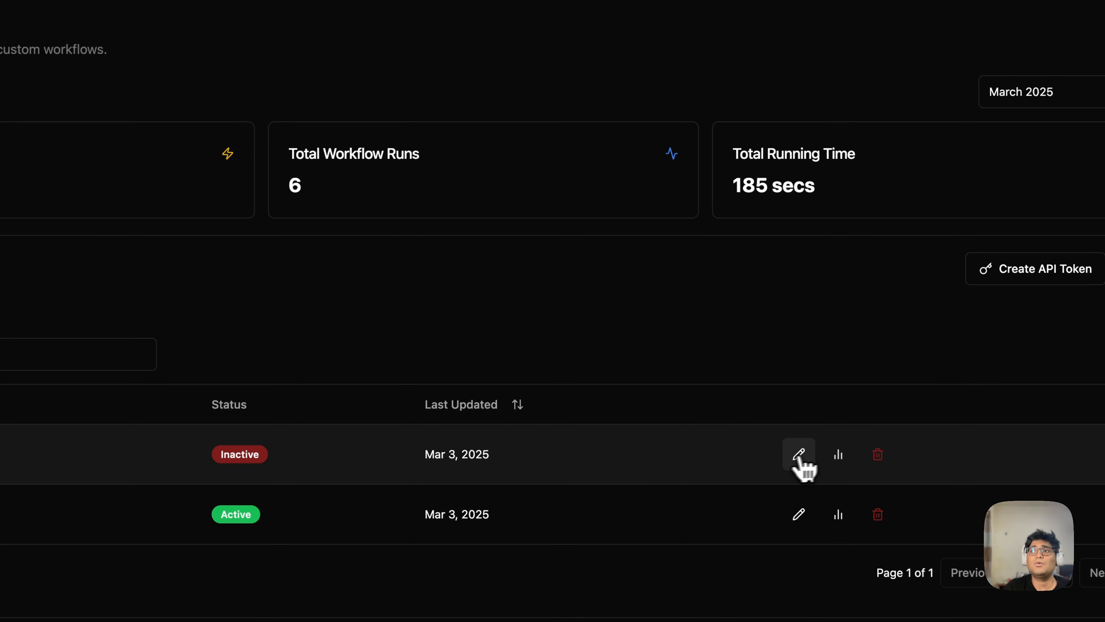
click(838, 455)
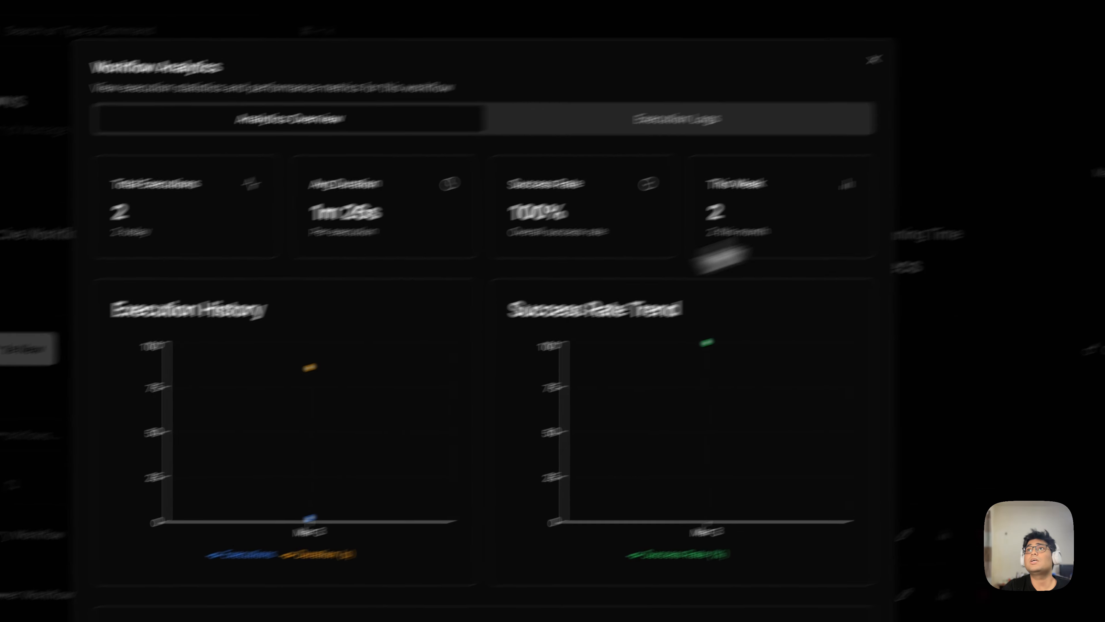
click(873, 59)
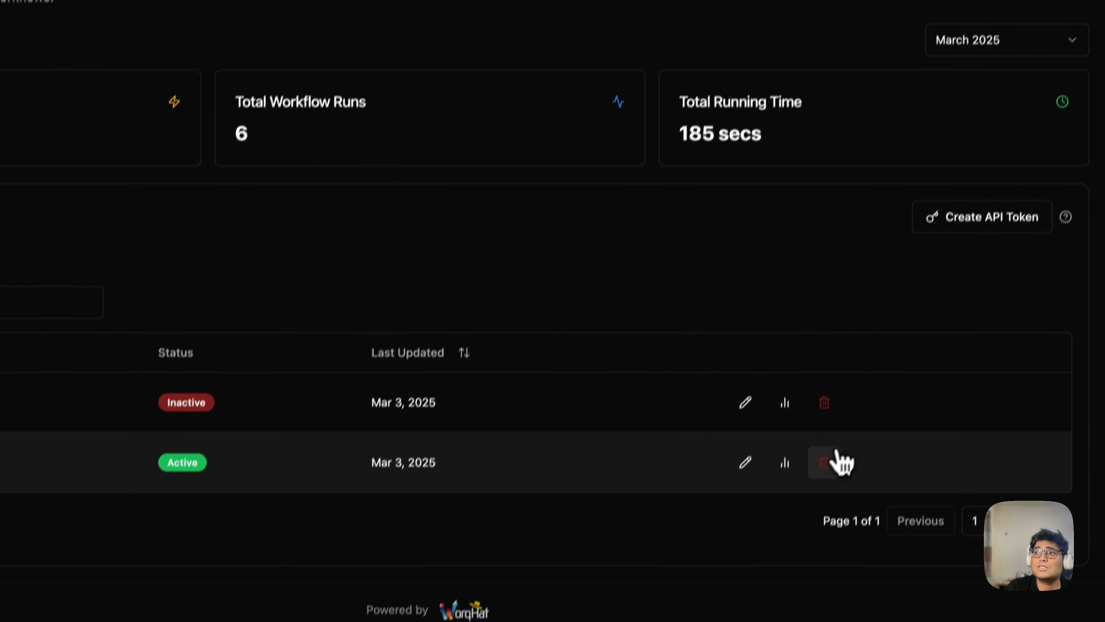
View the active Mail Server Workflow's analytics, inspect the execution history for Mar 3, and close them.
click(789, 433)
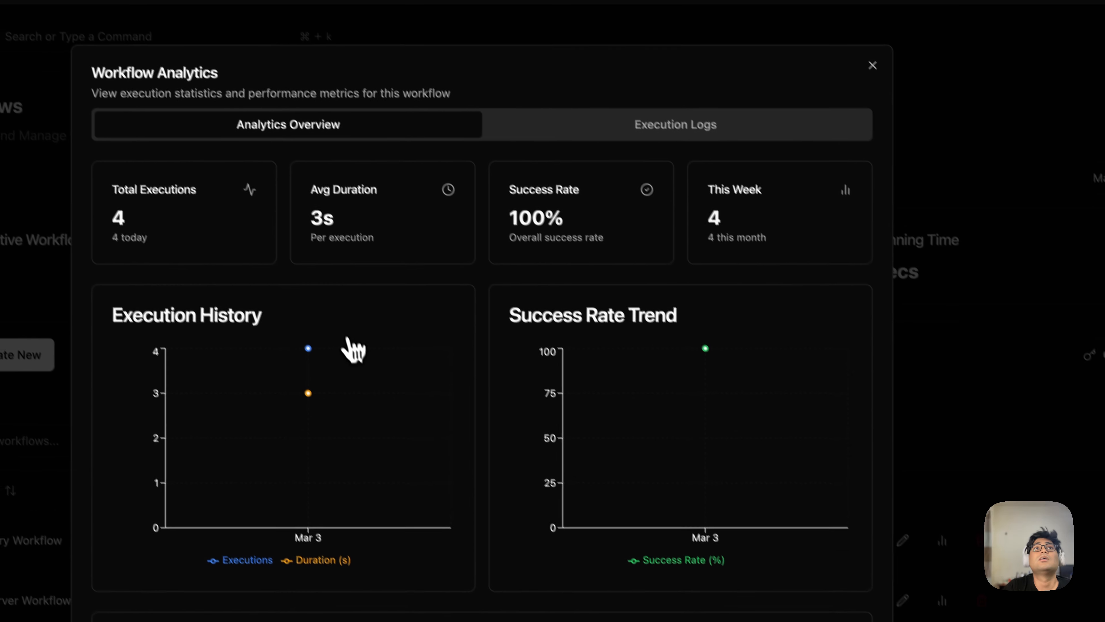
mouse_move(345, 379)
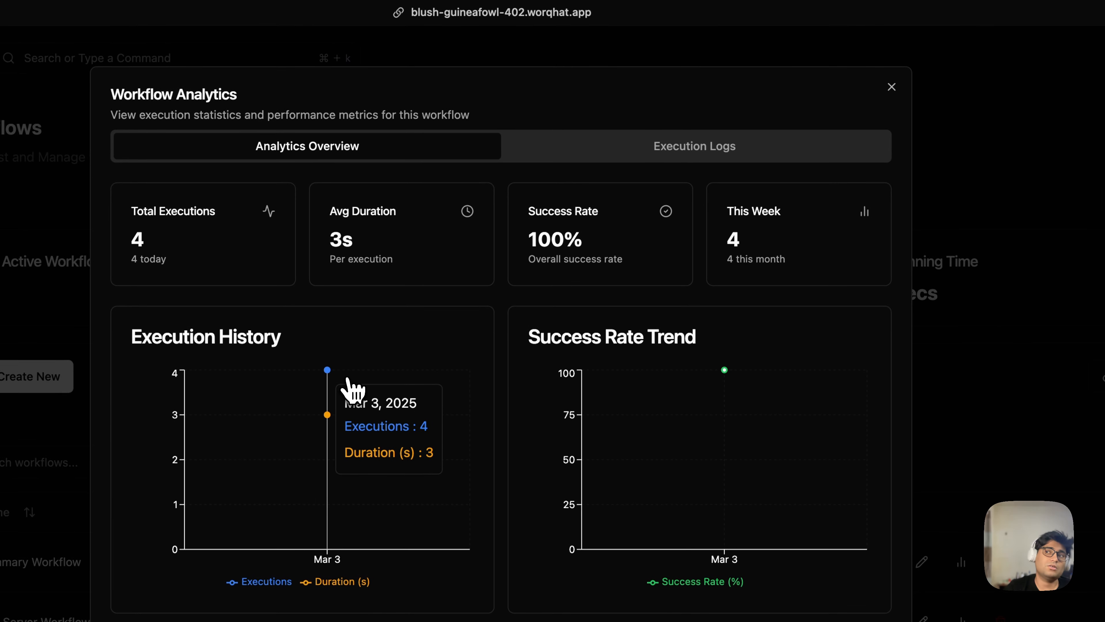
click(892, 87)
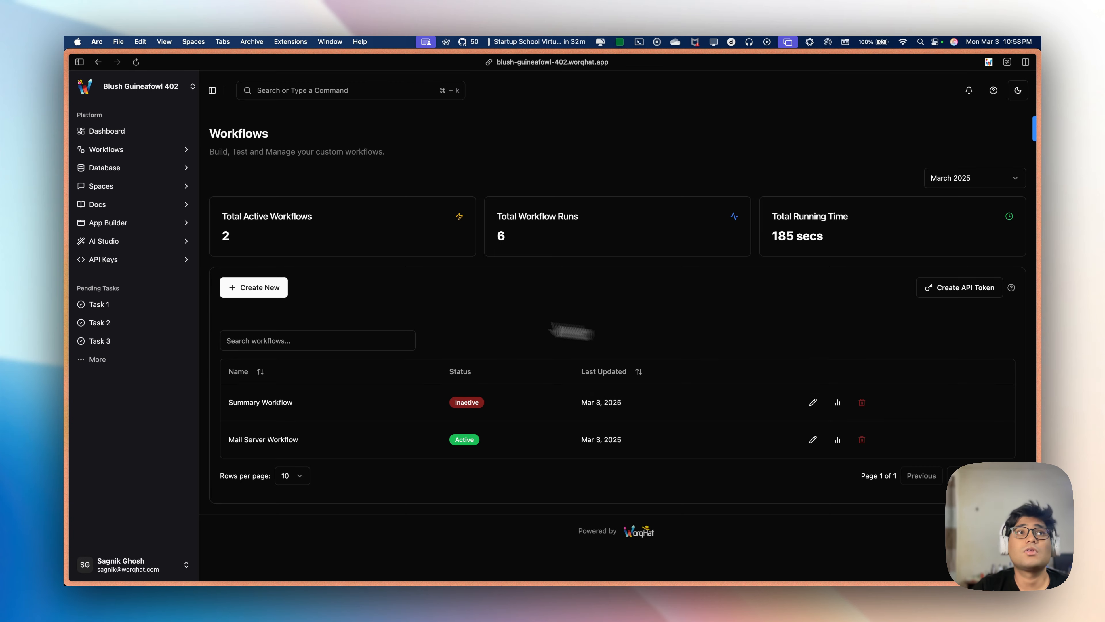
Create a URL Based workflow named "Fetch Workflow", leaving the optional workflow description empty.
click(255, 289)
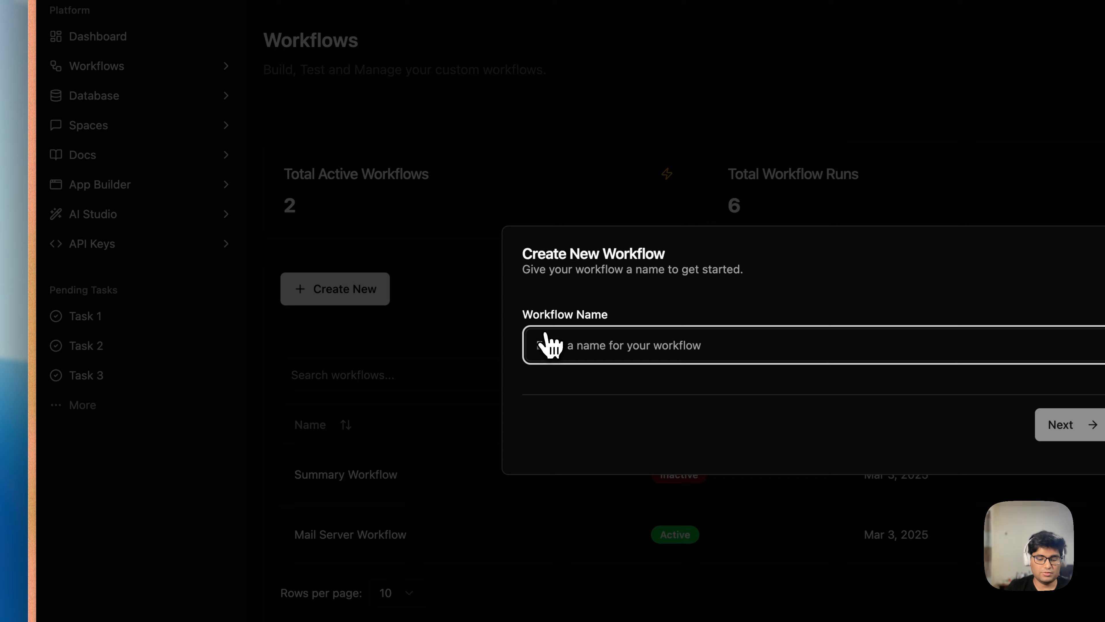
text(Fetch Wor)
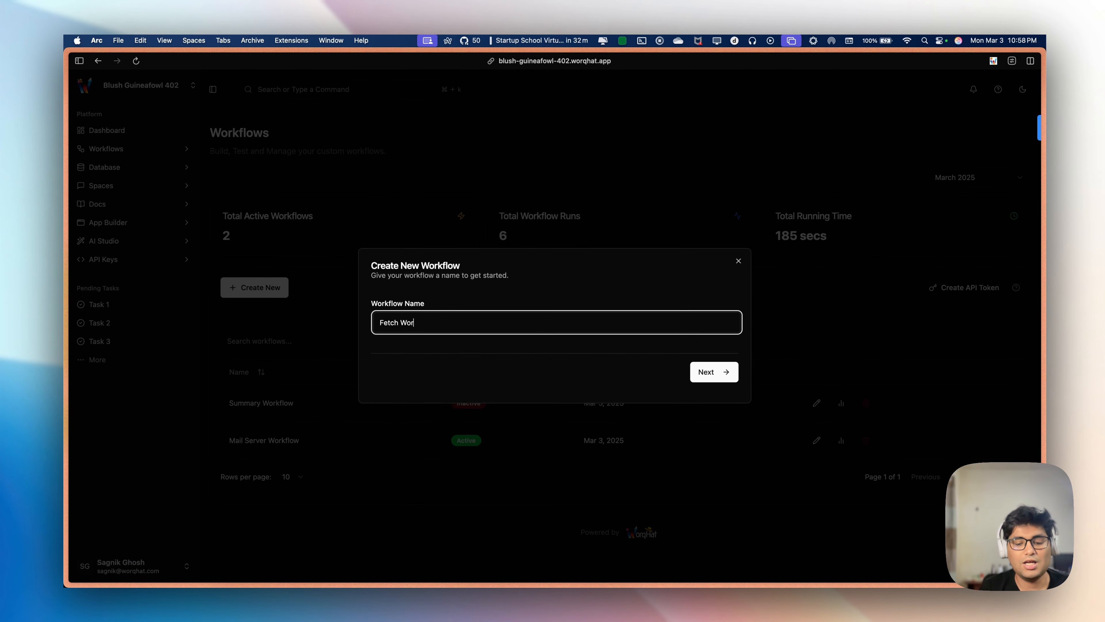
text(kflow)
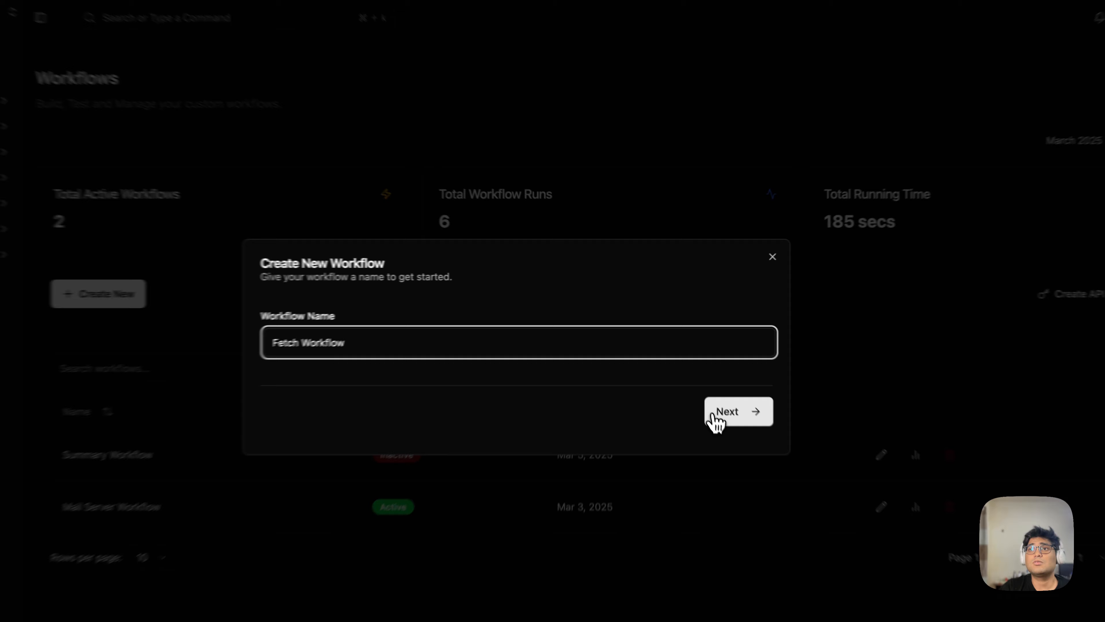
click(696, 372)
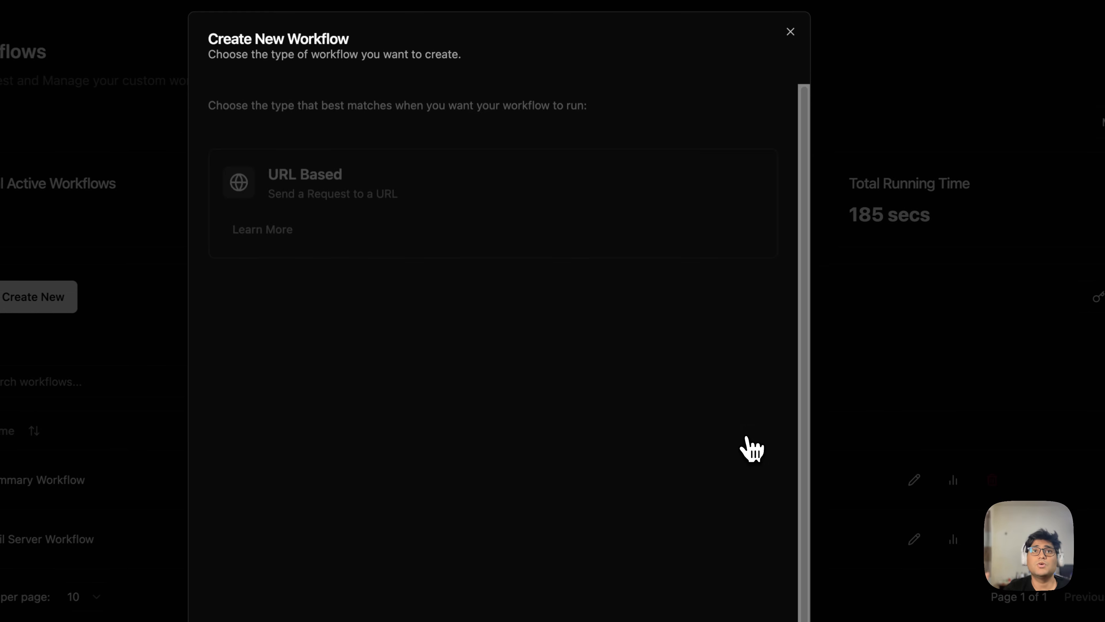
click(410, 175)
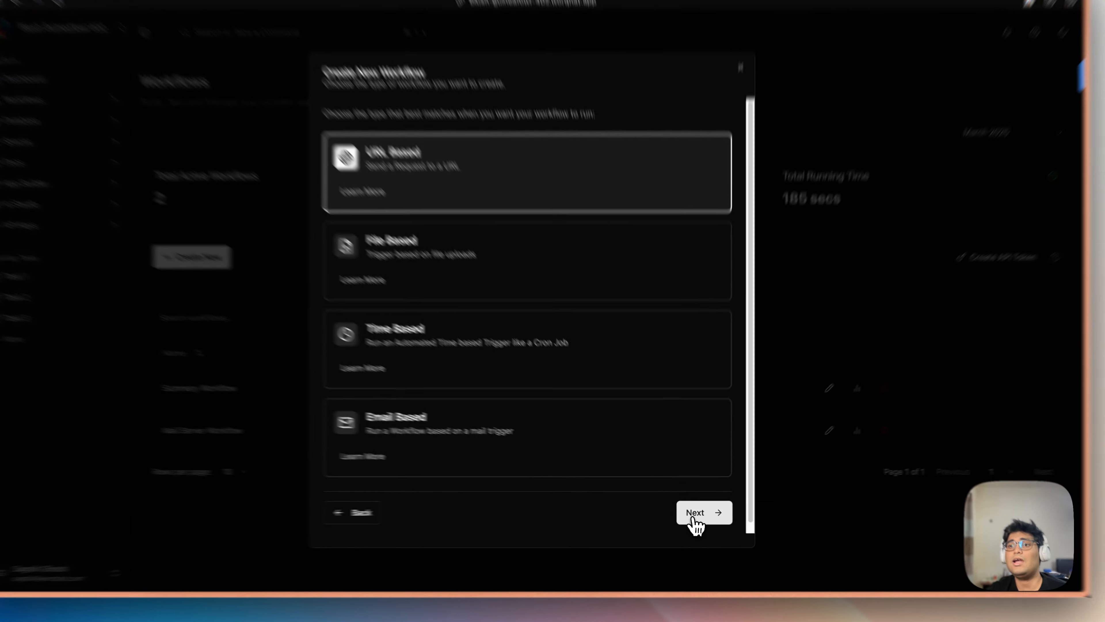
click(703, 511)
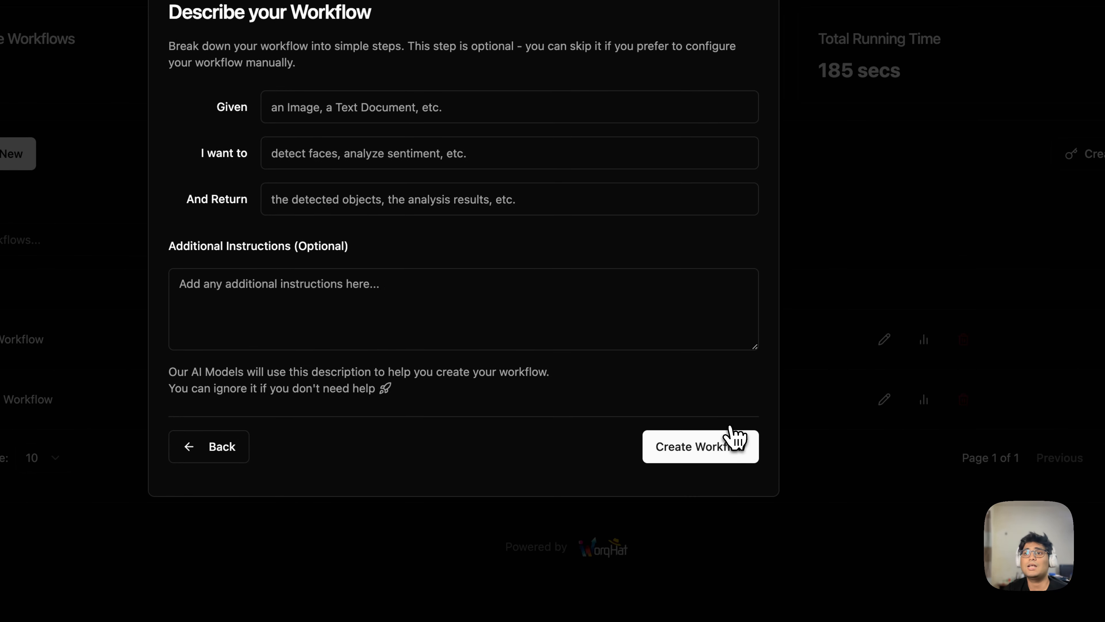
click(734, 441)
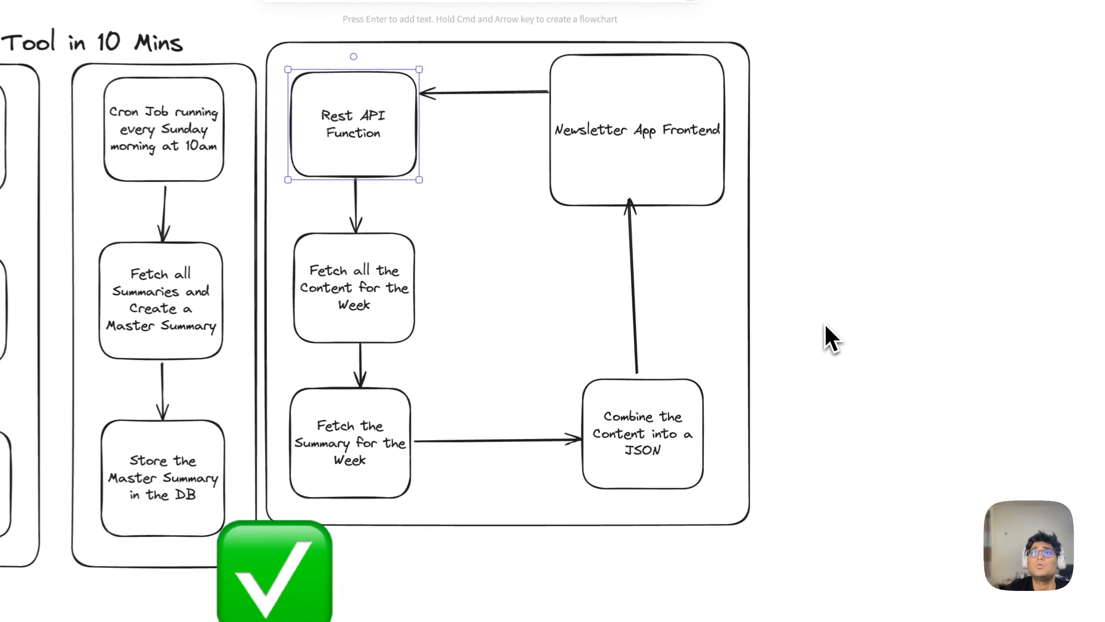
Select the box about fetching the week's content in the Excalidraw diagram, and switch back to the WorqHat workflow editor.
click(383, 283)
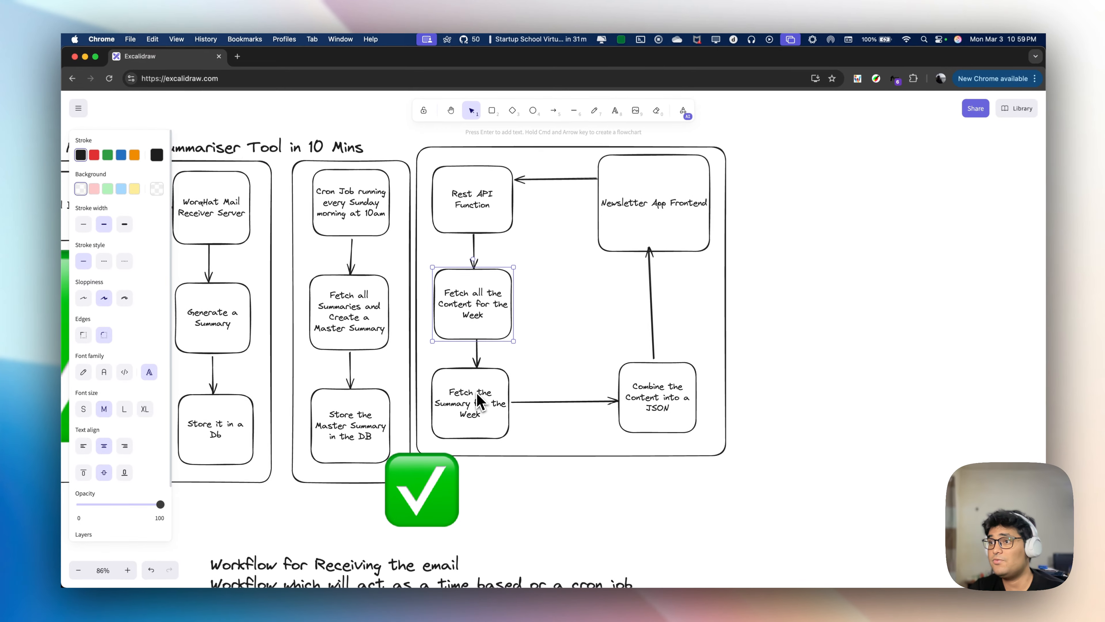
key(ctrl+Up)
click(459, 324)
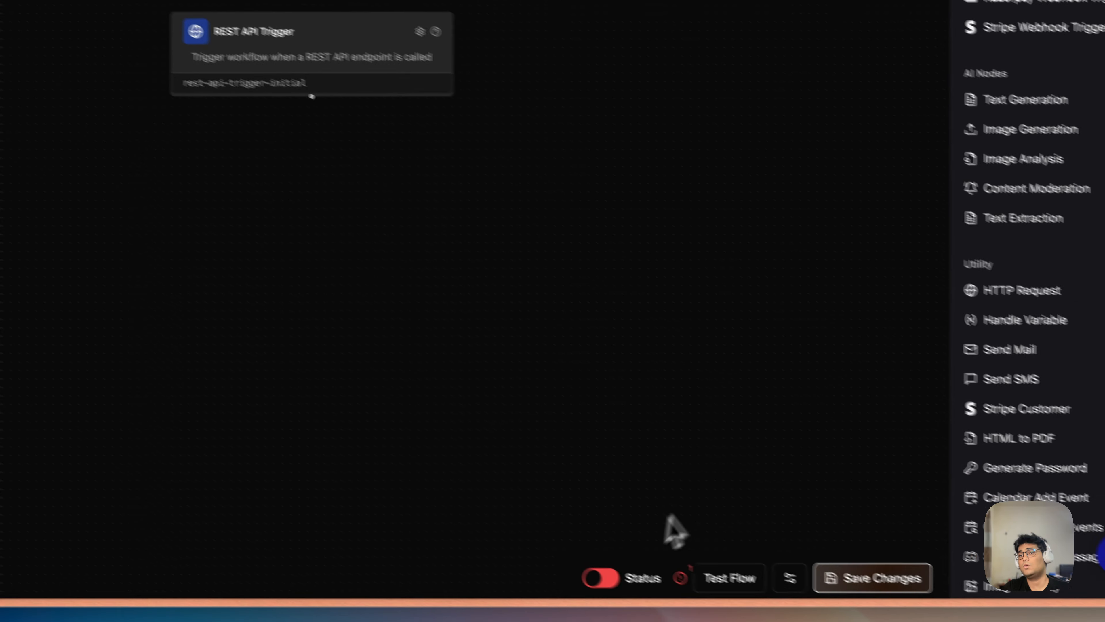
Turn on the workflow's status and add two Query Data nodes to the canvas beneath the REST API Trigger.
click(395, 378)
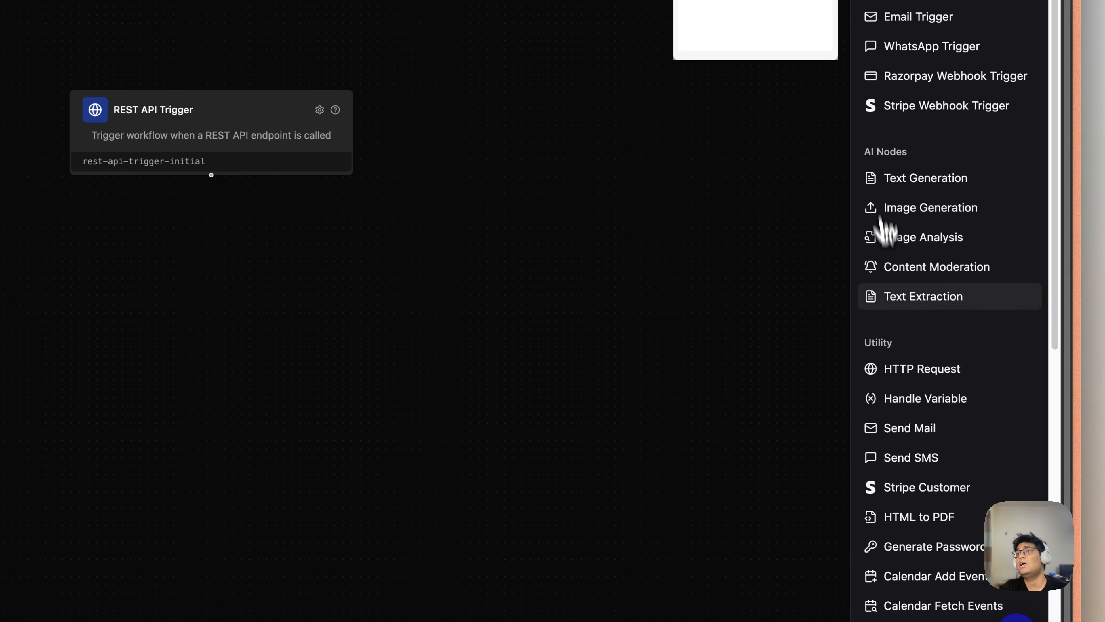
scroll(945, 232, down, 10)
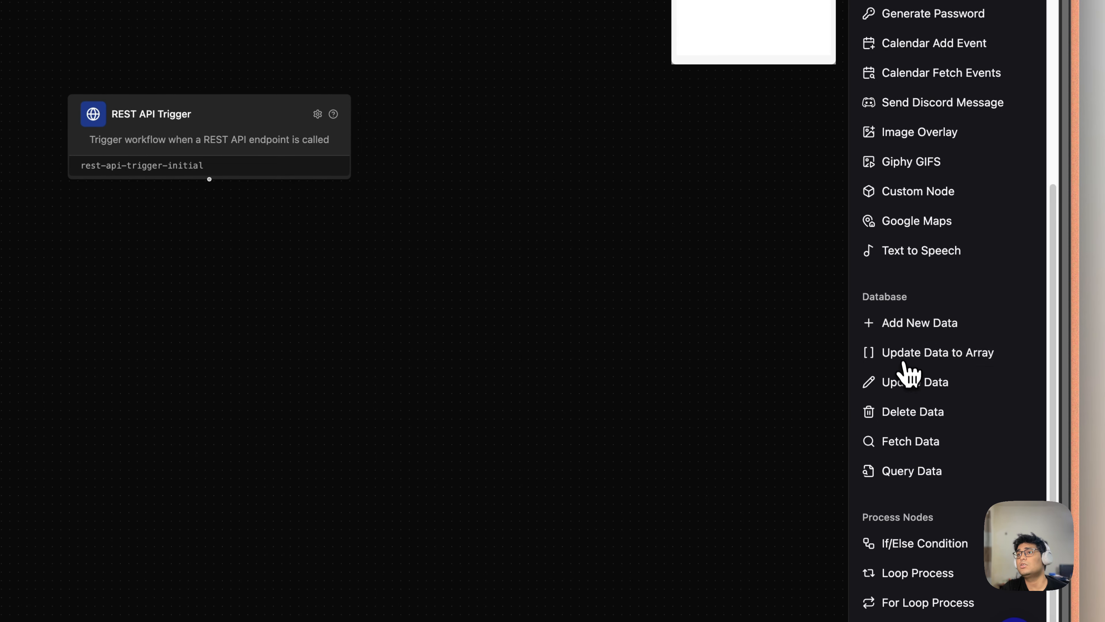
drag(901, 466, 265, 368)
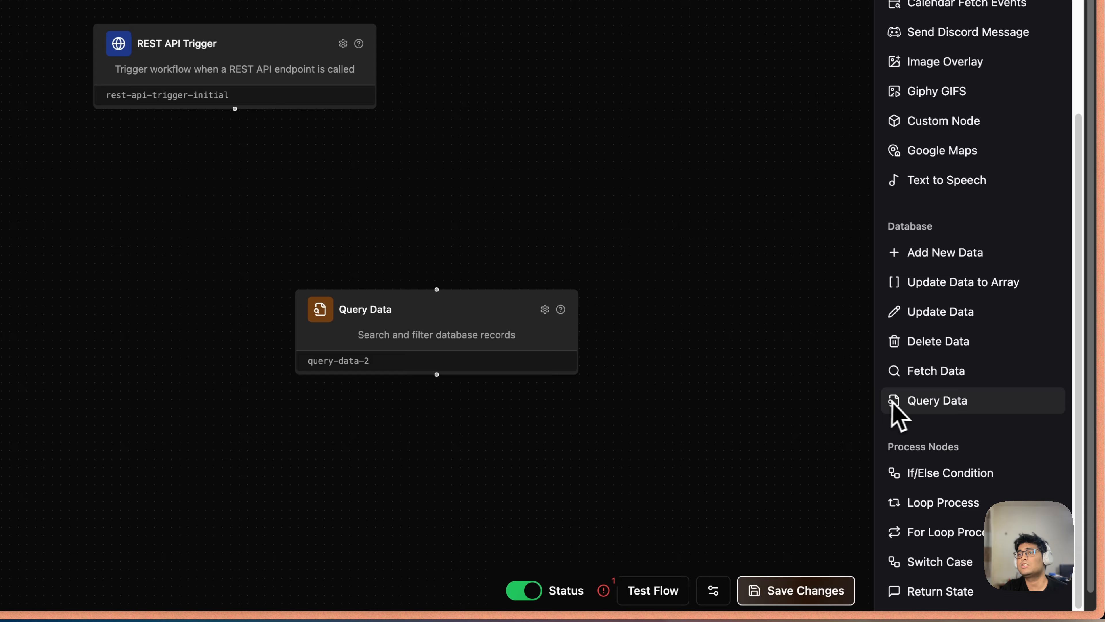
drag(929, 446, 198, 243)
Connect the REST API Trigger to query-data-3 and that node to query-data-2, and place query-data-2 beneath them.
drag(532, 376, 440, 333)
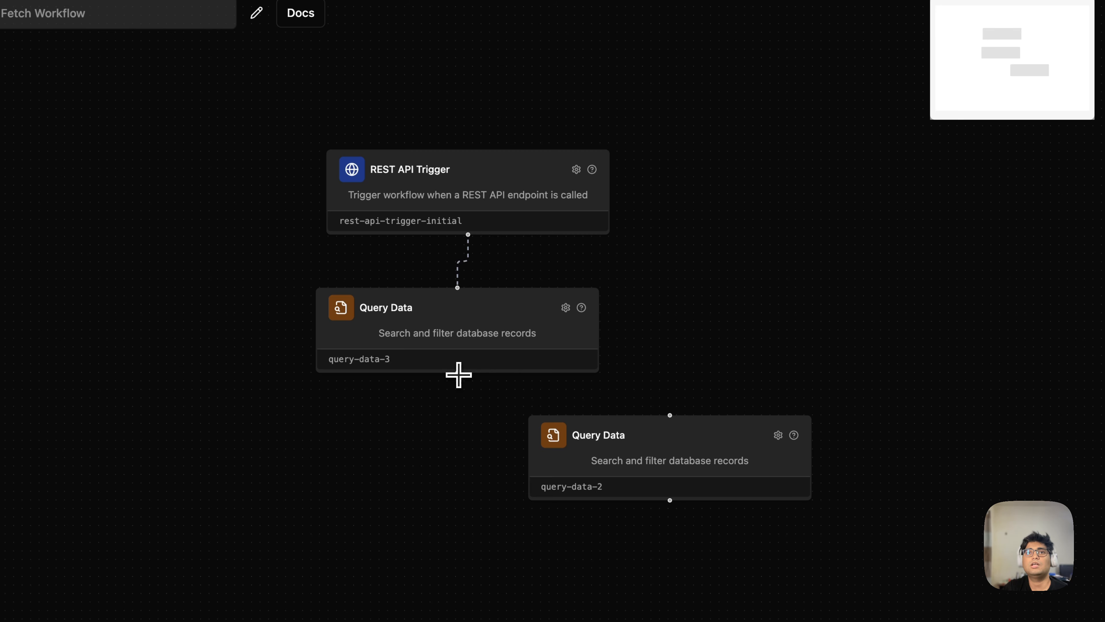
drag(458, 374, 670, 416)
drag(683, 464, 529, 471)
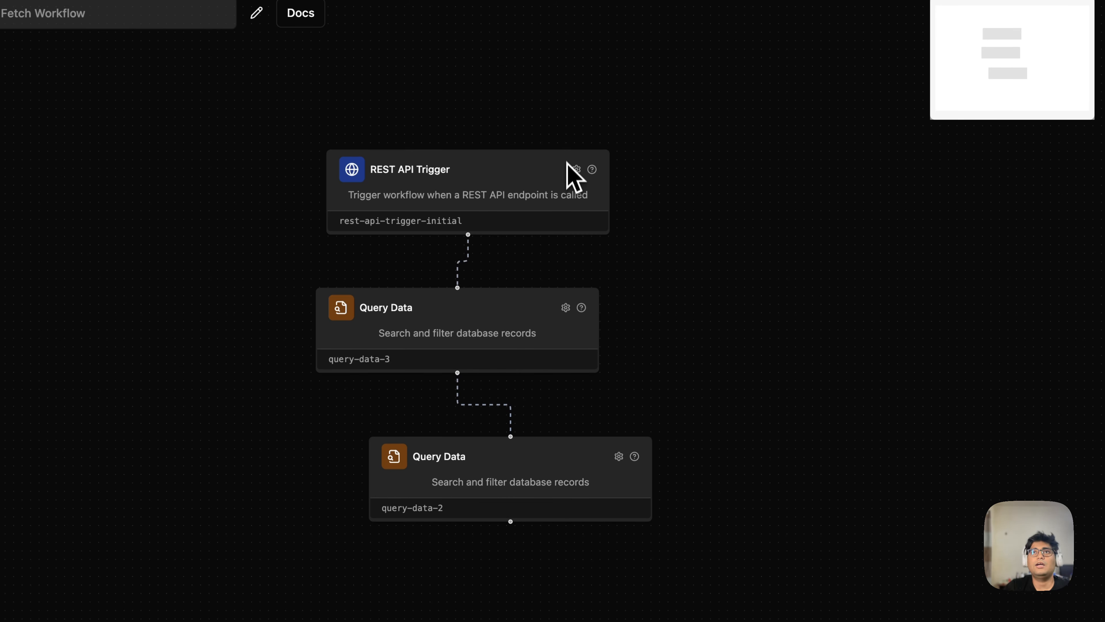
Add an input parameter with the key "query" to the REST API Trigger and save its node settings.
click(577, 169)
drag(746, 396, 790, 331)
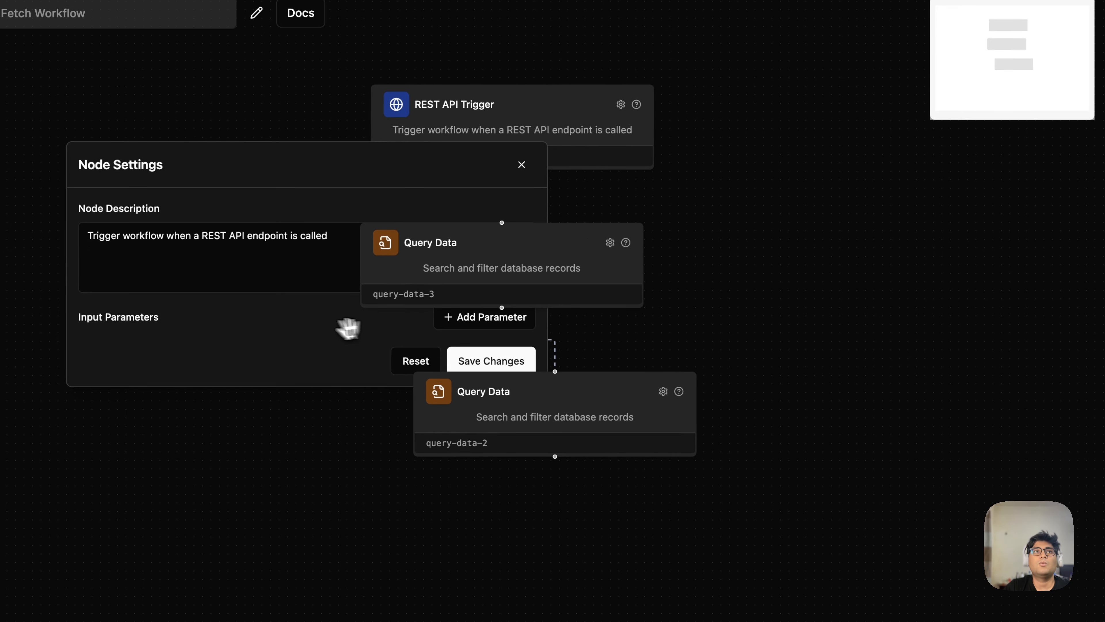
click(318, 329)
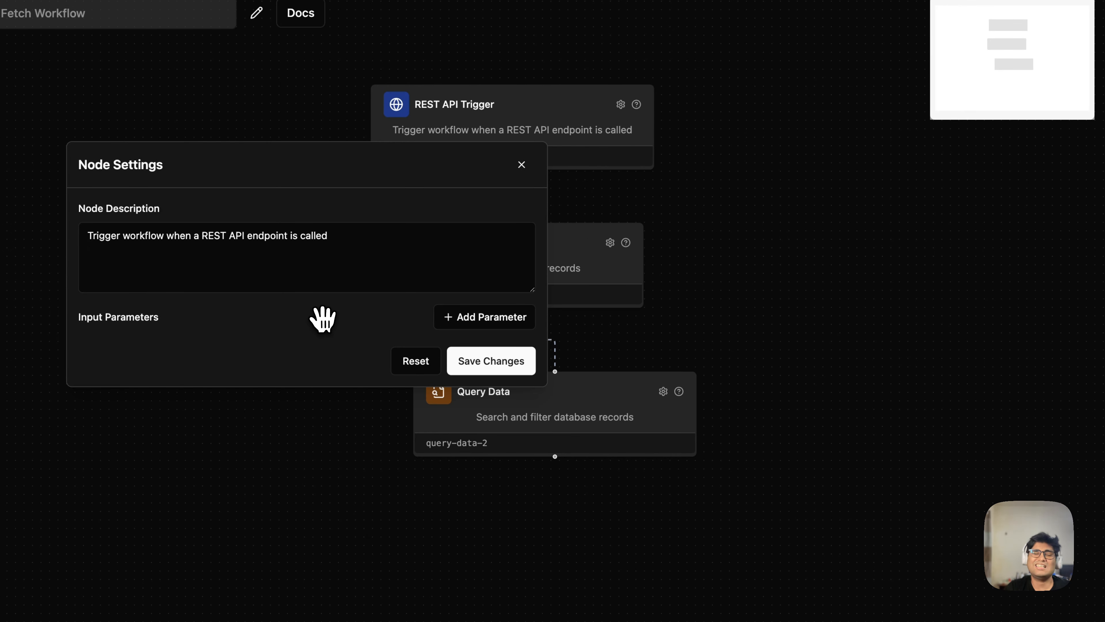
click(464, 322)
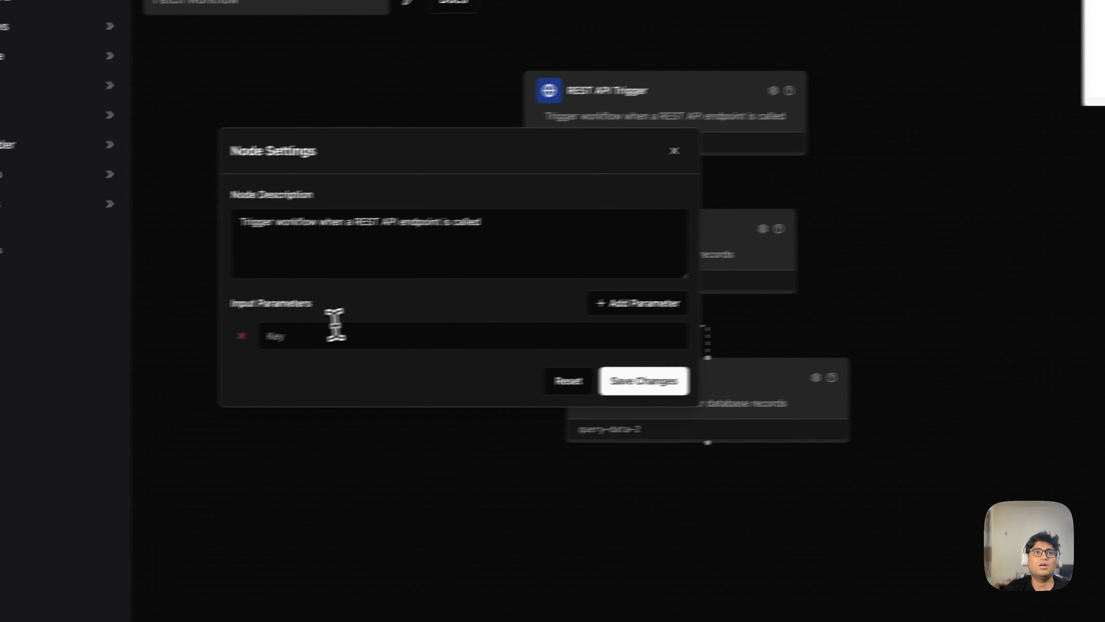
click(168, 344)
text(qu)
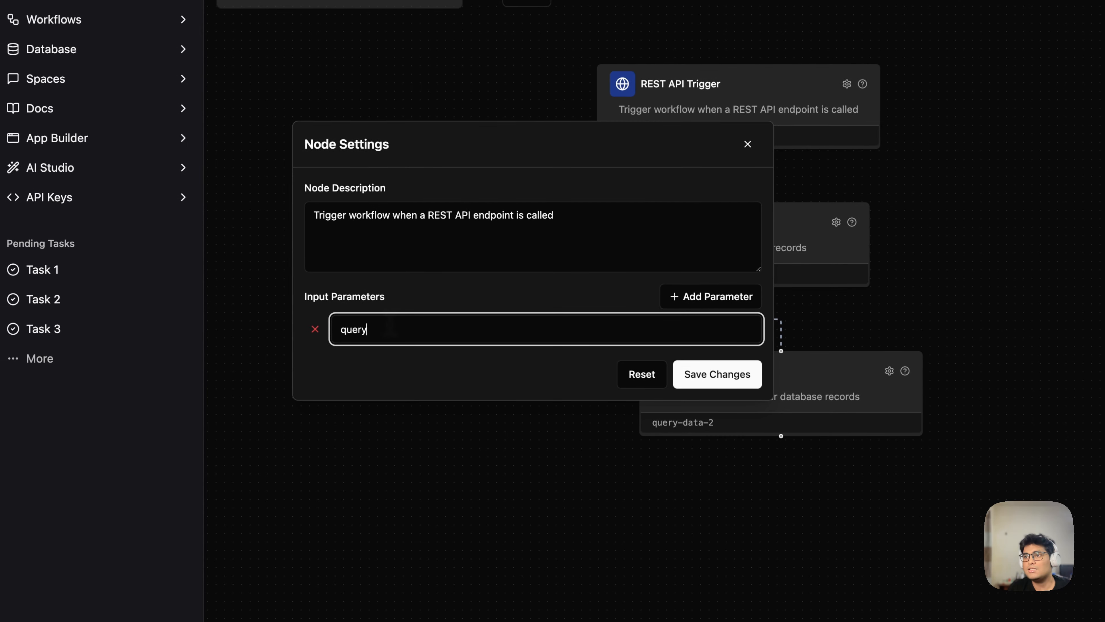
text(ery)
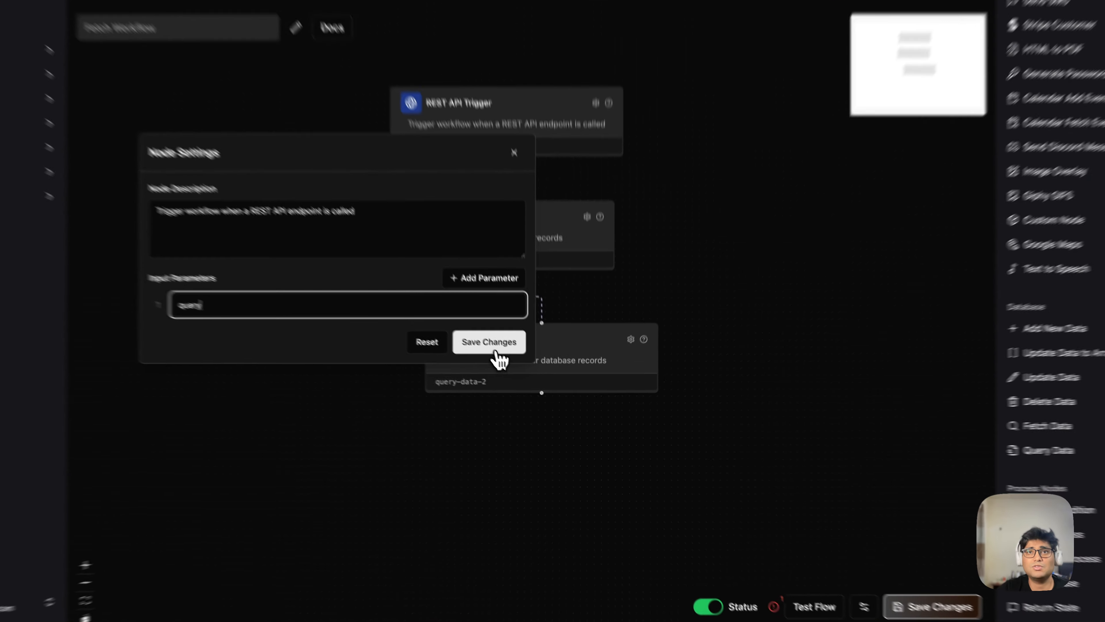
click(517, 369)
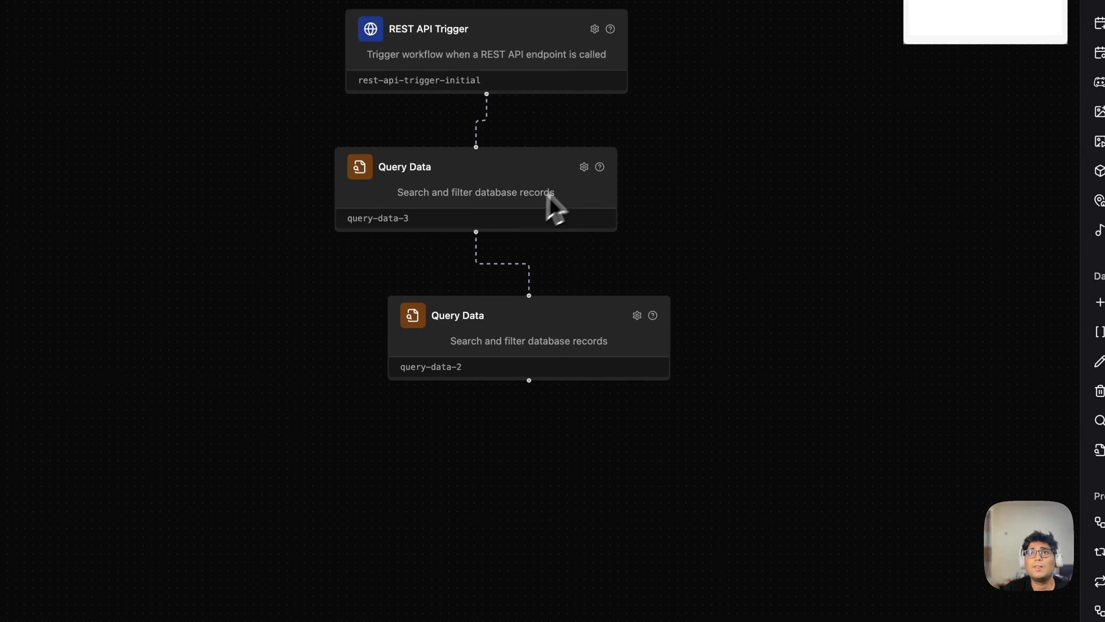
Set the query type of the query-data-3 node to Natural Language Query.
click(585, 166)
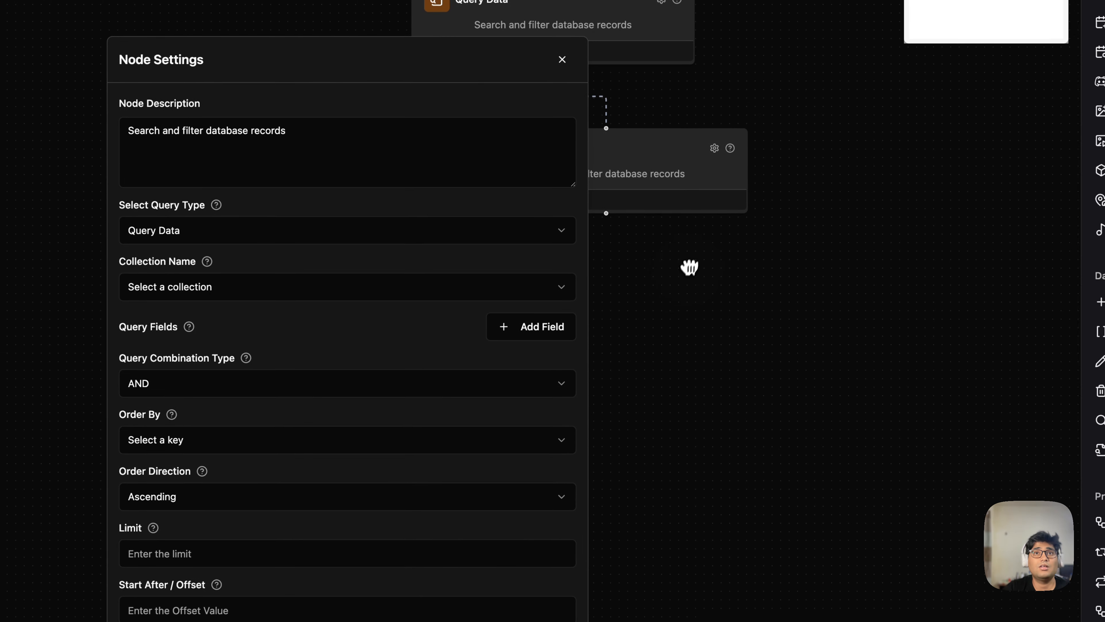
click(525, 240)
click(651, 341)
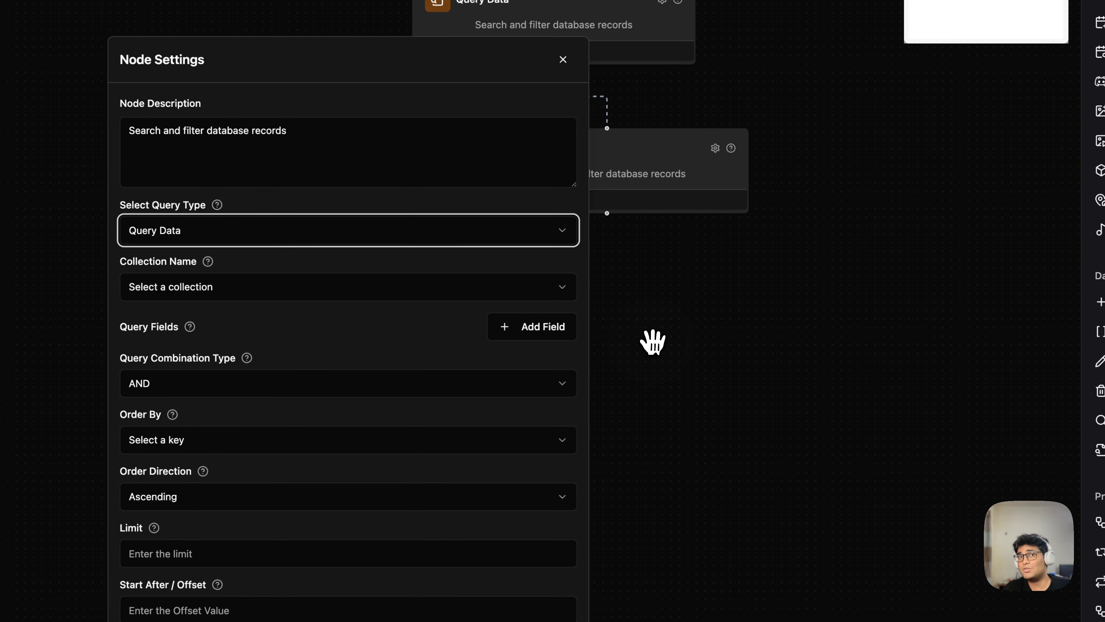
click(418, 342)
mouse_move(740, 425)
mouse_down()
mouse_move(755, 282)
mouse_move(734, 404)
mouse_up()
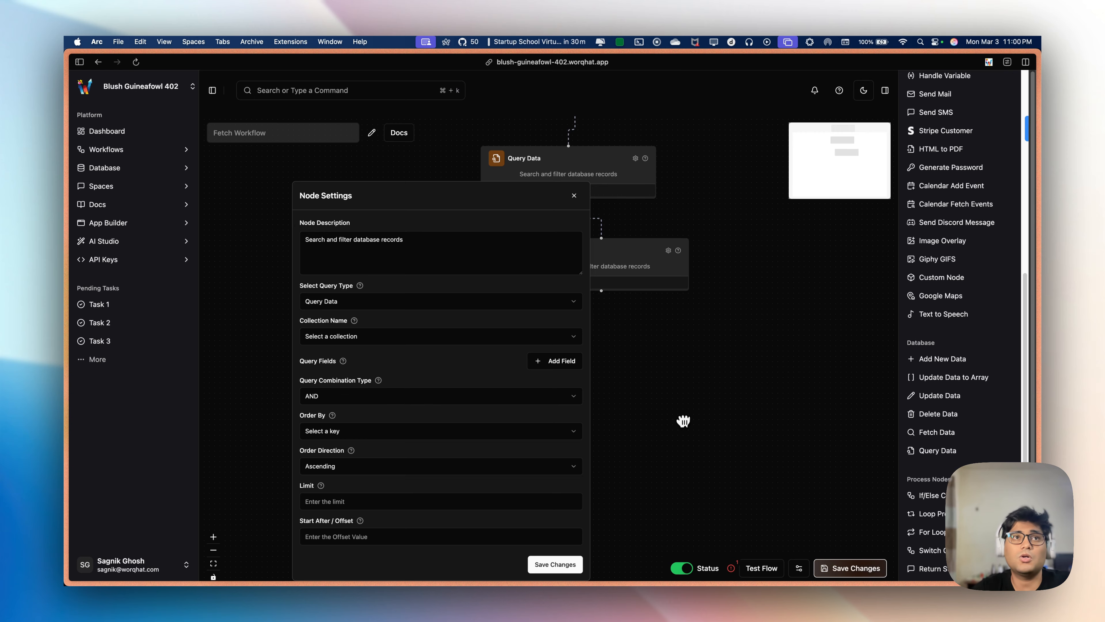
click(389, 303)
click(383, 337)
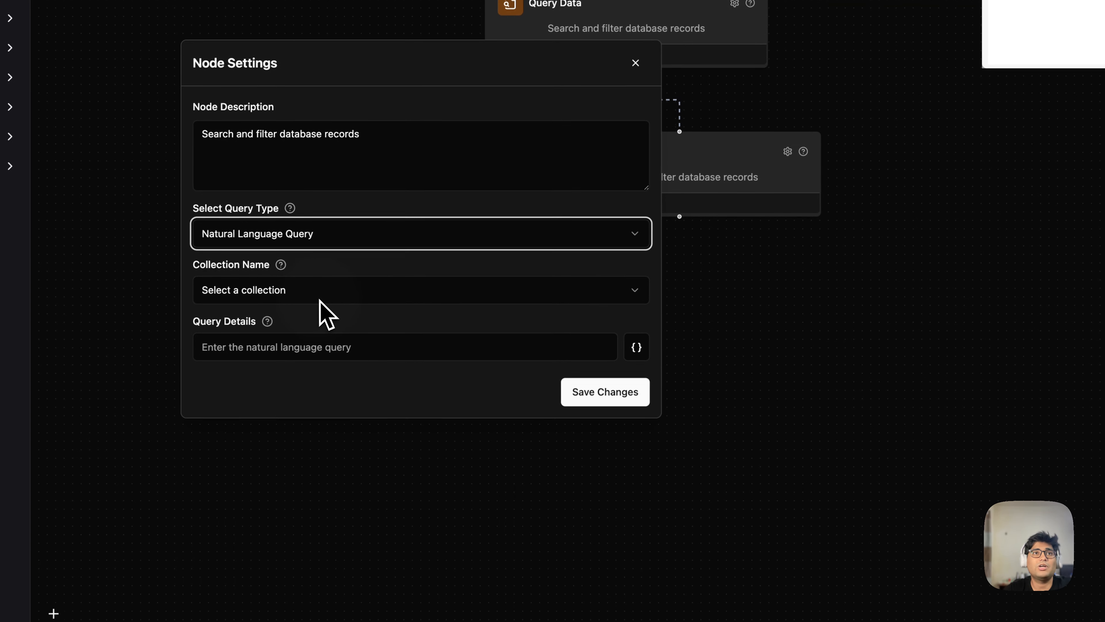
Set query-data-3's collection to MailTable and its query details to {{rest-api-trigger-initial.input.query}}, and save the node settings.
click(293, 299)
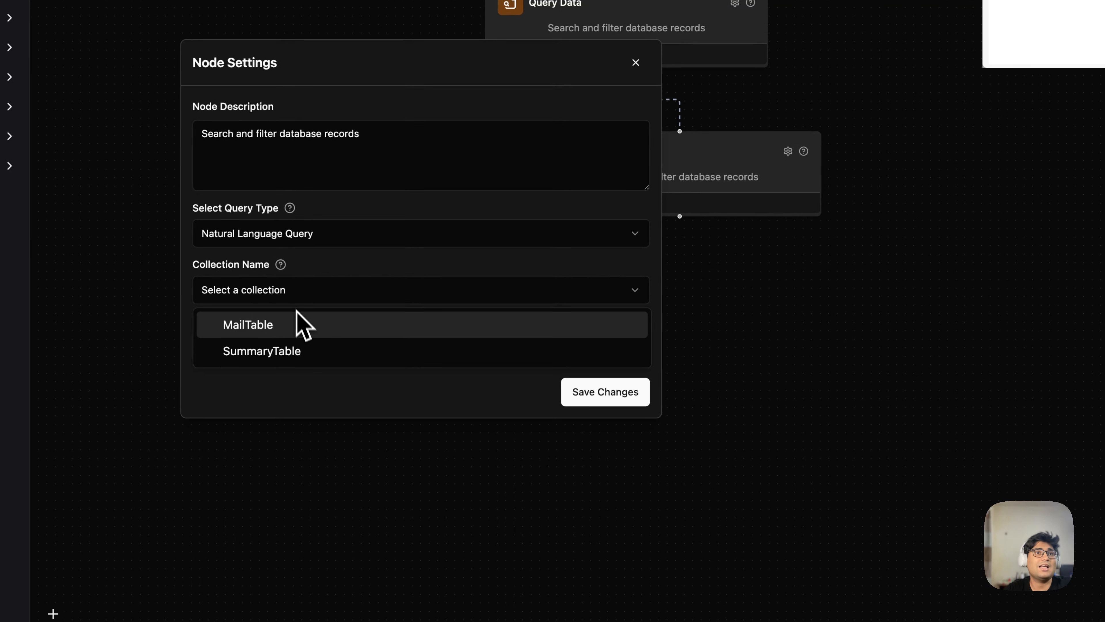
click(298, 327)
click(290, 347)
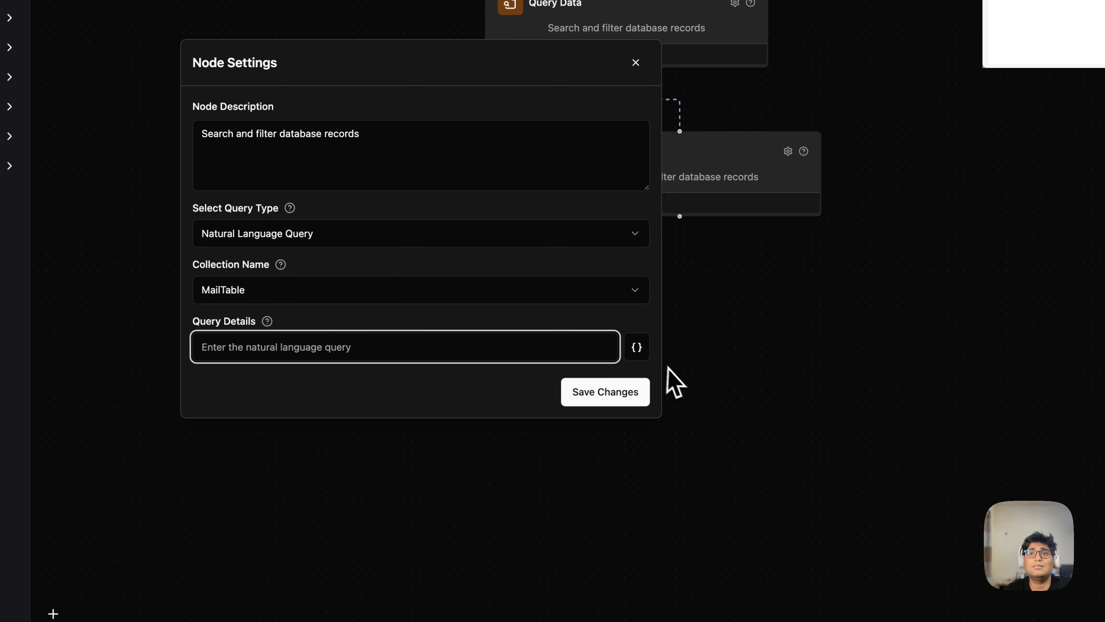
click(637, 347)
mouse_move(643, 420)
click(788, 433)
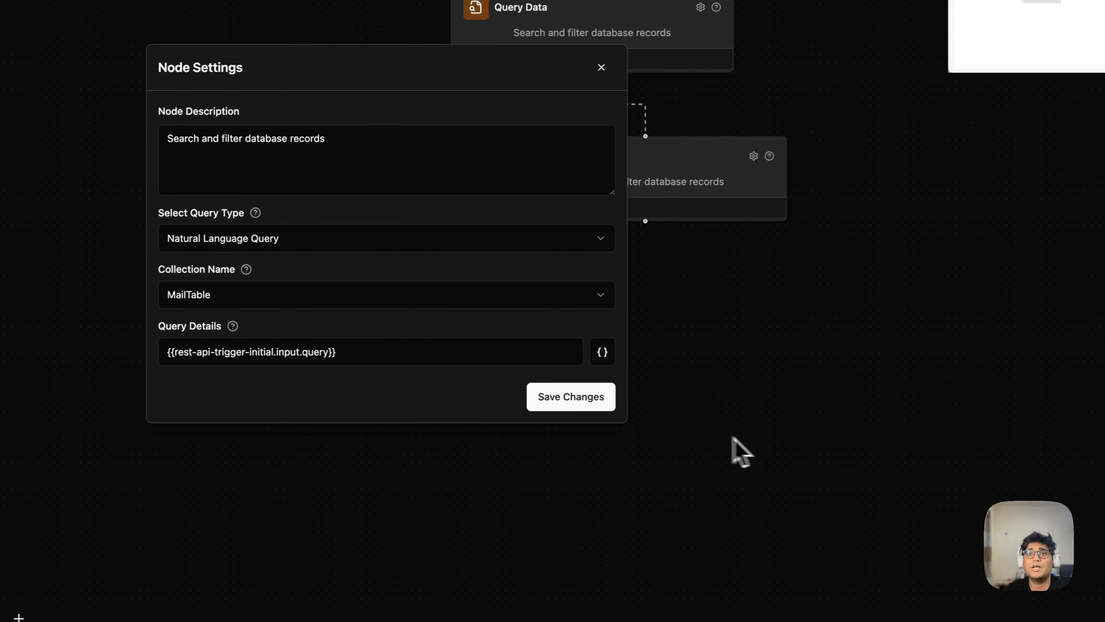
click(592, 399)
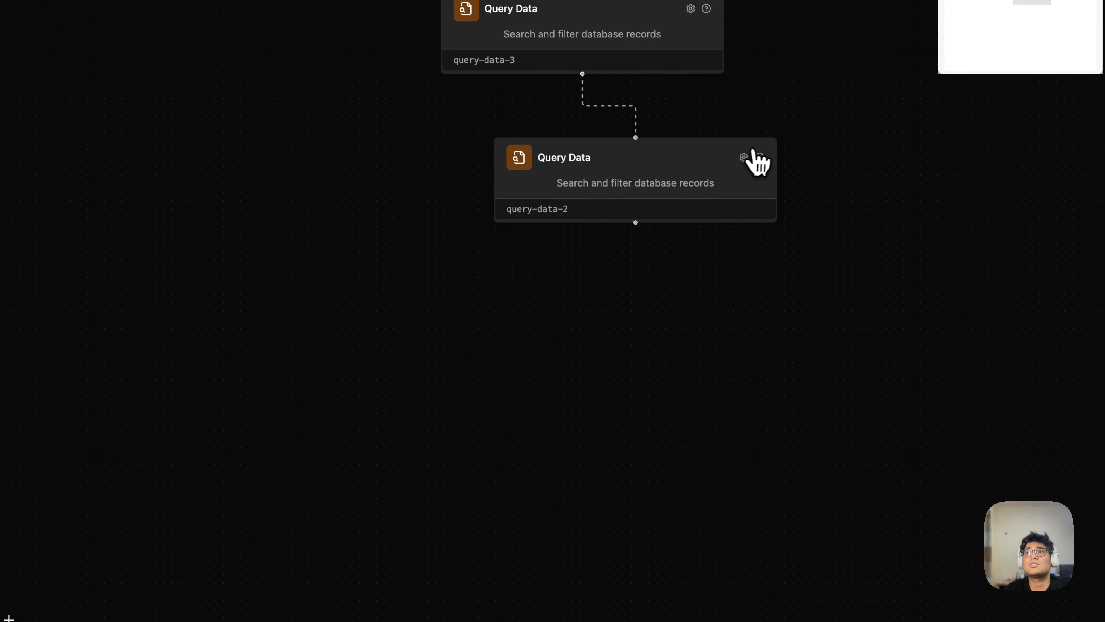
Set the query-data-2 node's query type to Natural Language Query and its collection to SummaryTable.
click(743, 158)
click(405, 389)
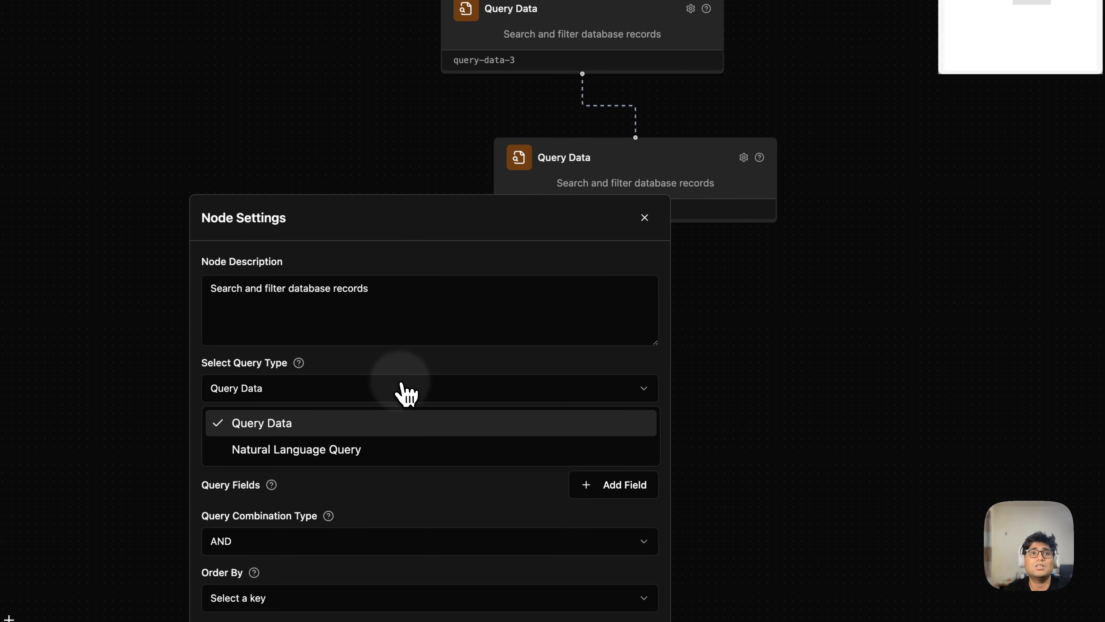
click(361, 448)
click(361, 453)
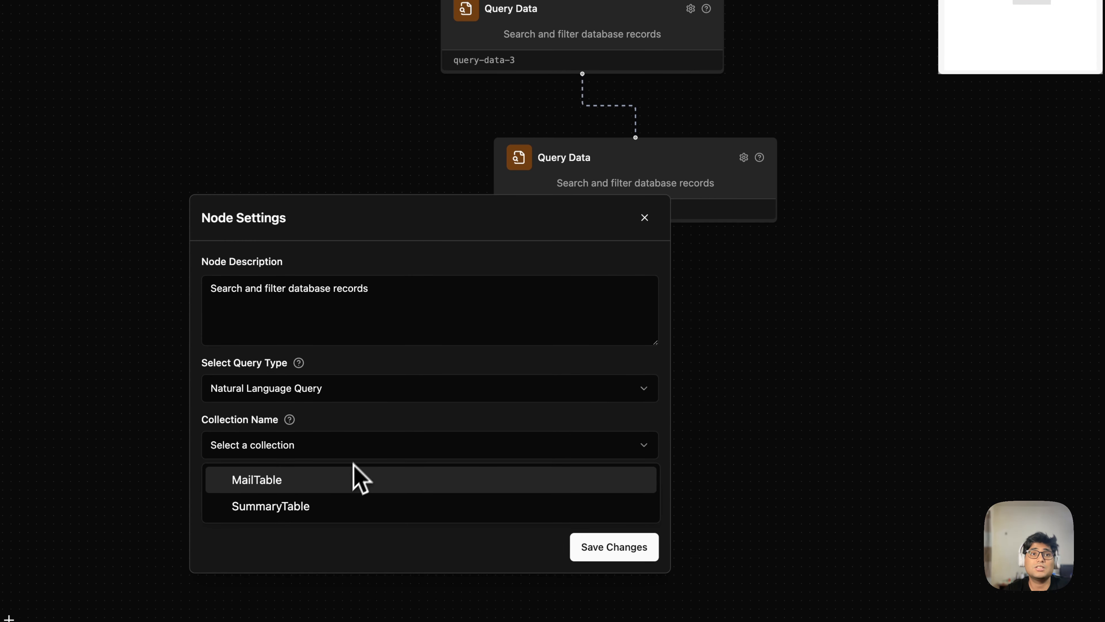
click(348, 506)
Set query-data-2's query details to {{rest-api-trigger-initial.input.query}} and save the node settings.
click(383, 500)
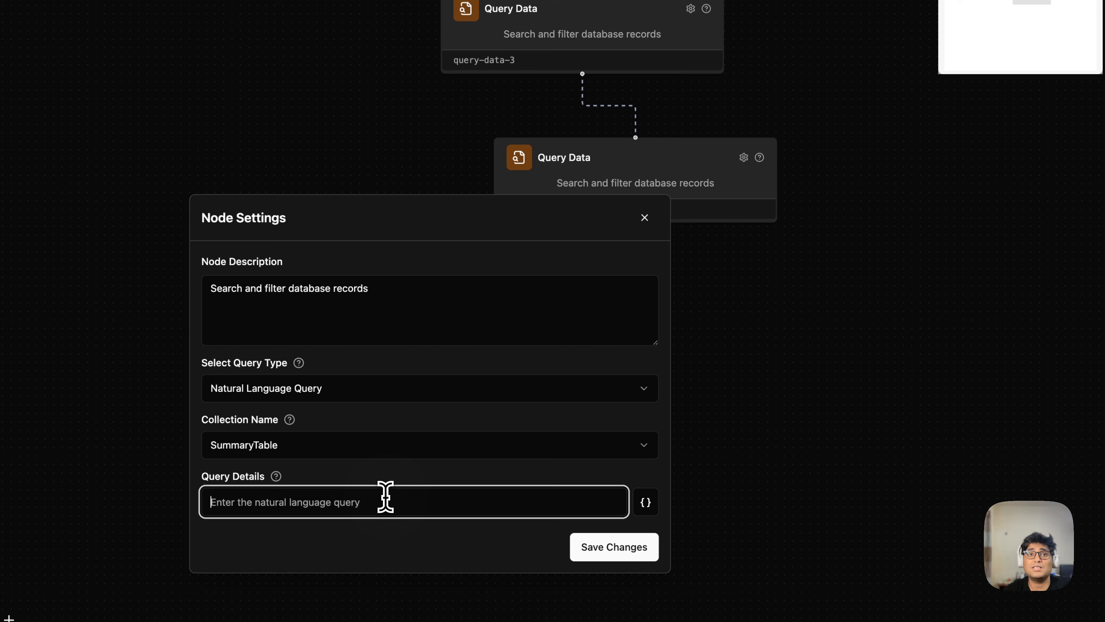
click(653, 507)
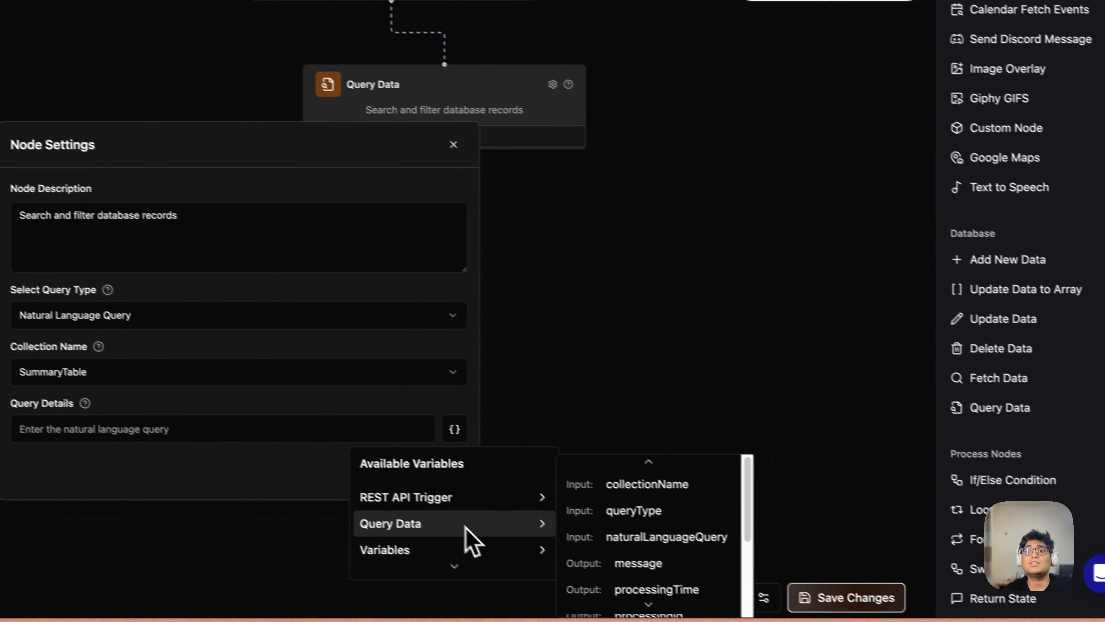
mouse_move(695, 574)
click(594, 505)
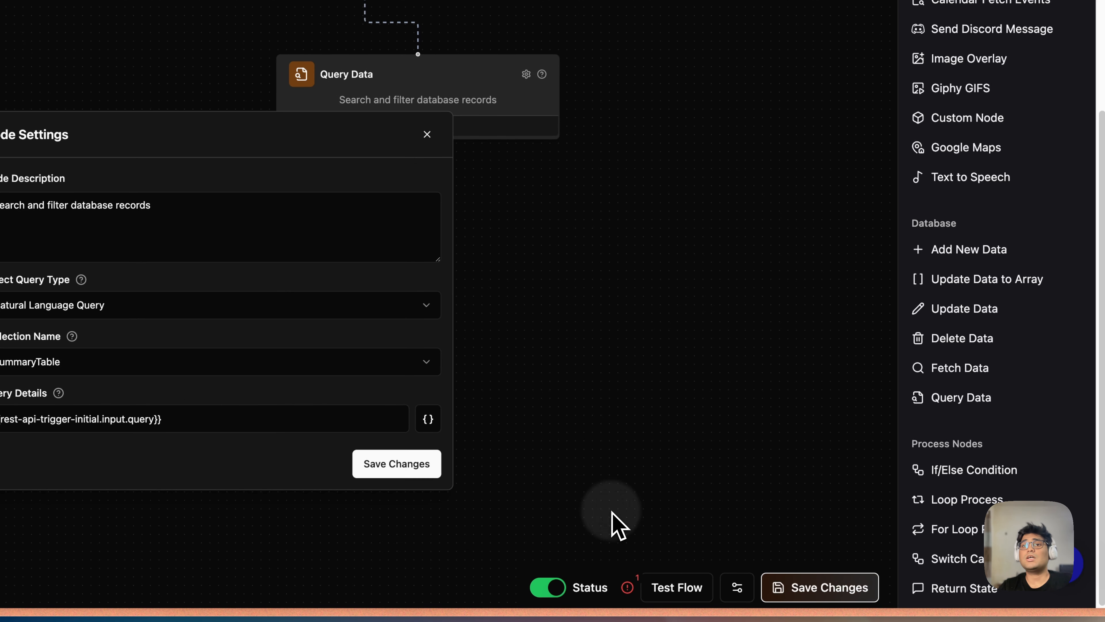
click(398, 462)
Add a Return State node beneath query-data-2 and connect query-data-2 to it.
drag(566, 310, 403, 185)
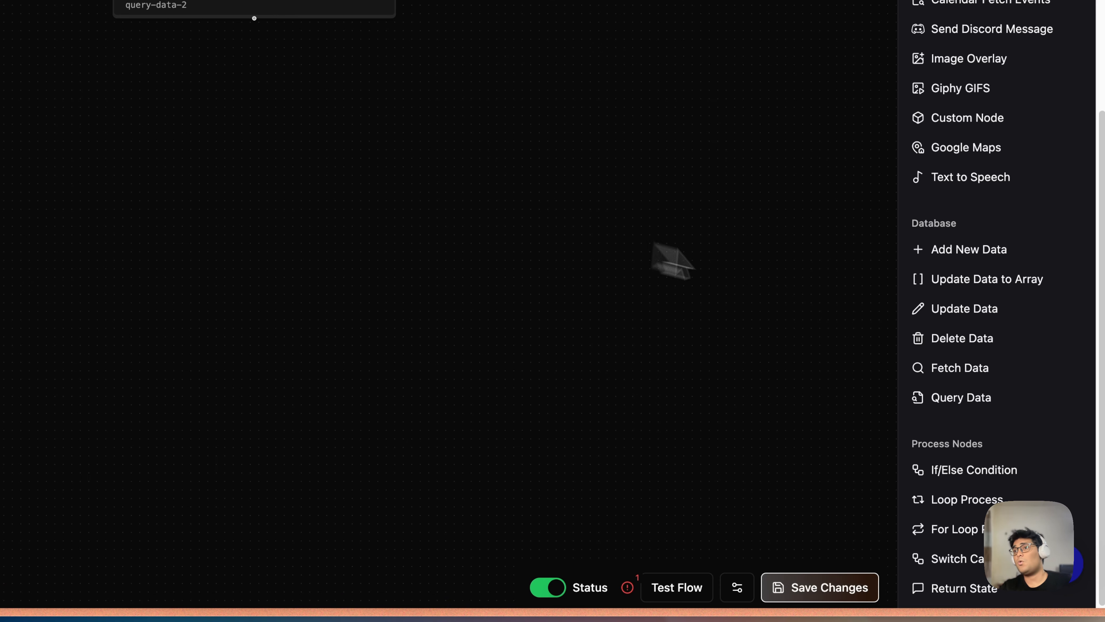
scroll(949, 342, down, 2)
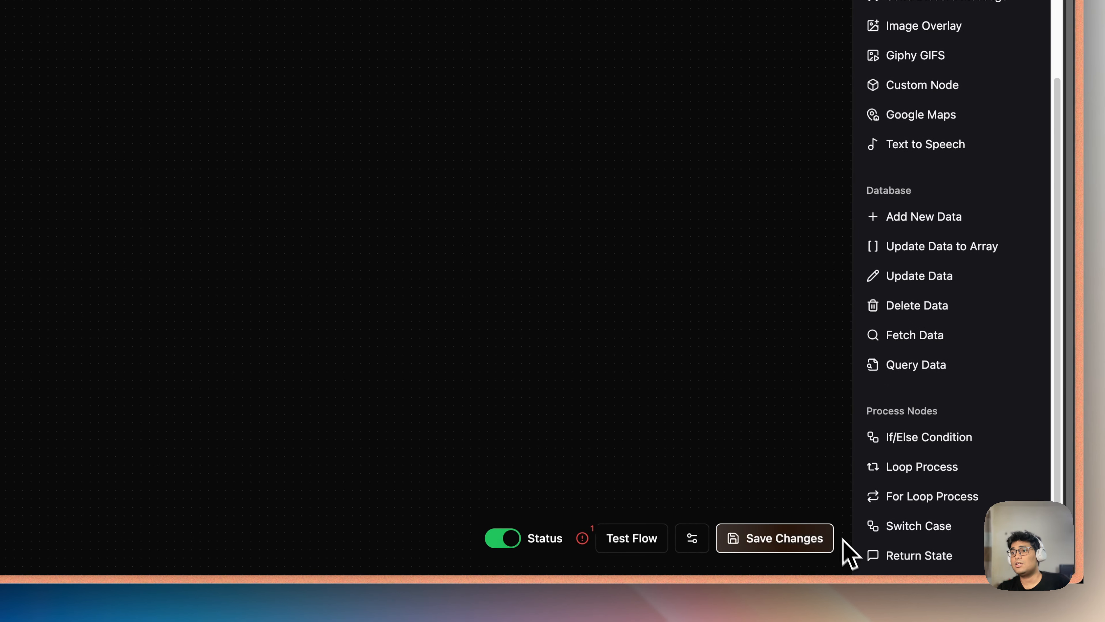
drag(876, 553, 376, 204)
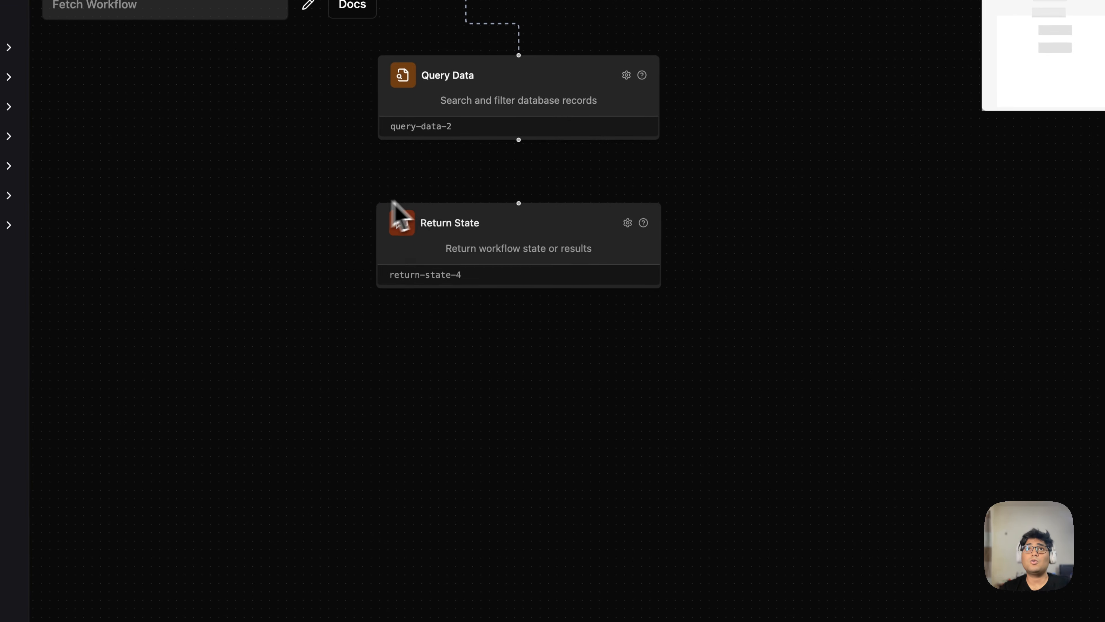
drag(520, 140, 520, 205)
Add an output parameter "mailTable" with the value {{query-data-2.output.data[]}} to the Return State node.
click(628, 225)
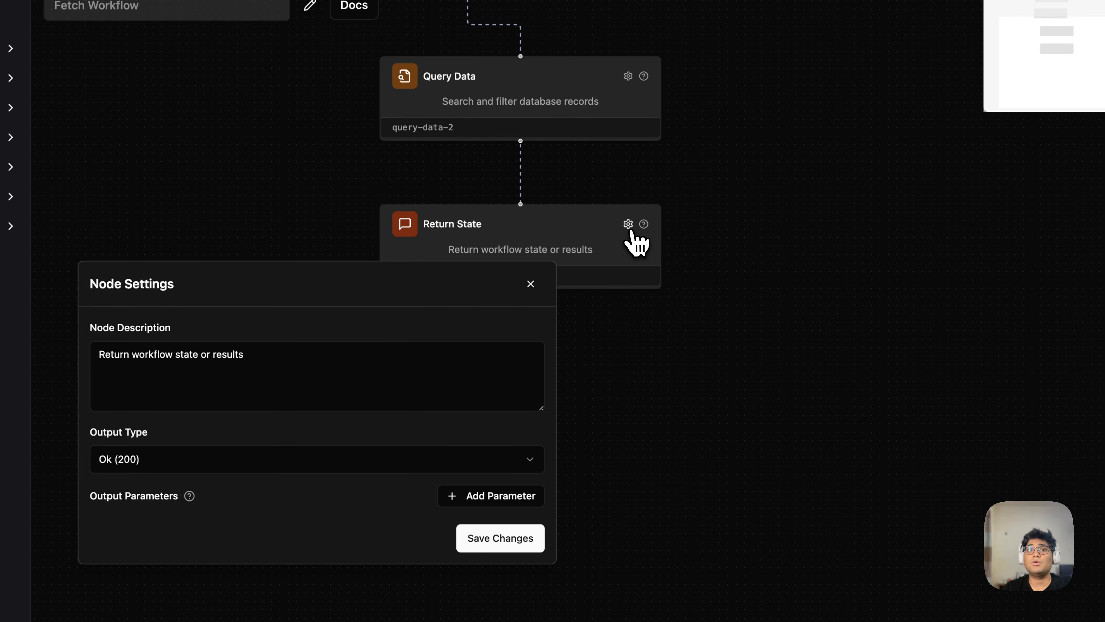
drag(698, 468, 773, 383)
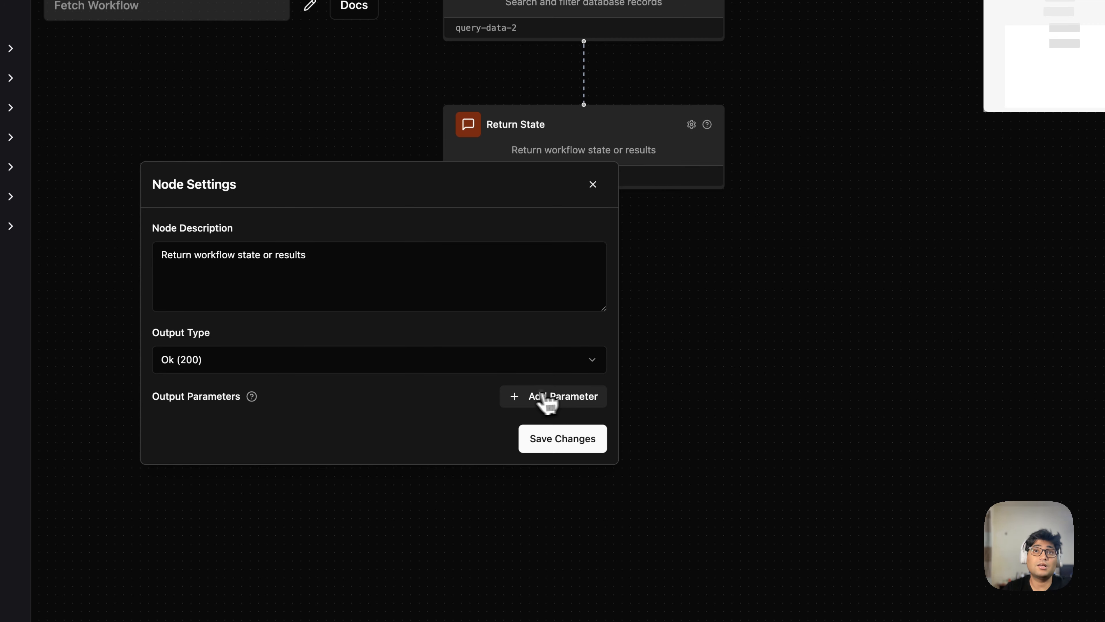
click(600, 397)
text(mailTable)
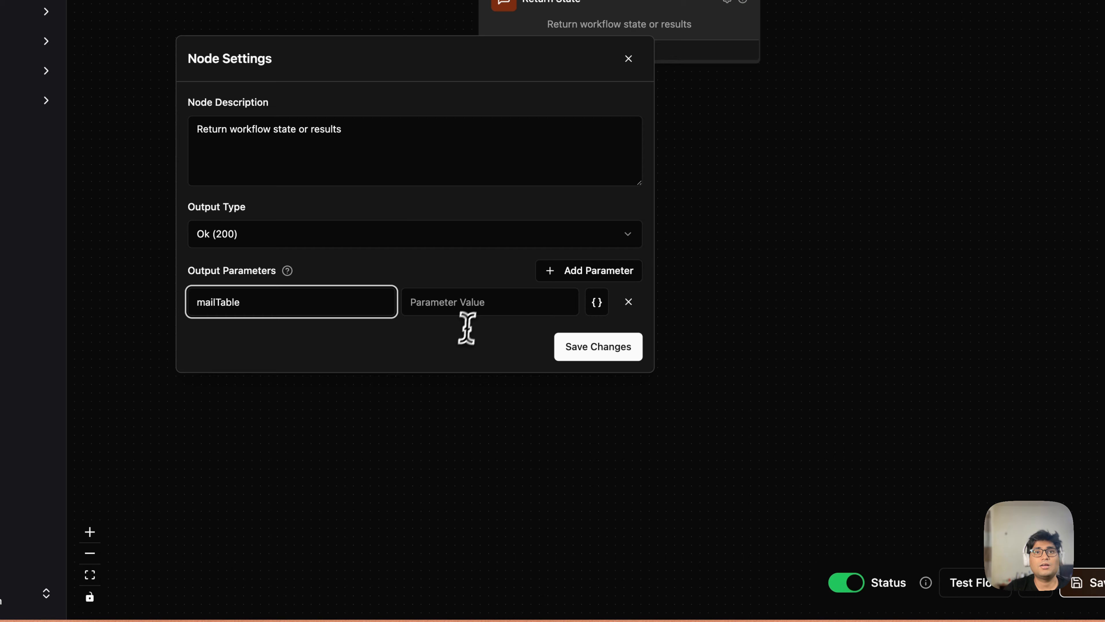
click(472, 302)
click(591, 304)
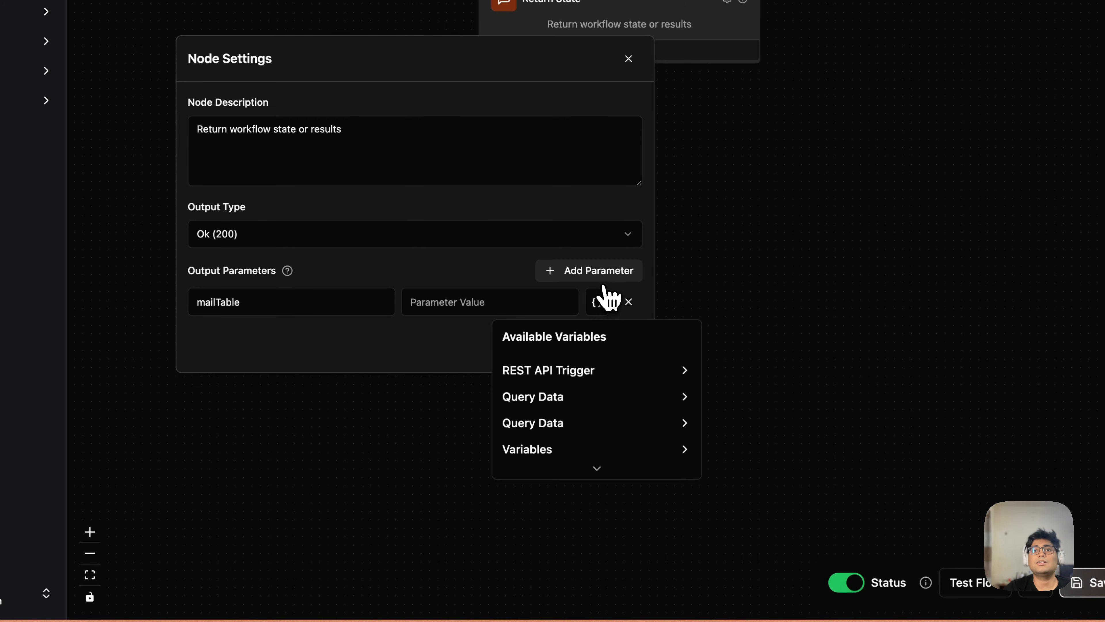
mouse_move(660, 407)
scroll(797, 440, down, 3)
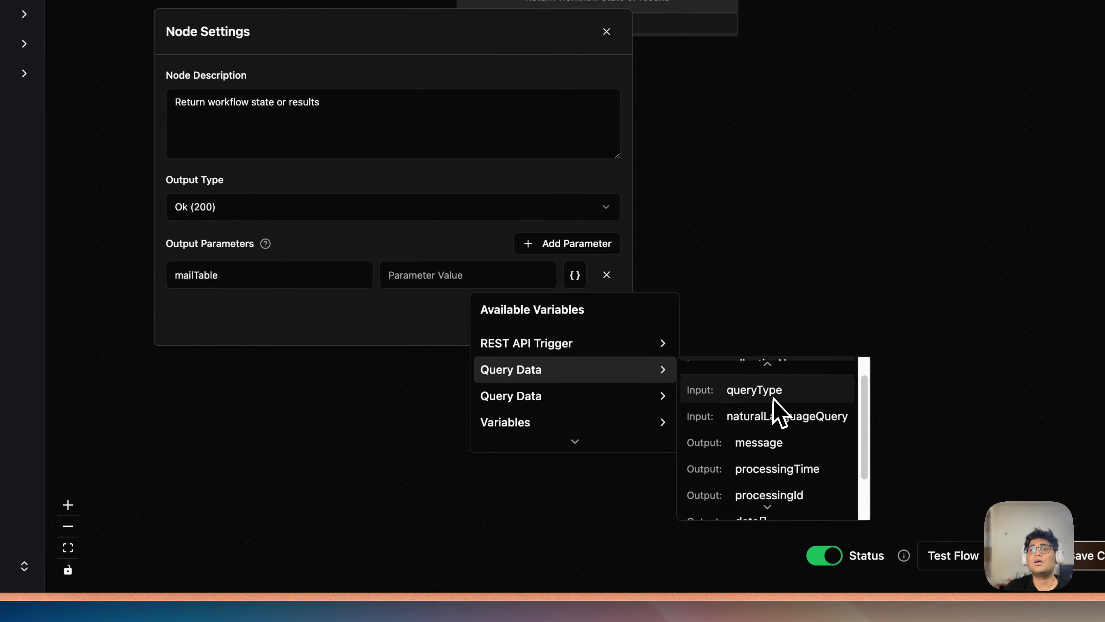
click(789, 492)
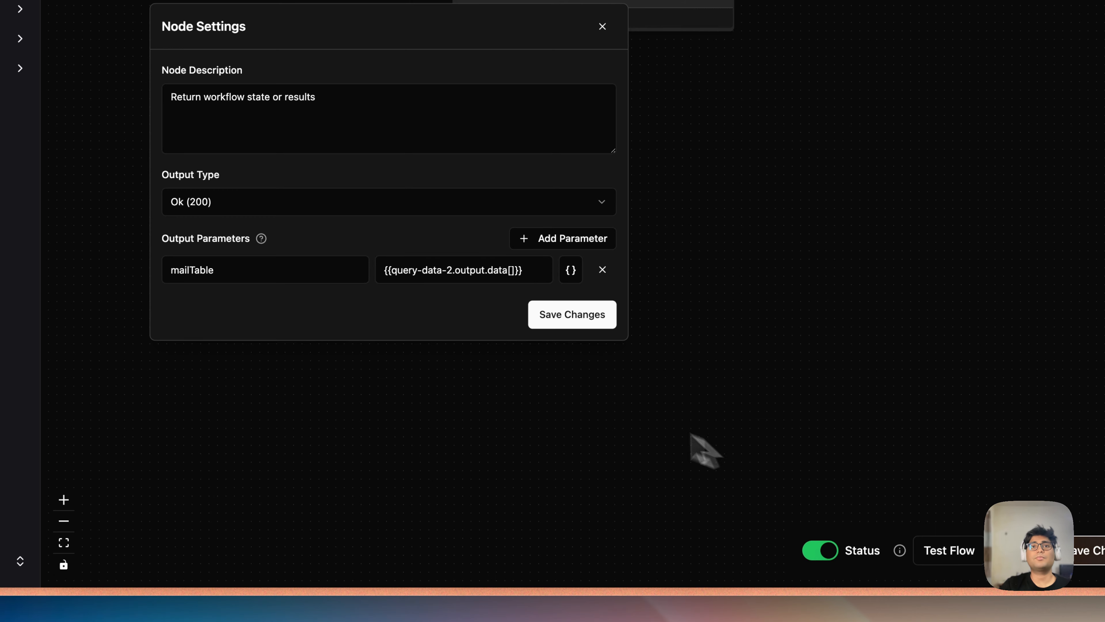
Add a second output parameter "summaryTable" with the value {{query-data-3.output.data[]}} to the Return State node and save its settings.
click(526, 244)
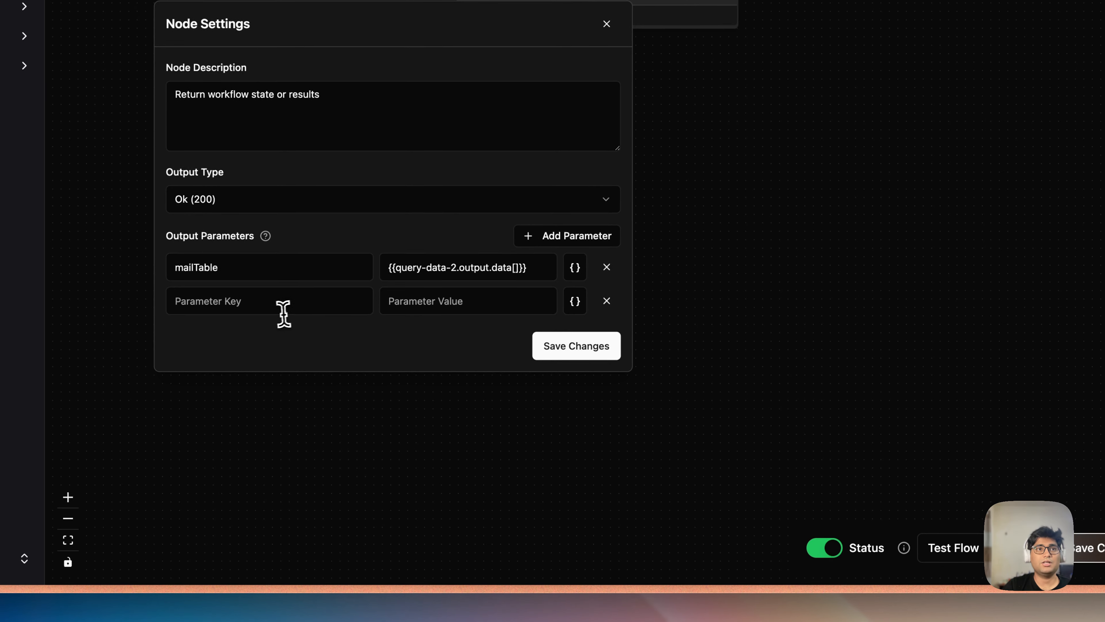
click(288, 303)
text(summaryTable)
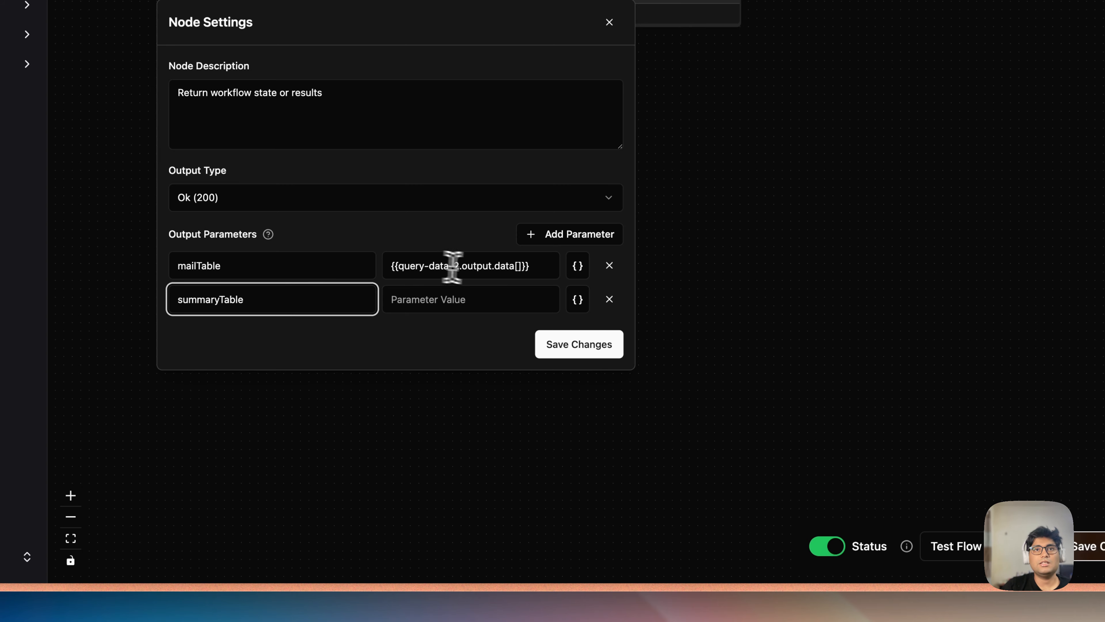
click(484, 290)
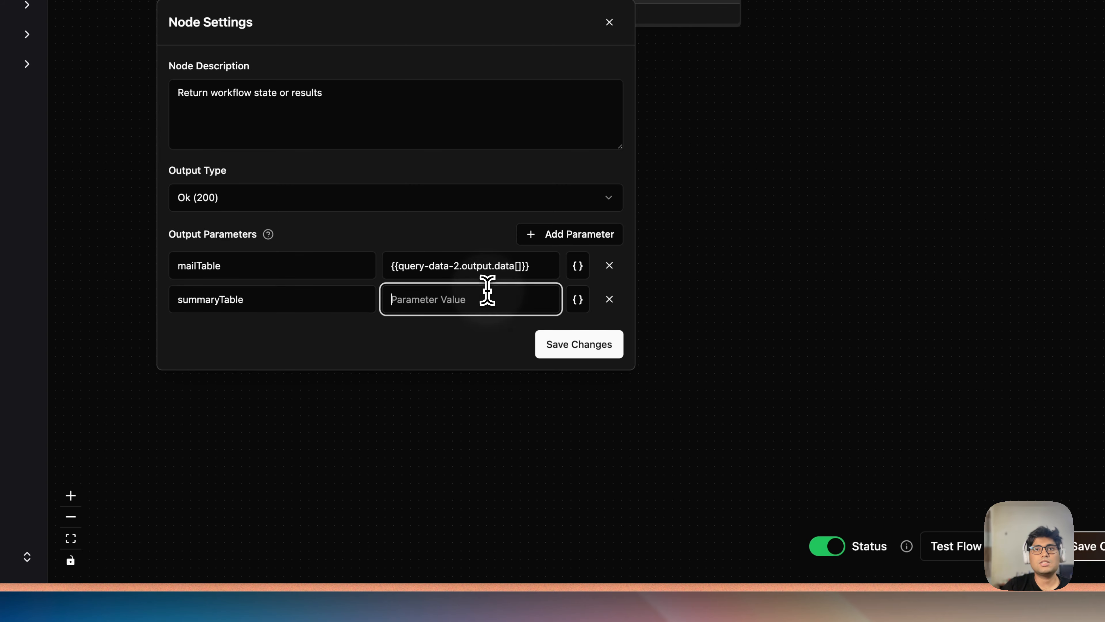
click(577, 302)
mouse_move(591, 422)
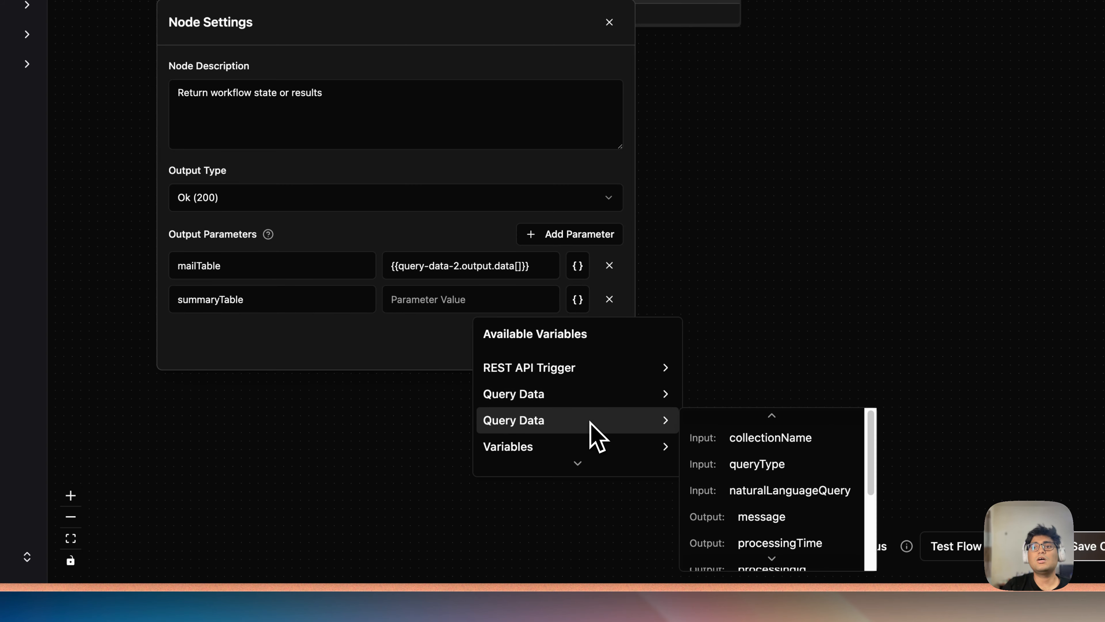
scroll(768, 466, down, 3)
click(765, 468)
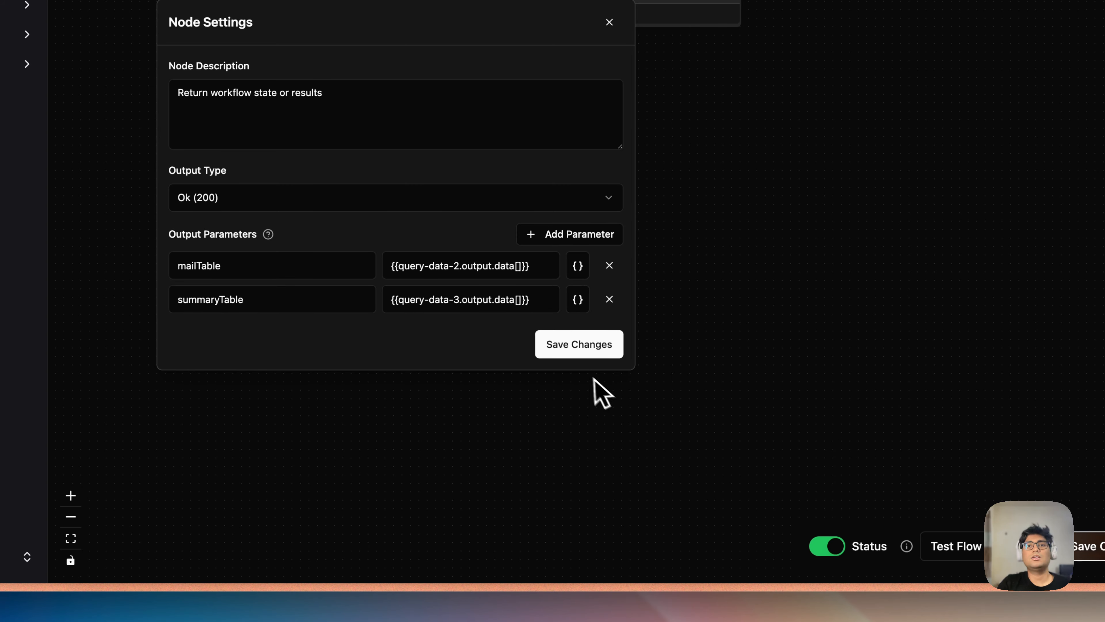
click(575, 349)
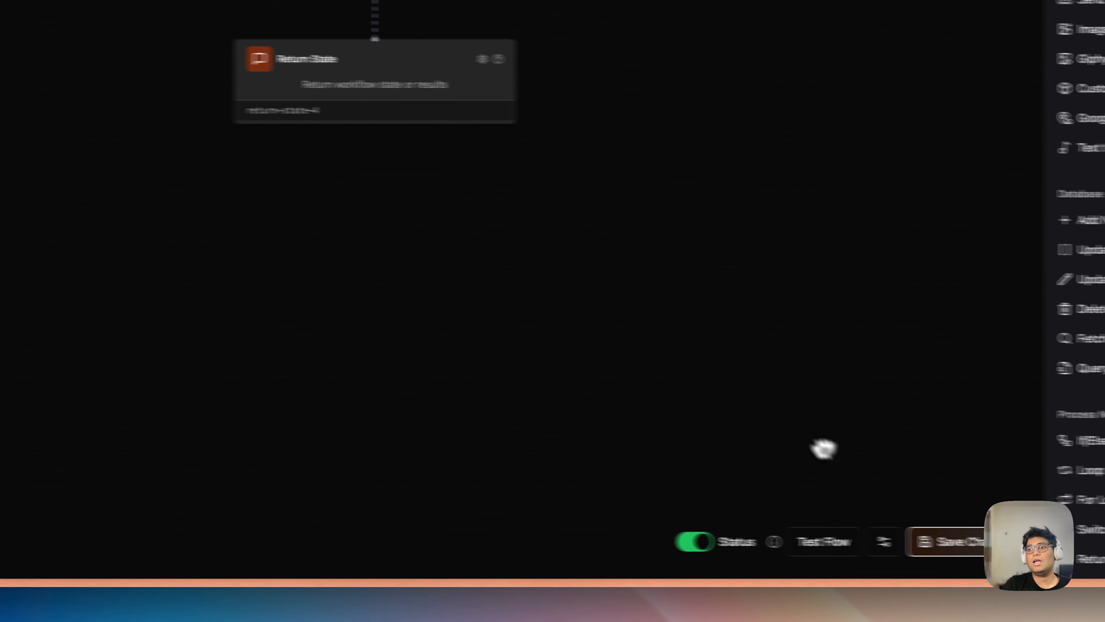
Save the Fetch Workflow and run a test of it with the query "data for the past 2 days".
click(1096, 545)
click(765, 543)
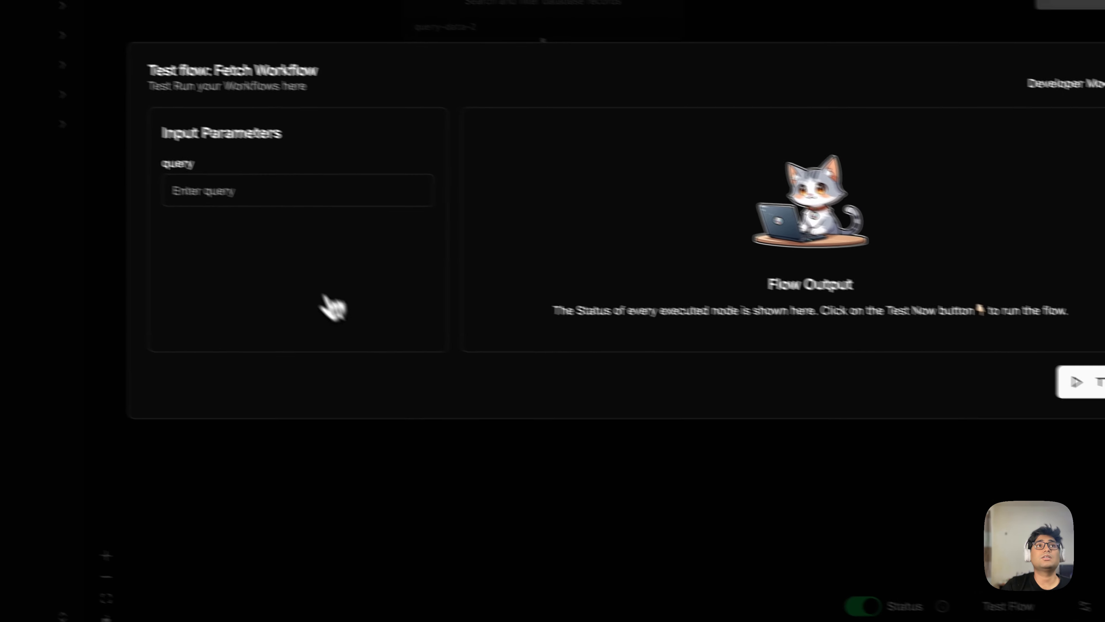
click(291, 212)
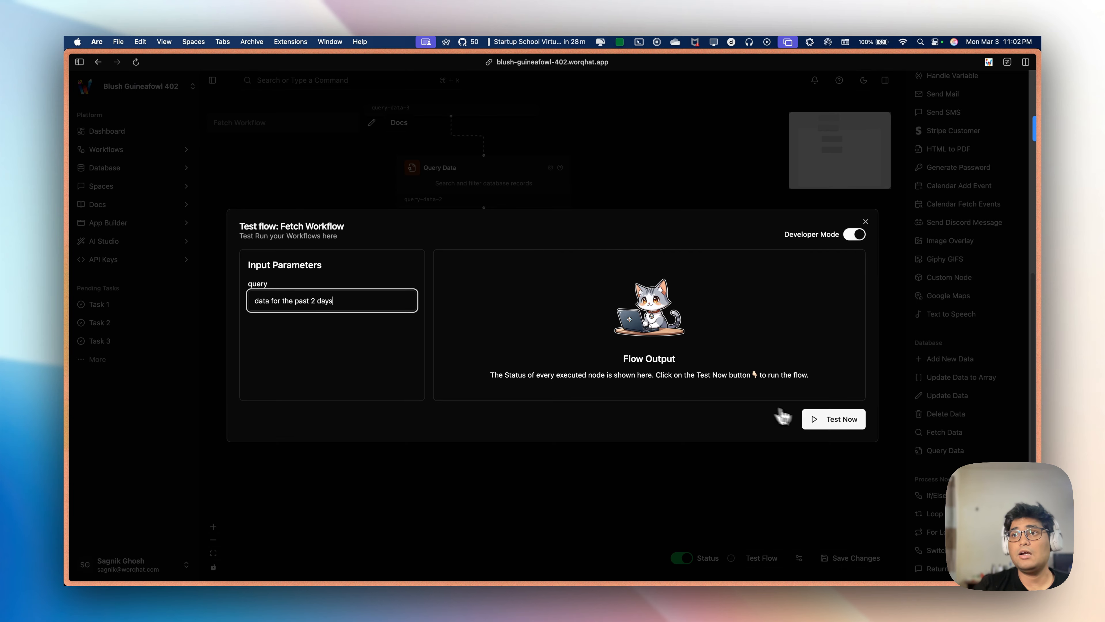
click(813, 418)
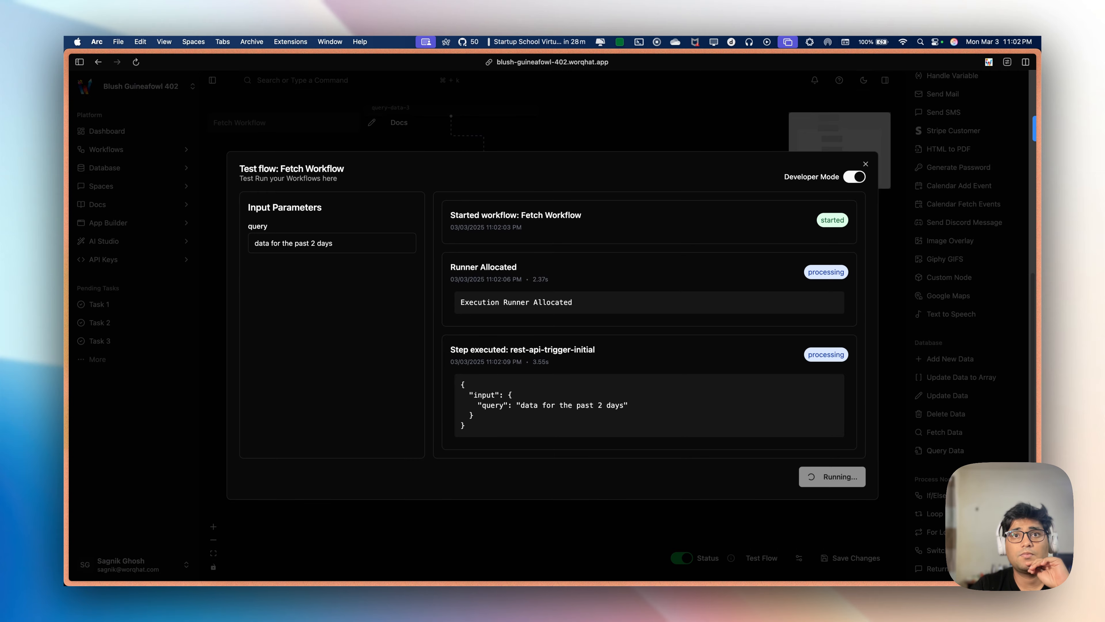
Examine the test output of each node, especially the returned mailTable and summaryTable data, and close the test dialog.
scroll(696, 383, down, 10)
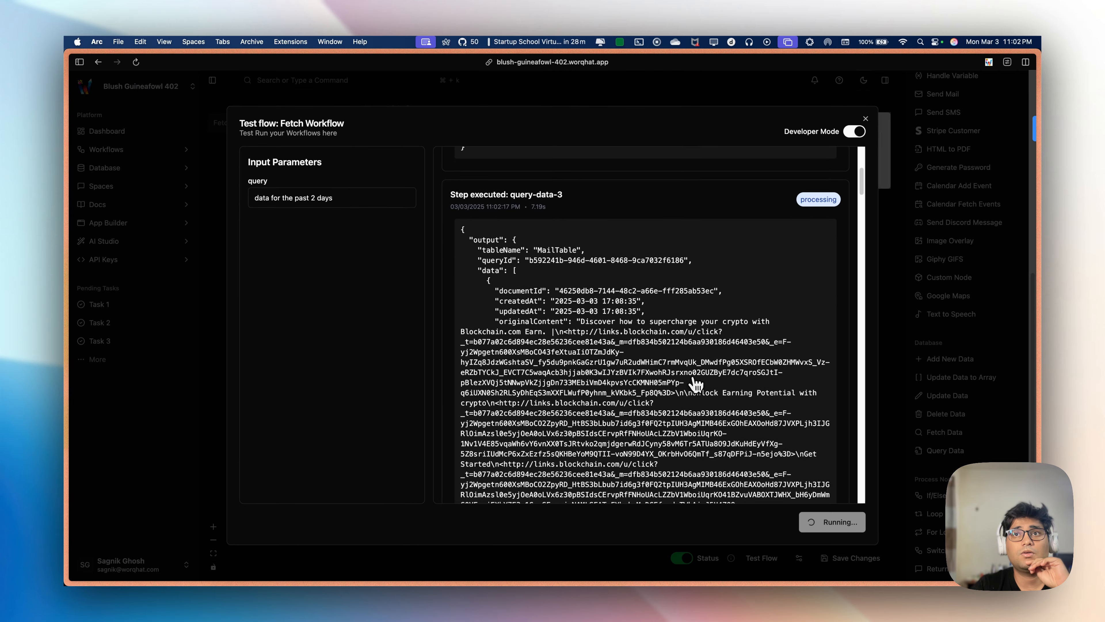
scroll(696, 383, down, 15)
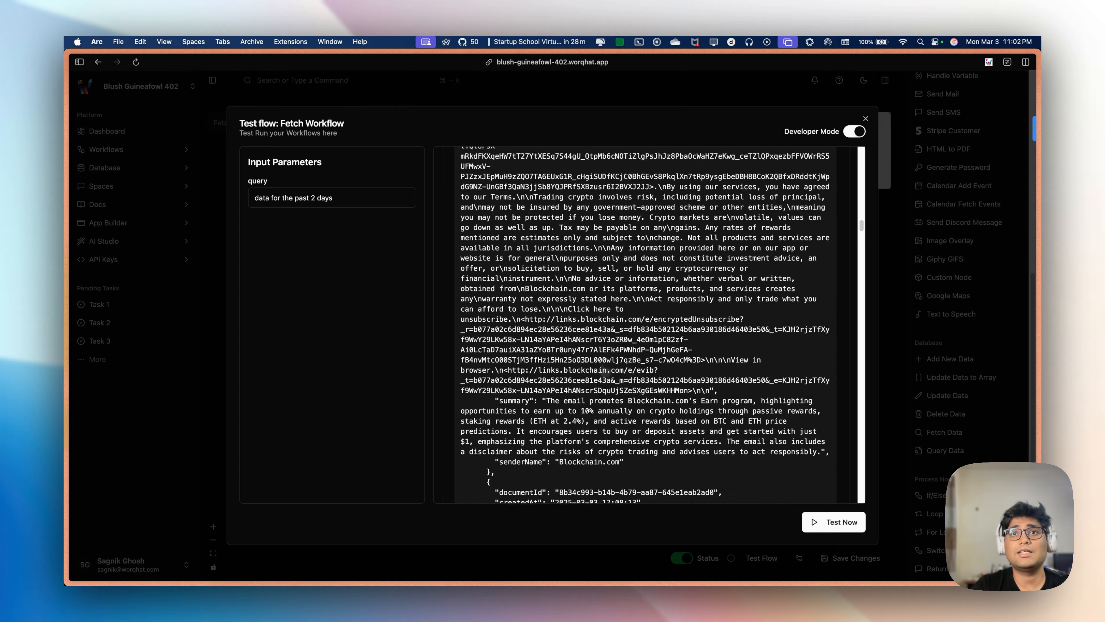
scroll(644, 324, down, 15)
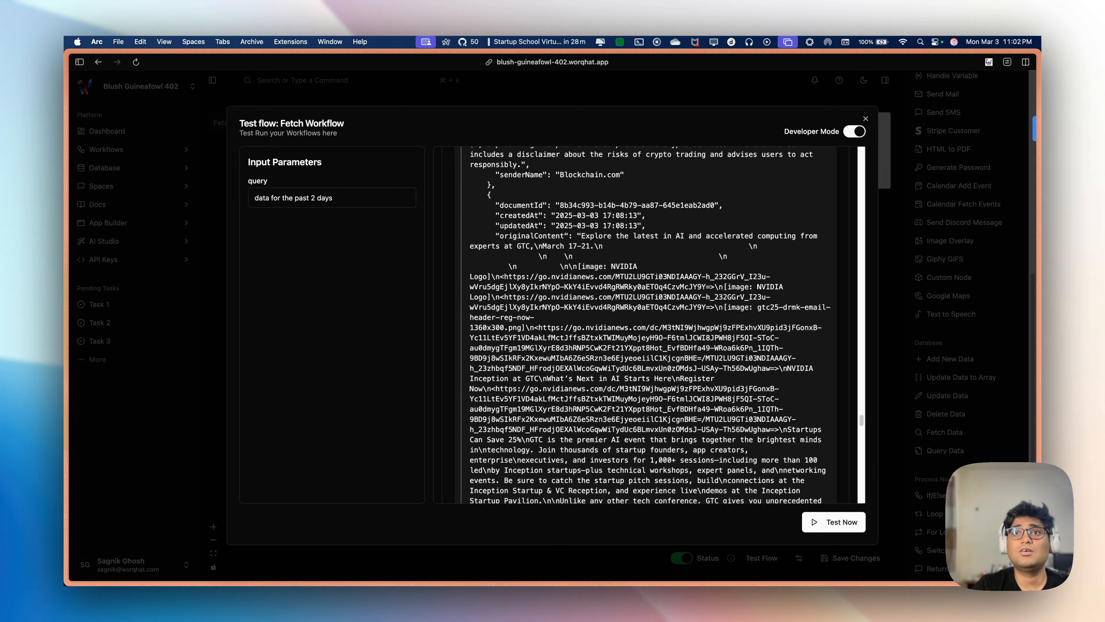
scroll(605, 372, down, 10)
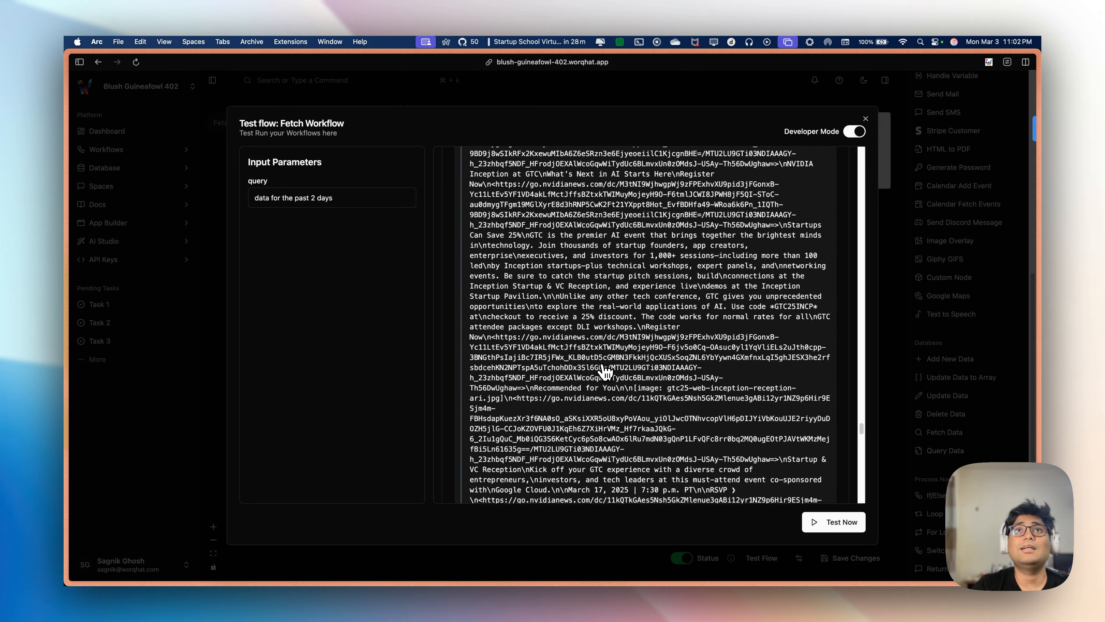
scroll(605, 372, up, 15)
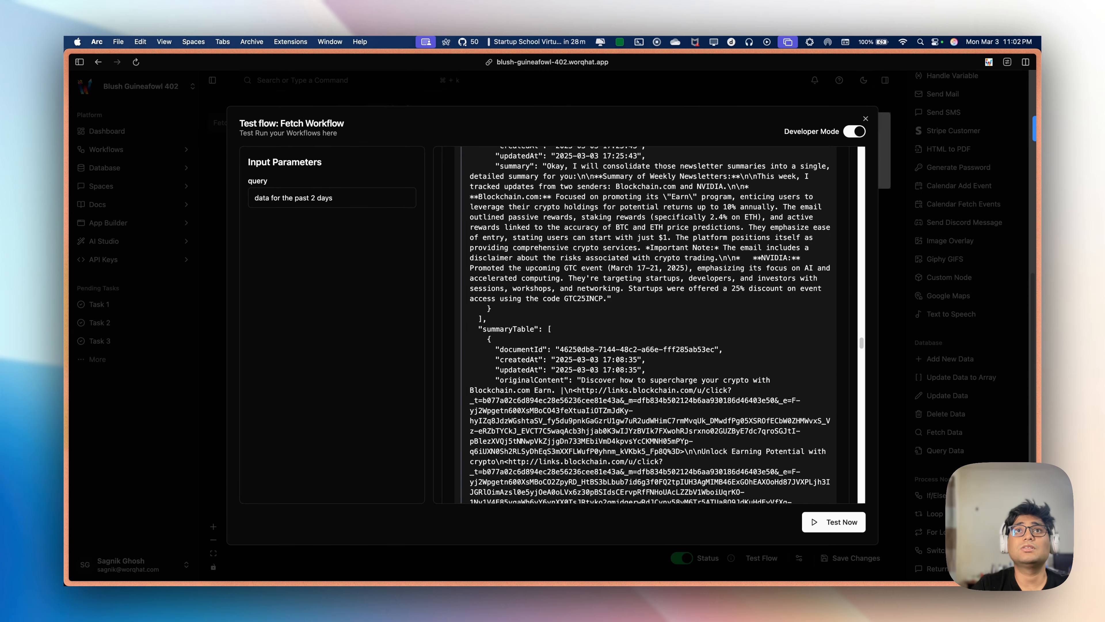
scroll(604, 371, up, 5)
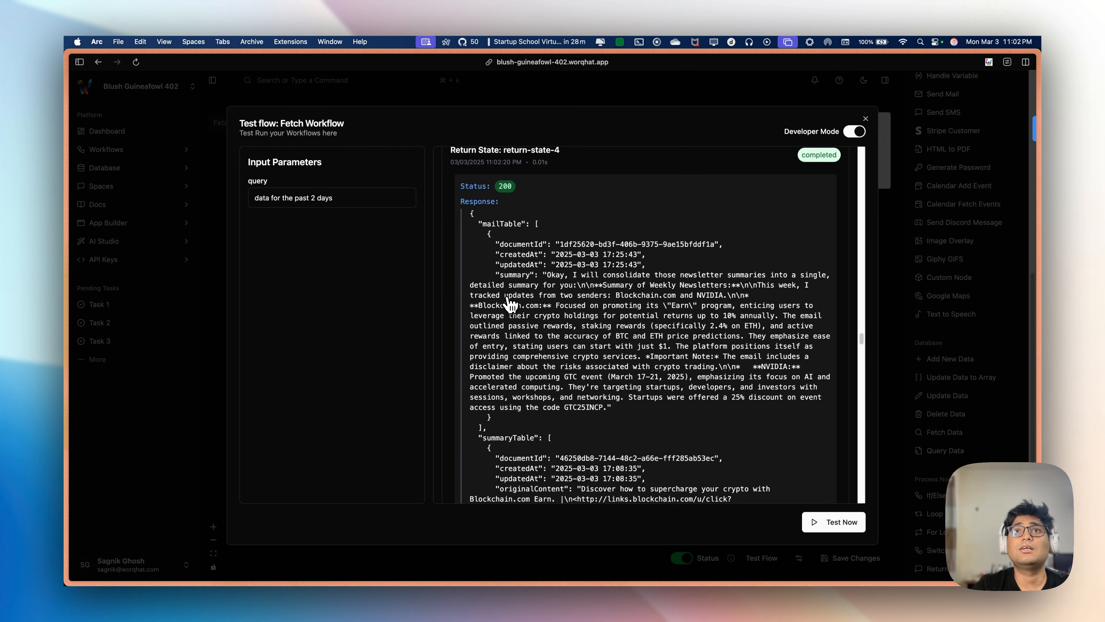
scroll(513, 320, down, 2)
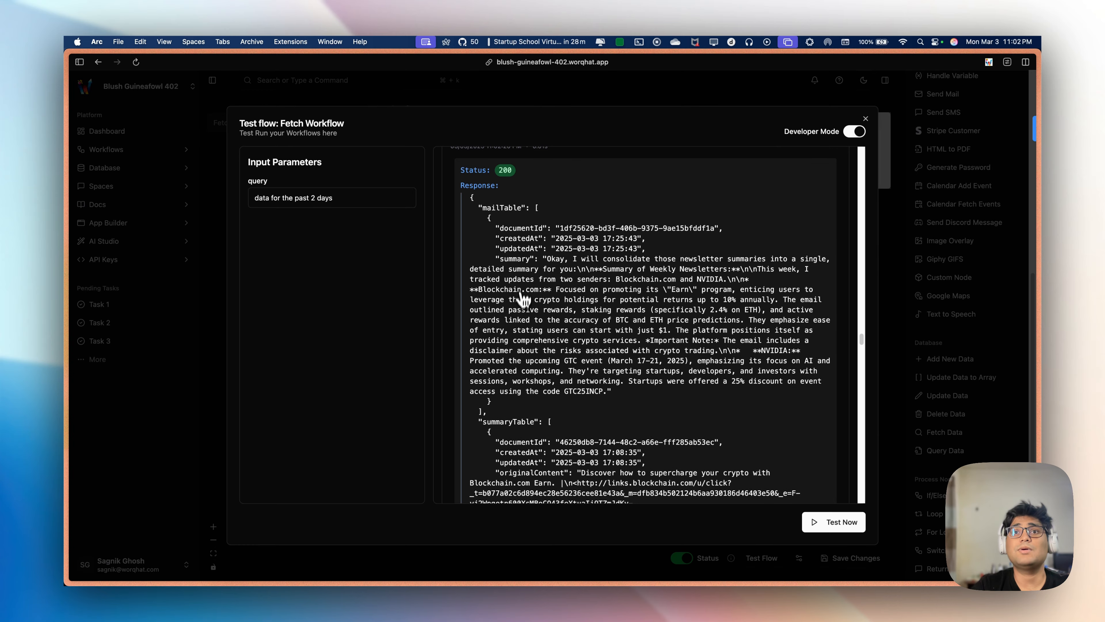
scroll(524, 299, down, 1)
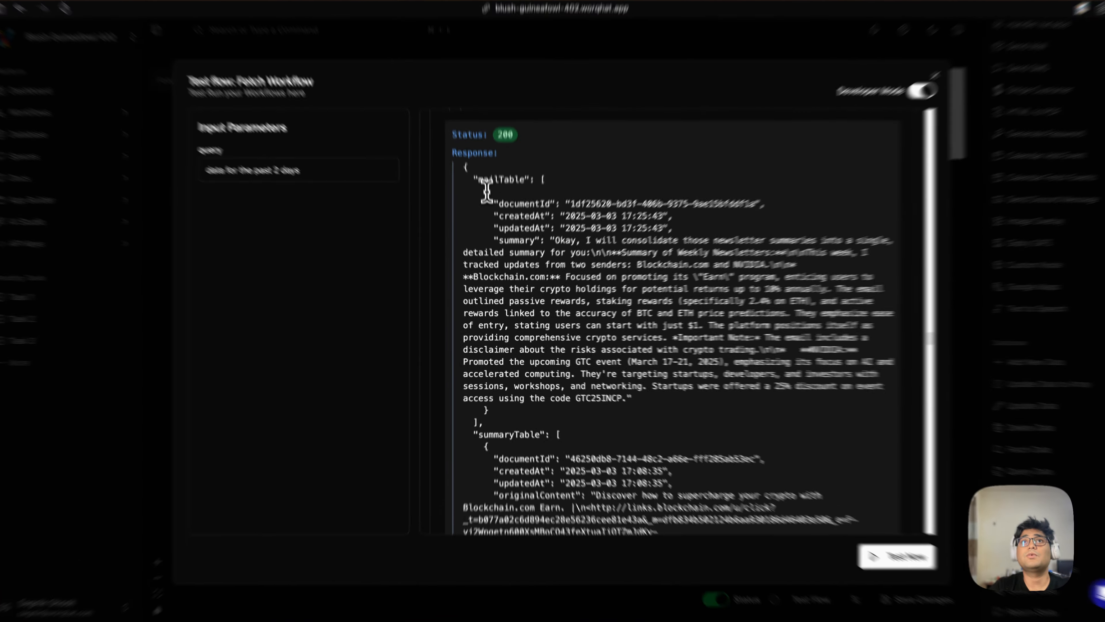
drag(487, 215, 523, 399)
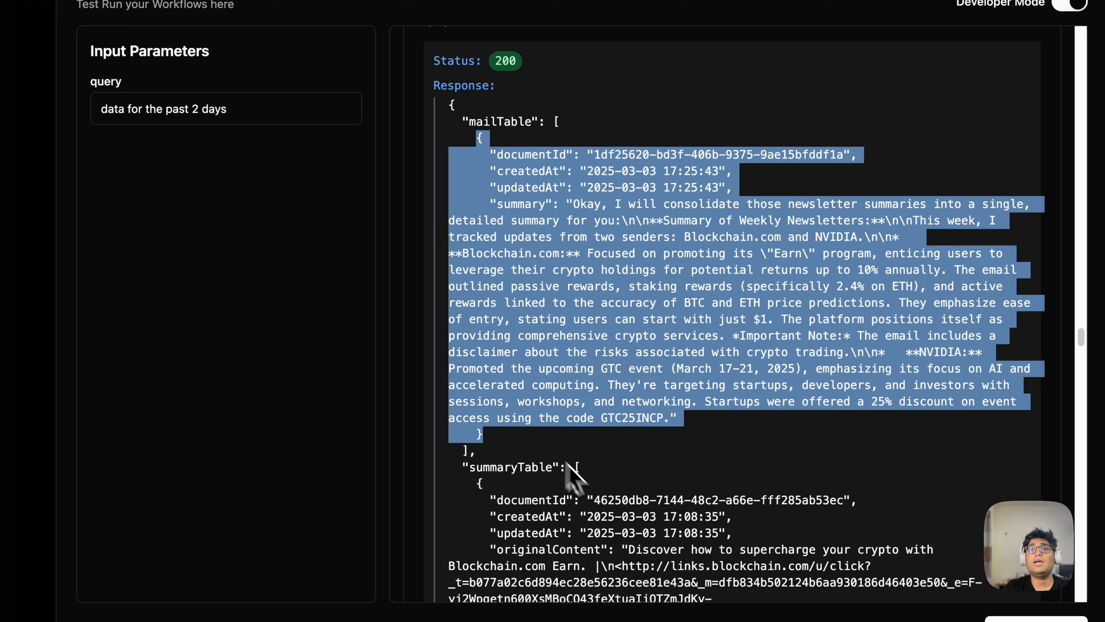
scroll(568, 452, down, 15)
scroll(569, 453, down, 15)
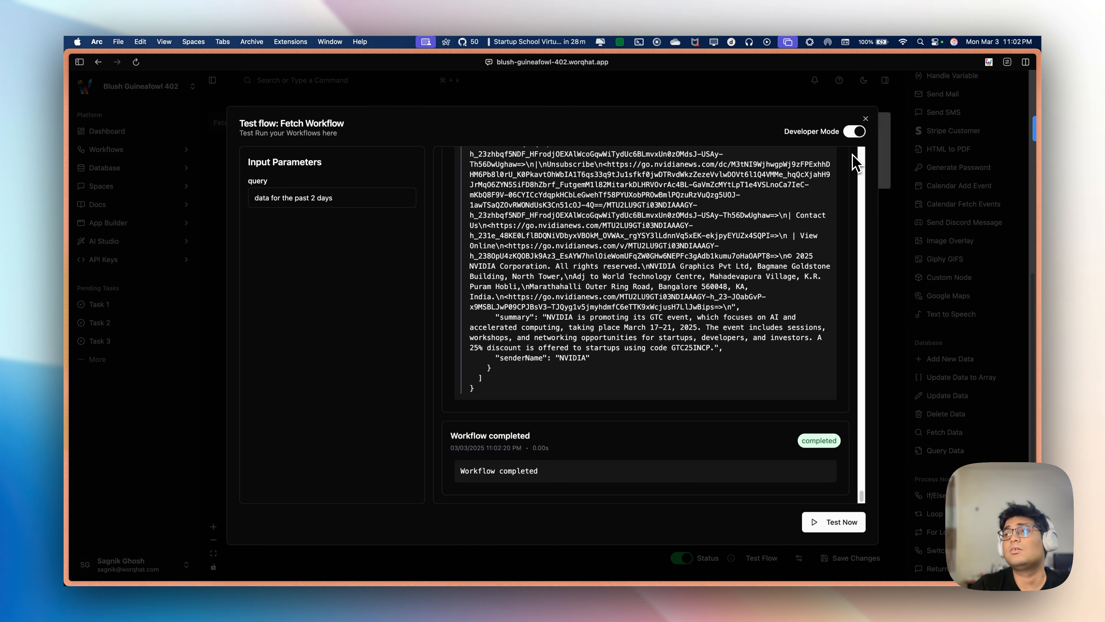
click(866, 113)
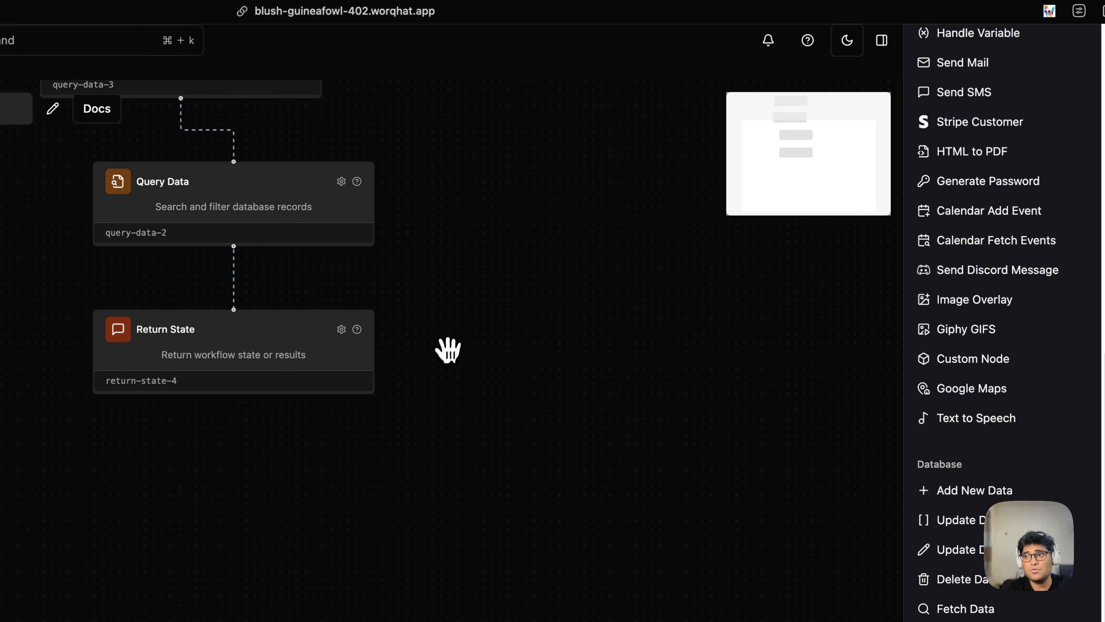
drag(440, 349, 459, 568)
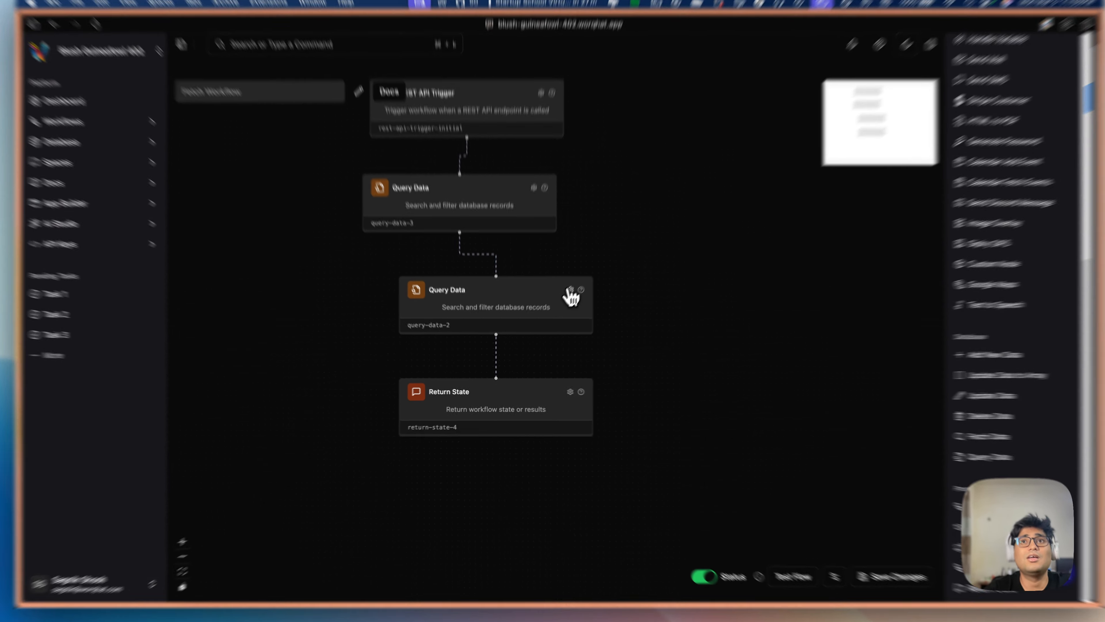
Check which collection the query-data-2 node queries in its settings, and close them without changes.
click(561, 301)
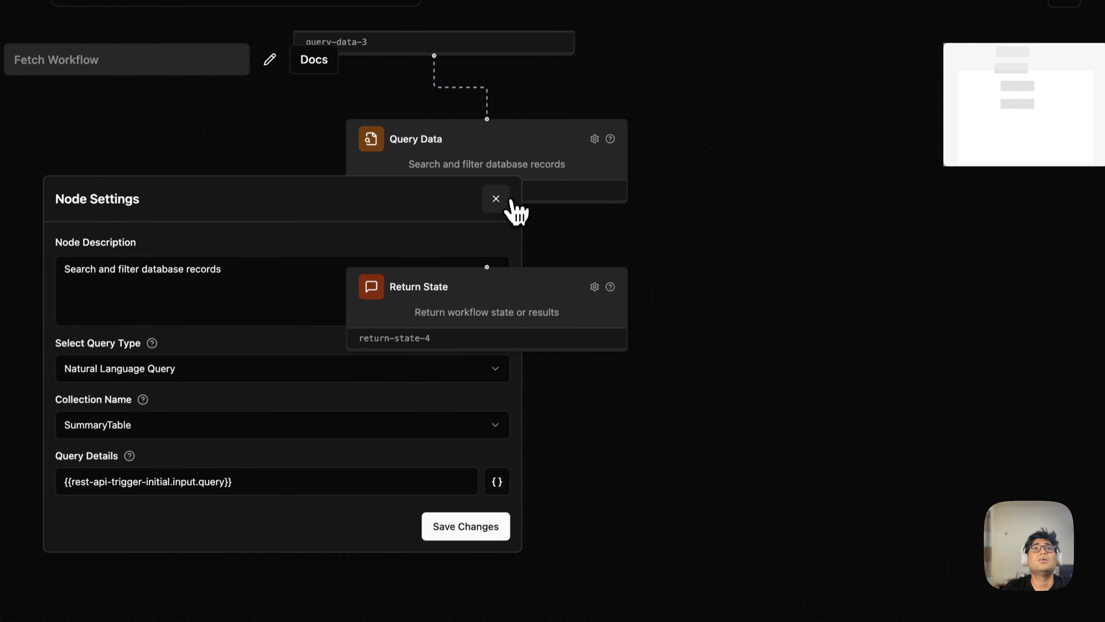
click(527, 94)
drag(703, 251, 695, 370)
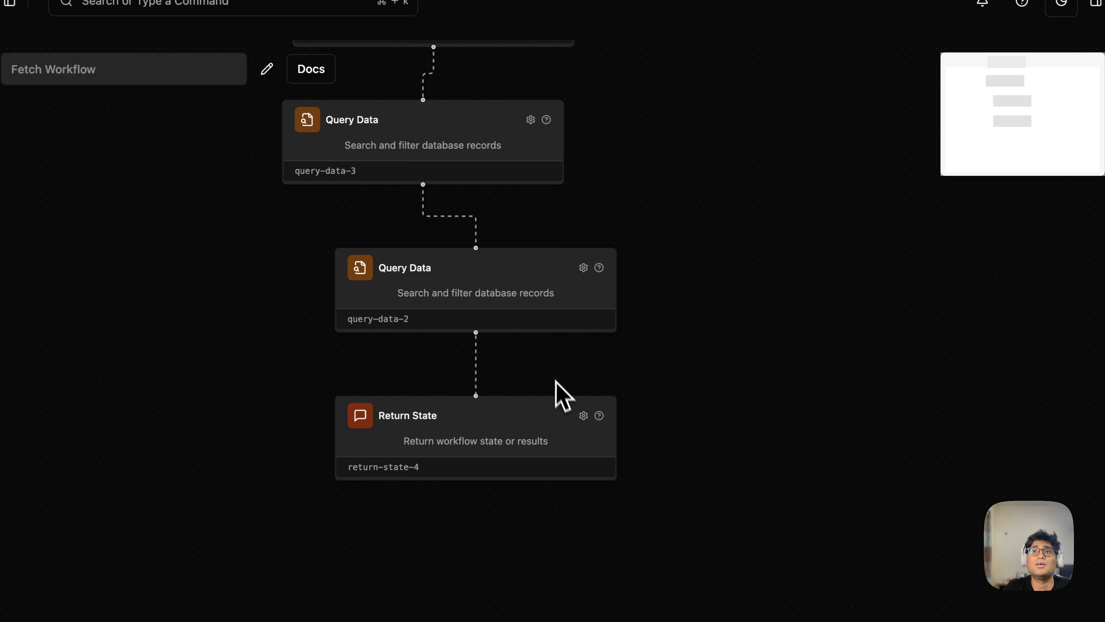
Swap the Return State sources so mailTable uses query-data-3 and summaryTable uses query-data-2, and save the node settings.
click(583, 416)
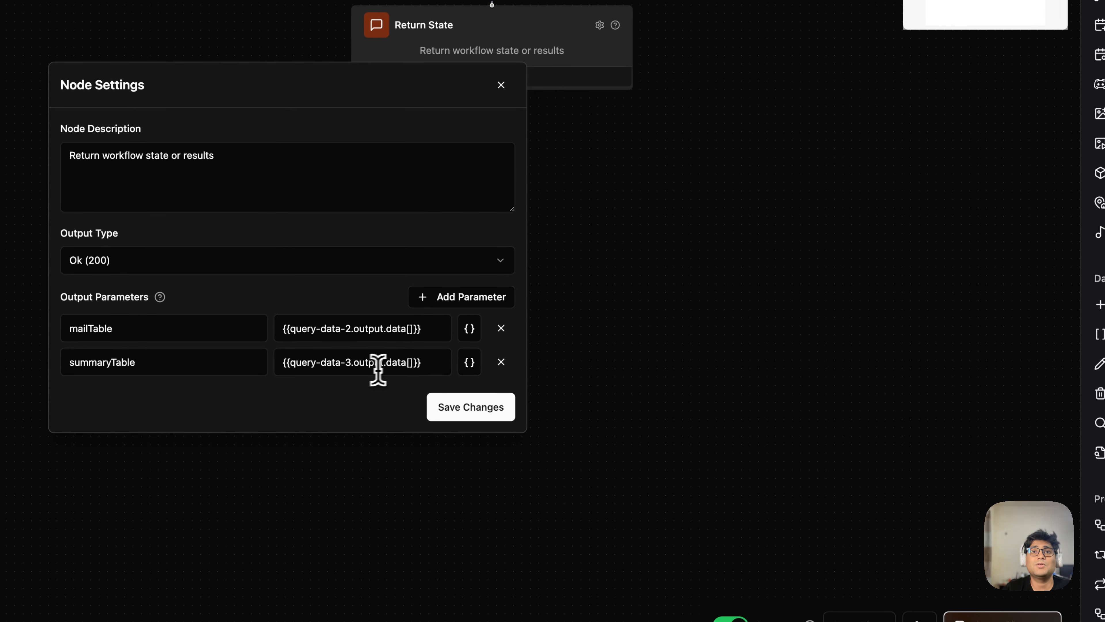
click(350, 361)
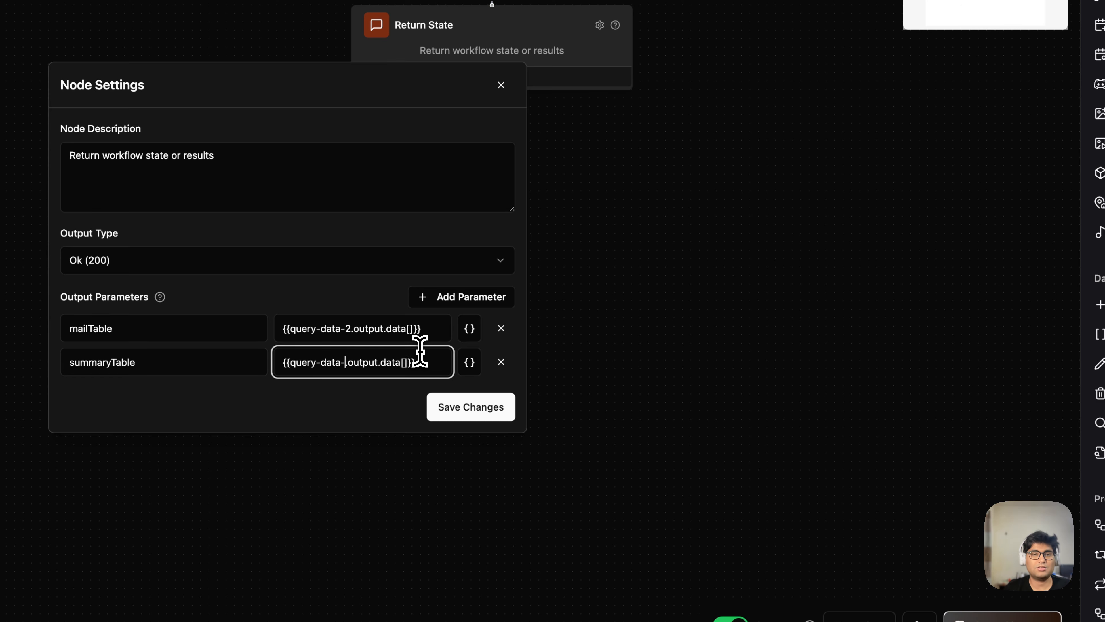
text(2)
click(359, 330)
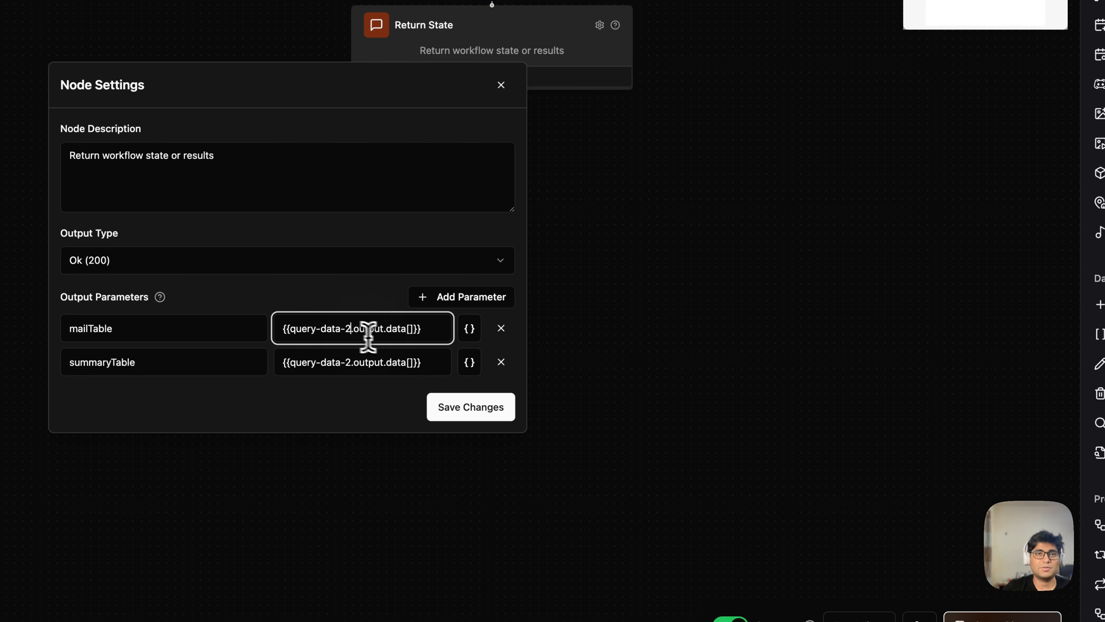
click(468, 407)
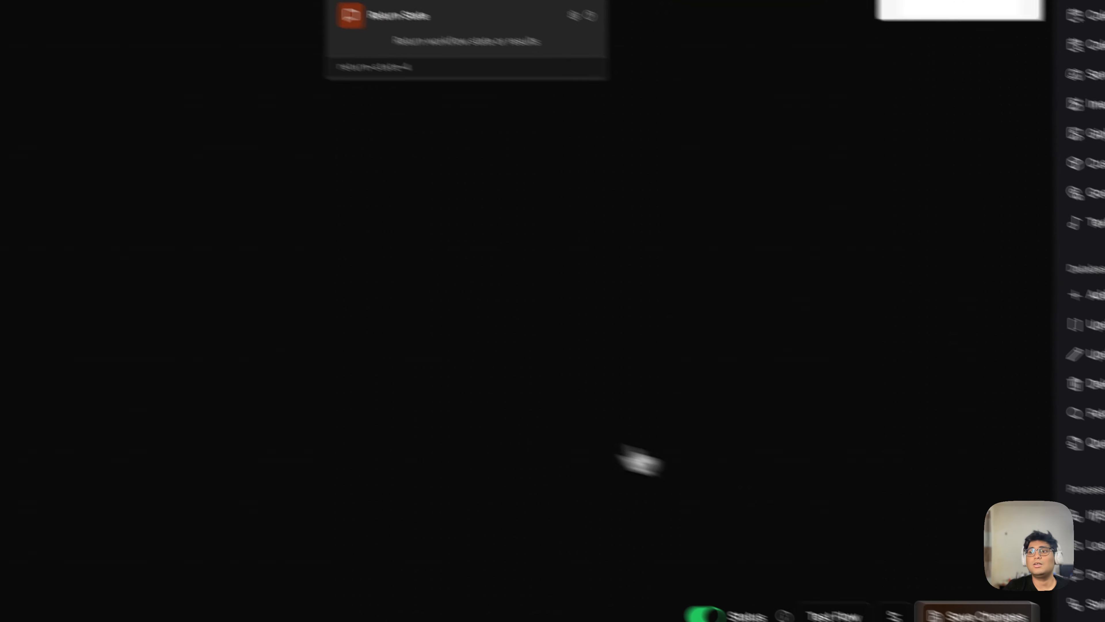
Save the Fetch Workflow and rerun its test with the query "data for the past 2 days".
click(1003, 619)
click(651, 542)
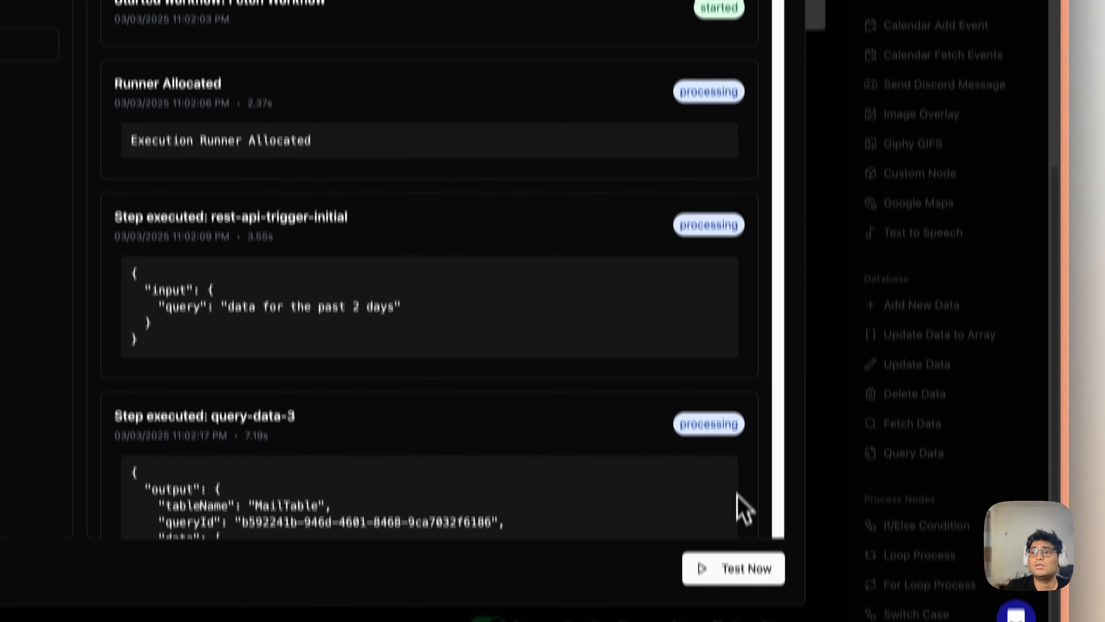
click(733, 568)
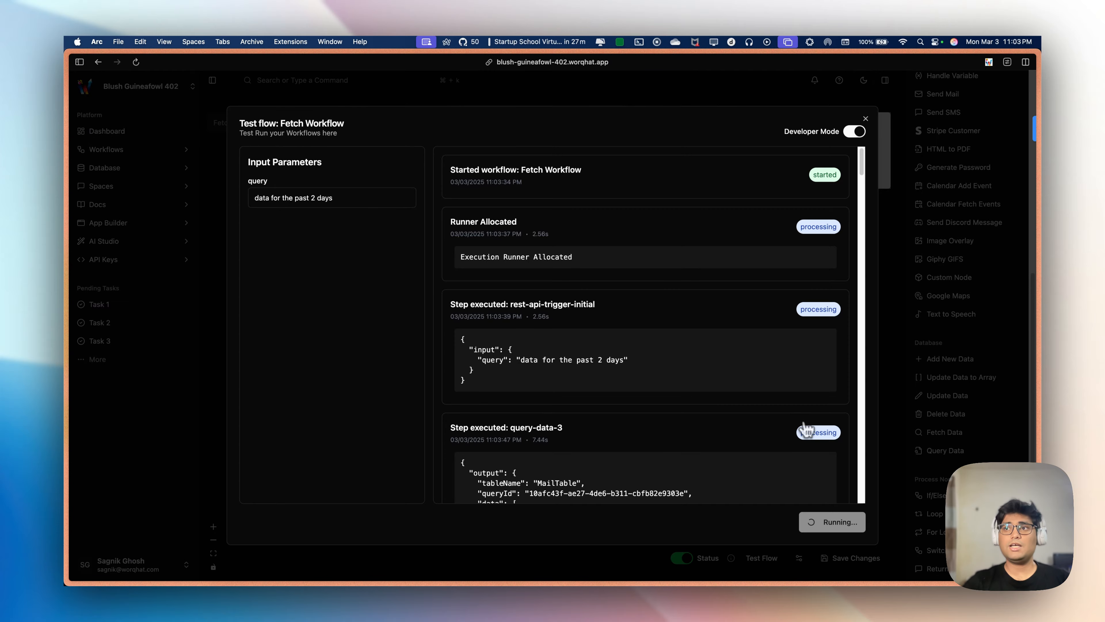
Examine the detailed test output, and with Developer Mode off inspect the Mail Table and Summary Table lines of the workflow output.
scroll(646, 468, down, 10)
scroll(641, 358, up, 1)
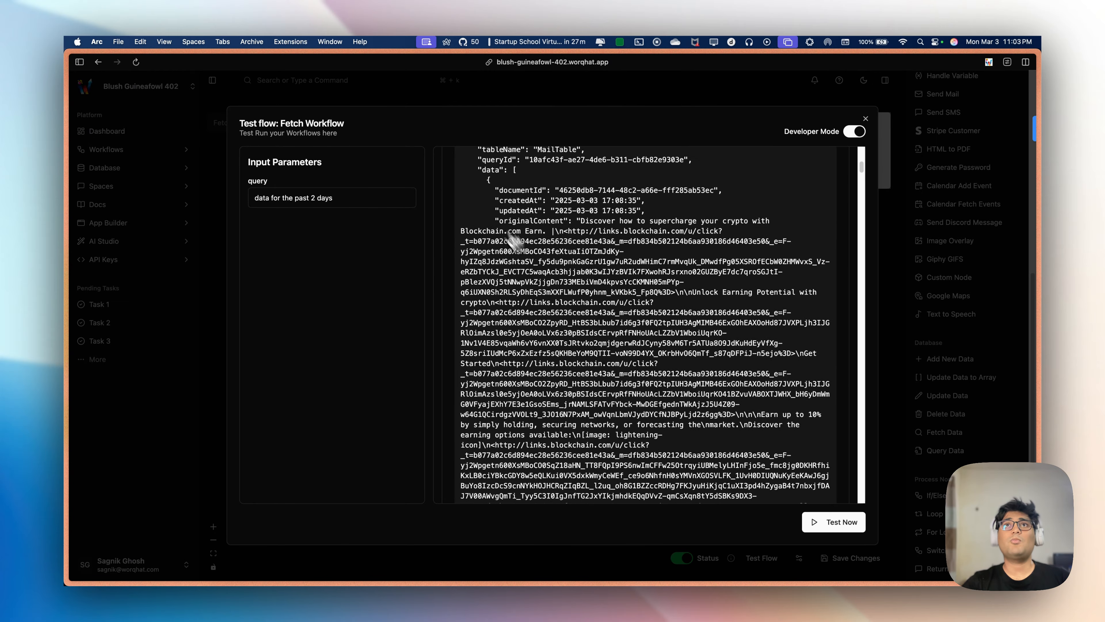
scroll(543, 190, down, 15)
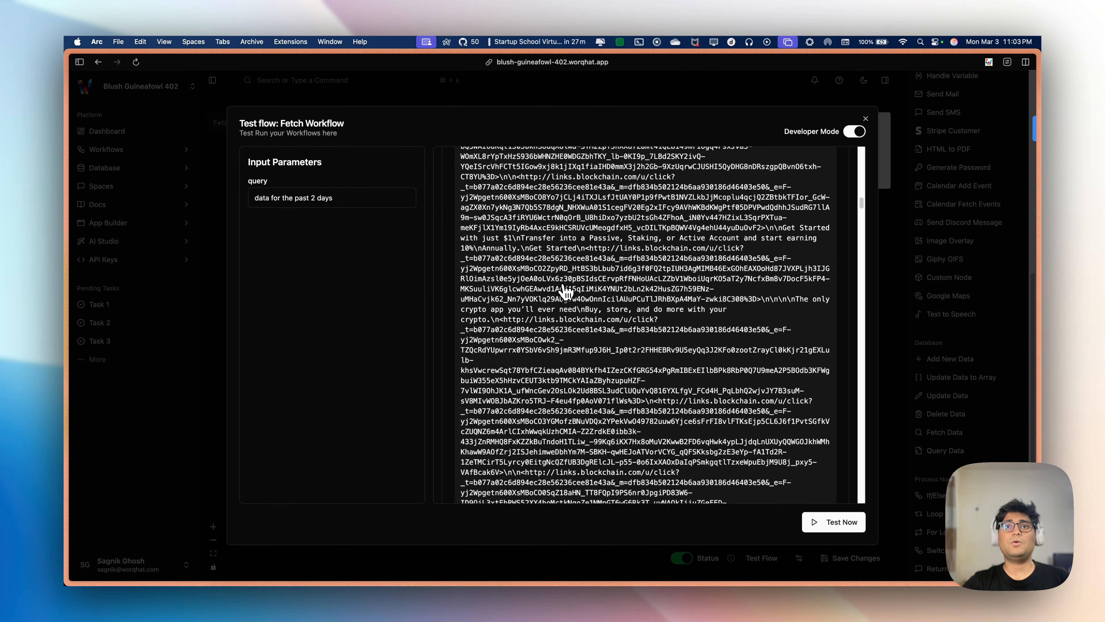
scroll(568, 295, down, 15)
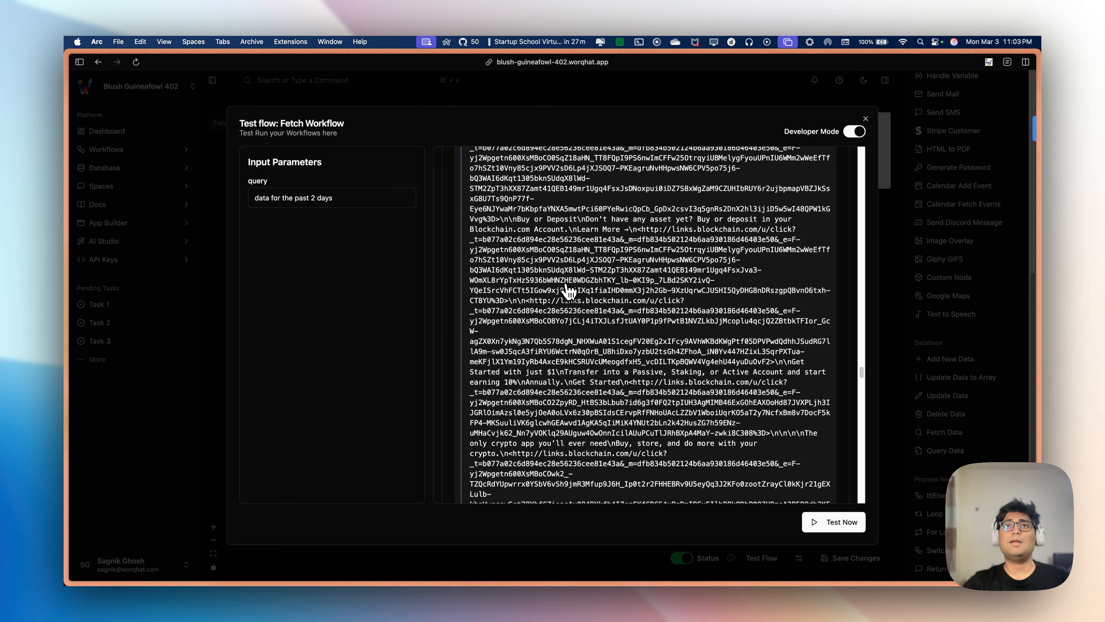
scroll(568, 291, up, 20)
click(854, 131)
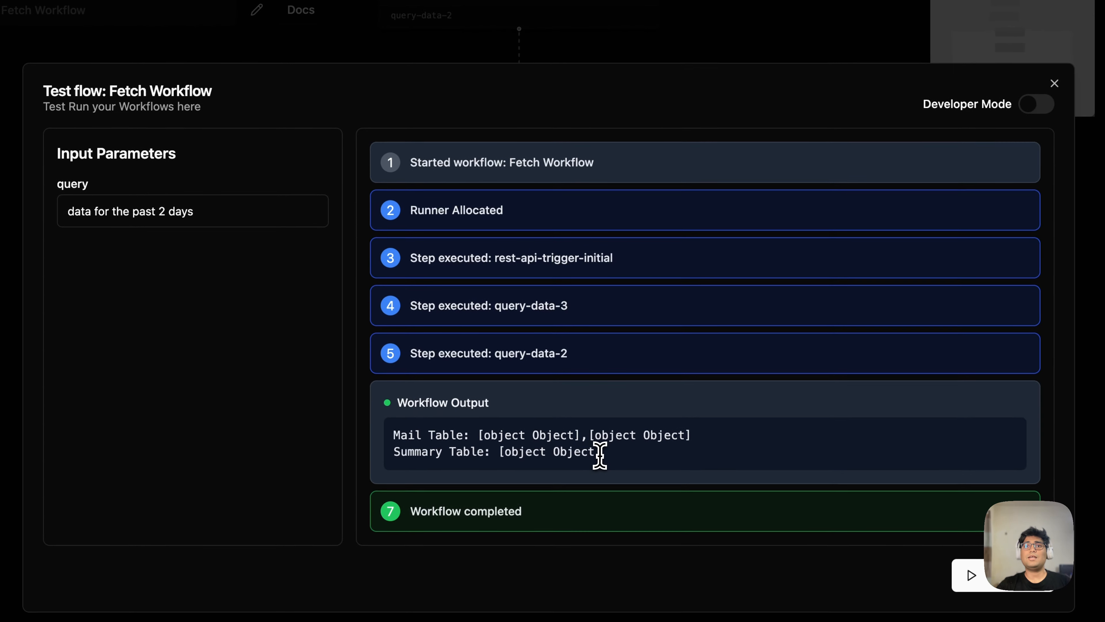
drag(489, 493, 257, 496)
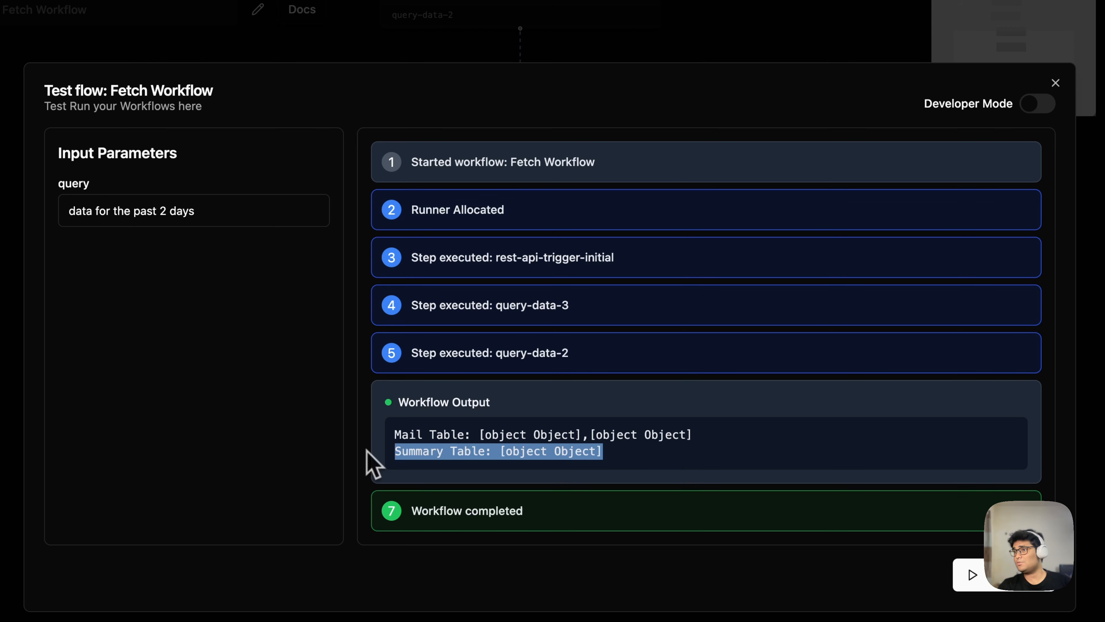
triple_click(440, 432)
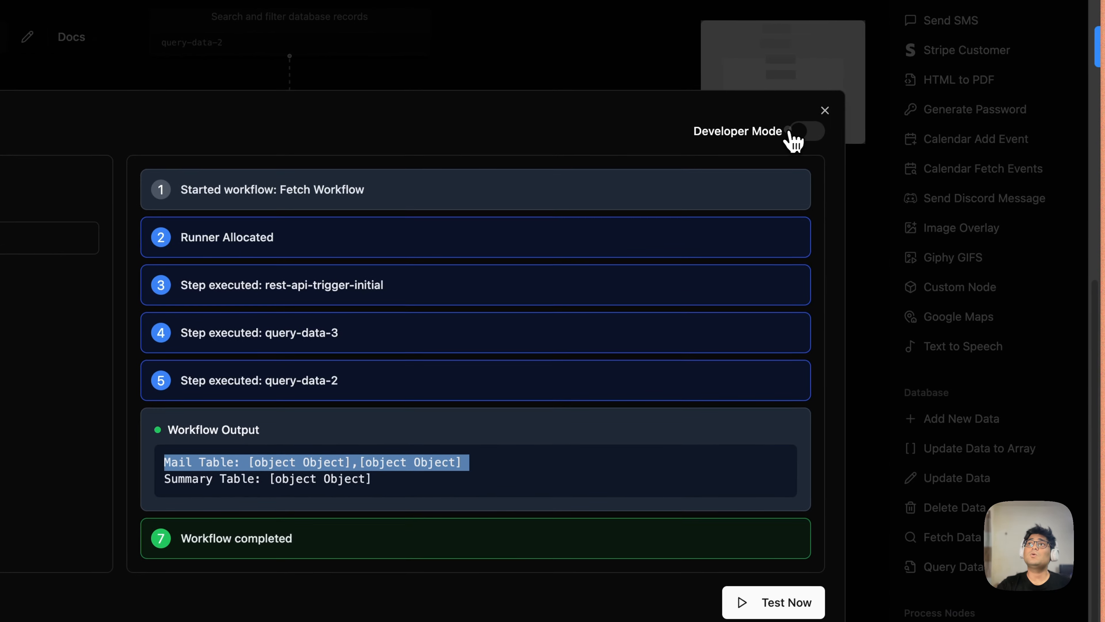
Turn Developer Mode back on, examine the returned summaryTable data at the end of the test output, and close the test dialog.
click(1038, 103)
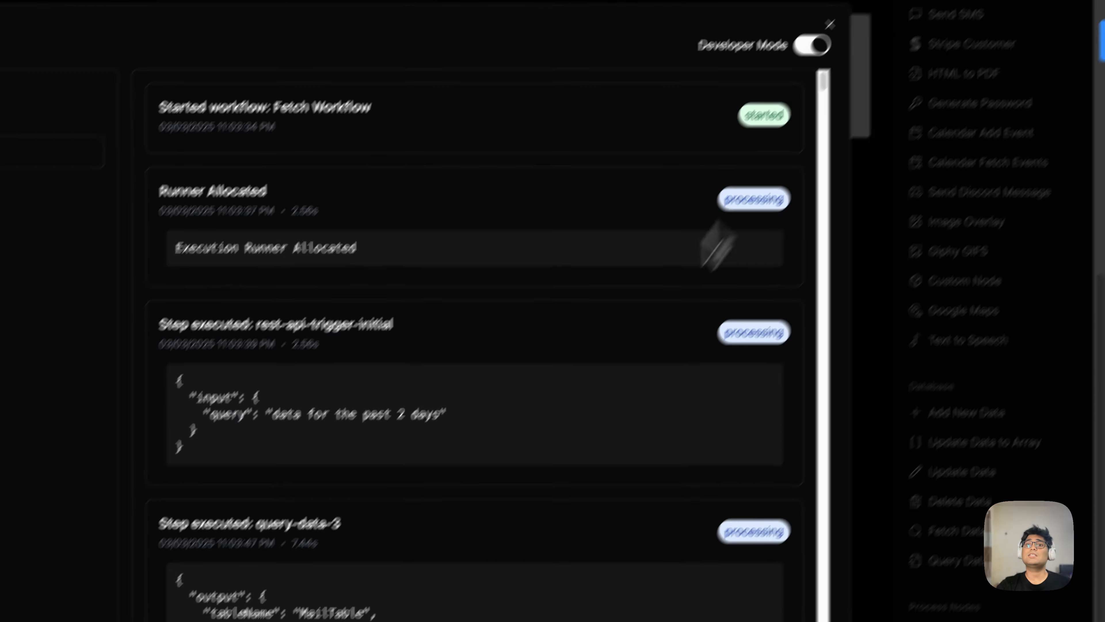
scroll(630, 407, down, 20)
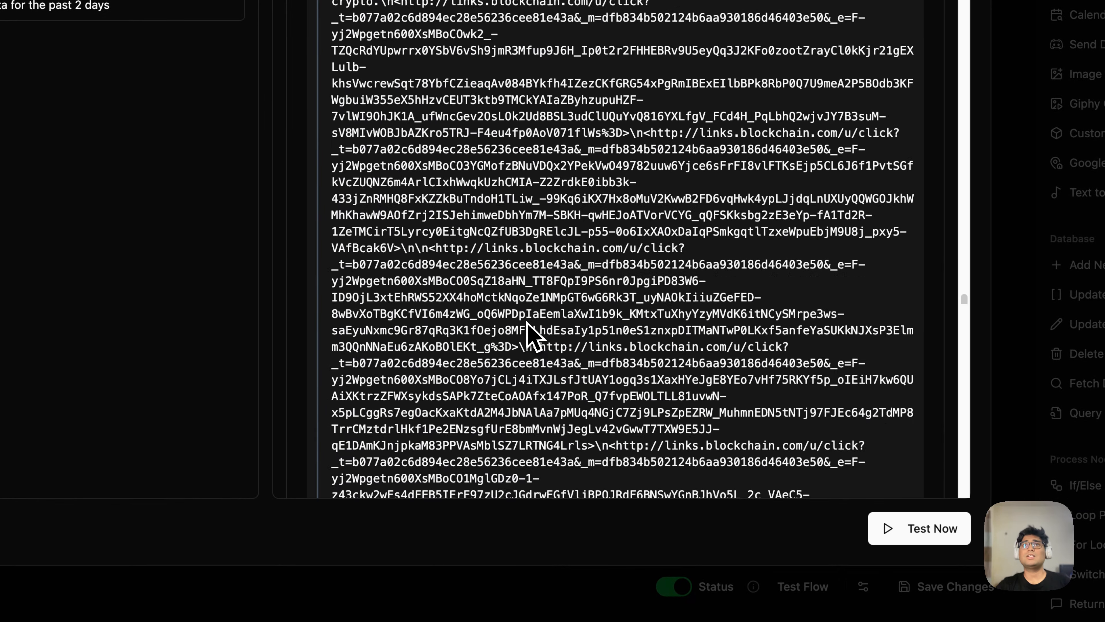
scroll(527, 325, down, 15)
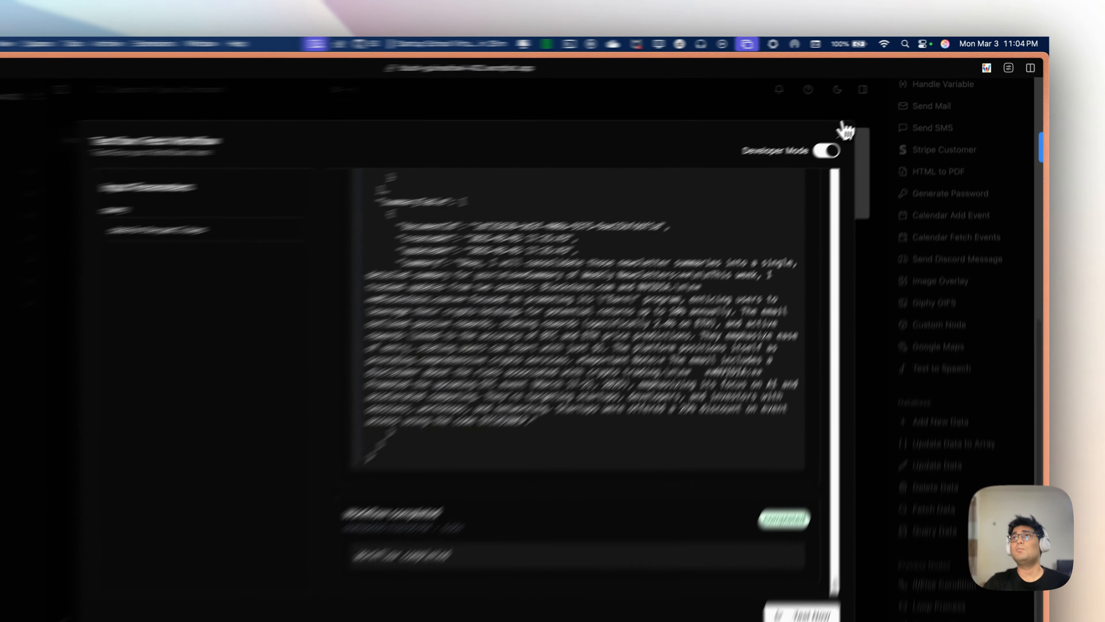
click(866, 119)
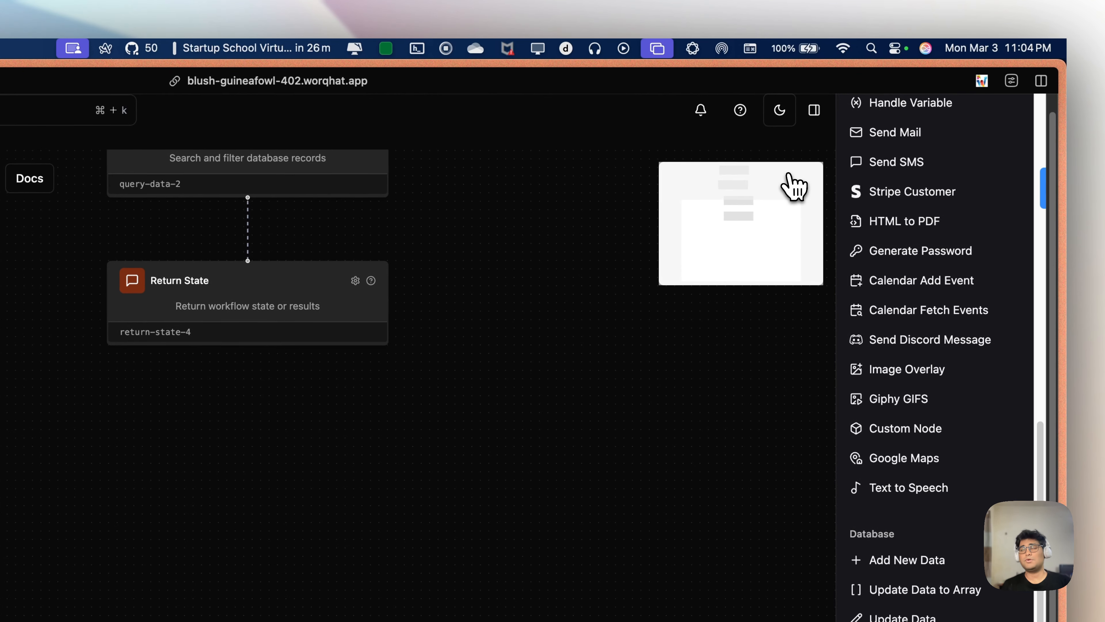